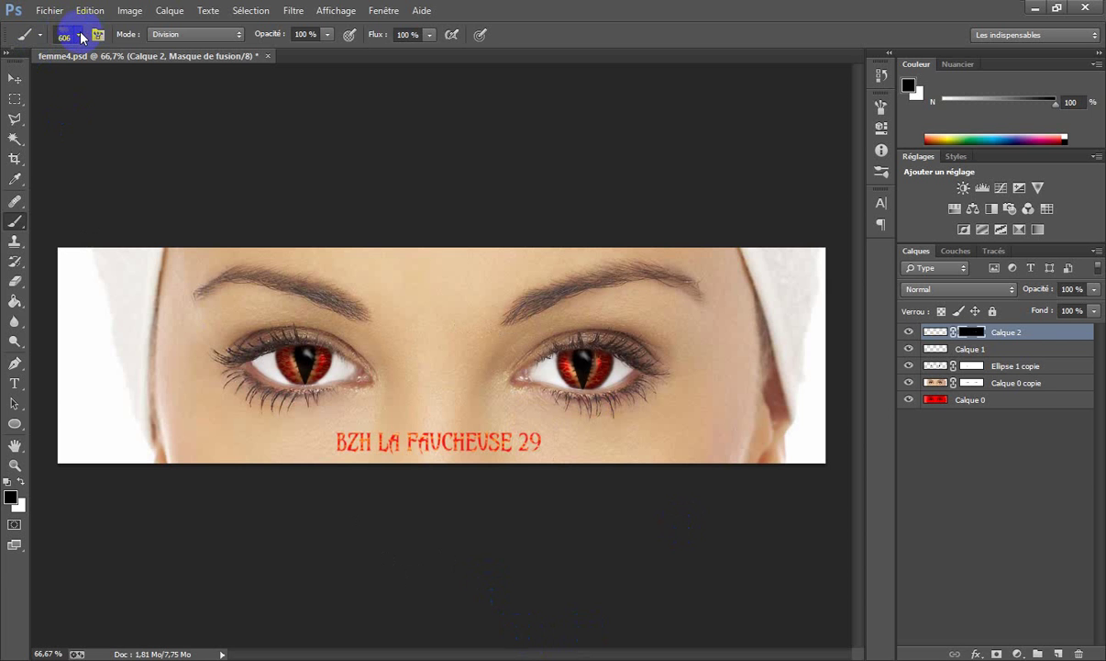
Step: Replace the current brush tip with the soft round preset at 0% hardness
left_click(81, 37)
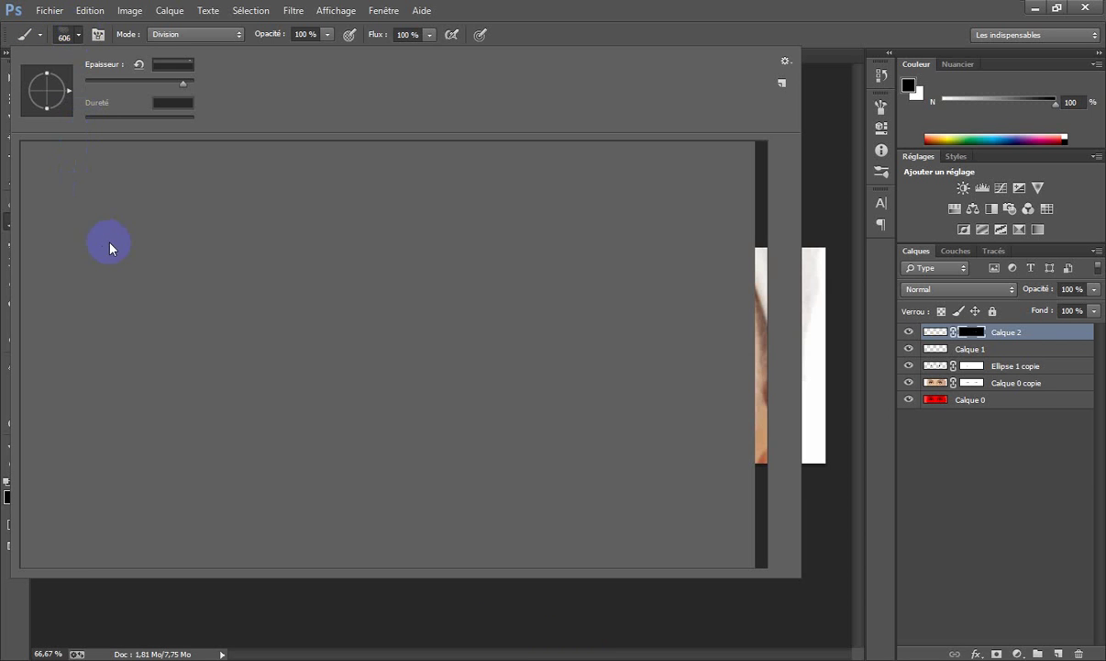
scroll(371, 353, "up", 5)
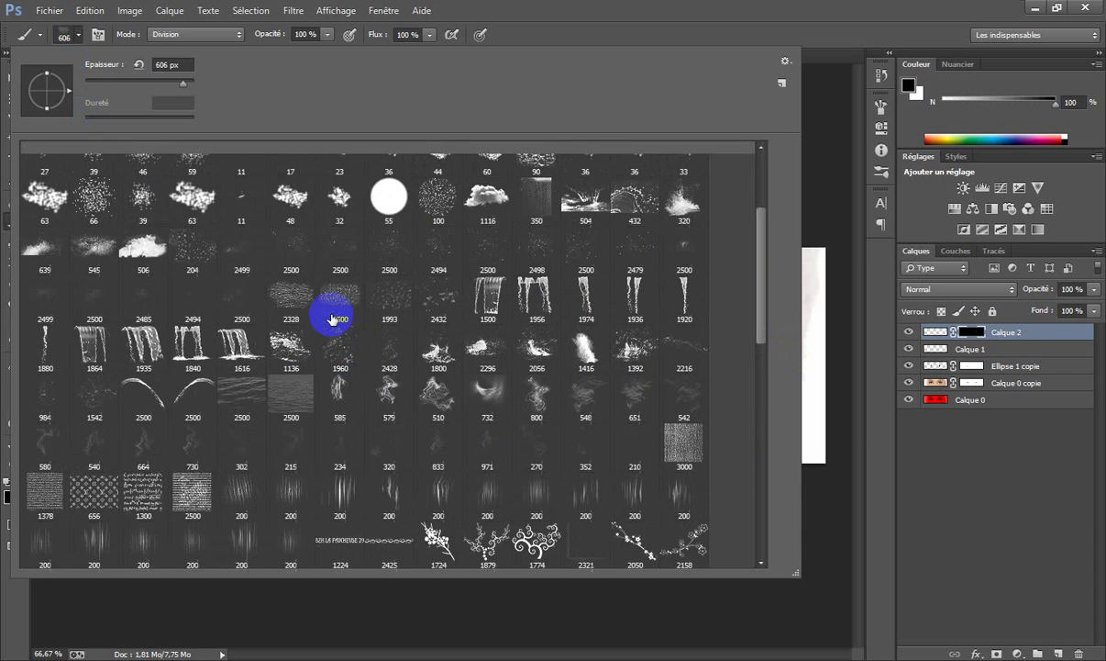
left_click(45, 166)
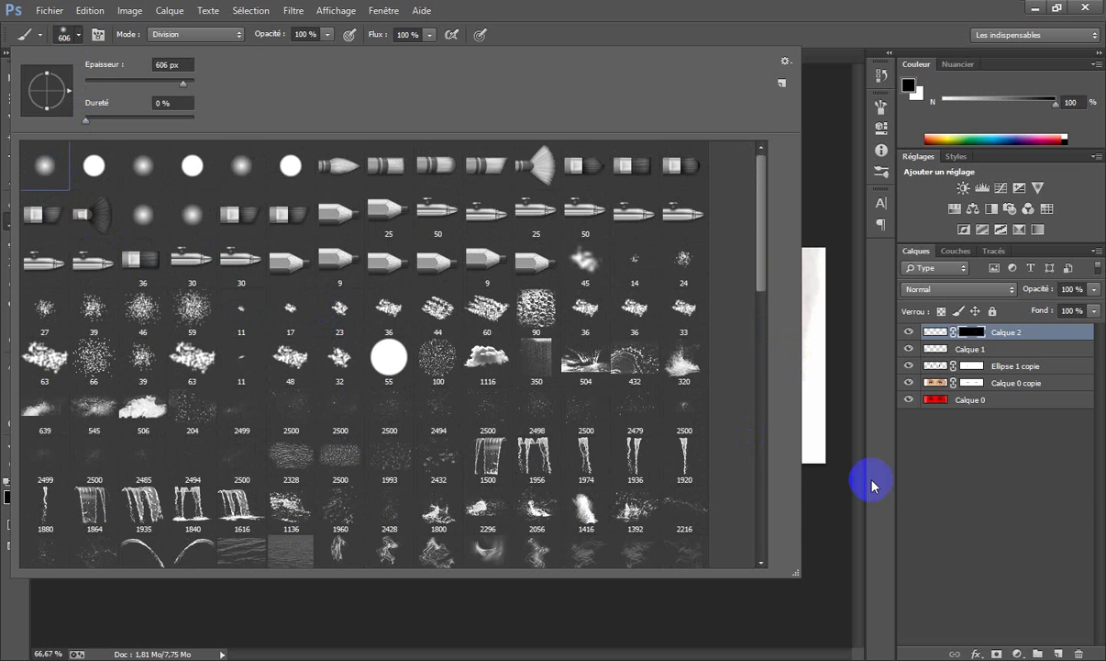
left_click(889, 477)
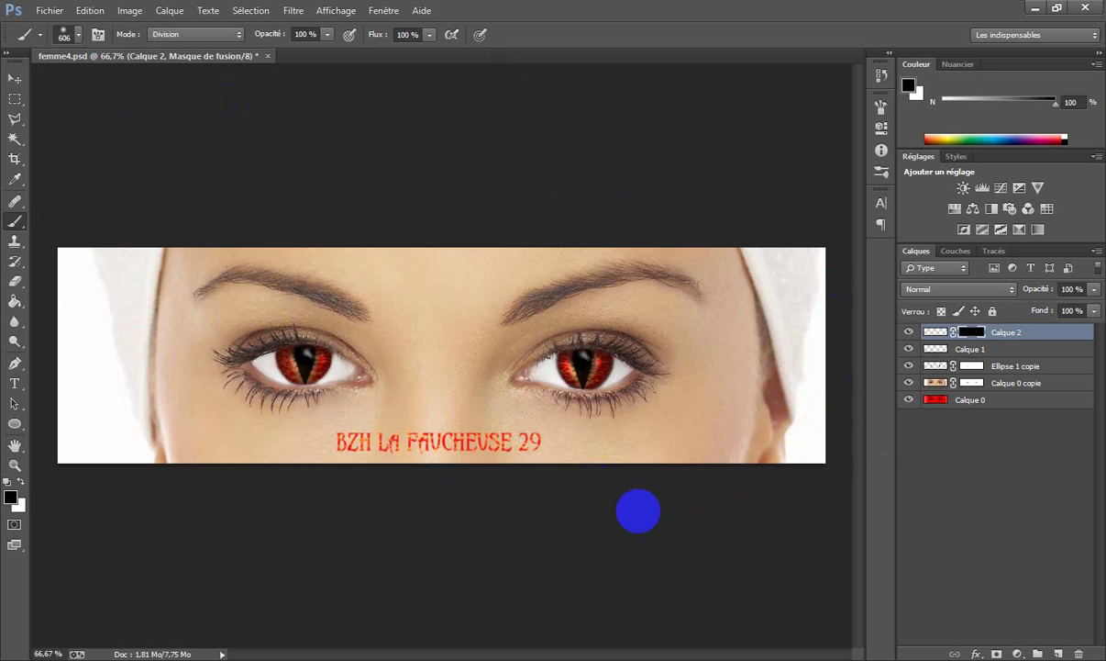
Step: Close the femme4.psd document
left_click(99, 34)
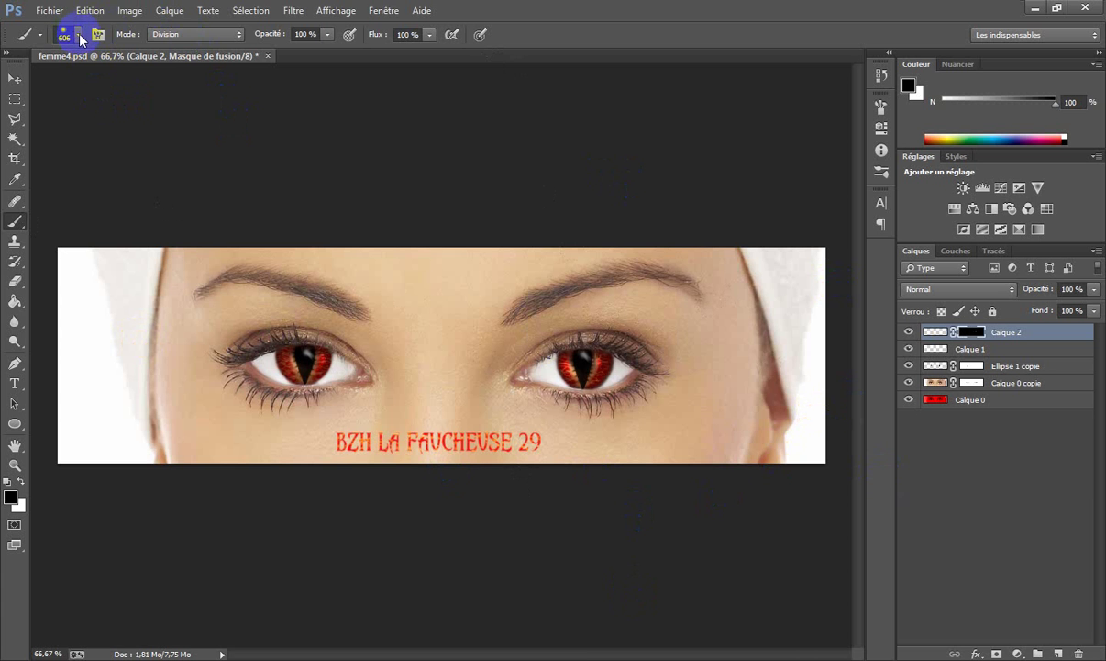
left_click(265, 58)
left_click(563, 264)
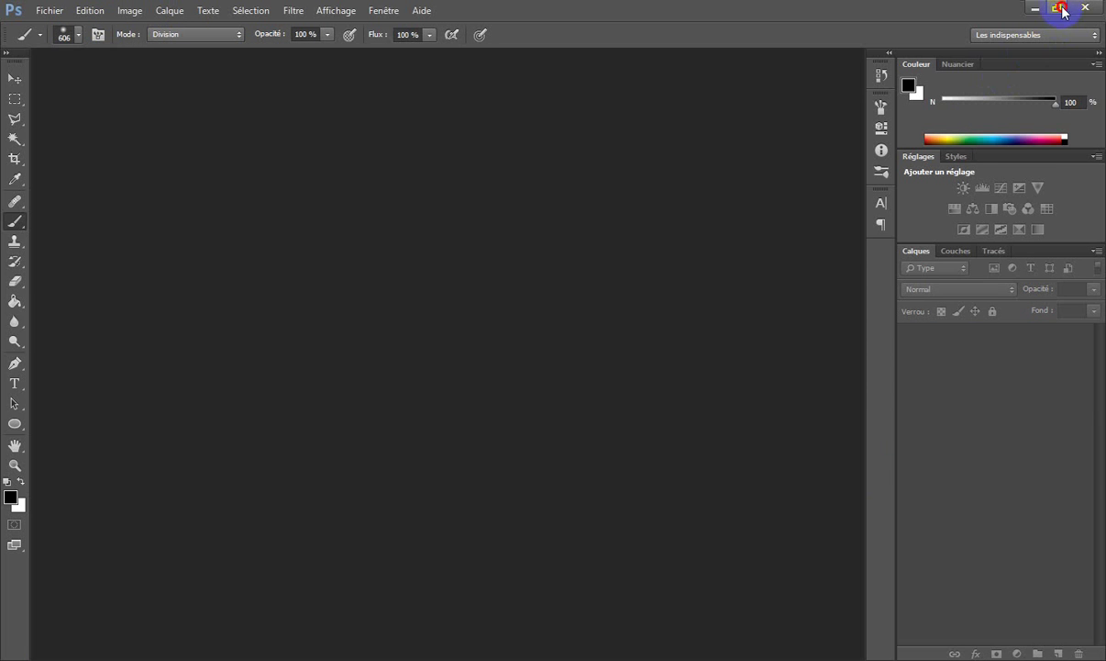
Step: Open the image Sans titre-1.jpg from the desktop and maximize the editor window
left_click(1060, 9)
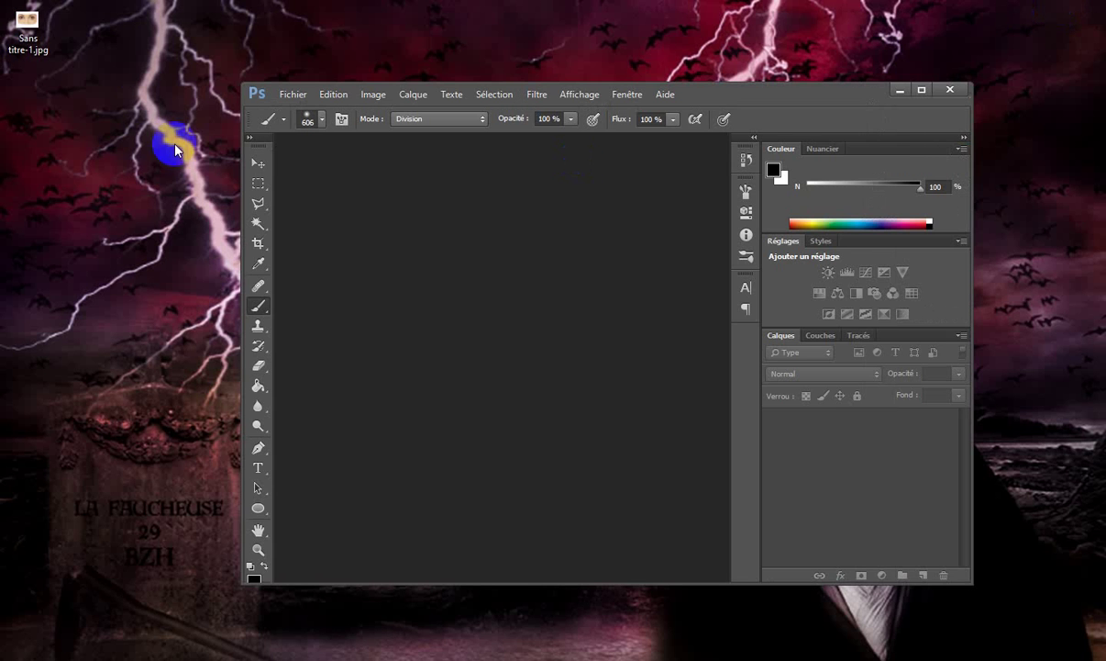
left_click_drag(27, 20, 538, 383)
left_click(922, 90)
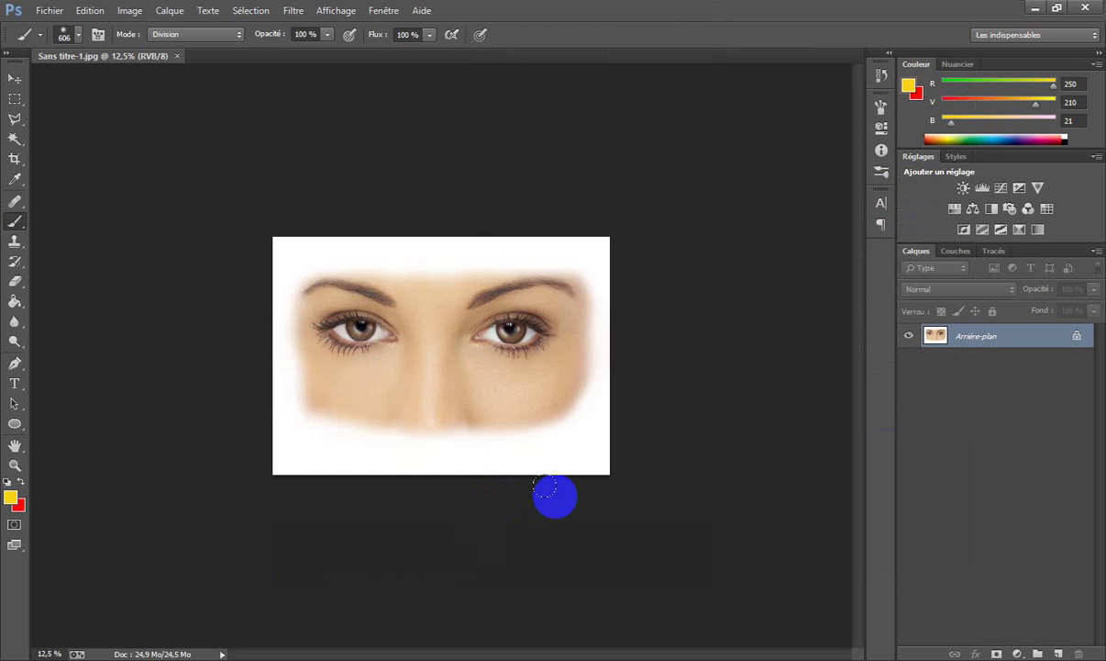
key("ctrl+plus")
key("ctrl+plus")
key("ctrl+plus")
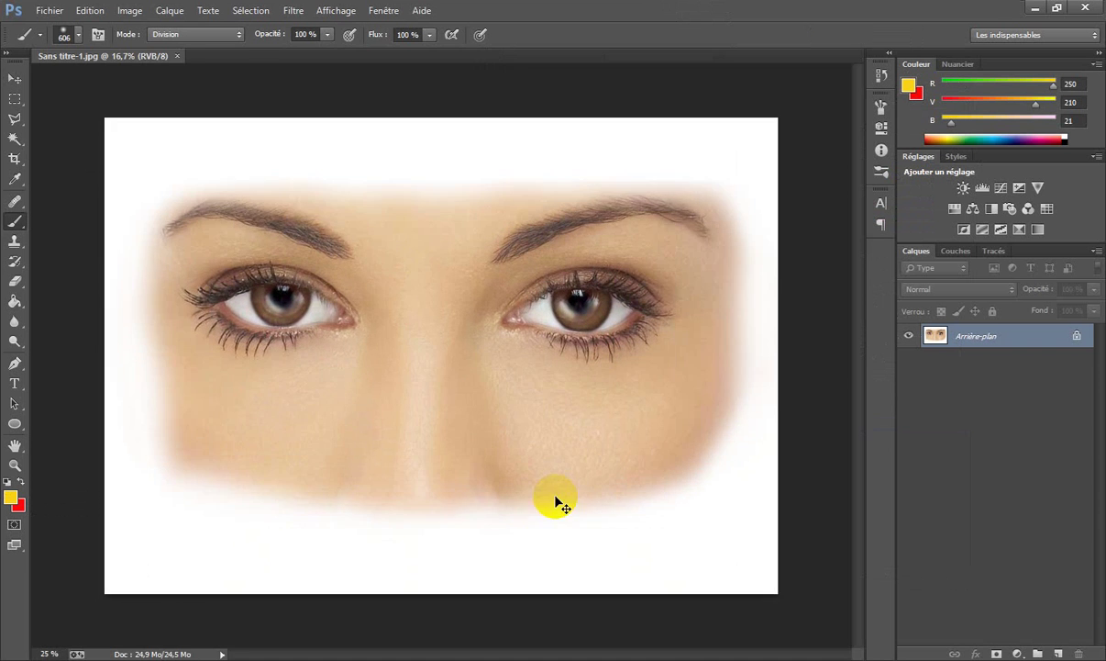
key("ctrl+plus")
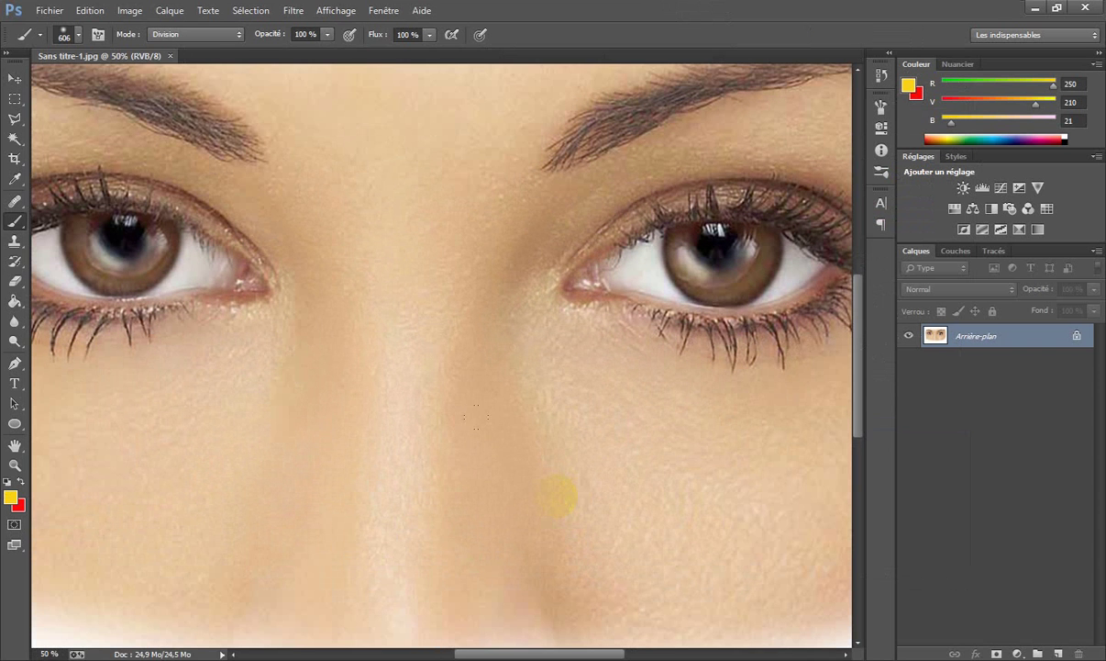
left_click(555, 495)
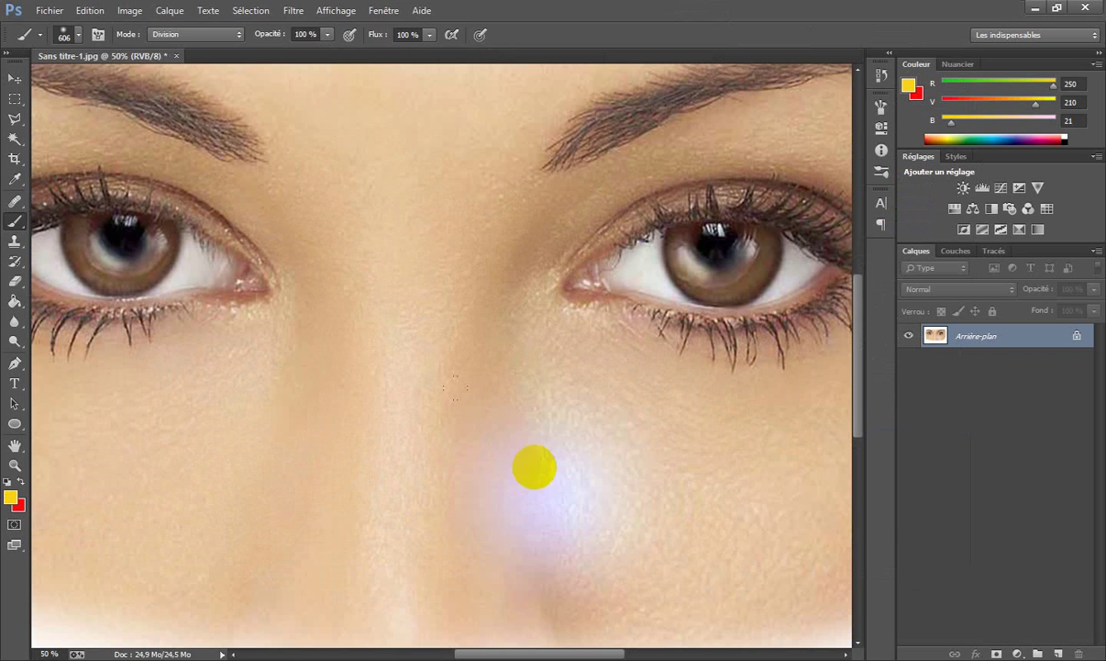
key("ctrl+z")
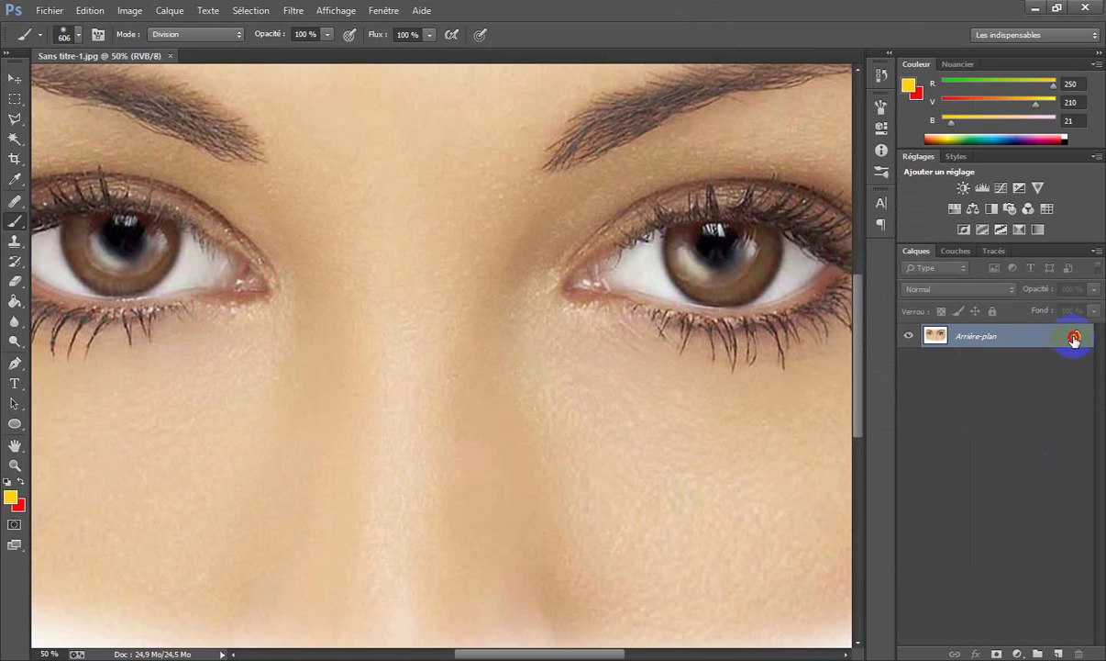
Step: Convert the locked background into the regular layer Calque 0
double_click(1074, 338)
left_click(675, 180)
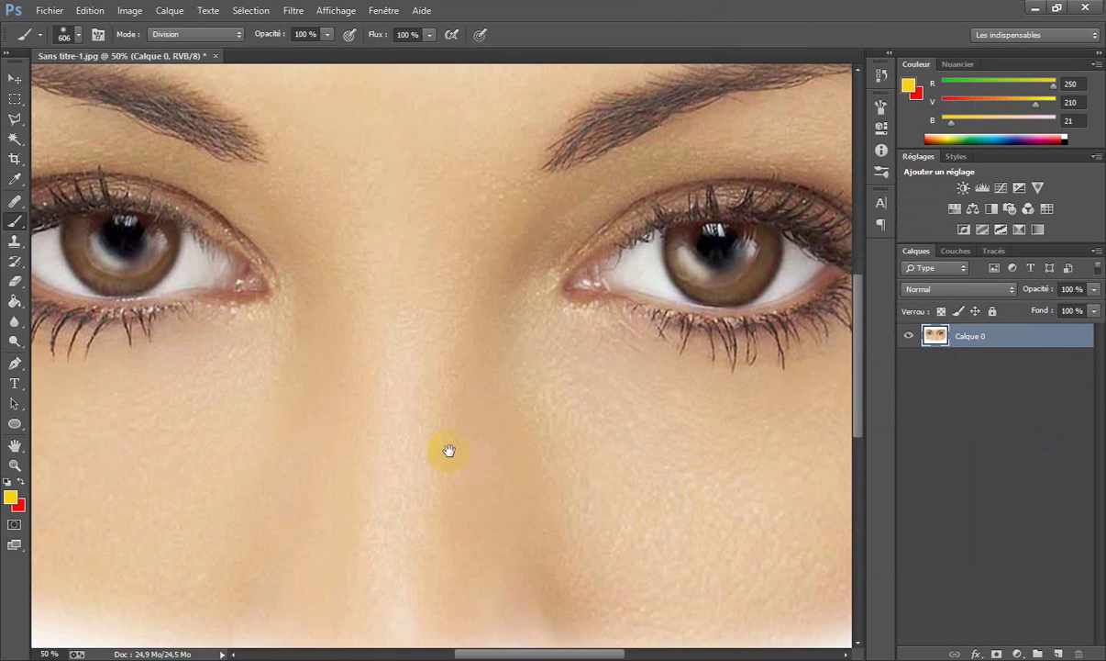
Step: Set up the Blur tool with a soft round tip at 47 px and 0% hardness for the image's left eye
left_click_drag(403, 404, 710, 476)
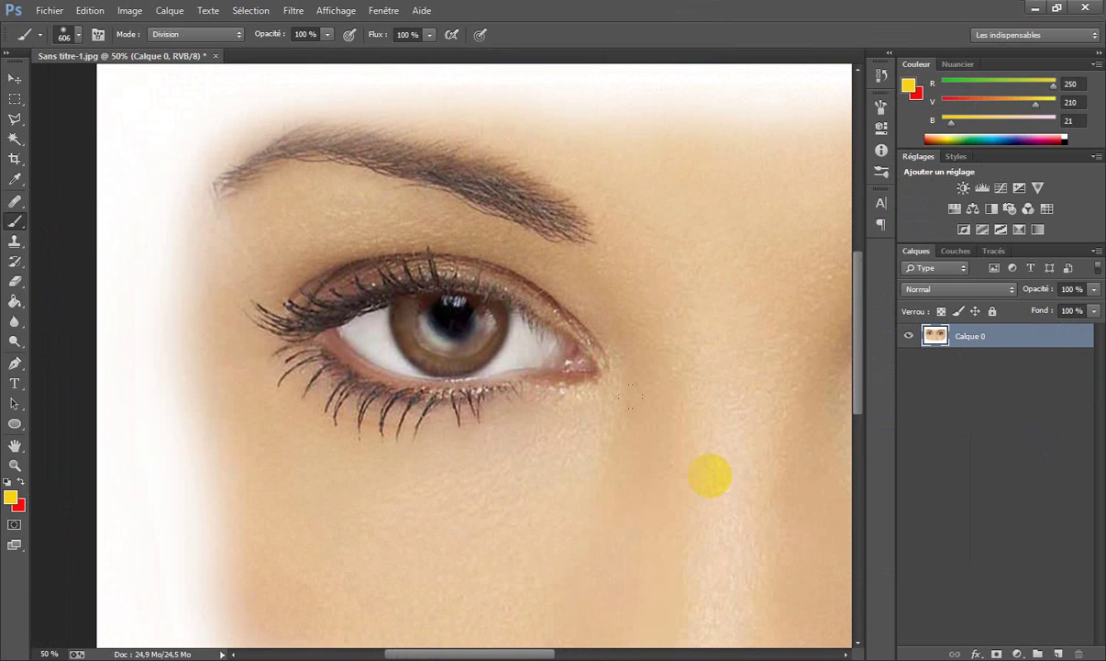
key("ctrl+plus")
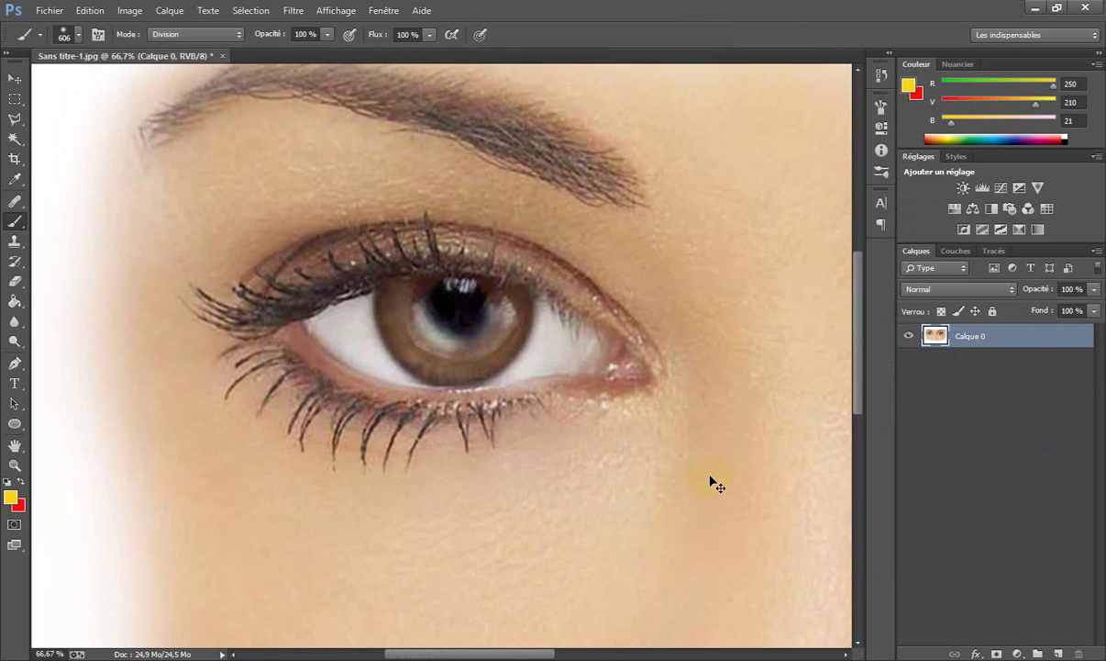
key("ctrl+plus")
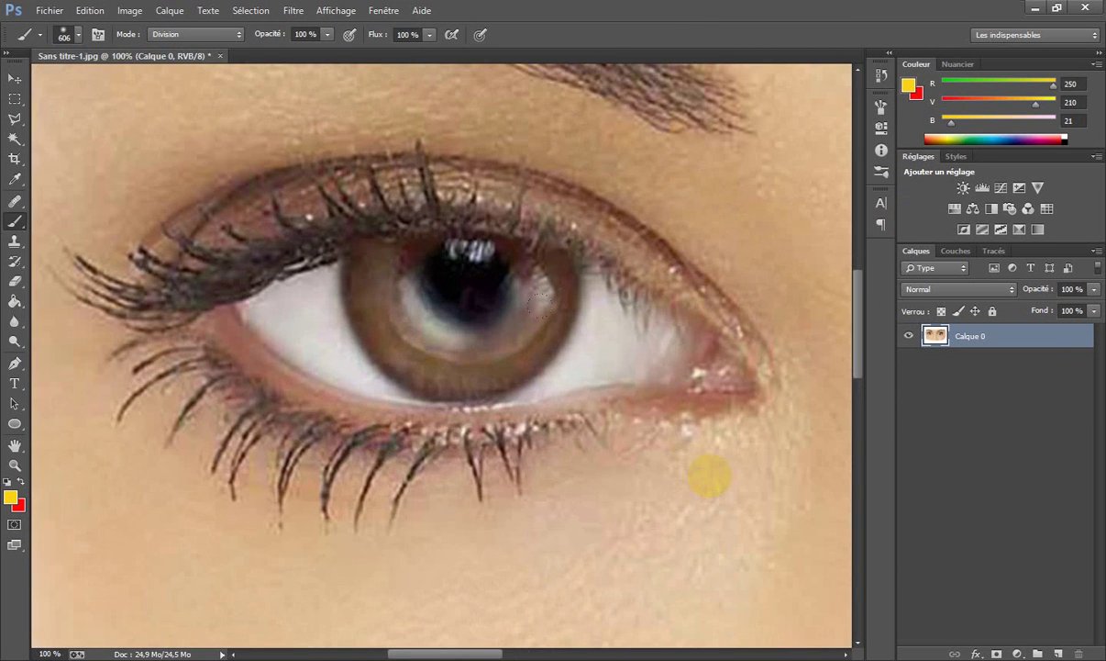
mouse_move(682, 376)
left_mouse_down()
mouse_move(679, 359)
mouse_move(531, 376)
mouse_move(496, 392)
mouse_move(528, 381)
mouse_move(646, 388)
mouse_move(539, 405)
mouse_move(484, 396)
mouse_move(574, 404)
mouse_move(512, 399)
left_mouse_up()
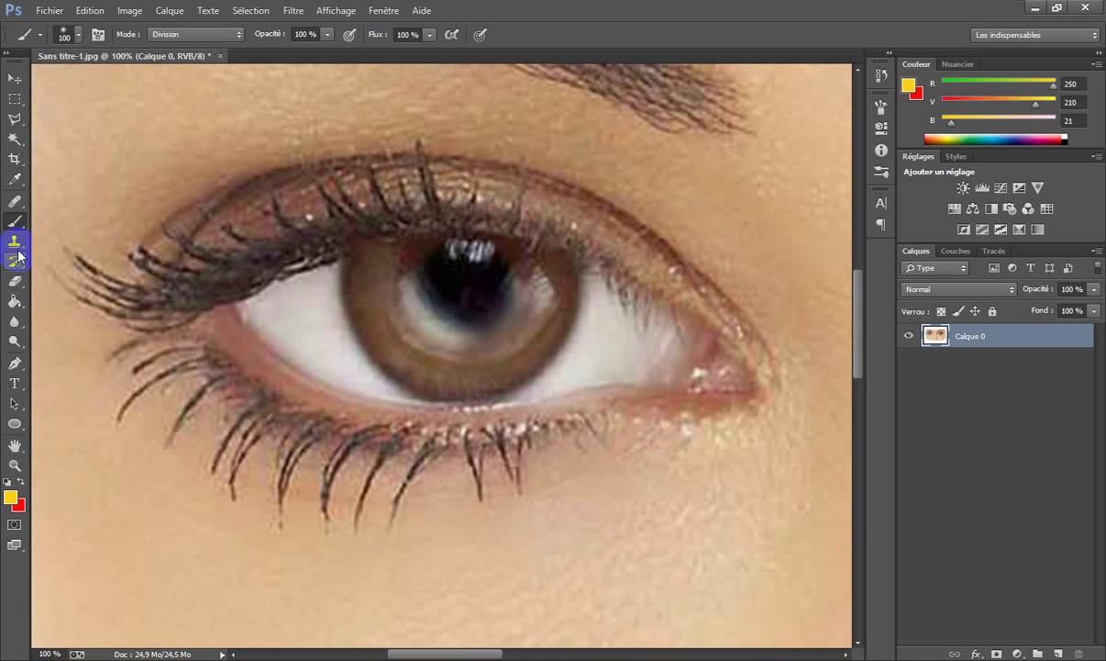
left_click(18, 323)
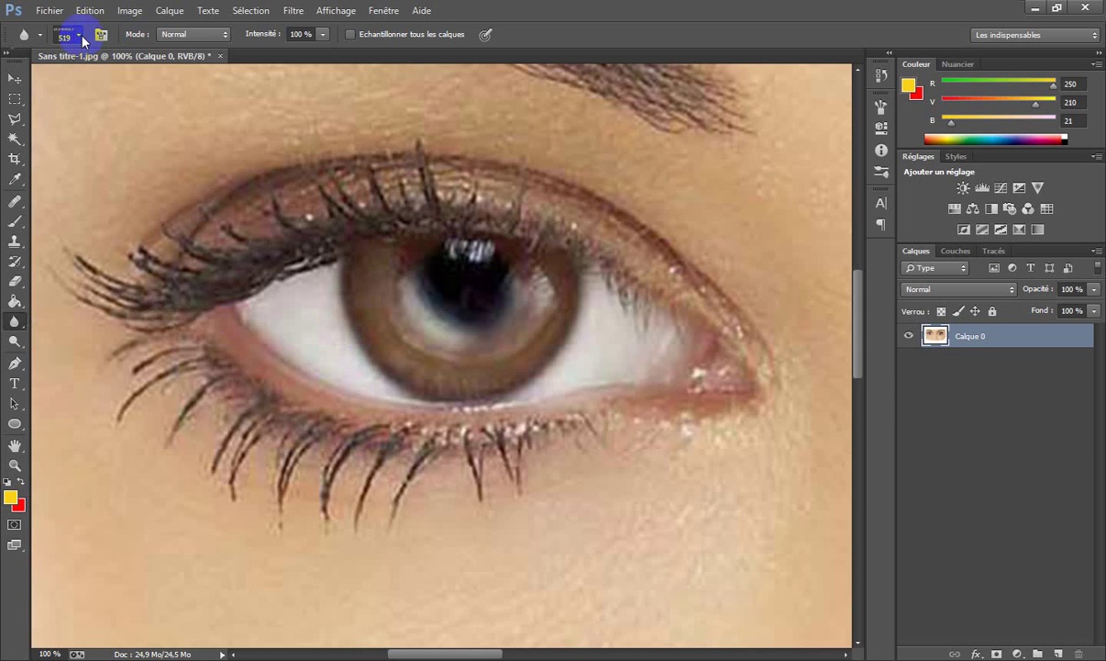
right_click(204, 248)
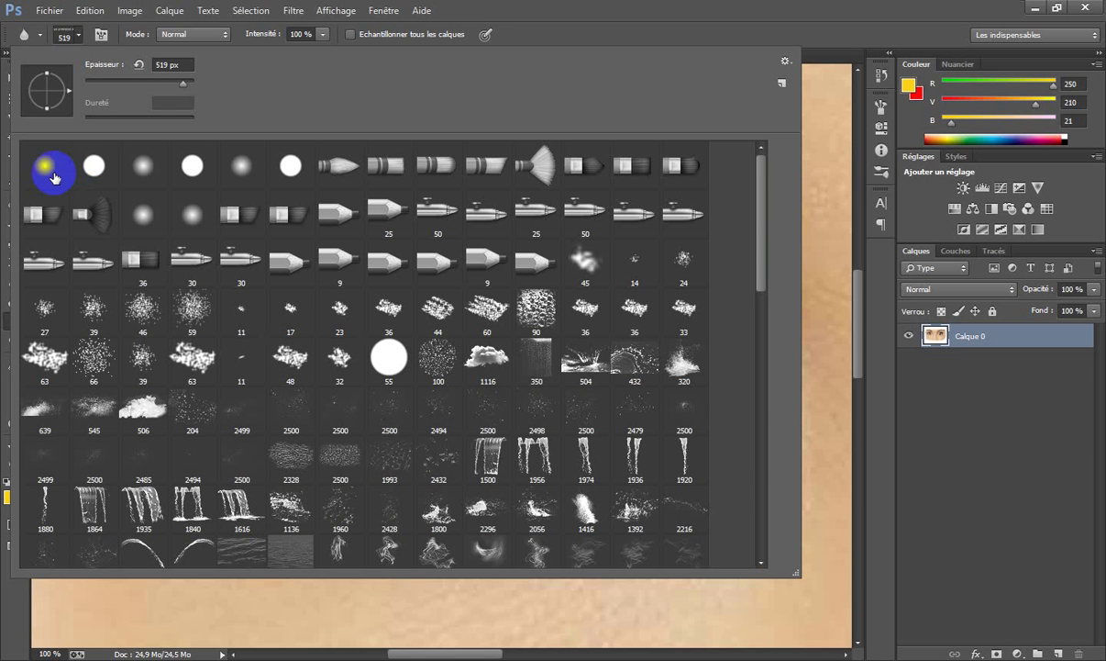
left_click(94, 165)
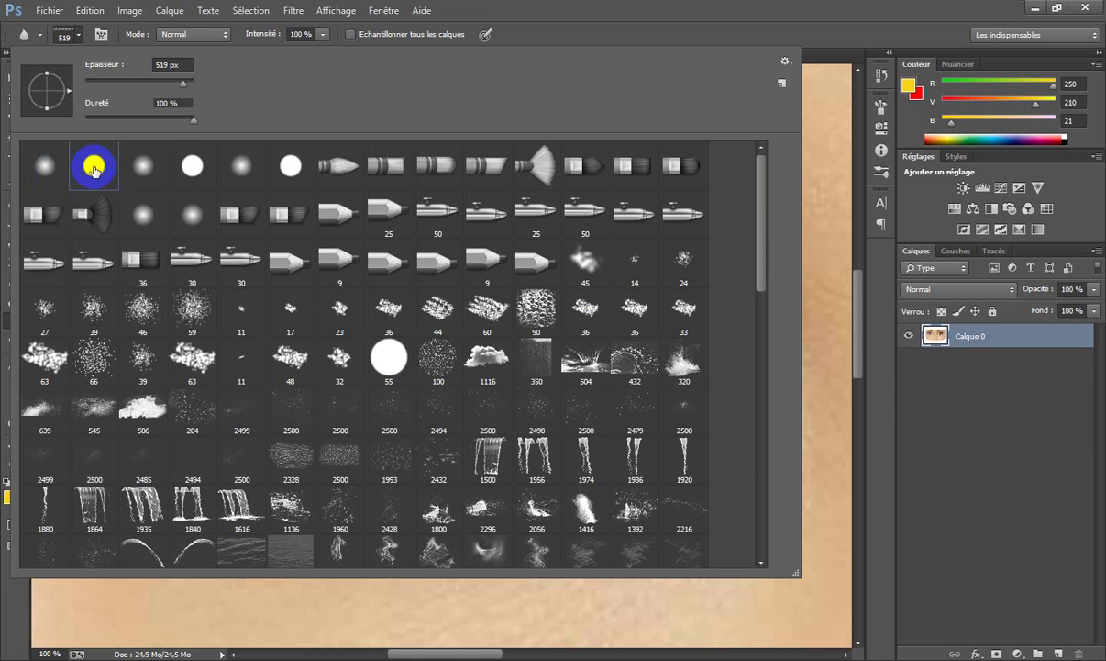
left_click(876, 413)
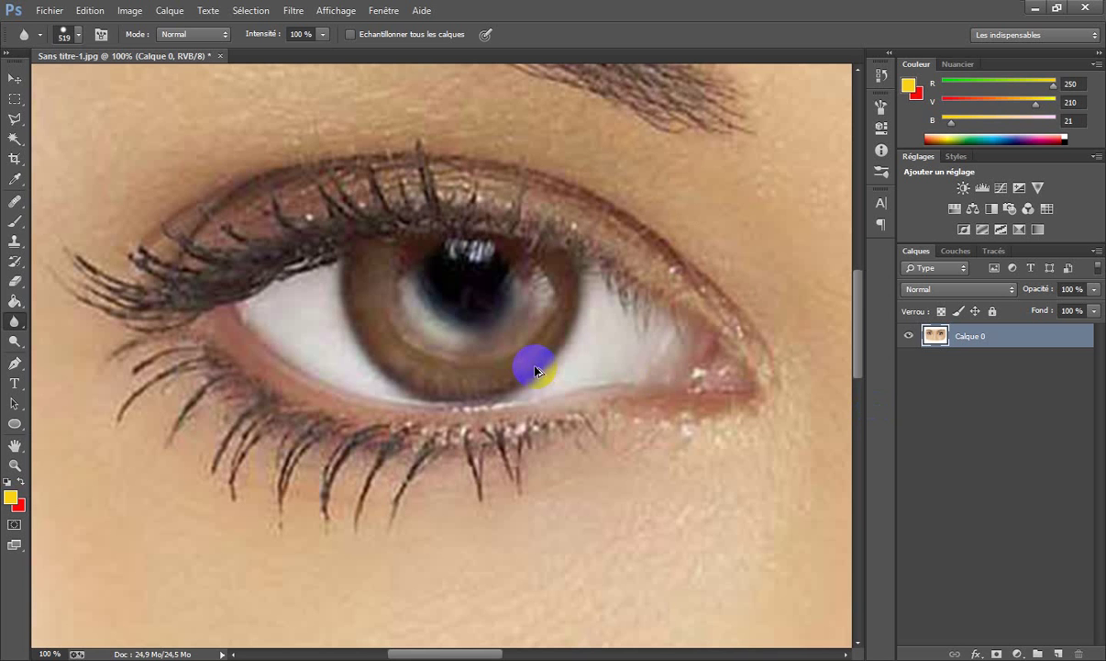
left_click_drag(554, 318, 373, 333)
right_click(183, 319)
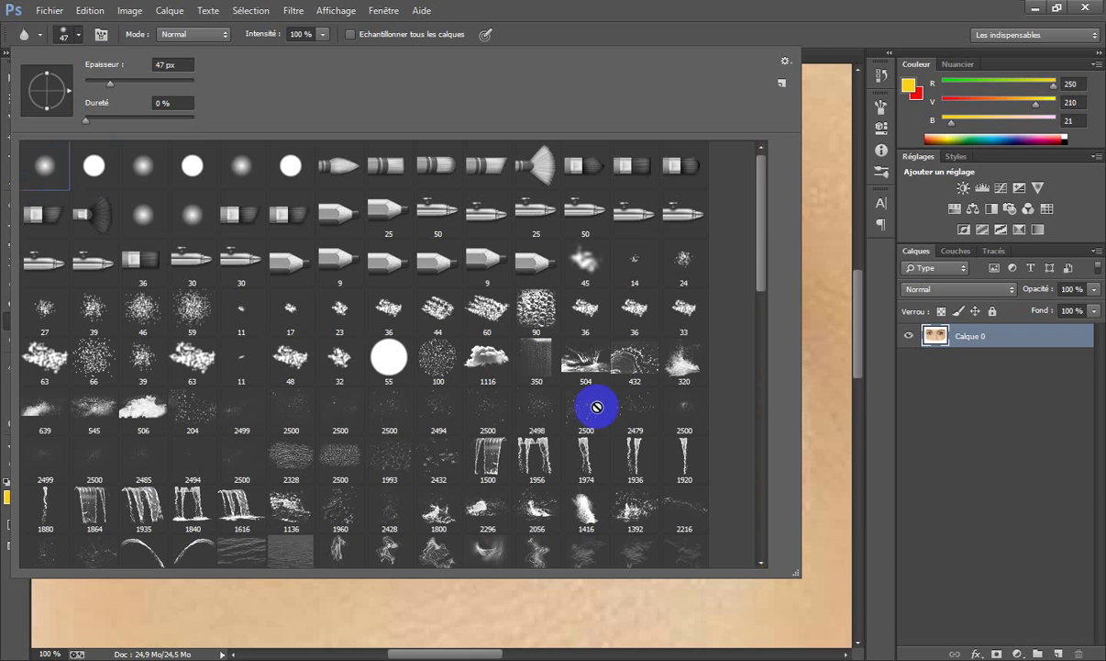
left_click(861, 432)
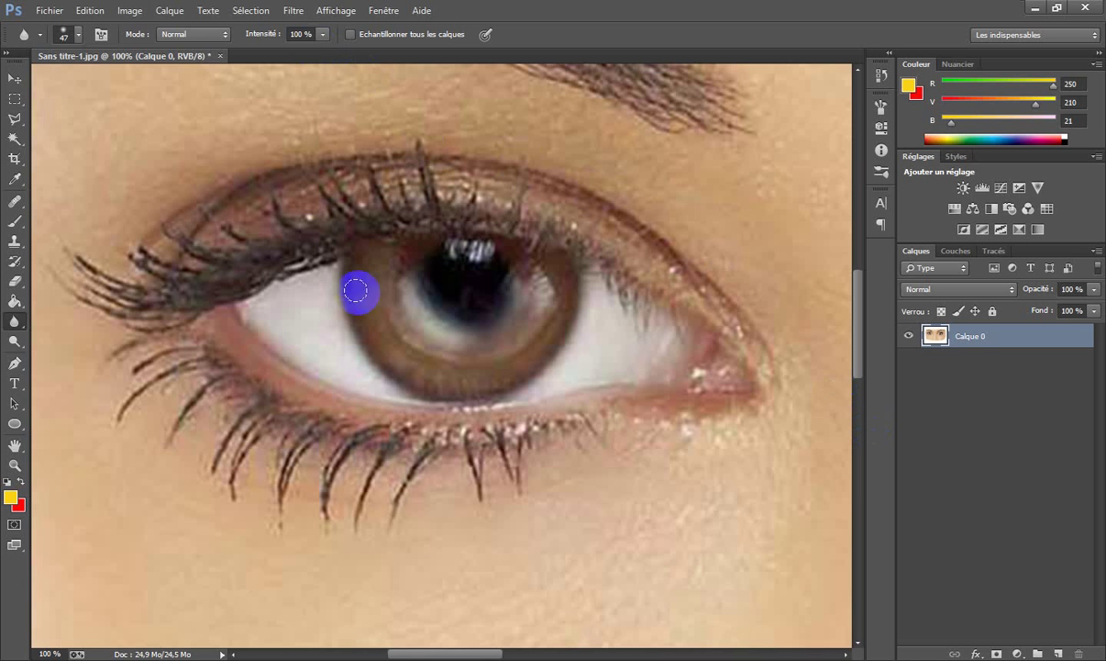
Step: Blur the white of the left eye on both sides of the iris and reset the colours to black and white
mouse_move(308, 327)
left_mouse_down()
mouse_move(318, 279)
mouse_move(259, 313)
mouse_move(372, 386)
mouse_move(334, 337)
mouse_move(321, 293)
mouse_move(321, 327)
mouse_move(312, 292)
mouse_move(282, 295)
mouse_move(261, 318)
mouse_move(361, 375)
mouse_move(333, 337)
mouse_move(190, 410)
mouse_move(320, 342)
mouse_move(332, 304)
mouse_move(322, 282)
mouse_move(293, 278)
left_mouse_up()
left_click(19, 482)
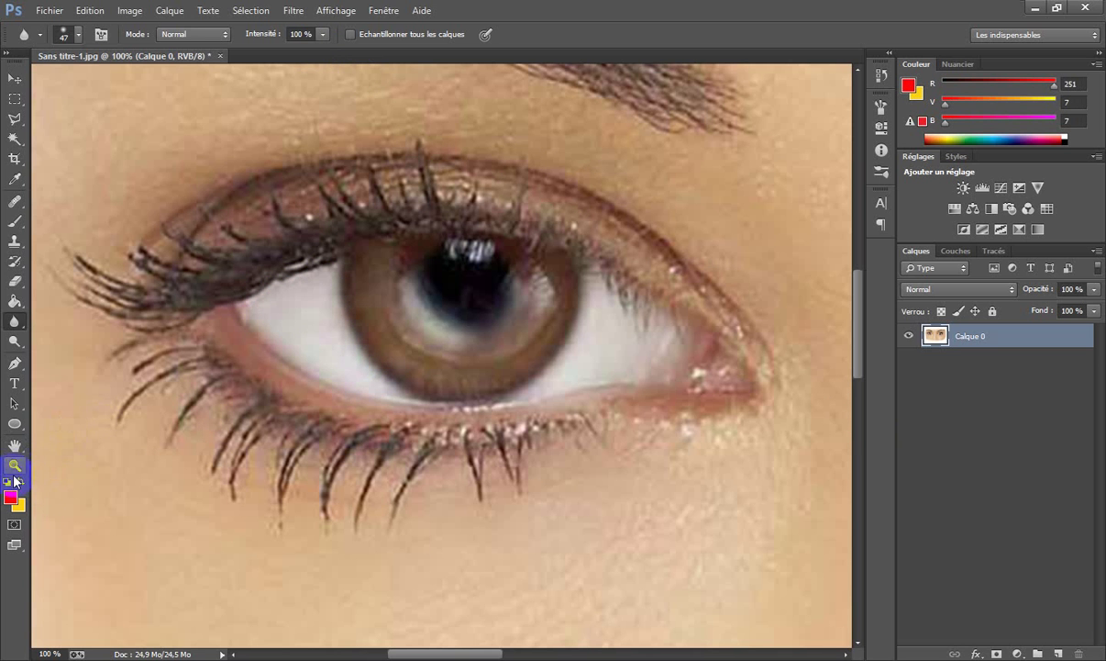
left_click(8, 481)
mouse_move(307, 294)
left_mouse_down()
mouse_move(266, 292)
mouse_move(253, 308)
mouse_move(363, 378)
mouse_move(336, 342)
mouse_move(364, 374)
mouse_move(331, 348)
left_mouse_up()
mouse_move(396, 395)
left_mouse_down()
mouse_move(366, 389)
mouse_move(487, 414)
mouse_move(529, 402)
mouse_move(562, 376)
mouse_move(601, 296)
mouse_move(673, 333)
mouse_move(654, 369)
mouse_move(551, 388)
mouse_move(591, 344)
mouse_move(547, 385)
mouse_move(635, 335)
mouse_move(598, 373)
mouse_move(657, 354)
mouse_move(633, 373)
mouse_move(598, 360)
mouse_move(604, 304)
mouse_move(586, 336)
mouse_move(598, 298)
mouse_move(545, 393)
mouse_move(573, 367)
mouse_move(519, 406)
mouse_move(600, 356)
mouse_move(612, 376)
mouse_move(667, 343)
mouse_move(665, 329)
mouse_move(614, 308)
left_mouse_up()
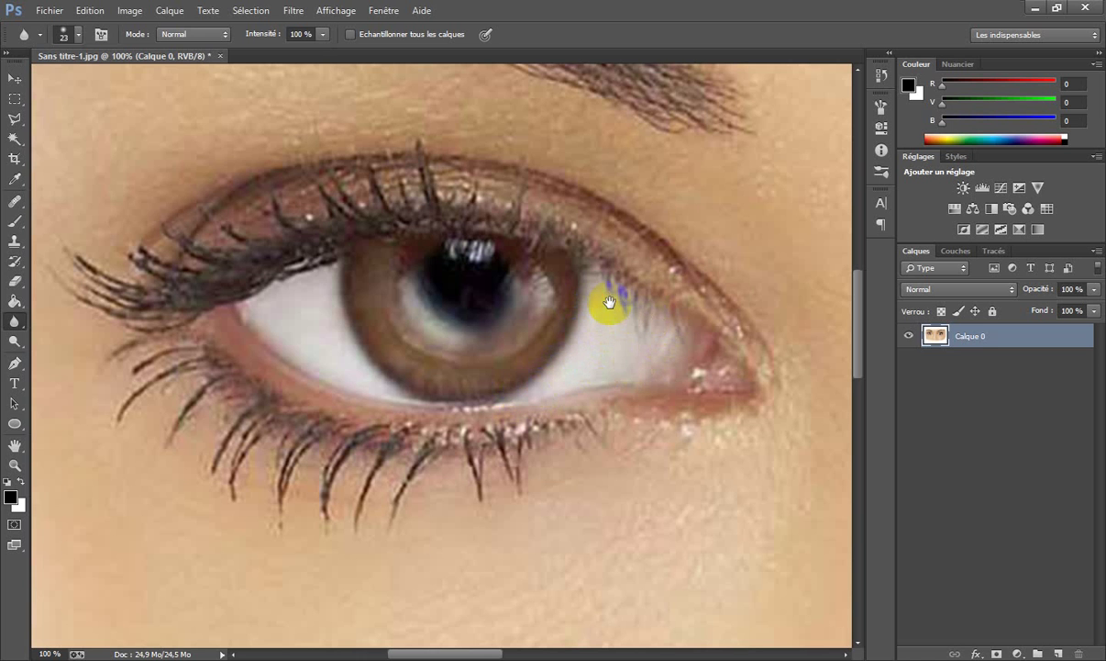
Step: Blur the white of the right eye on both sides of the iris with a 41 px brush
left_click_drag(811, 246, 183, 242)
mouse_move(656, 241)
left_mouse_down()
mouse_move(564, 239)
mouse_move(240, 278)
left_mouse_up()
mouse_move(367, 353)
left_mouse_down()
mouse_move(387, 375)
mouse_move(411, 360)
mouse_move(412, 377)
left_mouse_up()
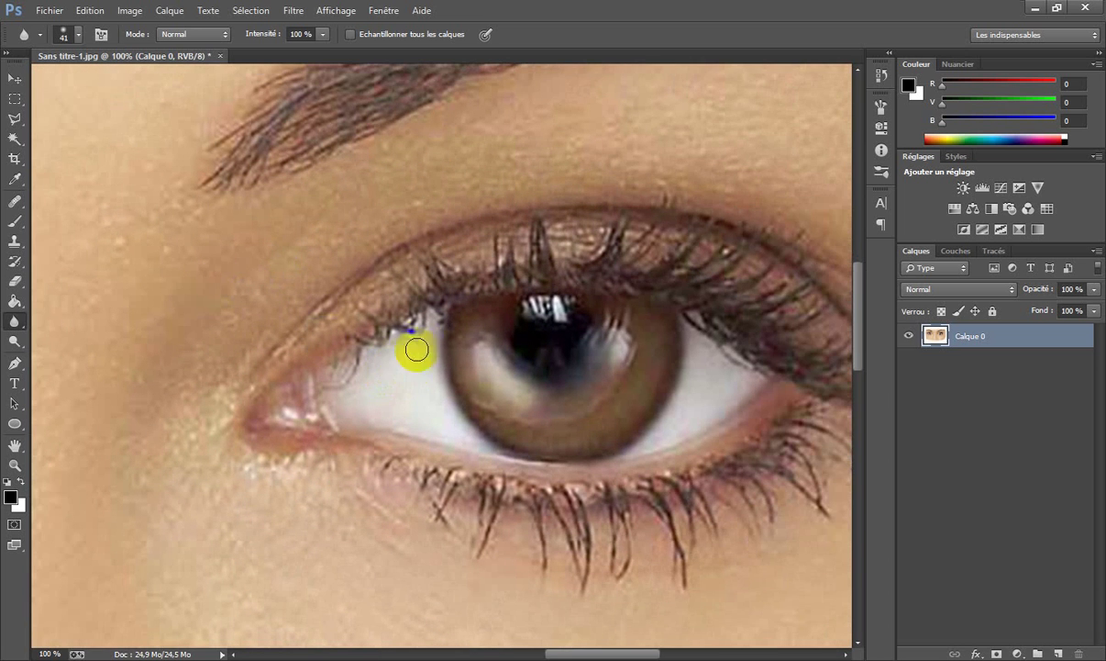
mouse_move(433, 324)
left_mouse_down()
mouse_move(352, 375)
mouse_move(345, 398)
mouse_move(355, 414)
mouse_move(467, 440)
mouse_move(428, 358)
mouse_move(383, 401)
mouse_move(404, 376)
mouse_move(419, 407)
mouse_move(481, 446)
mouse_move(425, 388)
mouse_move(386, 414)
mouse_move(438, 432)
mouse_move(418, 346)
mouse_move(391, 360)
mouse_move(428, 353)
mouse_move(388, 365)
mouse_move(413, 337)
mouse_move(411, 373)
left_mouse_up()
mouse_move(714, 362)
left_mouse_down()
mouse_move(698, 333)
mouse_move(684, 407)
mouse_move(713, 355)
mouse_move(702, 403)
mouse_move(754, 372)
mouse_move(647, 447)
mouse_move(713, 421)
mouse_move(700, 325)
mouse_move(692, 356)
mouse_move(692, 341)
mouse_move(722, 372)
mouse_move(758, 379)
mouse_move(655, 442)
mouse_move(715, 410)
left_mouse_up()
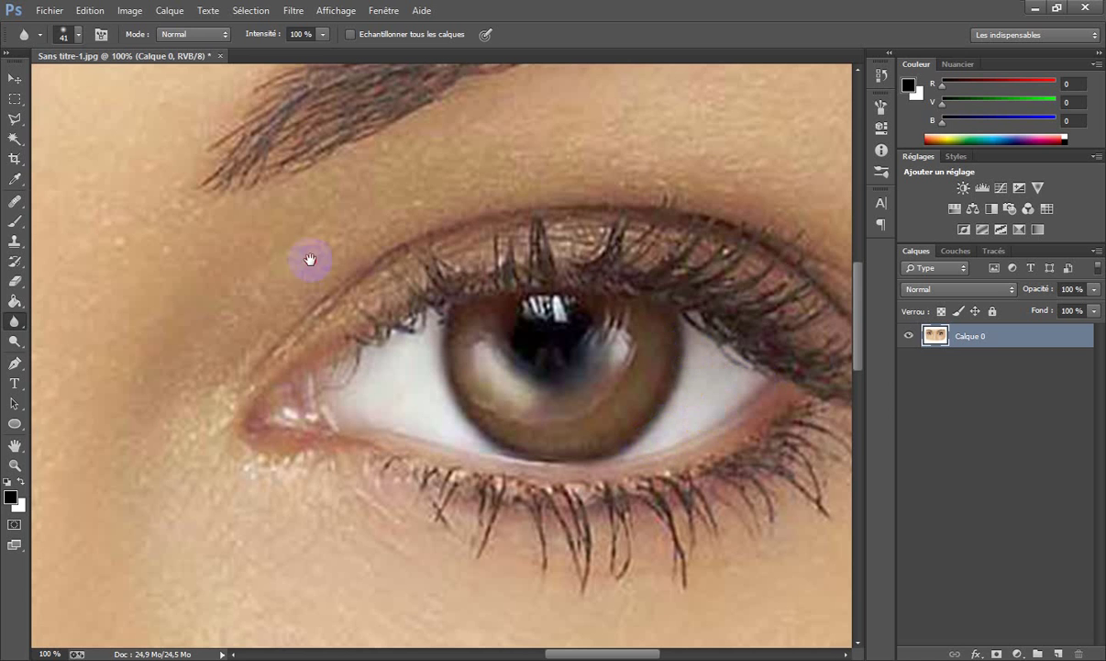
Step: Switch to the Dodge tool with a 42 px brush for lightening the left eye
left_click_drag(311, 257, 785, 247)
left_click_drag(378, 287, 830, 289)
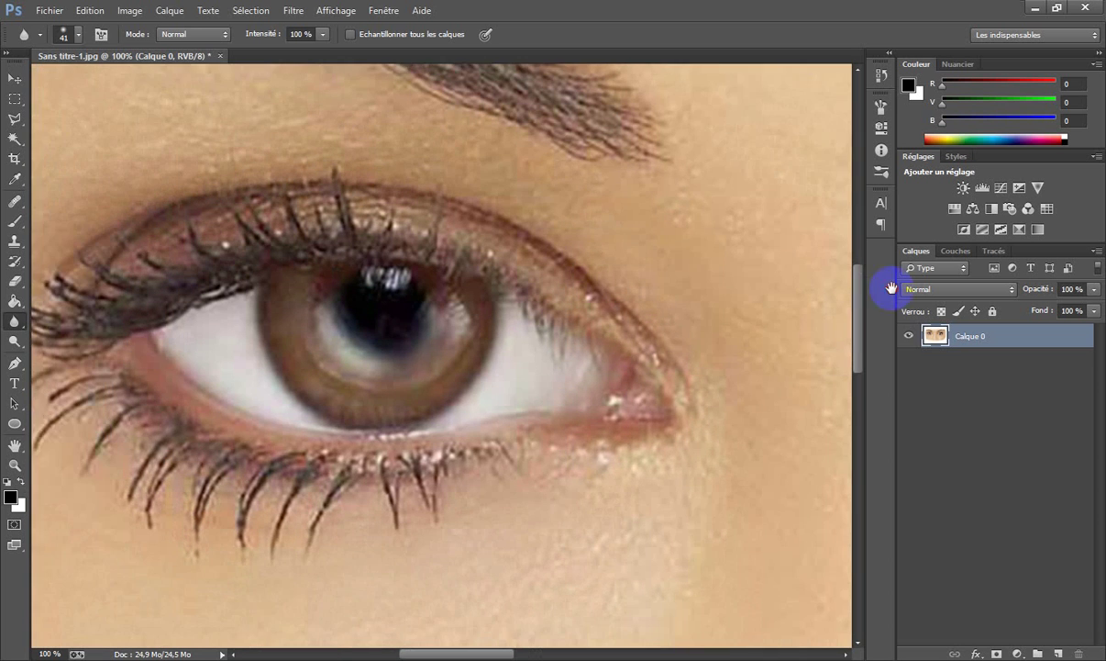
mouse_move(548, 178)
left_mouse_down()
mouse_move(670, 187)
mouse_move(599, 187)
left_mouse_up()
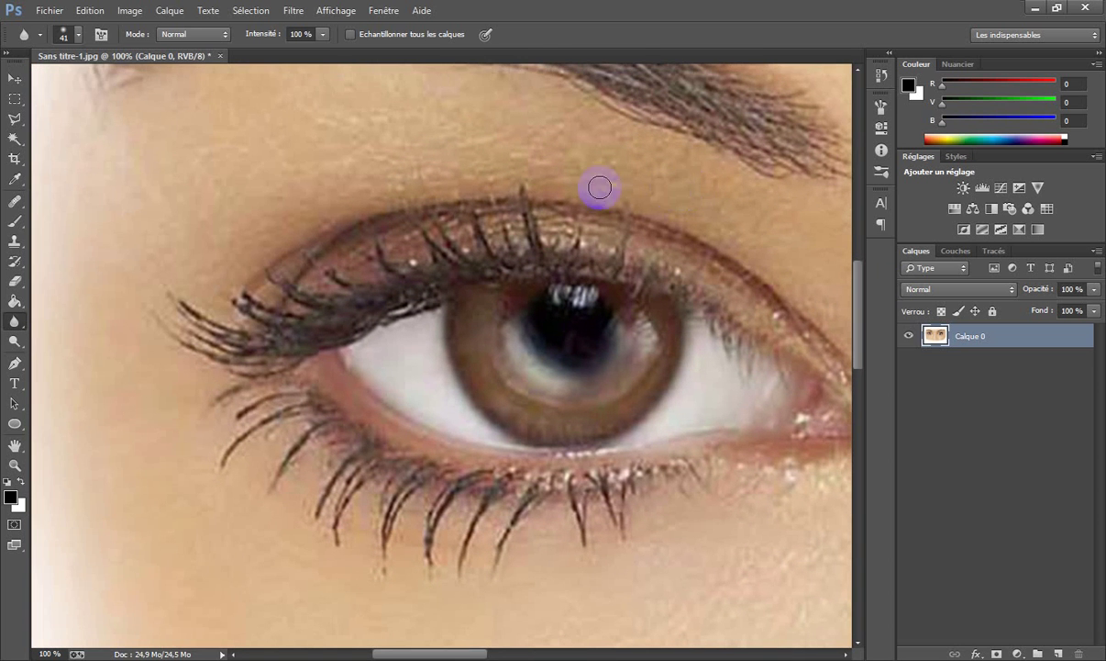
left_click(25, 327)
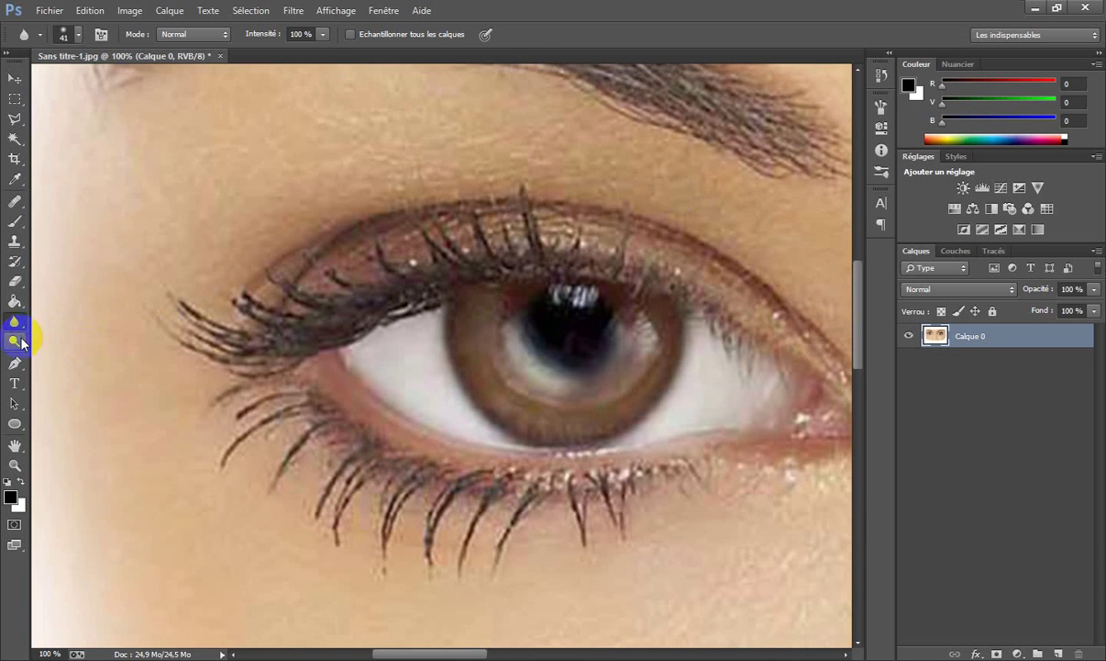
left_click(22, 342)
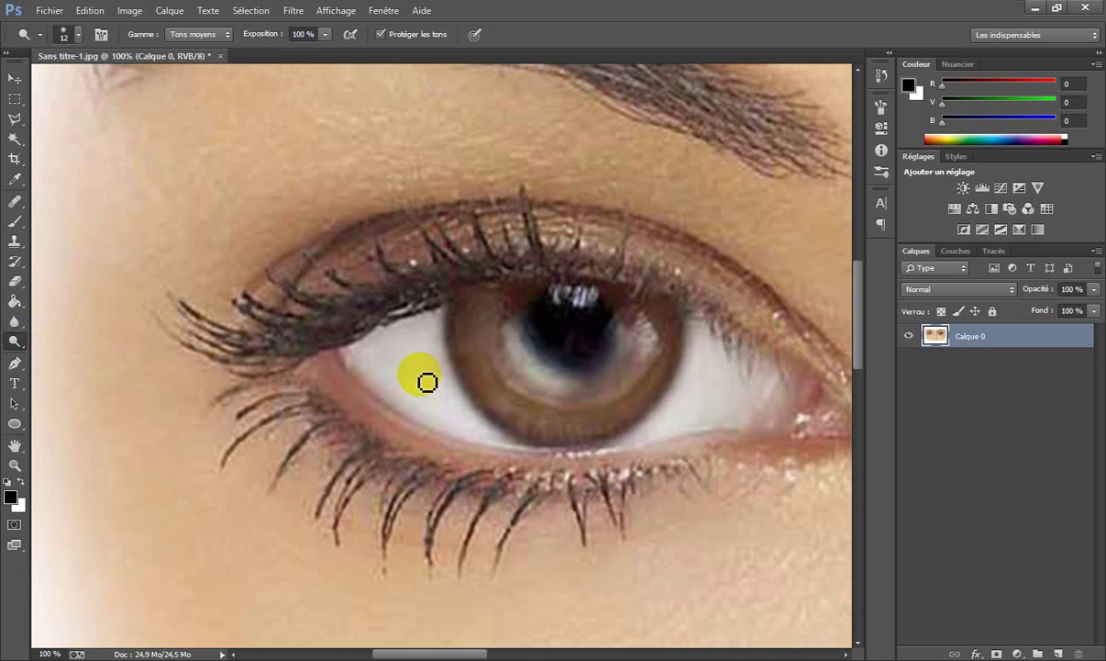
left_click_drag(419, 378, 429, 370)
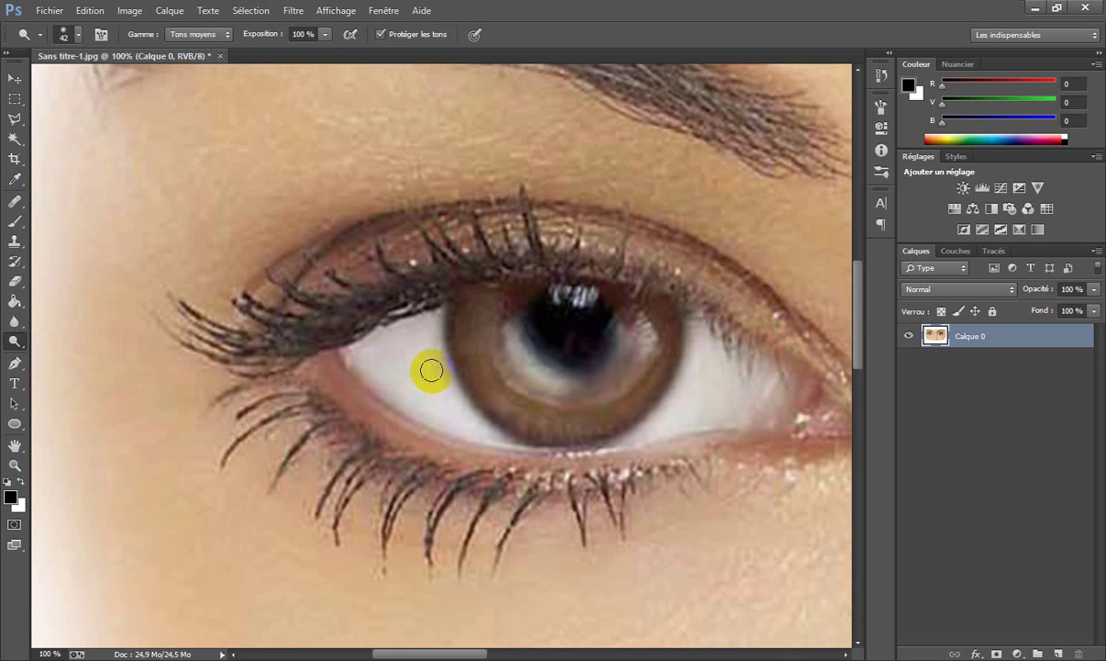
Step: Lighten the white of the left eye on both sides of the iris with Dodge, reducing the brush to 28 px
mouse_move(429, 324)
left_mouse_down()
mouse_move(368, 348)
mouse_move(371, 366)
mouse_move(469, 423)
mouse_move(432, 351)
mouse_move(383, 359)
mouse_move(430, 381)
mouse_move(455, 417)
left_mouse_up()
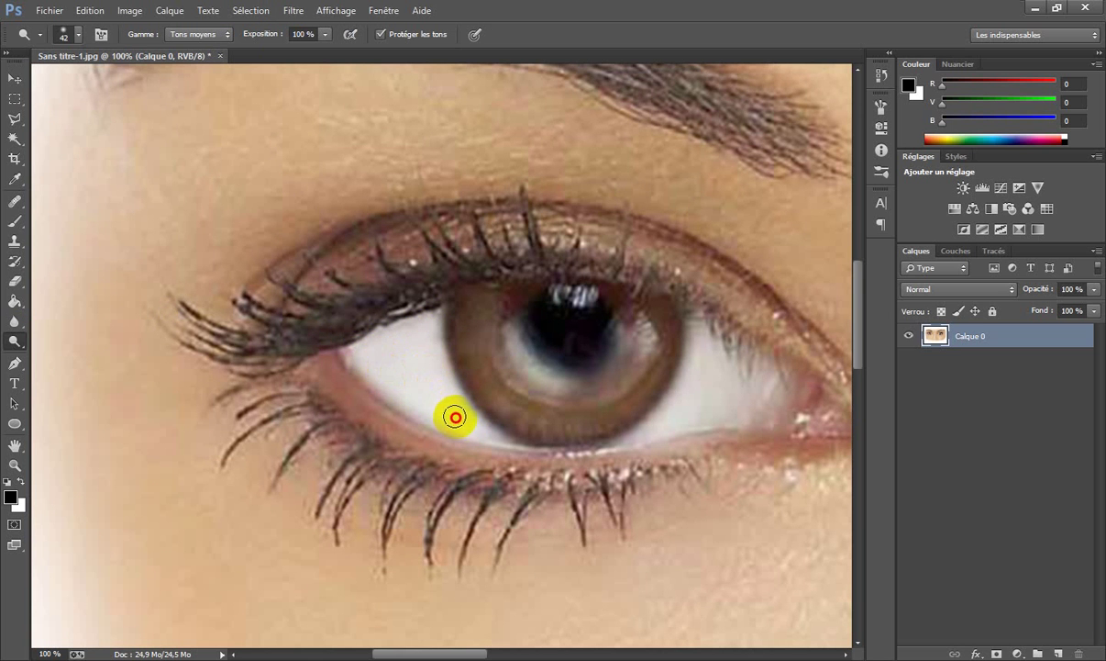
right_click(458, 422, "alt")
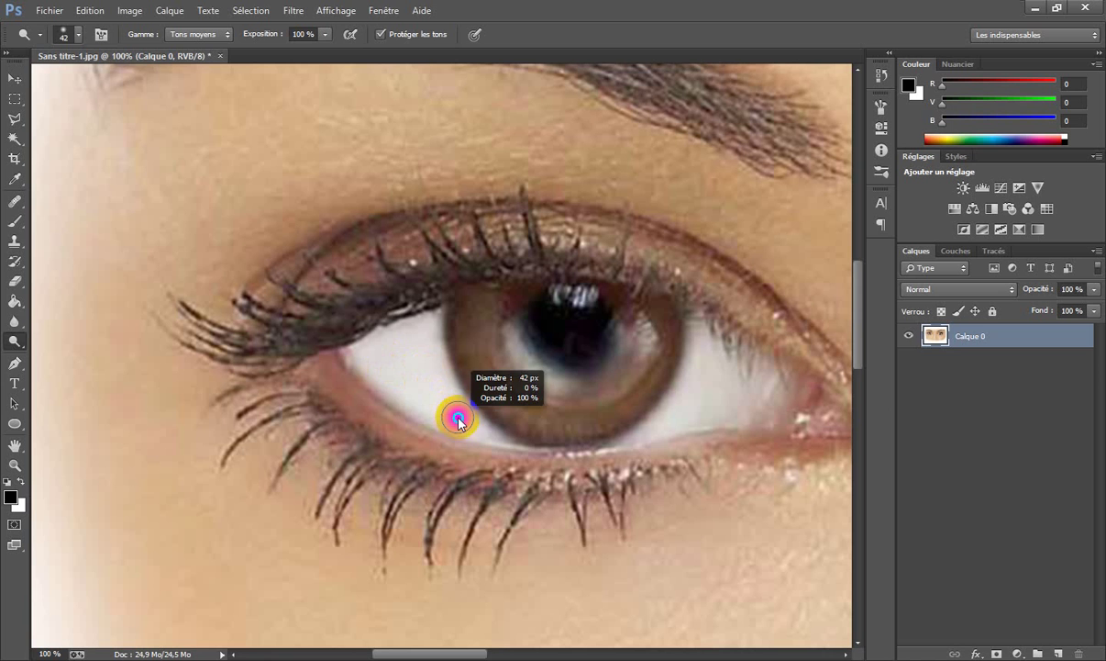
mouse_move(482, 436)
left_mouse_down()
mouse_move(502, 441)
mouse_move(473, 424)
mouse_move(549, 440)
left_mouse_up()
mouse_move(668, 429)
left_mouse_down()
mouse_move(636, 436)
mouse_move(687, 390)
mouse_move(704, 327)
mouse_move(766, 357)
mouse_move(766, 394)
mouse_move(728, 420)
mouse_move(682, 428)
mouse_move(721, 349)
mouse_move(764, 372)
mouse_move(719, 398)
mouse_move(724, 358)
mouse_move(665, 431)
mouse_move(725, 407)
mouse_move(718, 388)
mouse_move(732, 353)
mouse_move(692, 388)
mouse_move(704, 354)
mouse_move(726, 407)
mouse_move(633, 450)
left_mouse_up()
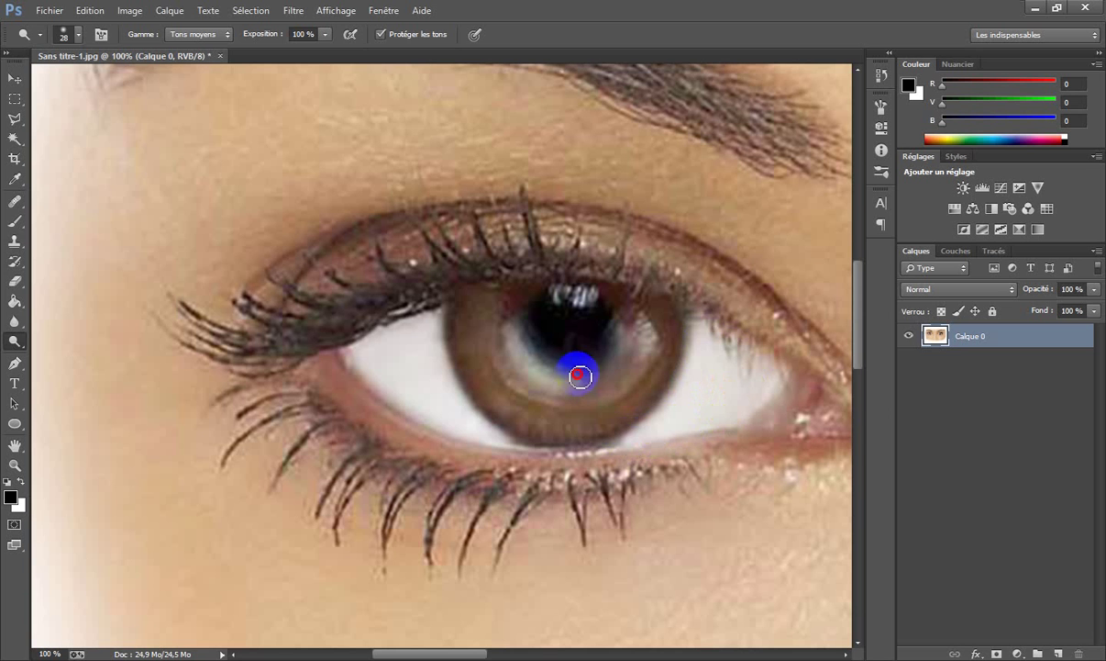
Step: Lighten the white of the right eye on both sides of the iris with the 28 px Dodge brush
left_click_drag(735, 235, 767, 215)
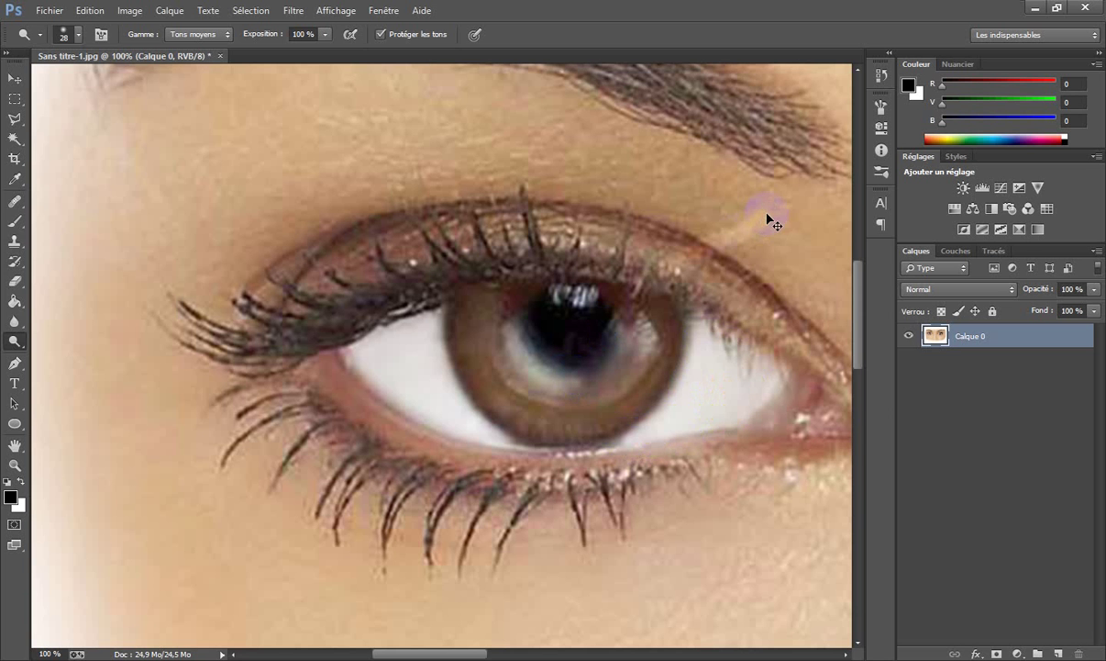
key("ctrl+z")
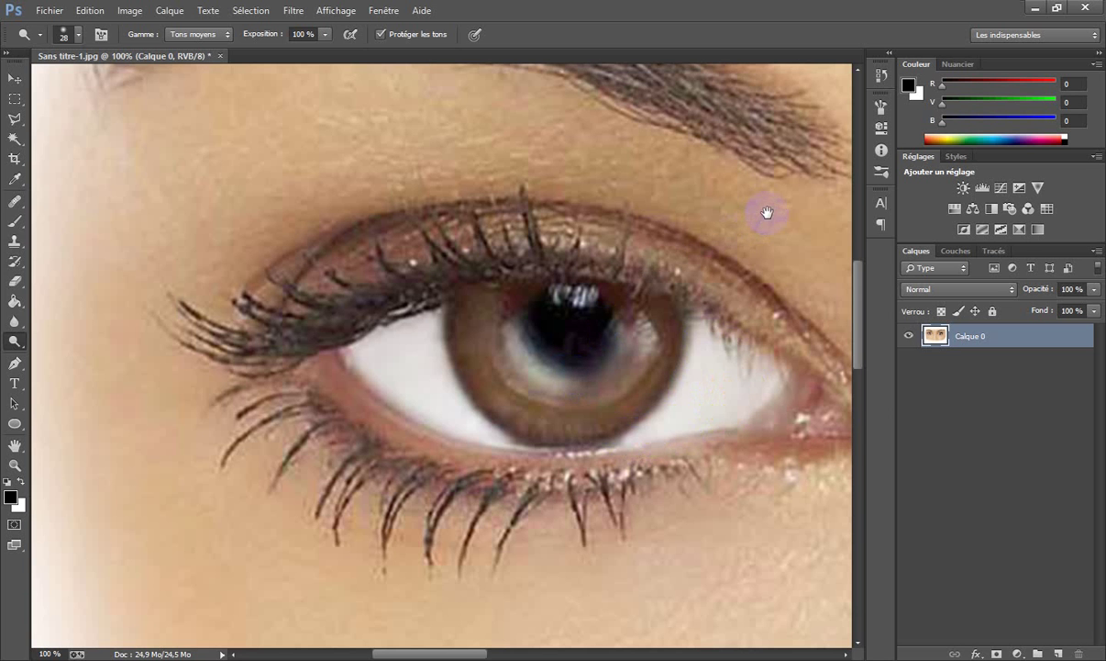
mouse_move(802, 203)
left_mouse_down()
mouse_move(518, 235)
mouse_move(207, 235)
left_mouse_up()
left_click_drag(642, 227, 125, 231)
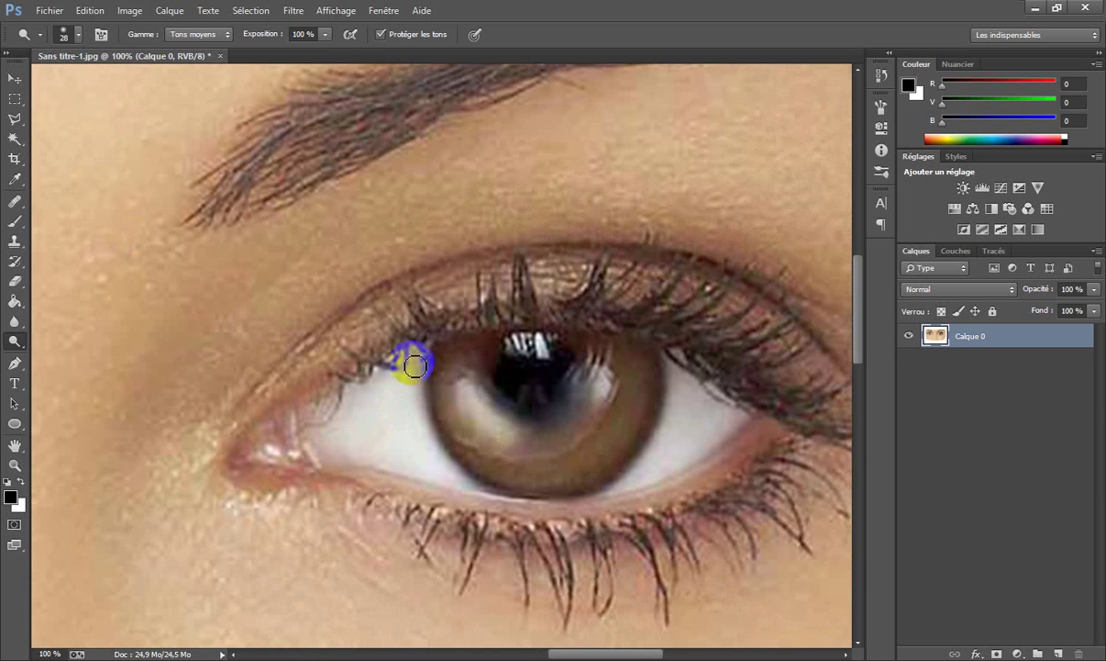
mouse_move(418, 357)
left_mouse_down()
mouse_move(340, 406)
mouse_move(325, 440)
mouse_move(466, 485)
mouse_move(425, 423)
mouse_move(416, 367)
mouse_move(370, 388)
left_mouse_up()
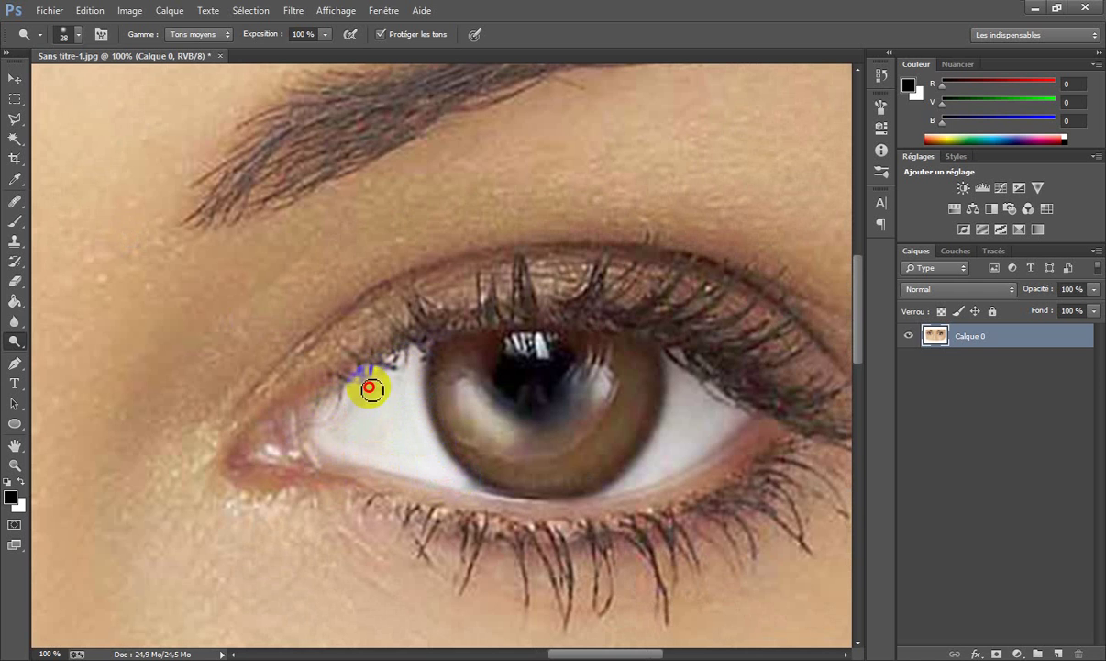
mouse_move(411, 457)
left_mouse_down()
mouse_move(408, 387)
mouse_move(359, 427)
mouse_move(396, 436)
mouse_move(405, 409)
mouse_move(388, 421)
mouse_move(411, 372)
mouse_move(335, 431)
mouse_move(454, 481)
left_mouse_up()
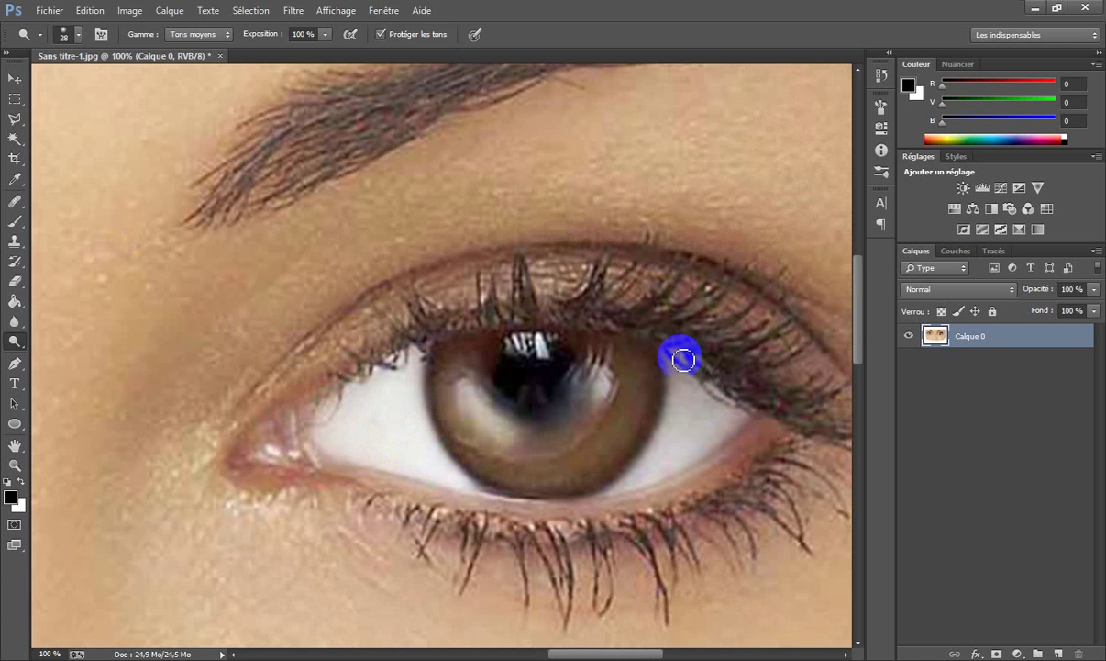
mouse_move(679, 365)
left_mouse_down()
mouse_move(659, 457)
mouse_move(632, 487)
mouse_move(702, 459)
mouse_move(756, 415)
mouse_move(706, 376)
mouse_move(672, 458)
mouse_move(737, 423)
mouse_move(716, 404)
mouse_move(689, 436)
mouse_move(716, 416)
mouse_move(708, 443)
mouse_move(724, 430)
mouse_move(702, 429)
mouse_move(689, 397)
mouse_move(664, 466)
mouse_move(641, 482)
mouse_move(733, 431)
mouse_move(701, 448)
mouse_move(723, 412)
mouse_move(689, 407)
left_mouse_up()
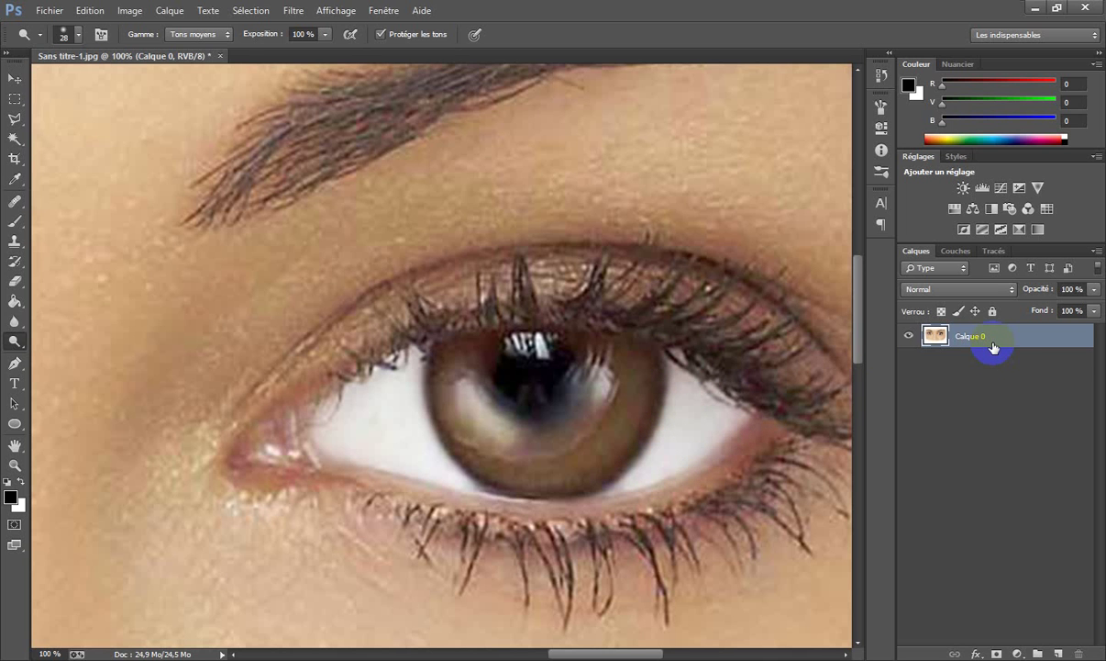
key("ctrl+j")
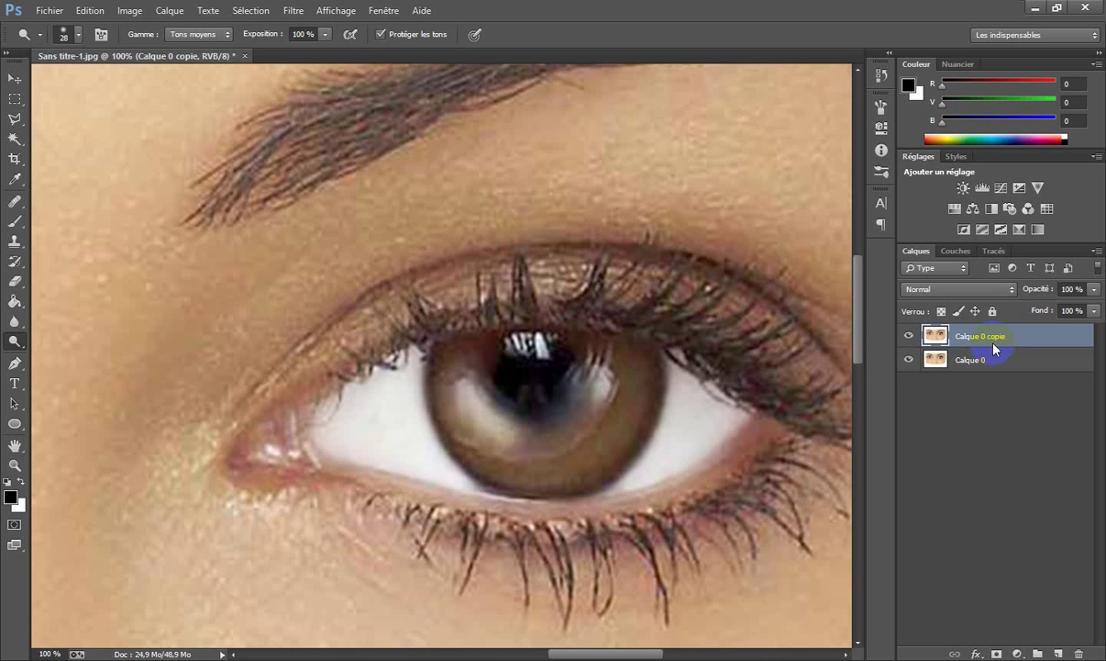
left_click(989, 367)
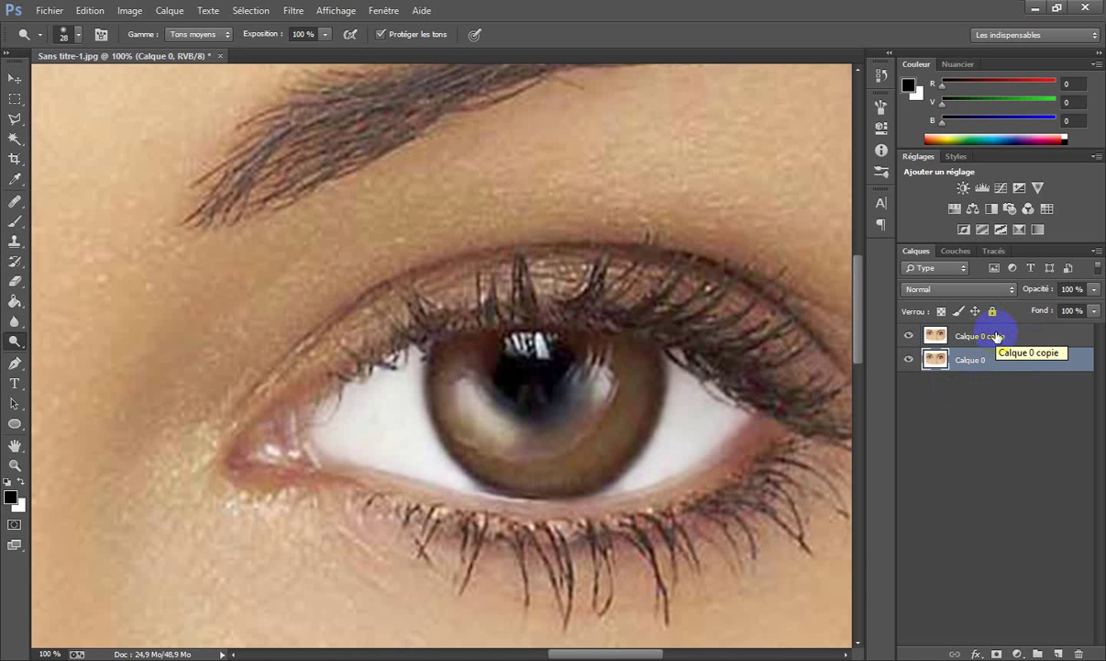
left_click_drag(997, 336, 1079, 653)
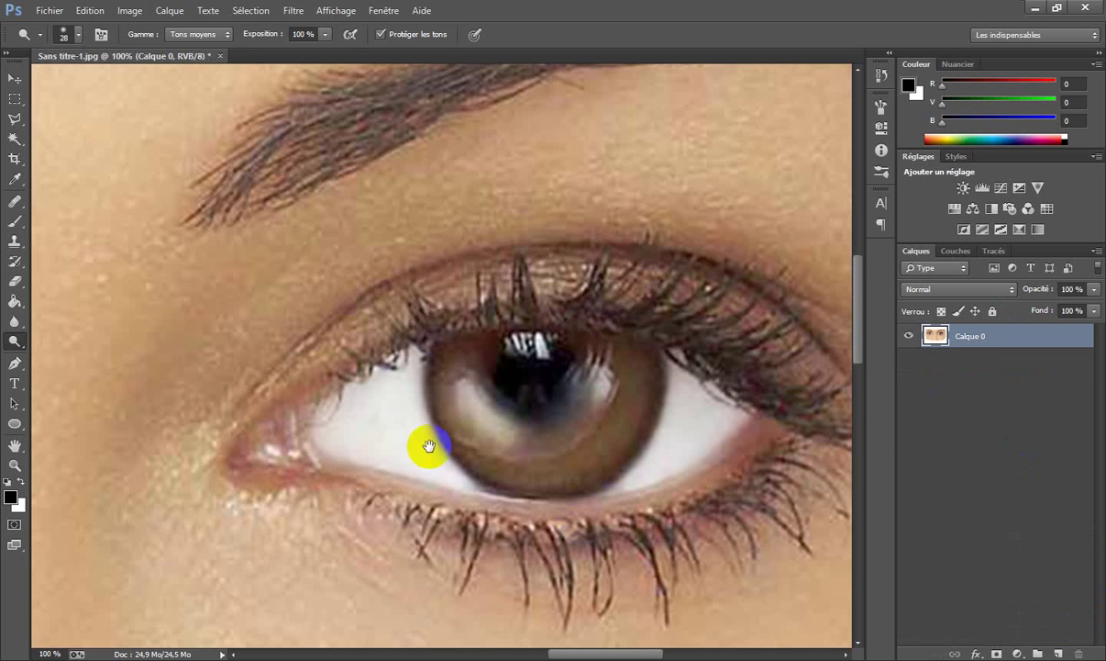
Step: Blur the iris and pupil of the left eye, enlarging the Blur brush from 41 px to 53 px
left_click_drag(284, 368, 889, 306)
left_click_drag(460, 303, 831, 332)
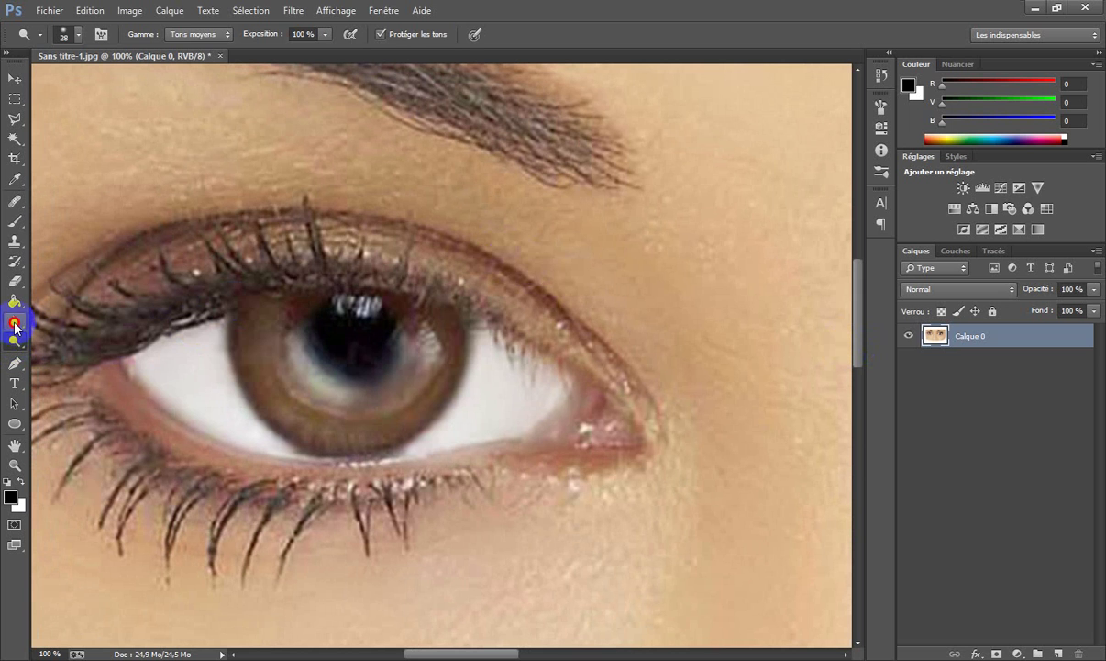
left_click(15, 323)
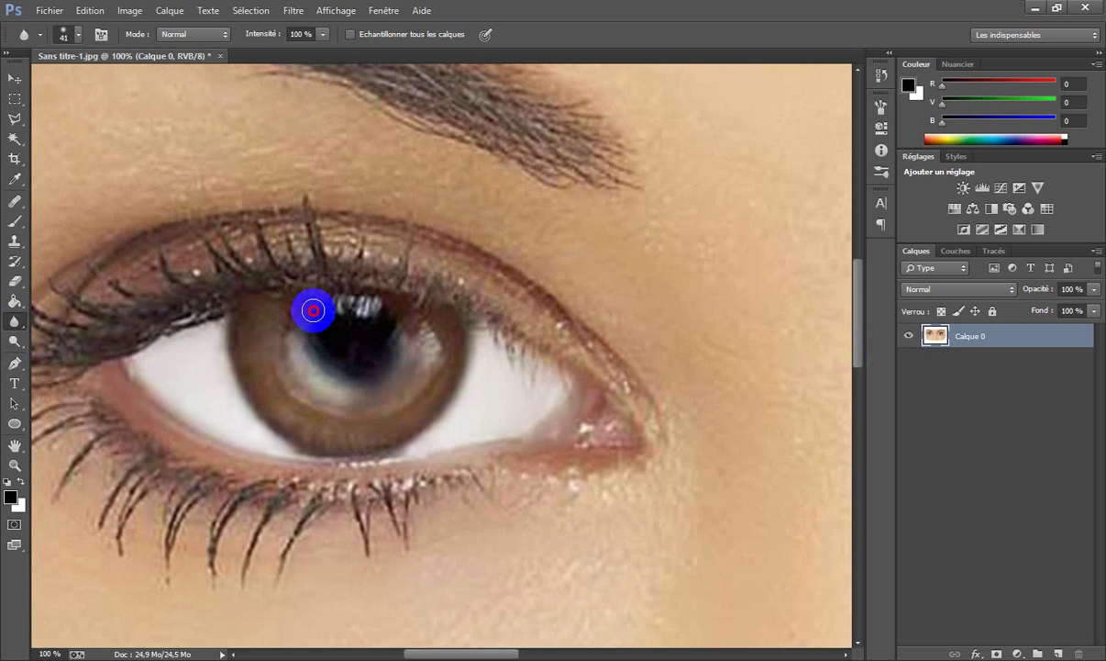
mouse_move(313, 310)
left_mouse_down()
mouse_move(251, 322)
mouse_move(251, 368)
mouse_move(278, 411)
mouse_move(330, 437)
mouse_move(375, 443)
mouse_move(380, 436)
mouse_move(331, 440)
mouse_move(388, 401)
mouse_move(291, 403)
mouse_move(281, 385)
mouse_move(314, 426)
mouse_move(299, 430)
mouse_move(346, 445)
mouse_move(402, 432)
mouse_move(443, 373)
mouse_move(454, 326)
mouse_move(440, 315)
mouse_move(426, 381)
mouse_move(437, 331)
mouse_move(445, 340)
mouse_move(442, 374)
mouse_move(422, 322)
mouse_move(377, 304)
mouse_move(282, 317)
mouse_move(436, 330)
mouse_move(287, 346)
mouse_move(415, 333)
mouse_move(391, 361)
left_mouse_up()
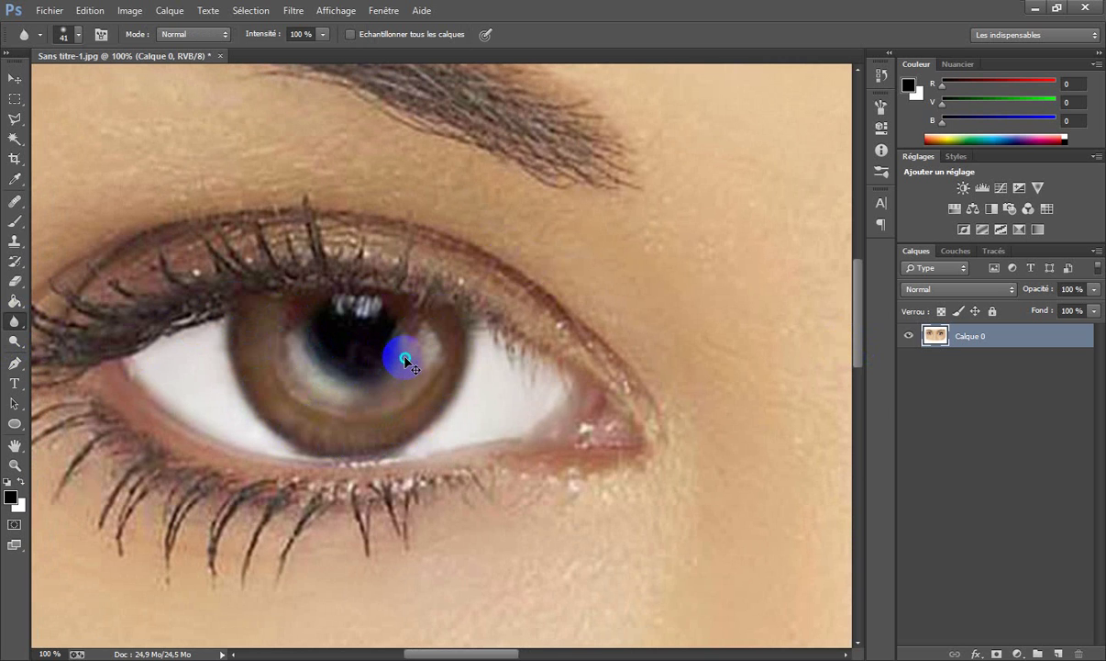
right_click(404, 358, "ctrl")
right_click(406, 358, "alt")
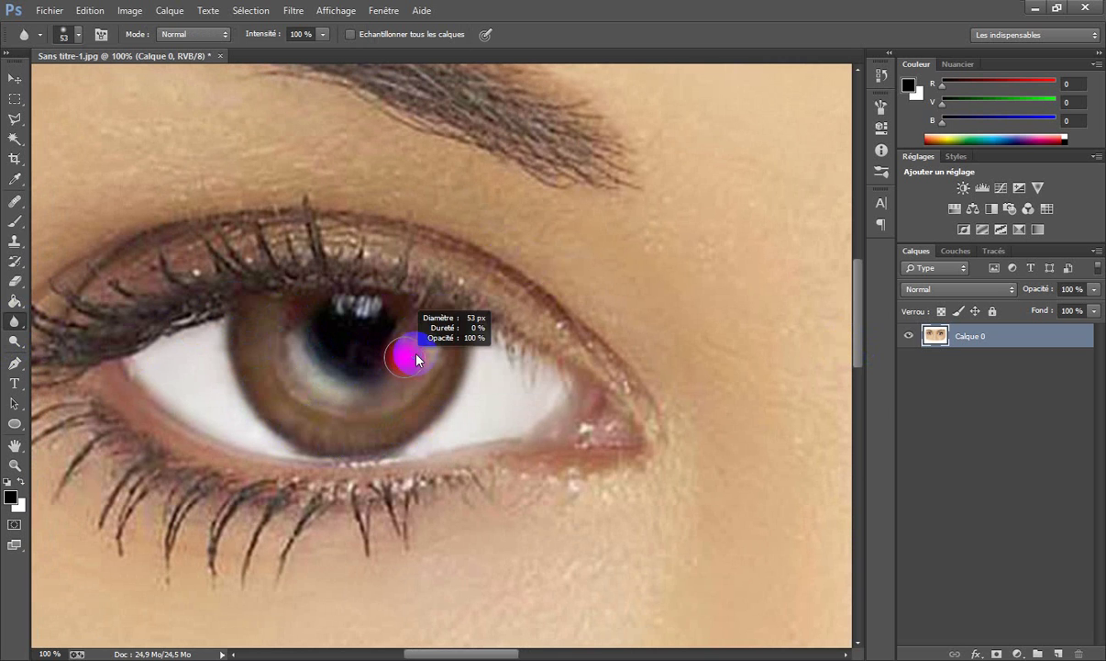
mouse_move(417, 358)
left_mouse_down()
mouse_move(308, 343)
mouse_move(293, 318)
mouse_move(262, 315)
mouse_move(260, 401)
mouse_move(361, 413)
mouse_move(306, 373)
mouse_move(356, 439)
mouse_move(381, 424)
mouse_move(354, 432)
mouse_move(336, 407)
mouse_move(410, 345)
mouse_move(312, 315)
mouse_move(308, 326)
mouse_move(425, 334)
mouse_move(384, 311)
mouse_move(289, 314)
mouse_move(322, 368)
mouse_move(418, 385)
mouse_move(312, 397)
left_mouse_up()
Step: Blur the iris and pupil of the right eye with the 53 px Blur brush
key("space")
mouse_move(736, 298)
left_mouse_down()
mouse_move(222, 222)
mouse_move(536, 261)
mouse_move(458, 242)
left_mouse_up()
mouse_move(636, 267)
left_mouse_down()
mouse_move(584, 250)
mouse_move(573, 209)
mouse_move(553, 216)
mouse_move(563, 281)
mouse_move(624, 318)
mouse_move(598, 316)
mouse_move(576, 294)
mouse_move(599, 321)
mouse_move(646, 325)
mouse_move(718, 285)
mouse_move(729, 242)
mouse_move(711, 217)
mouse_move(559, 210)
mouse_move(554, 241)
mouse_move(555, 214)
mouse_move(560, 247)
mouse_move(661, 241)
mouse_move(661, 281)
mouse_move(739, 212)
mouse_move(753, 251)
mouse_move(740, 290)
mouse_move(754, 250)
mouse_move(738, 293)
mouse_move(711, 319)
mouse_move(633, 329)
mouse_move(716, 311)
mouse_move(669, 335)
mouse_move(583, 307)
mouse_move(611, 321)
mouse_move(578, 300)
mouse_move(560, 234)
mouse_move(704, 303)
mouse_move(712, 233)
mouse_move(612, 213)
mouse_move(618, 232)
mouse_move(634, 204)
mouse_move(574, 226)
mouse_move(563, 218)
mouse_move(653, 204)
mouse_move(750, 229)
mouse_move(736, 272)
mouse_move(693, 312)
left_mouse_up()
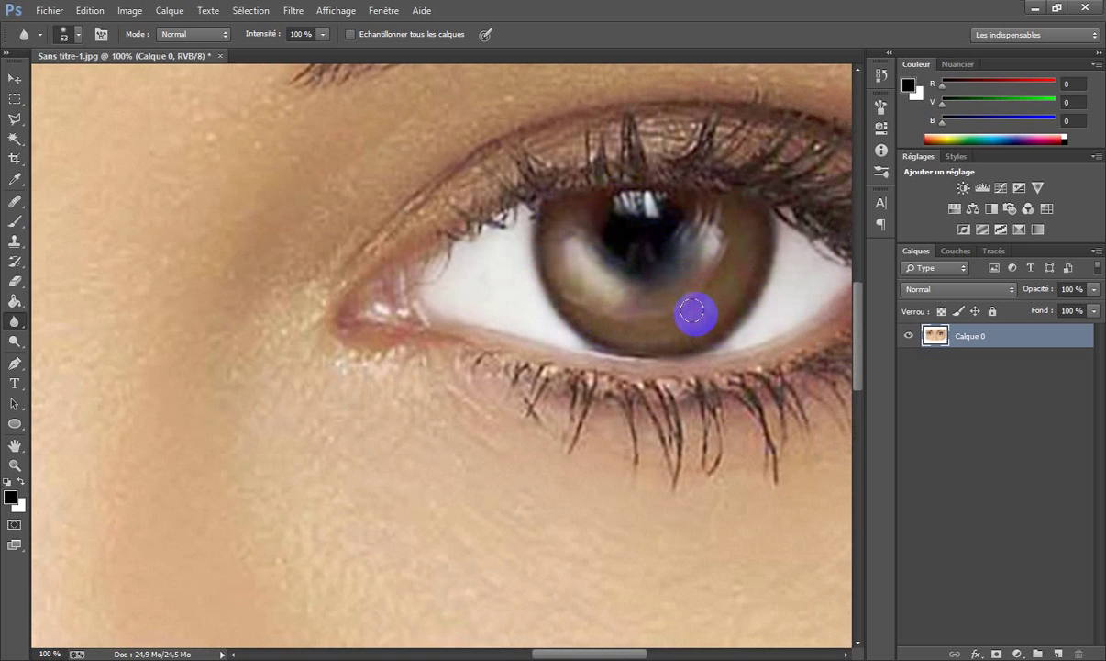
Step: Duplicate the Calque 0 layer, hide the copy and make the original Calque 0 active
key("ctrl+minus")
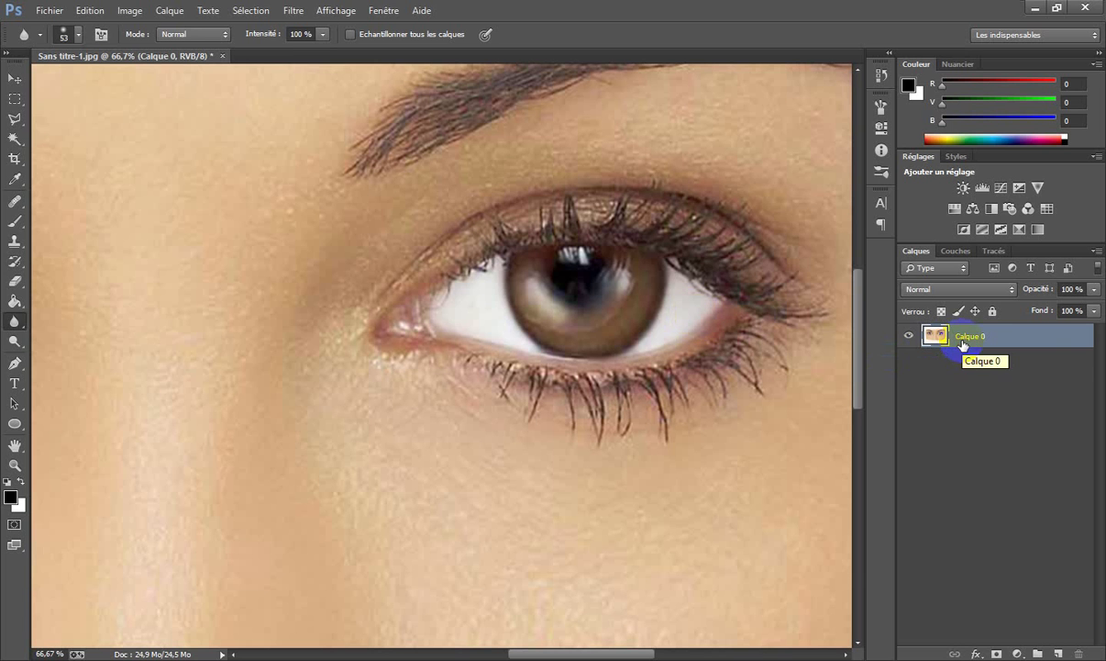
key("ctrl+j")
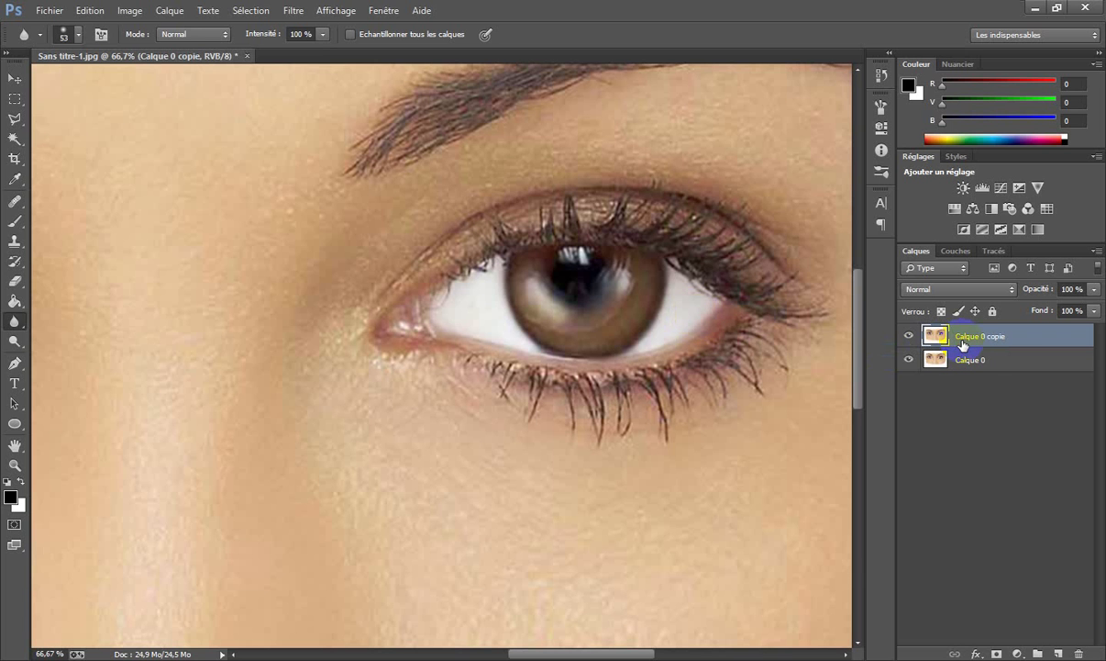
left_click(988, 367)
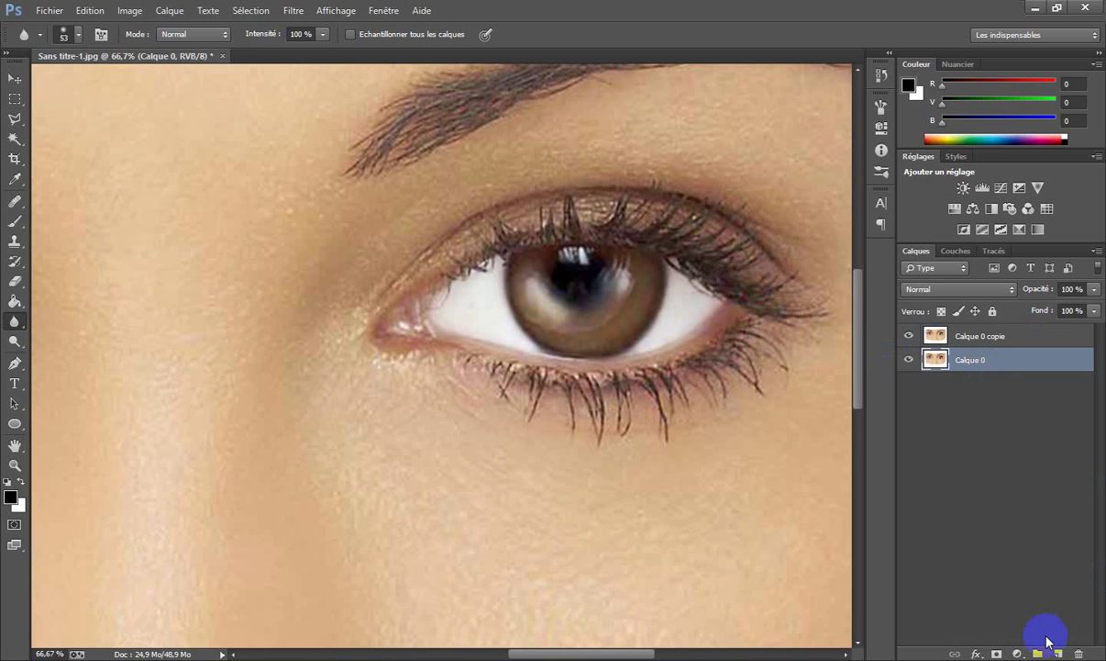
left_click(908, 335)
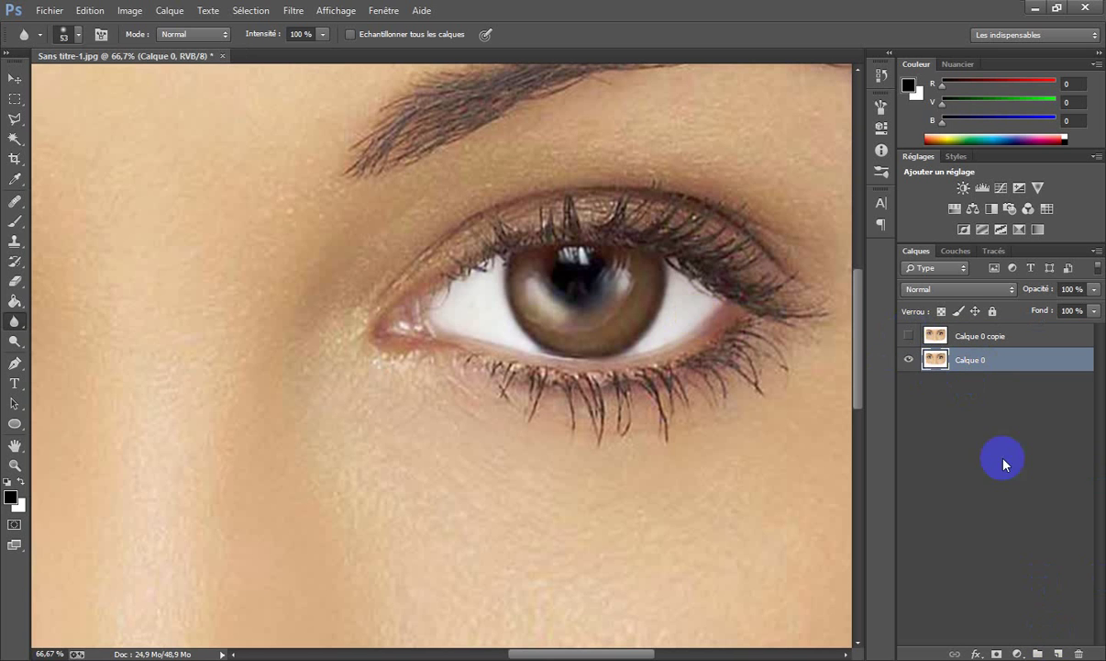
Step: Add a Hue/Saturation adjustment layer above Calque 0 with Redéfinir (Colorize) enabled, saturation 100 and lightness -24
left_click(1016, 654)
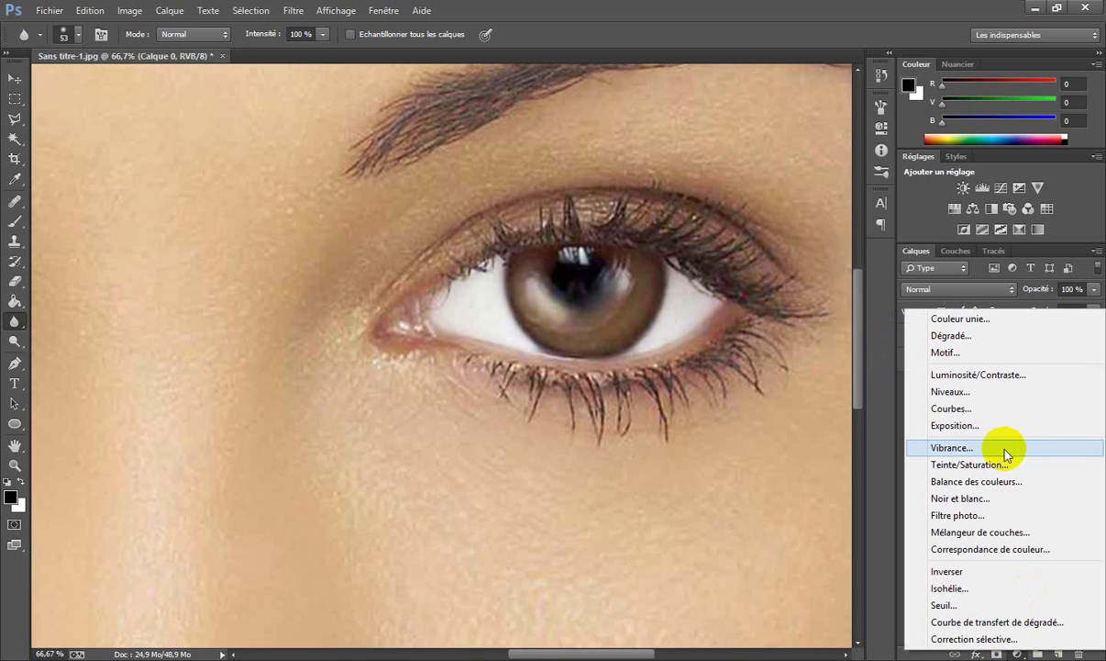
left_click(954, 464)
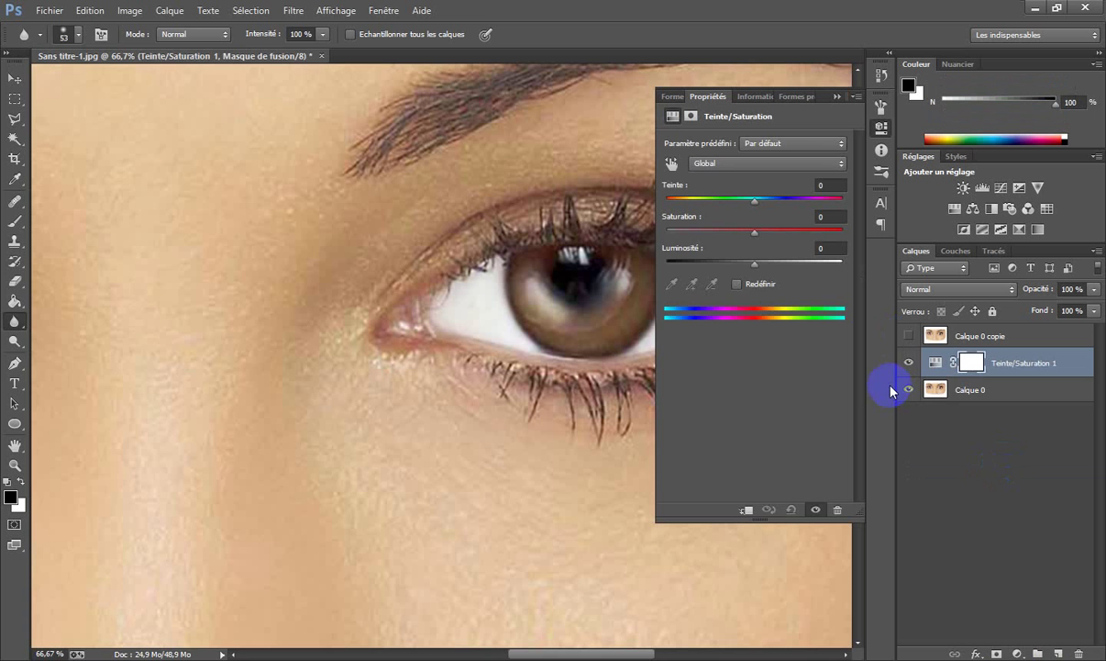
left_click(738, 285)
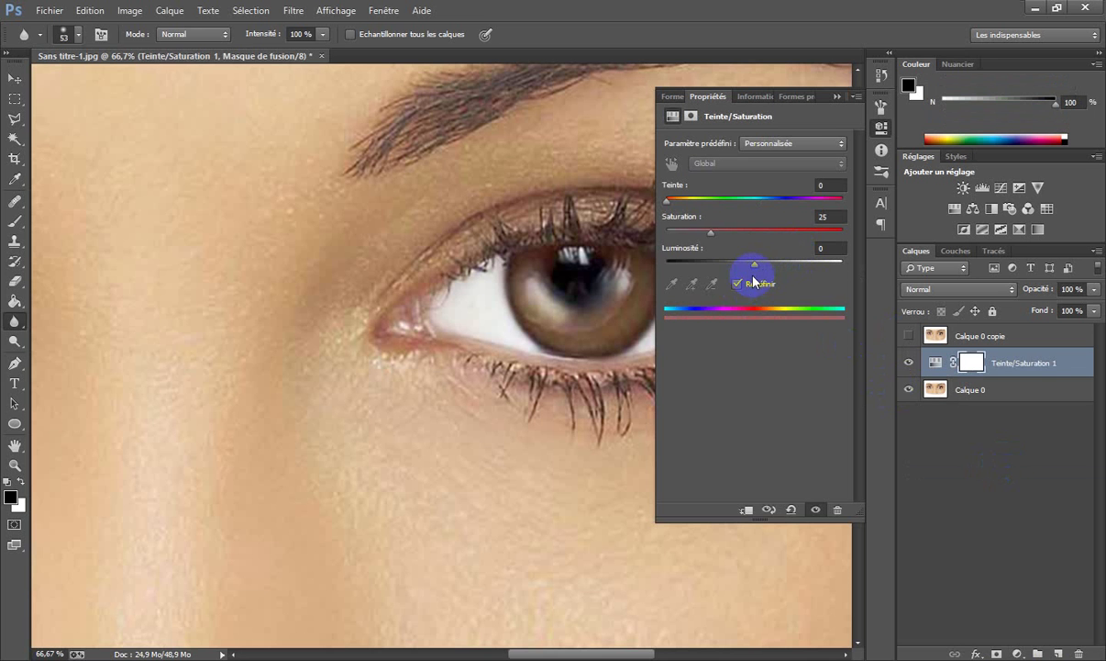
left_click_drag(713, 231, 846, 234)
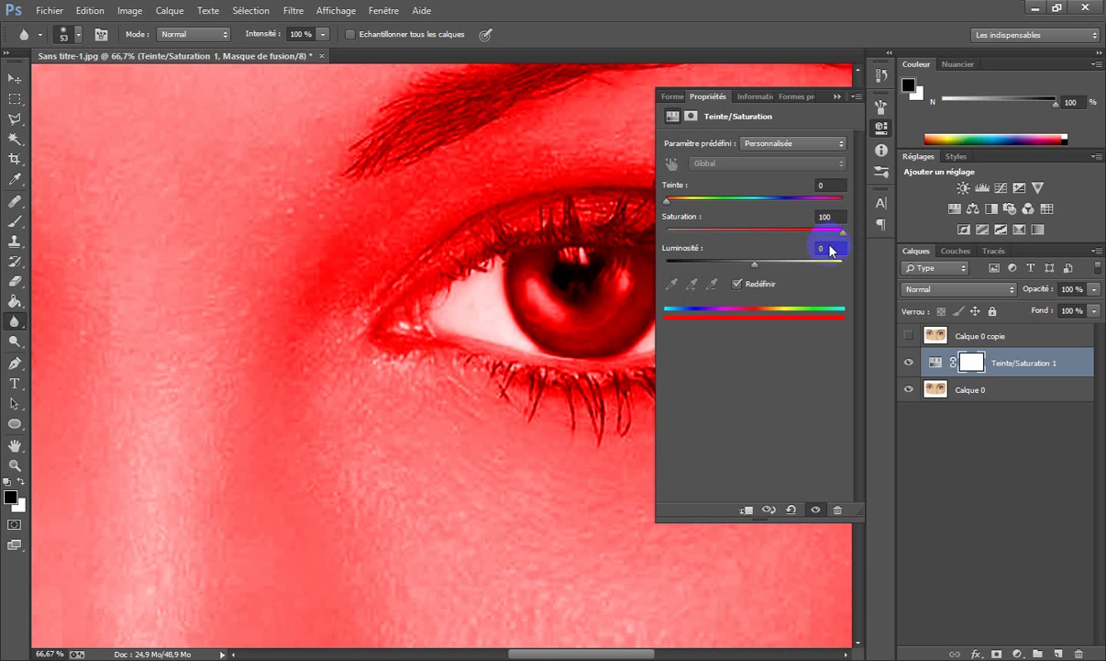
left_click_drag(754, 263, 812, 265)
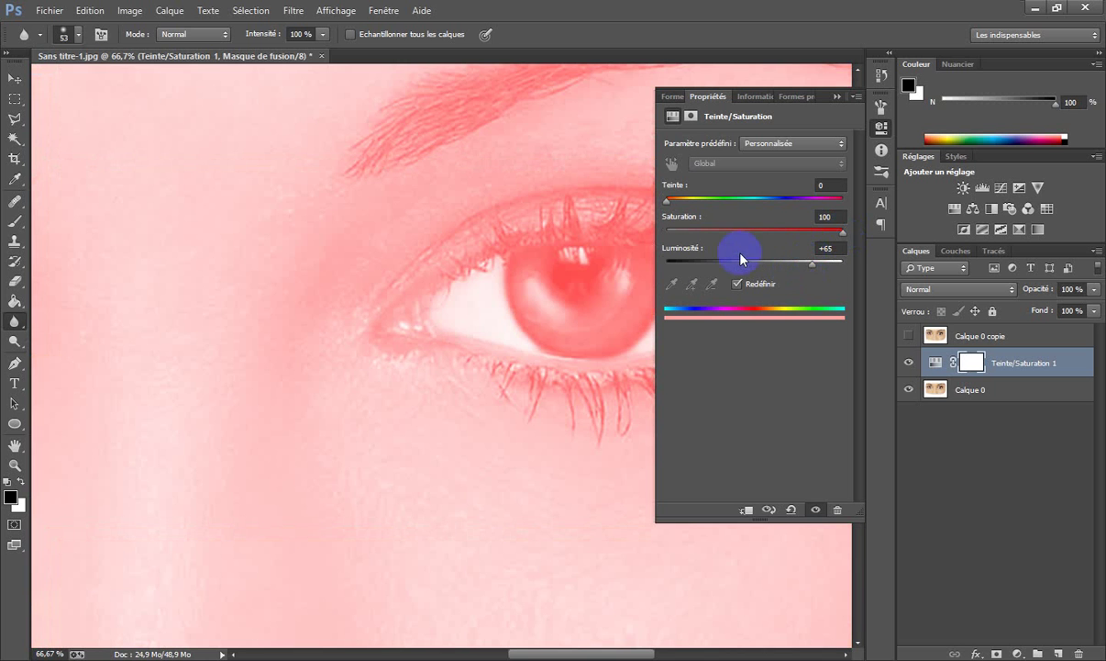
left_click_drag(684, 264, 734, 259)
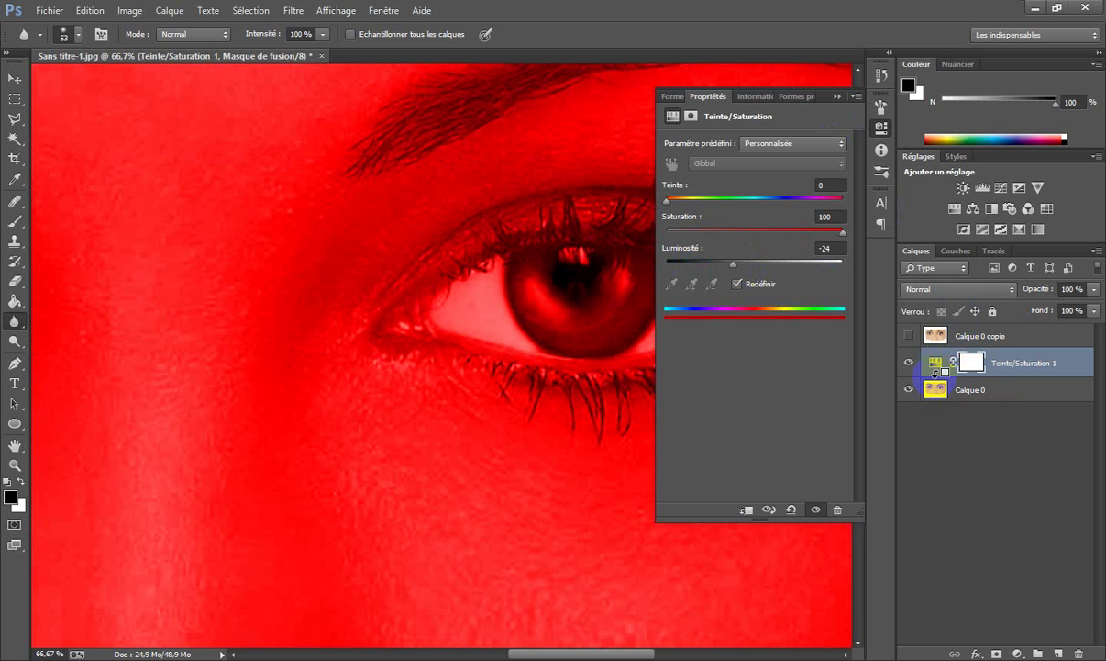
Step: Clip and merge the Teinte/Saturation 1 adjustment into Calque 0, and show Calque 0 copie again
left_click(936, 372, "alt")
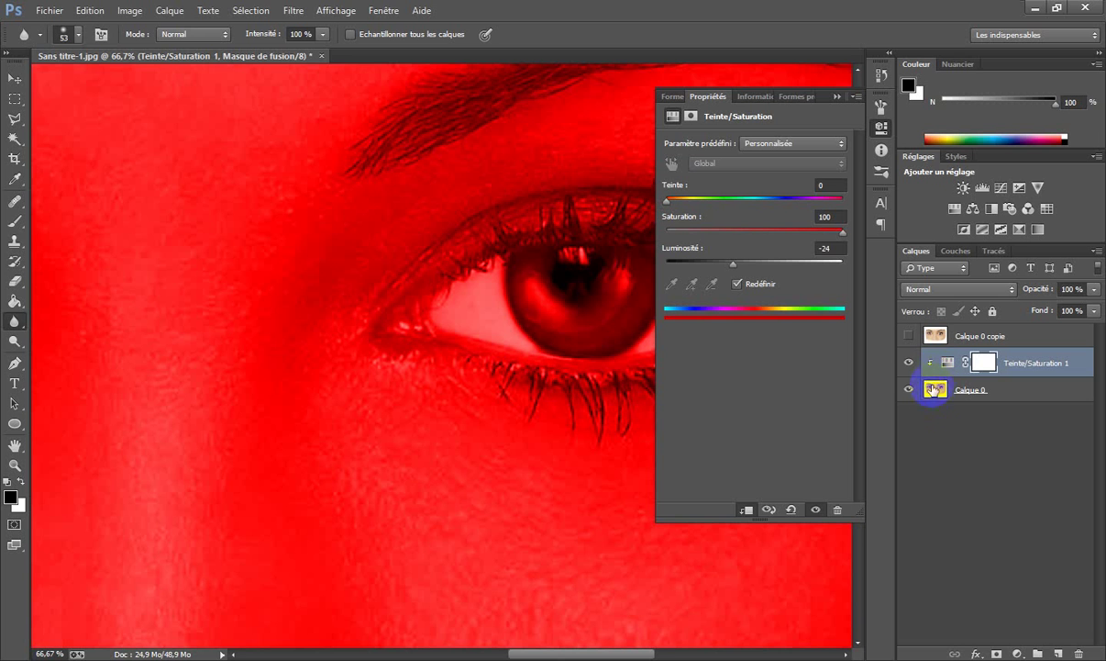
left_click(838, 96)
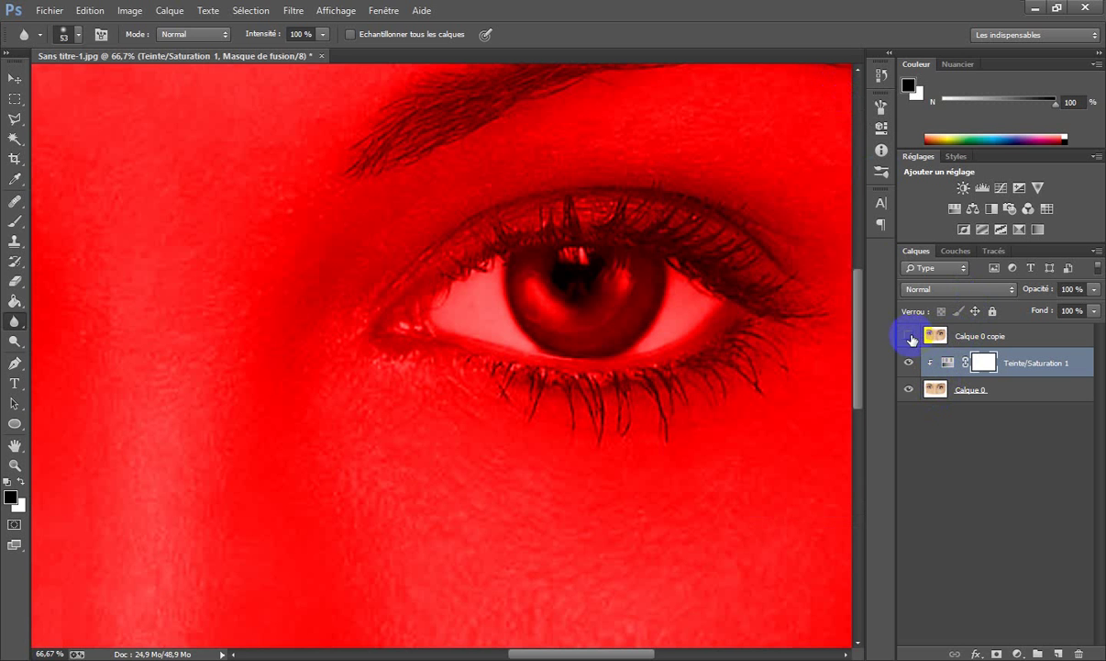
right_click(1014, 371)
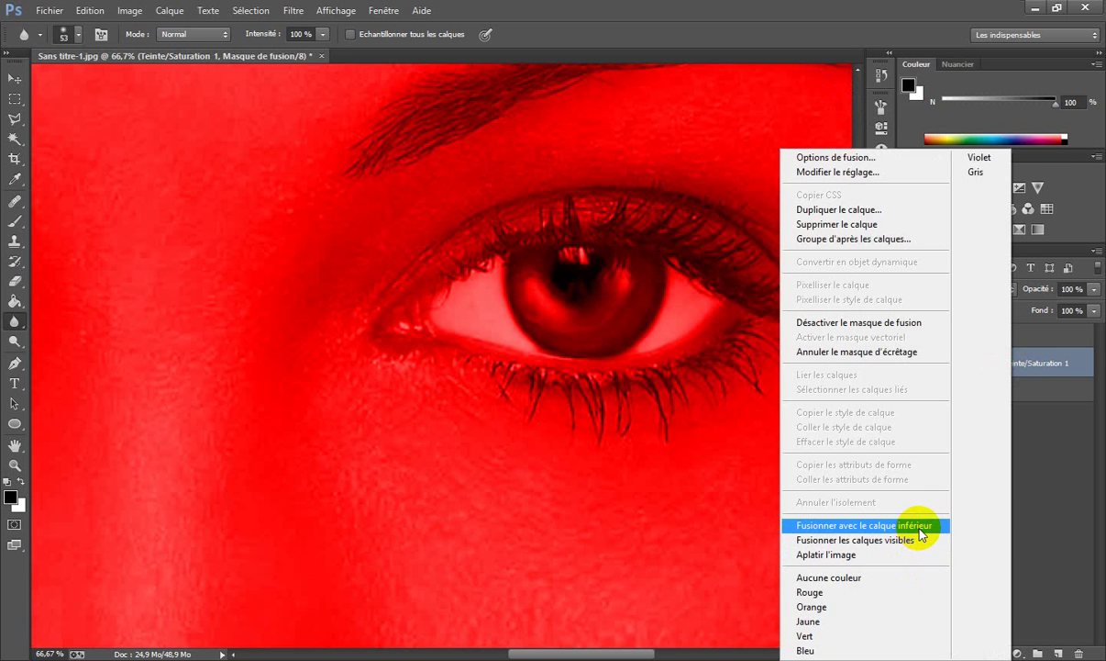
left_click(920, 534)
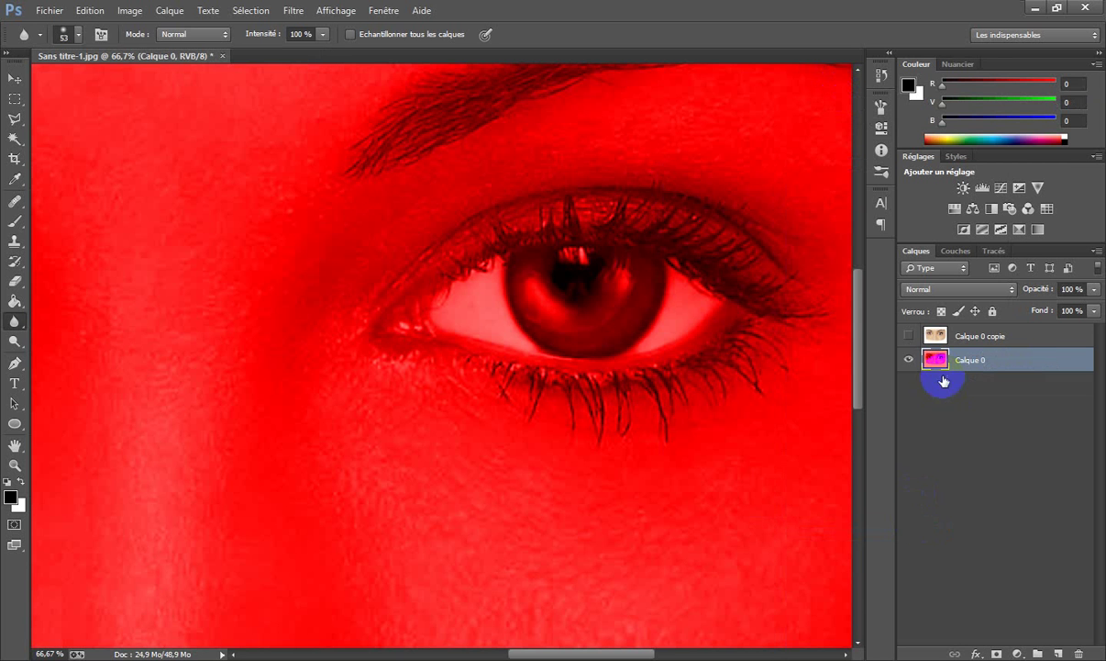
left_click(909, 336)
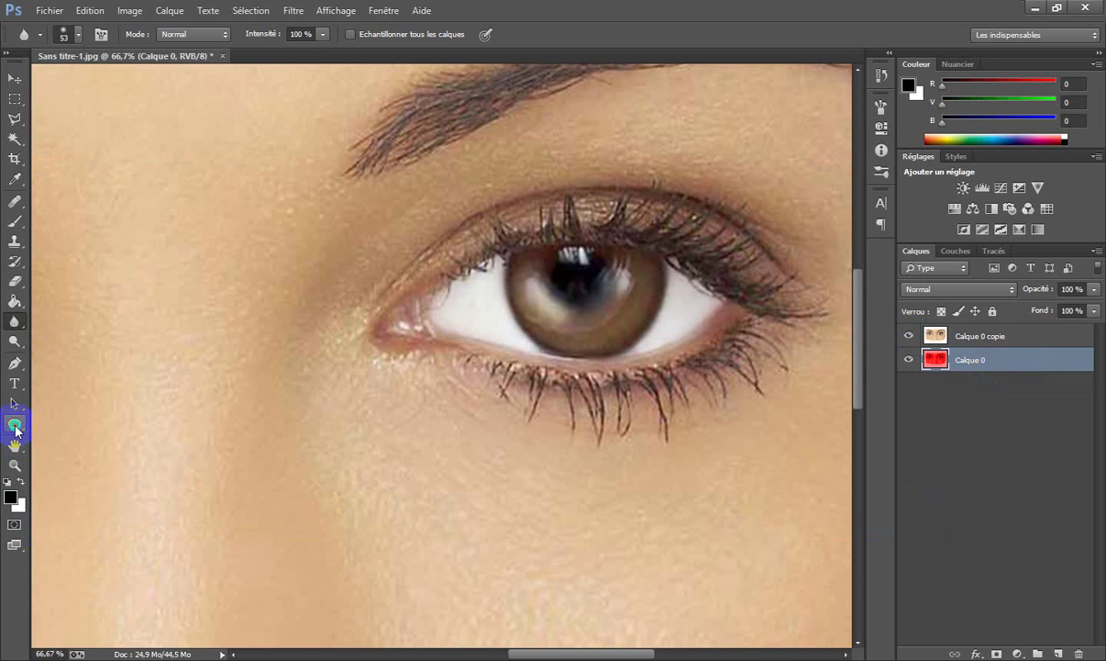
Step: Draw a tall, narrow black ellipse about 76 × 718 px, reaching down through the pupil to the lower edge of the right eye's iris
left_click(16, 427)
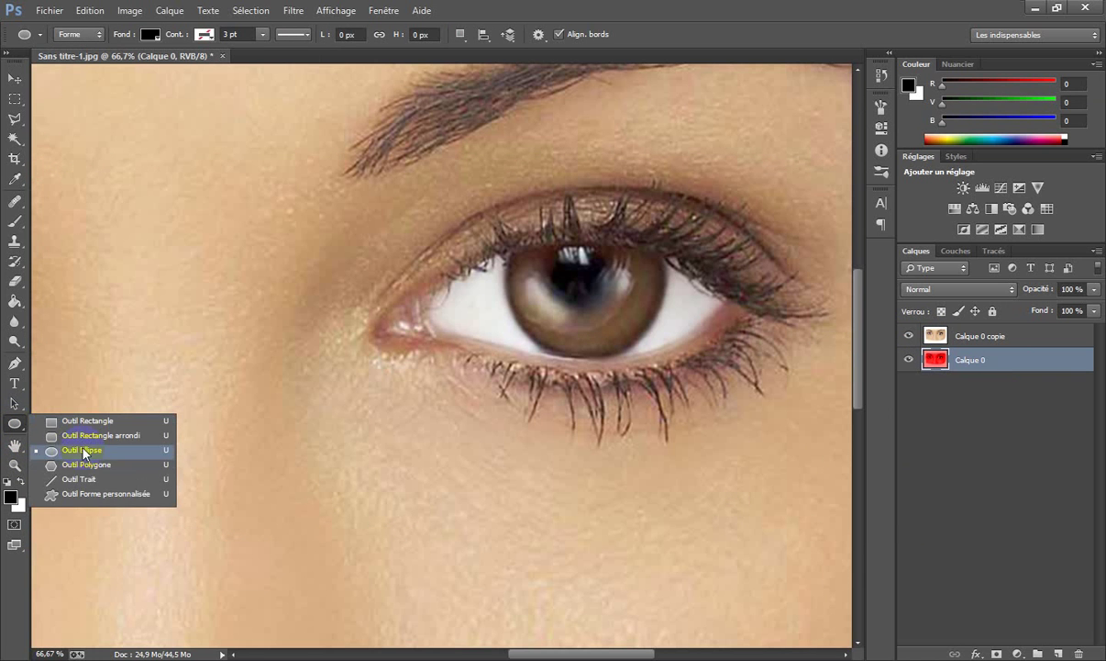
left_click(82, 449)
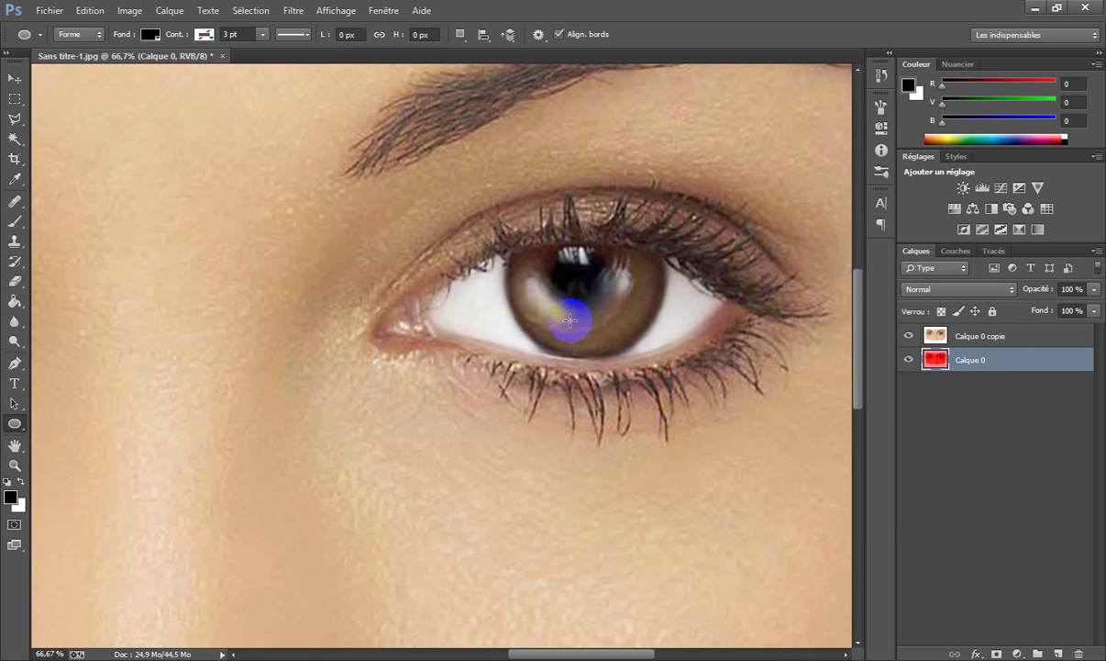
left_click_drag(570, 172, 587, 349)
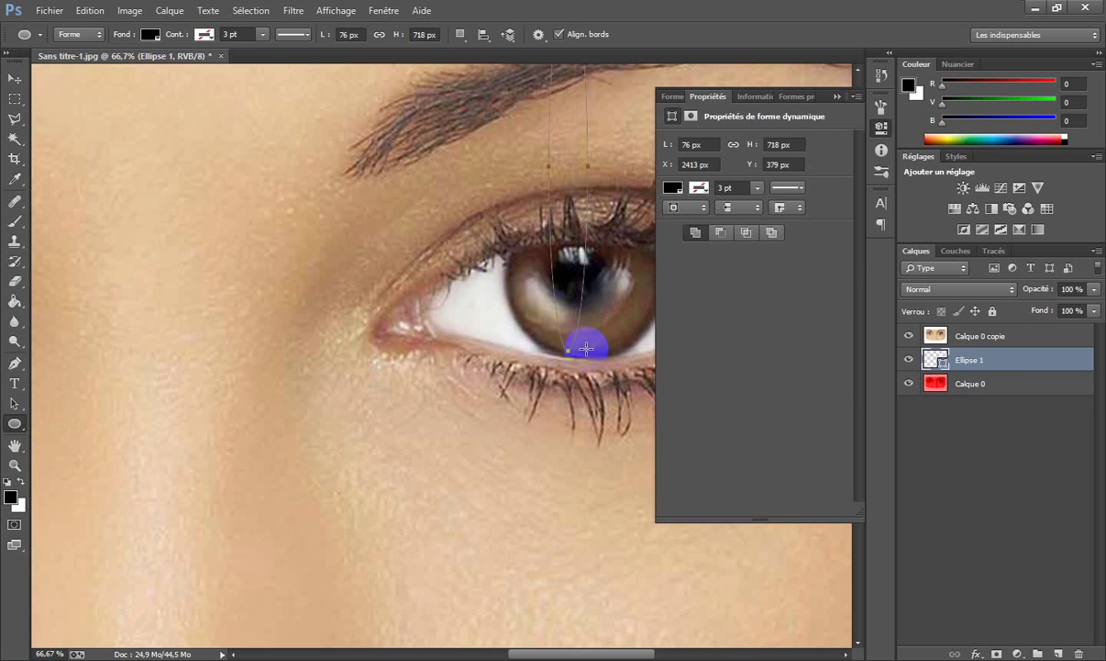
key("ctrl+t")
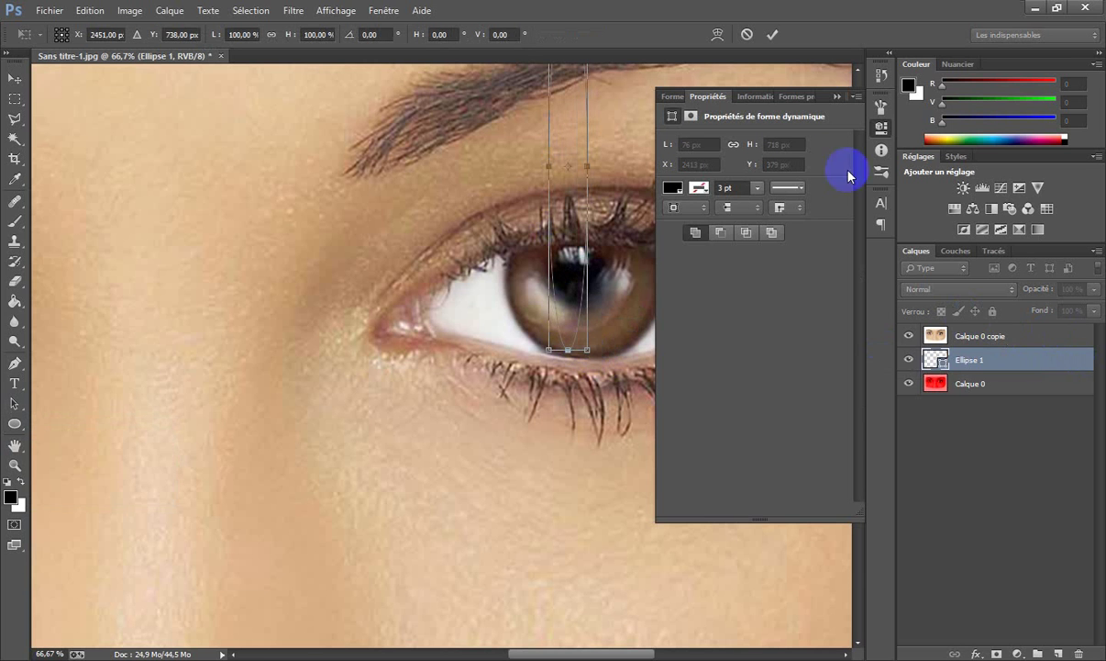
left_click(838, 97)
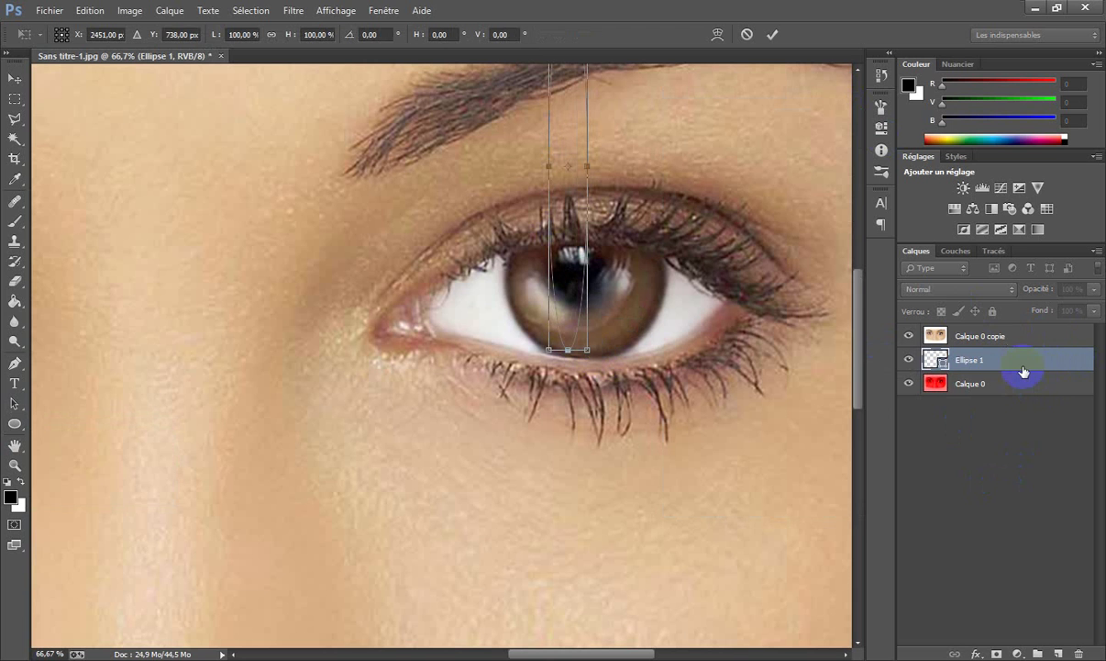
left_click(1016, 338)
key("Return")
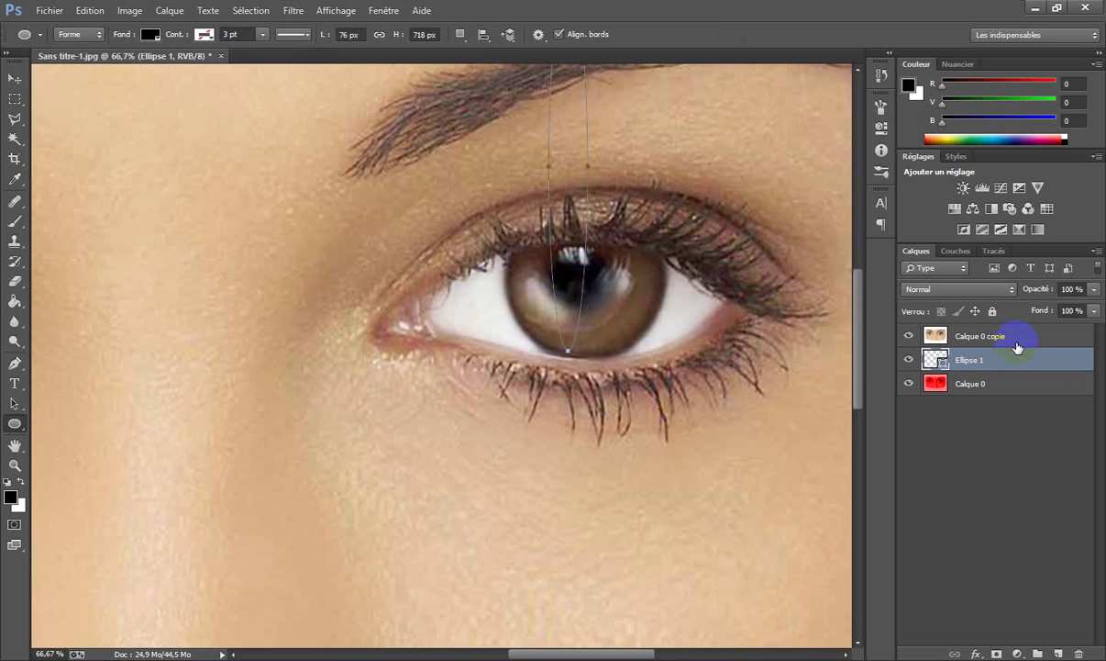
Step: Finish the ellipse path and move the Ellipse 1 layer above Calque 0 copie so the black shape covers the photo
key("Return")
left_click(990, 332, "shift")
left_click_drag(990, 331, 992, 336)
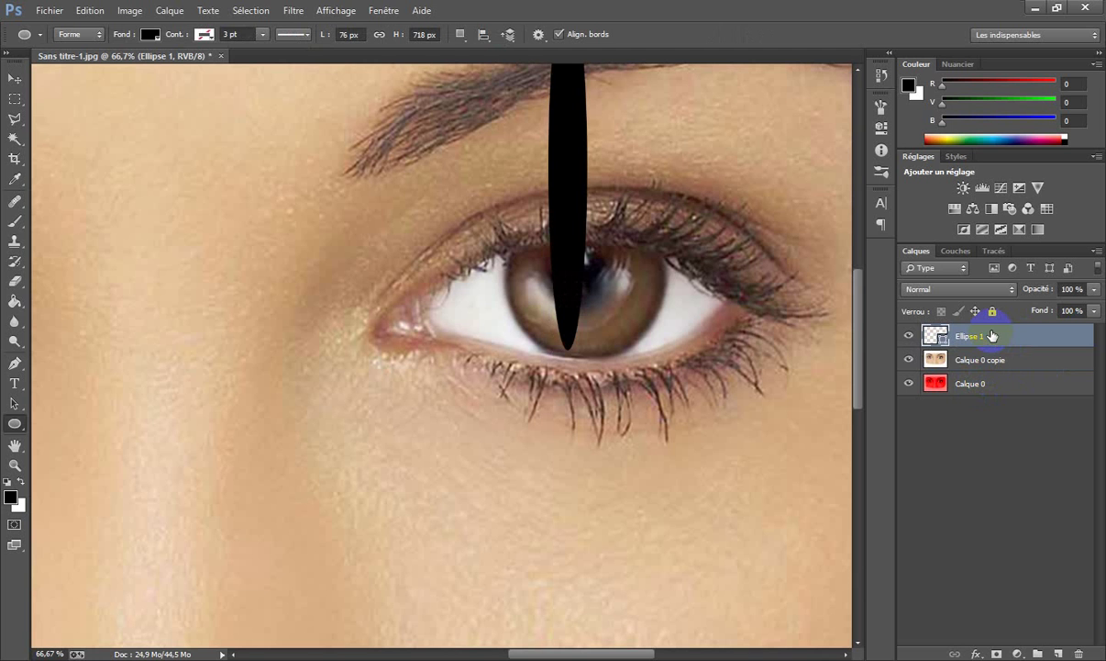
Step: Shift Ellipse 1 over the centre of the right eye's pupil and widen it symmetrically to about 157 %
key("ctrl+t")
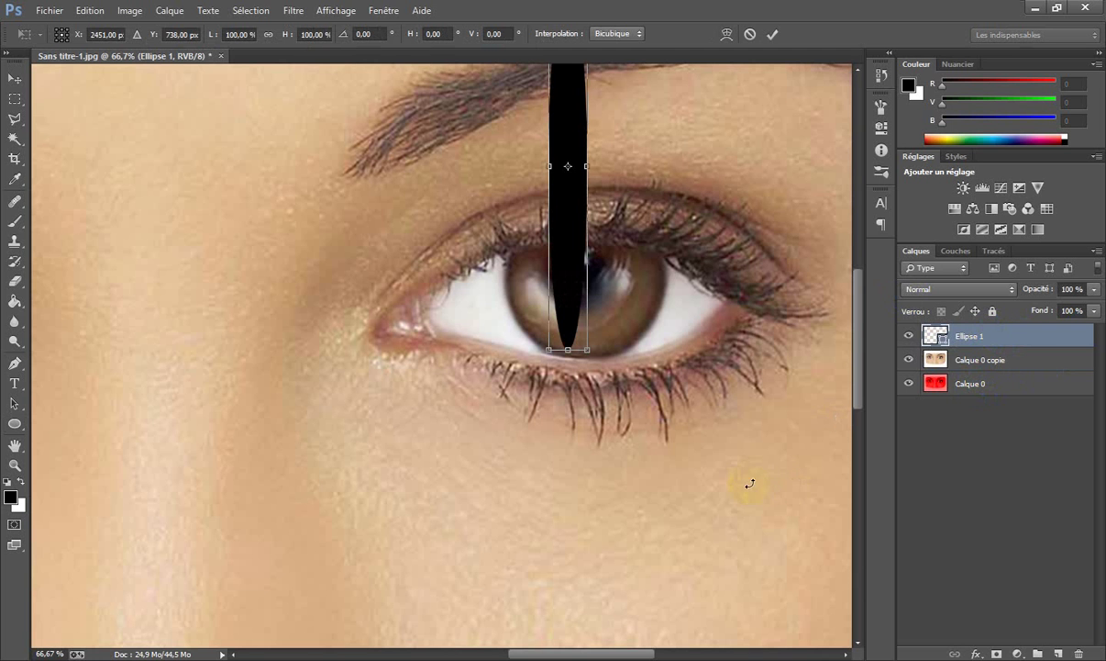
mouse_move(581, 229)
left_mouse_down()
mouse_move(588, 257)
mouse_move(605, 246)
mouse_move(587, 233)
left_mouse_up()
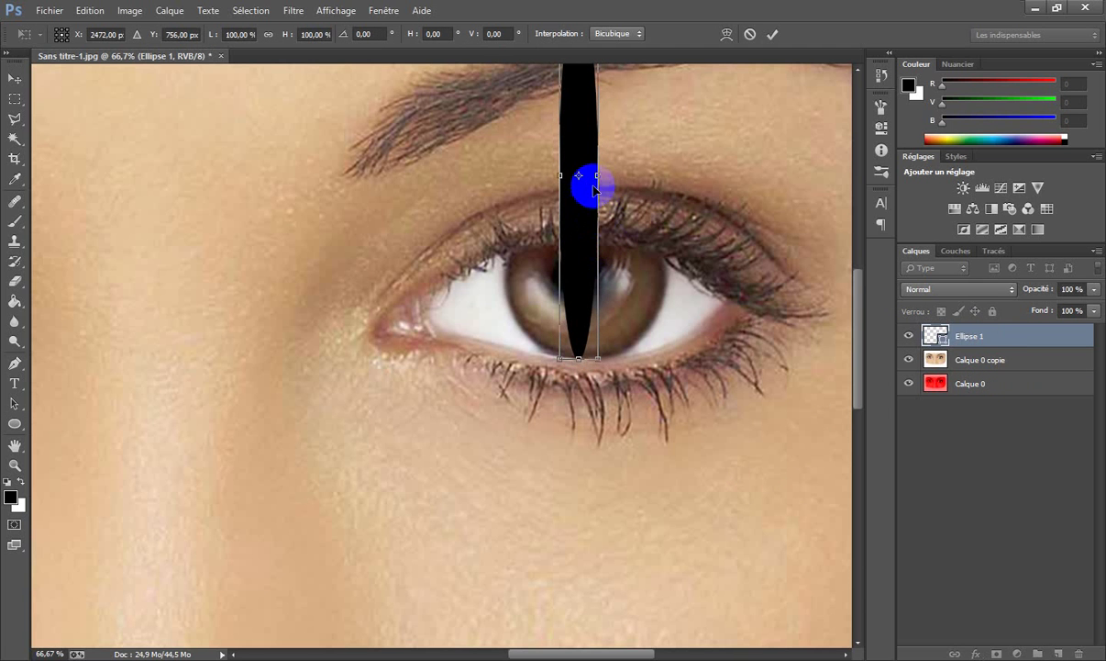
left_click_drag(599, 176, 554, 175)
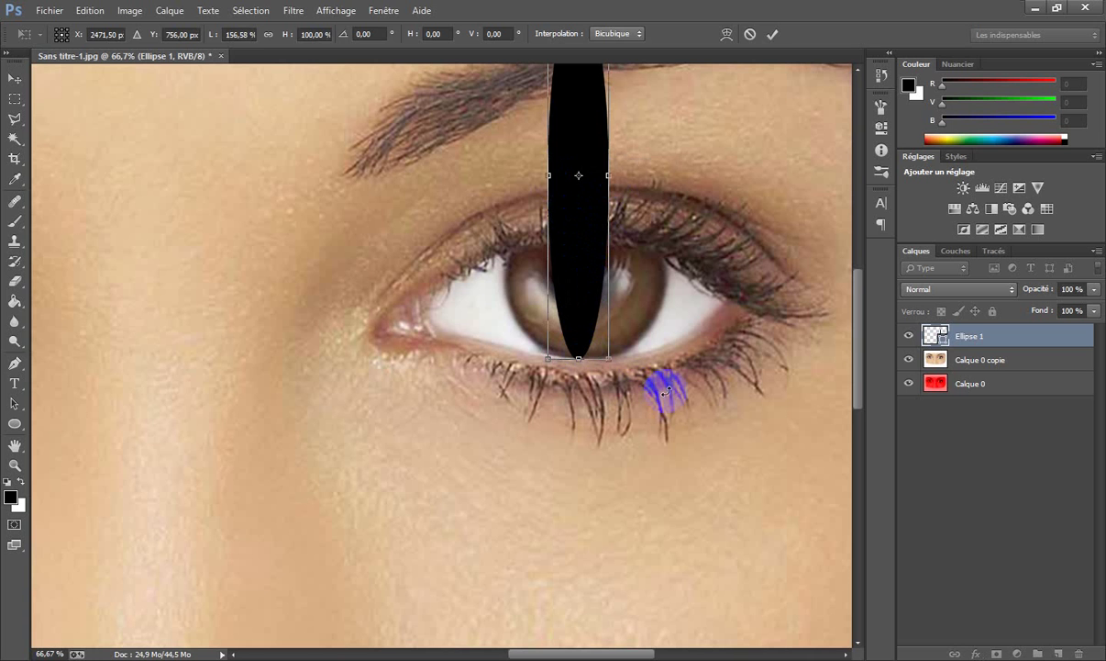
key("Return")
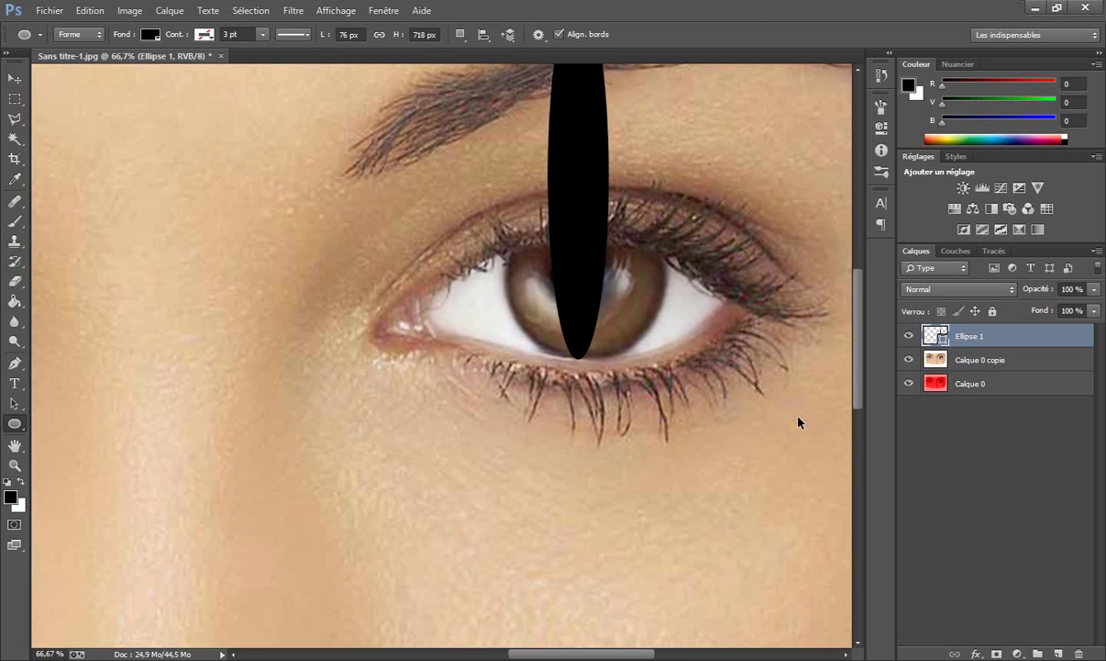
Step: Warp Ellipse 1 (Déformation) by pulling its two lower corners inward so the lower end tapers to a point
key("ctrl+t")
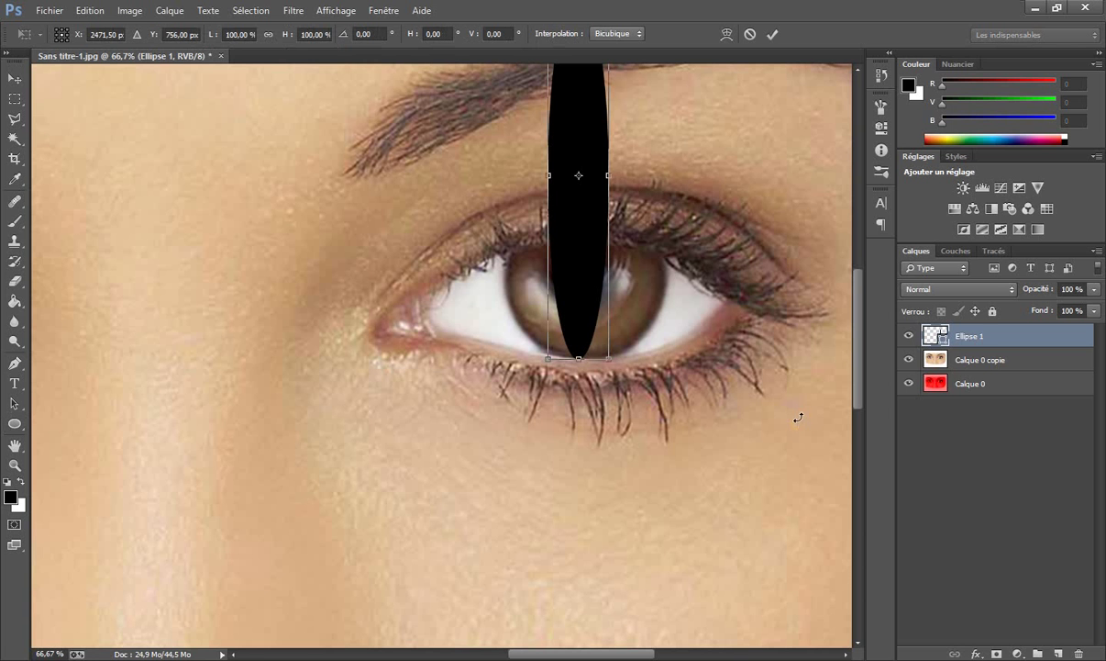
right_click(583, 312)
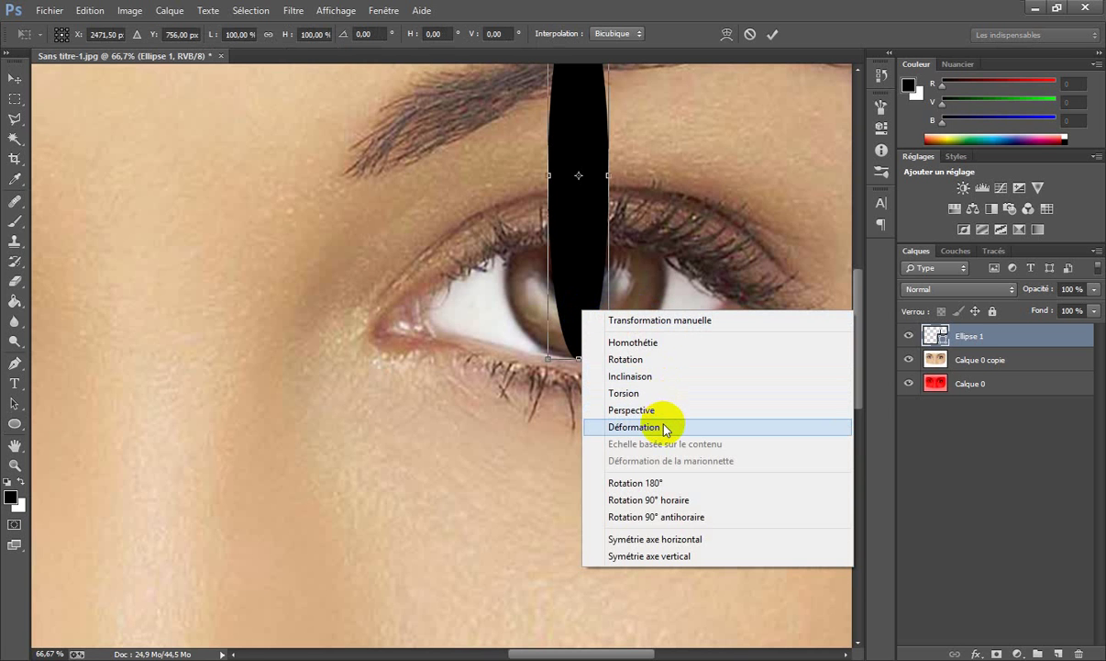
left_click(633, 426)
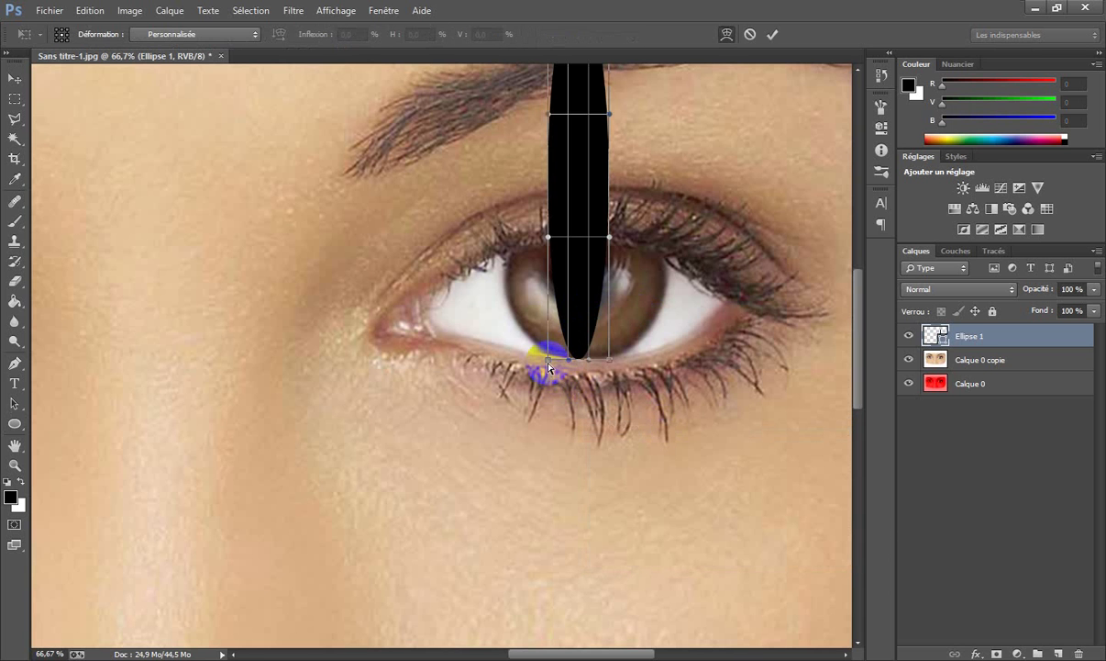
left_click_drag(546, 360, 597, 363)
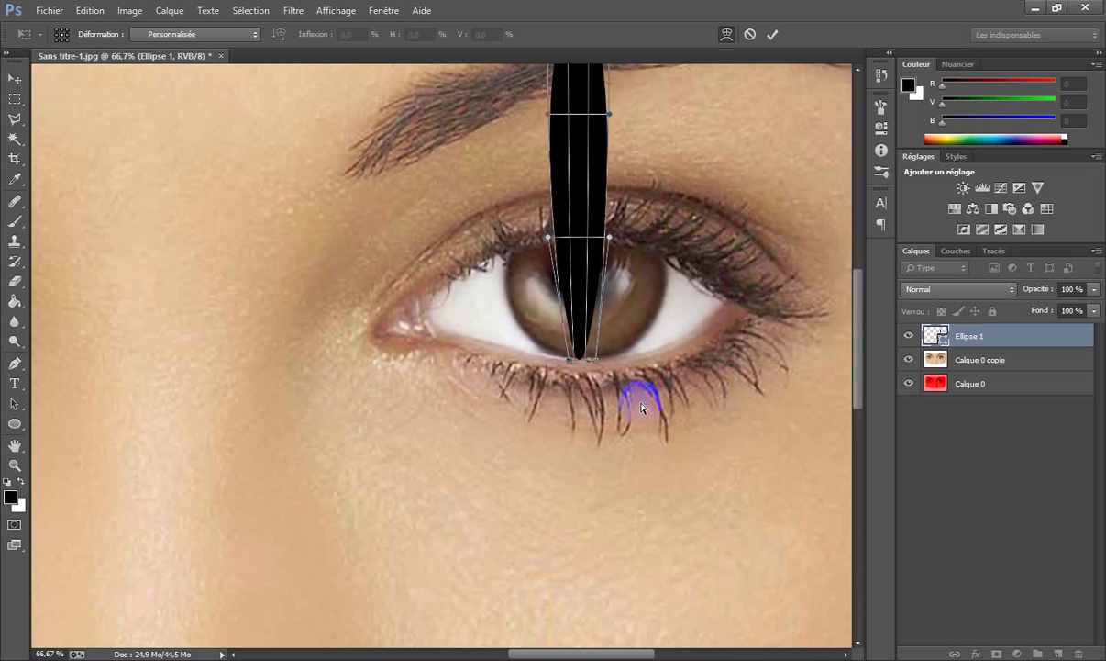
Step: Shorten Ellipse 1 from its upper end to about 47 % height and nudge it up to fit the right iris
key("ctrl+t")
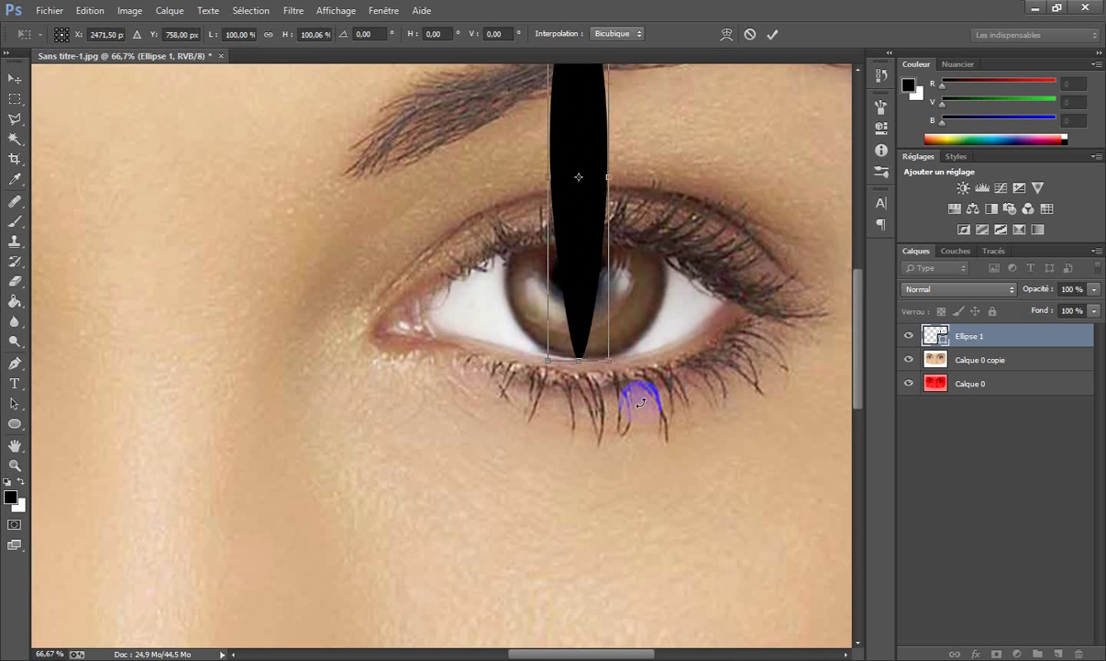
scroll(640, 400, "up", 5)
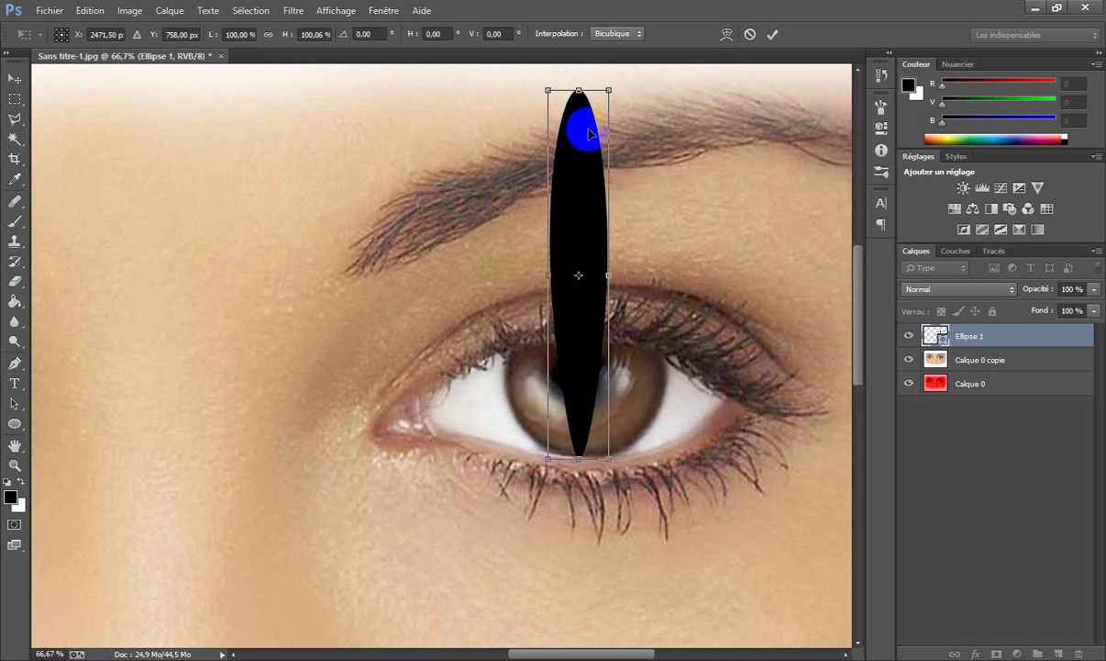
left_click_drag(578, 90, 575, 287)
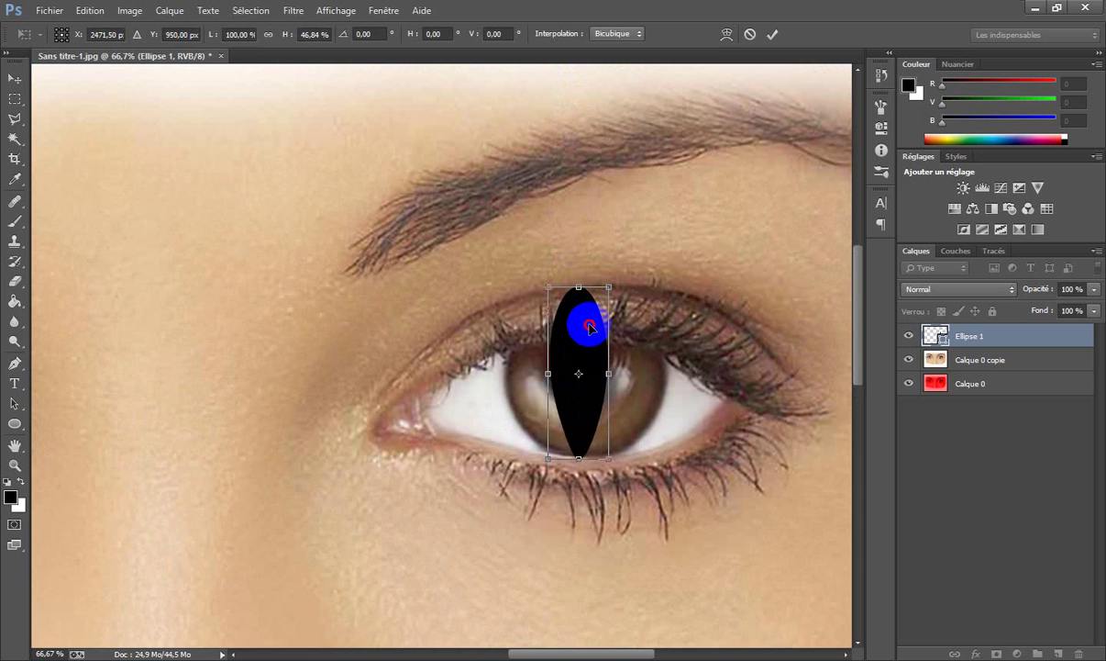
left_click_drag(589, 326, 588, 323)
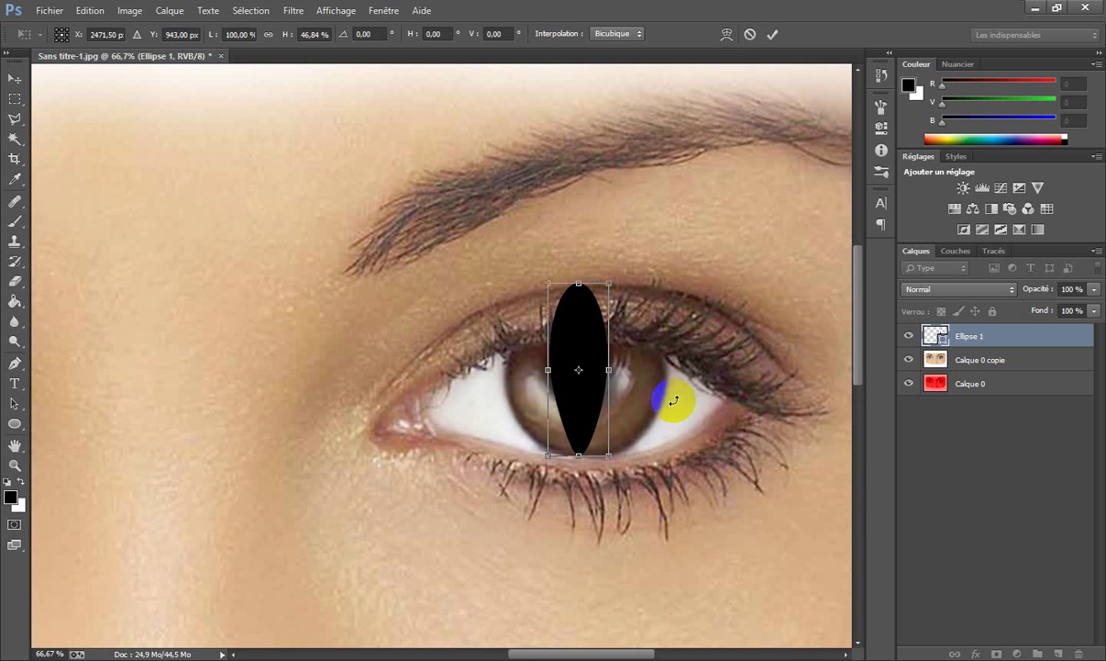
key("Return")
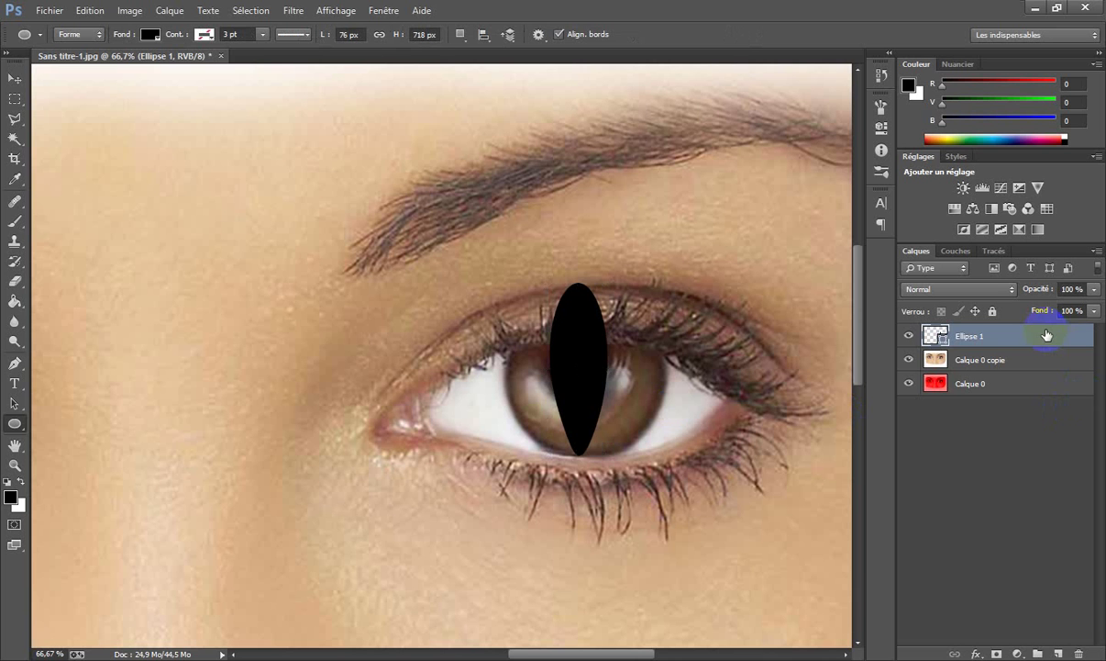
key("ctrl+j")
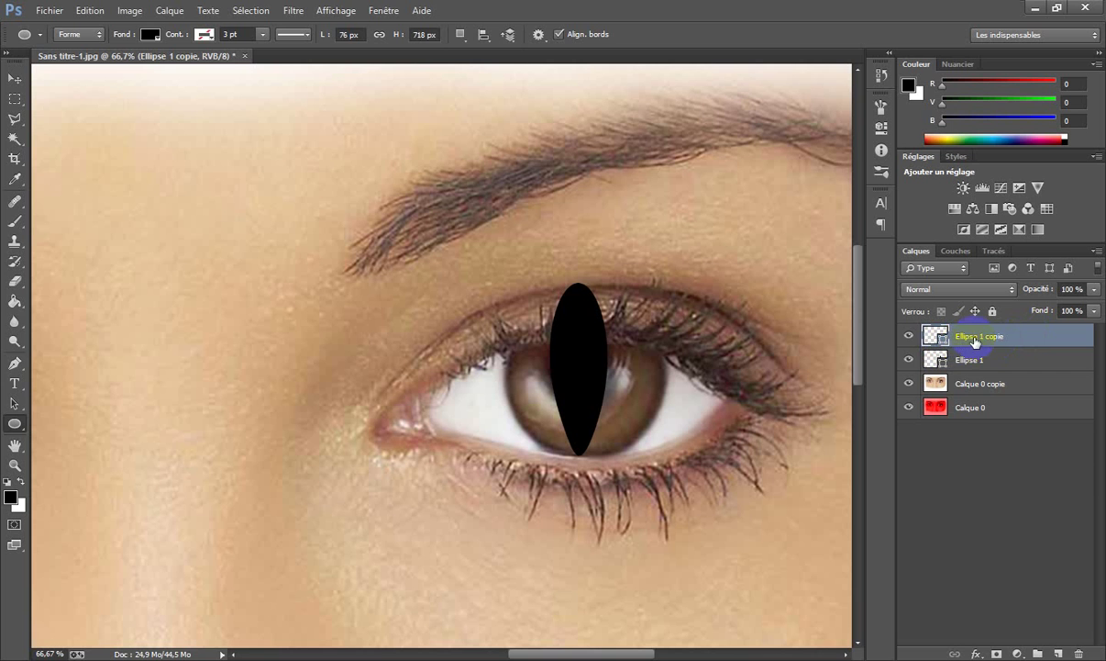
left_click(984, 361)
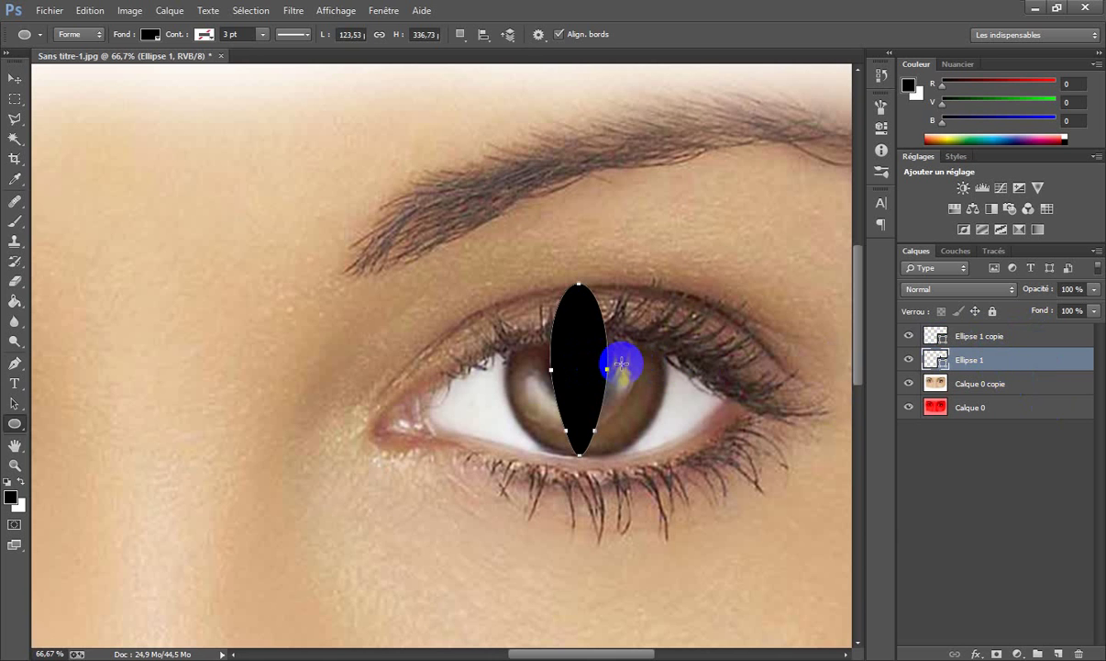
key("ctrl+t")
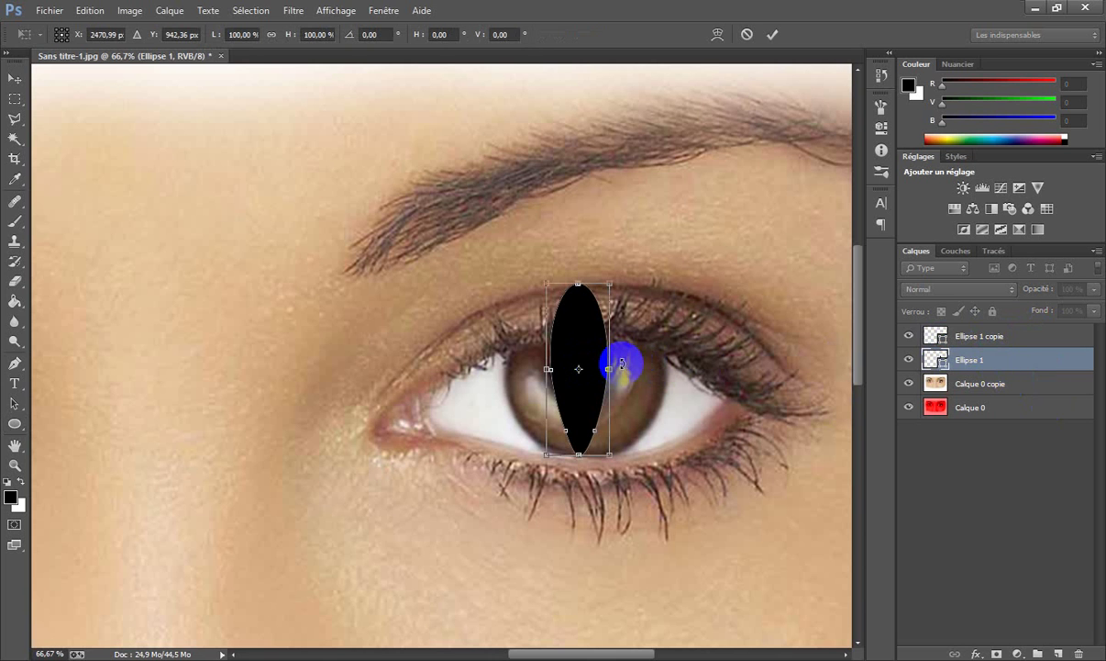
left_click_drag(585, 353, 189, 366)
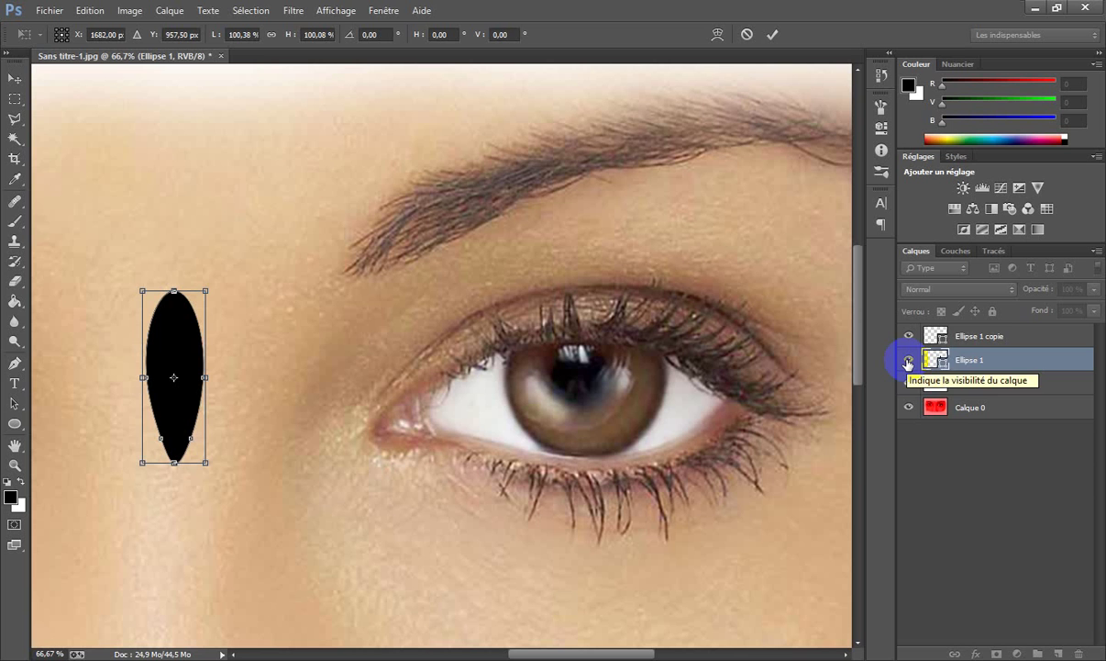
key("ctrl+z")
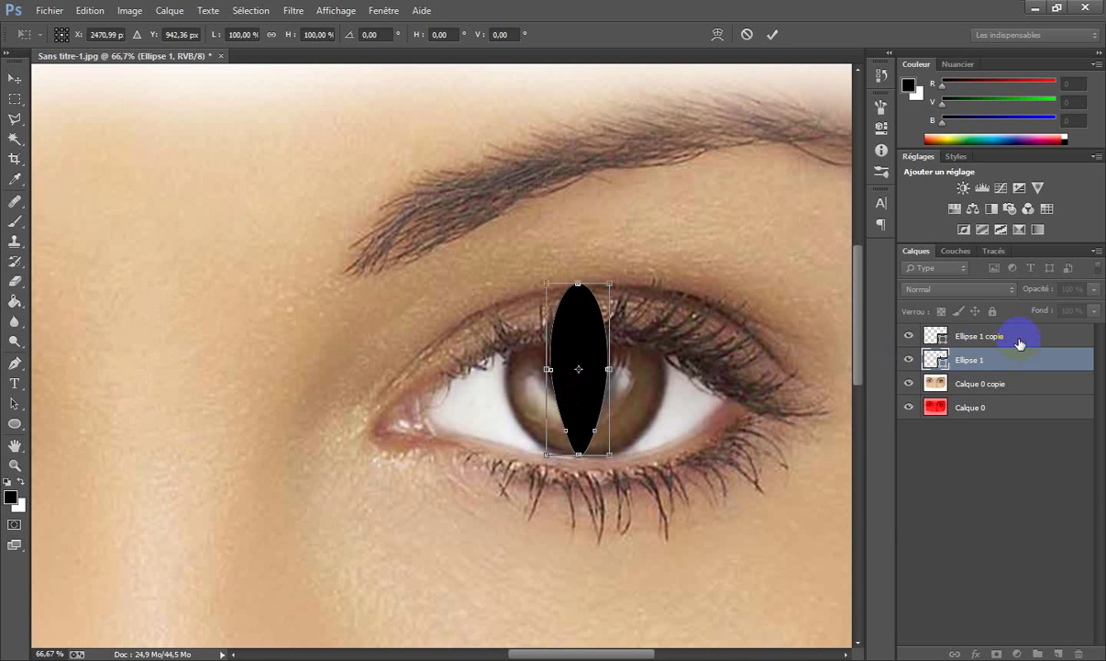
key("Return")
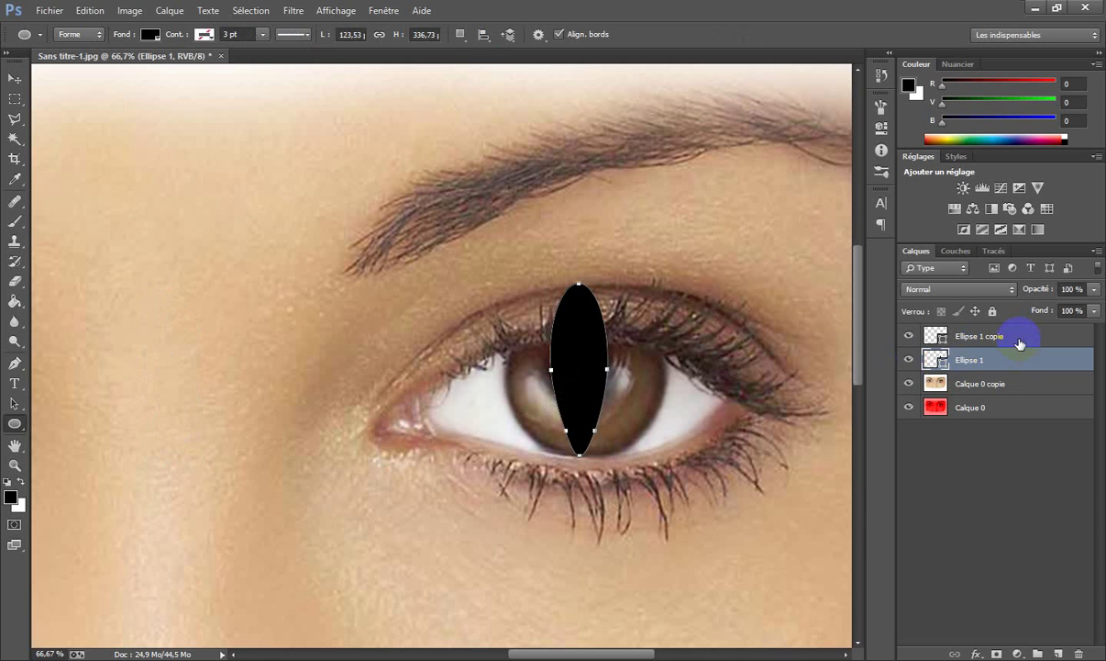
key("Return")
left_click_drag(1020, 344, 1079, 653)
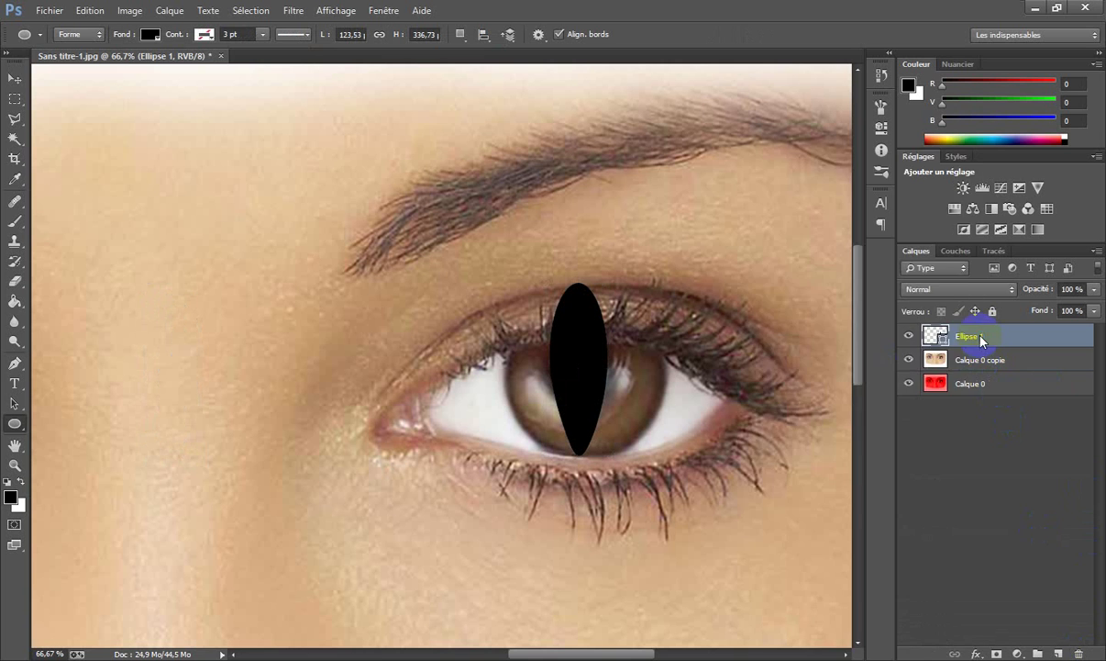
right_click(927, 336)
left_click(833, 216)
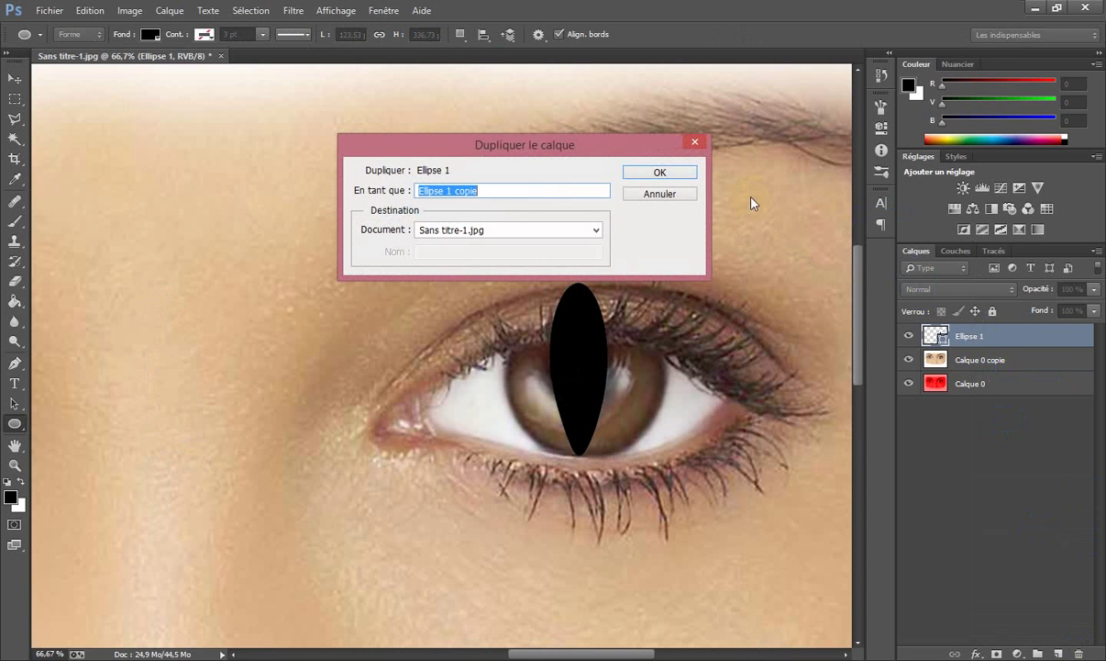
left_click(683, 193)
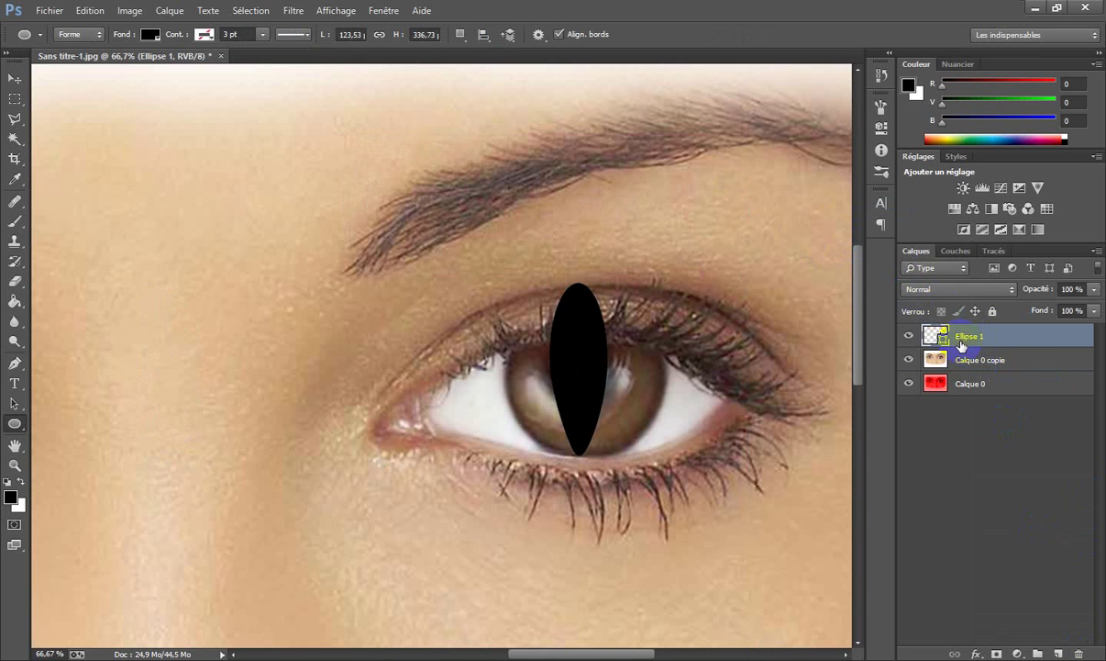
Step: Duplicate the Ellipse 1 layer within Sans titre-1.jpg under the name Ellipse 1 copie
right_click(980, 341)
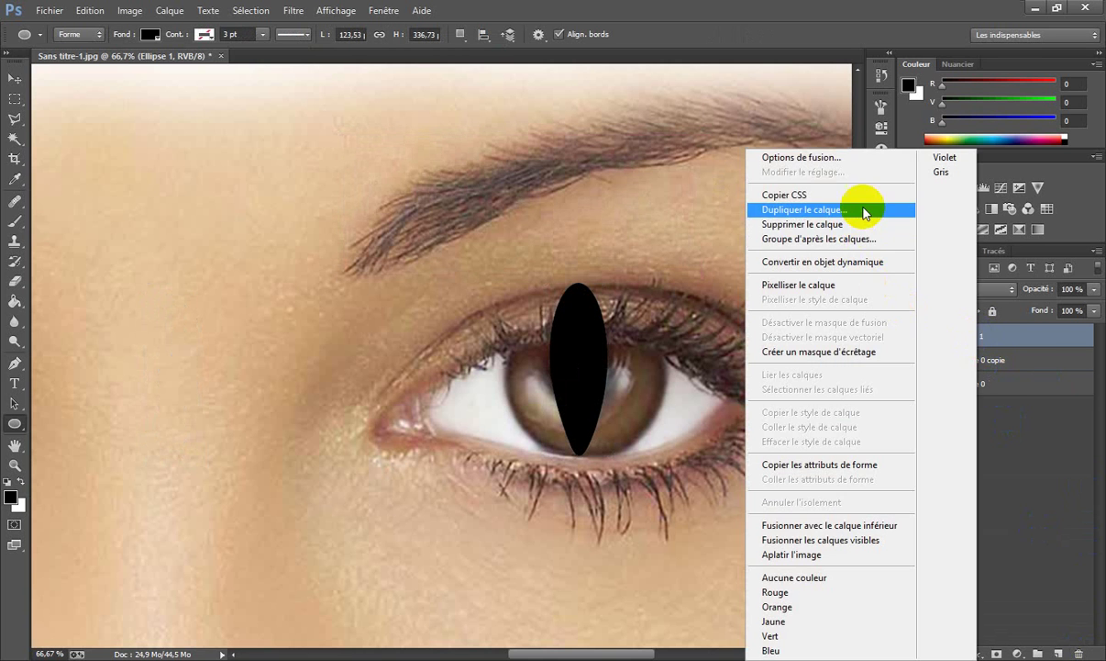
left_click(826, 209)
left_click(639, 173)
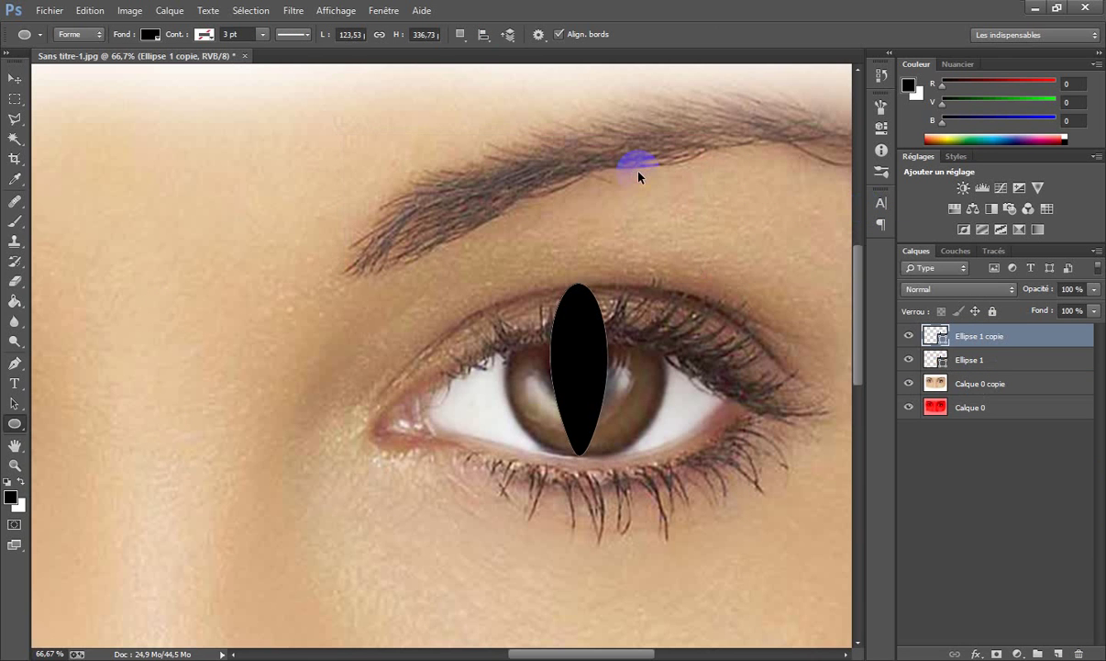
Step: Move Ellipse 1 copie across the face and centre it over the left eye's pupil
key("ctrl+t")
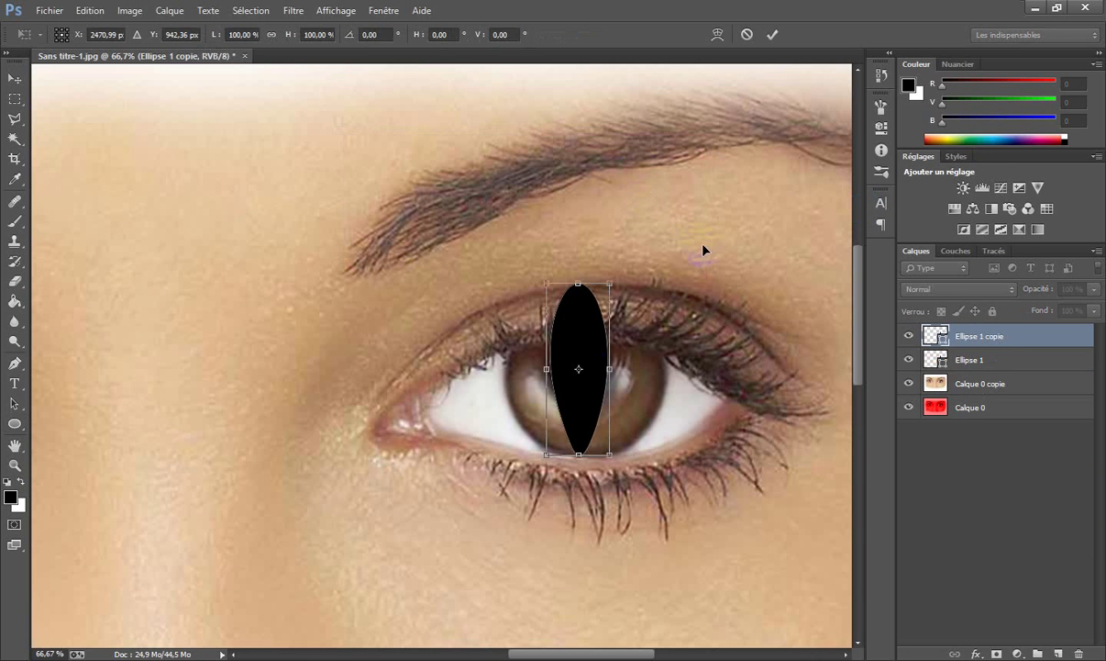
left_click_drag(573, 399, 213, 394)
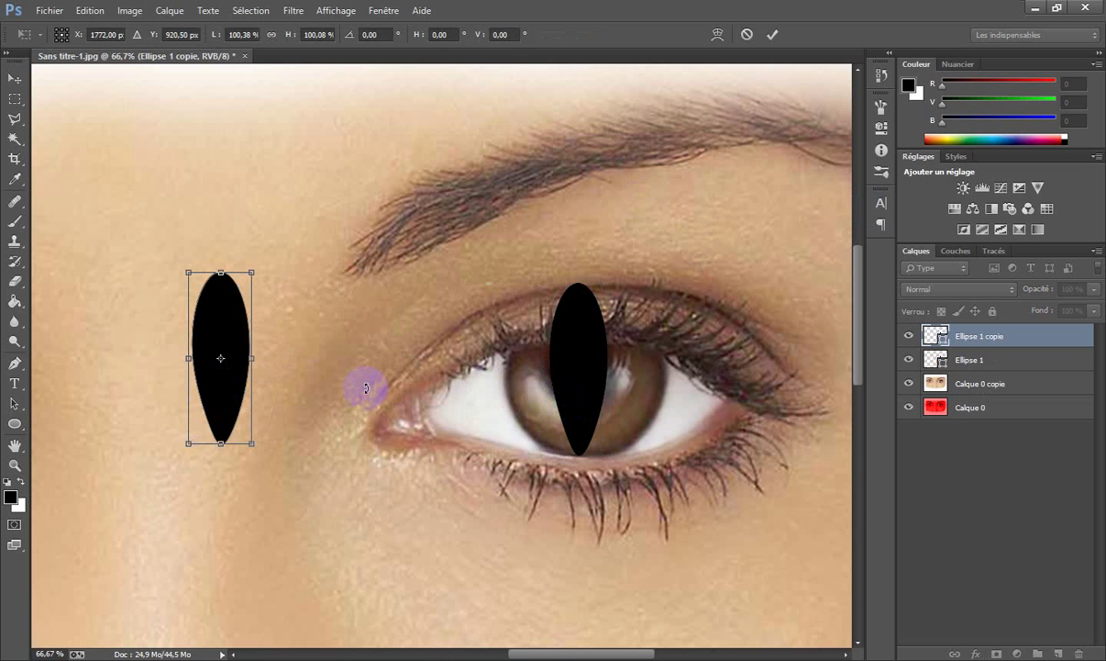
left_click_drag(362, 315, 746, 346)
left_click_drag(546, 228, 700, 234)
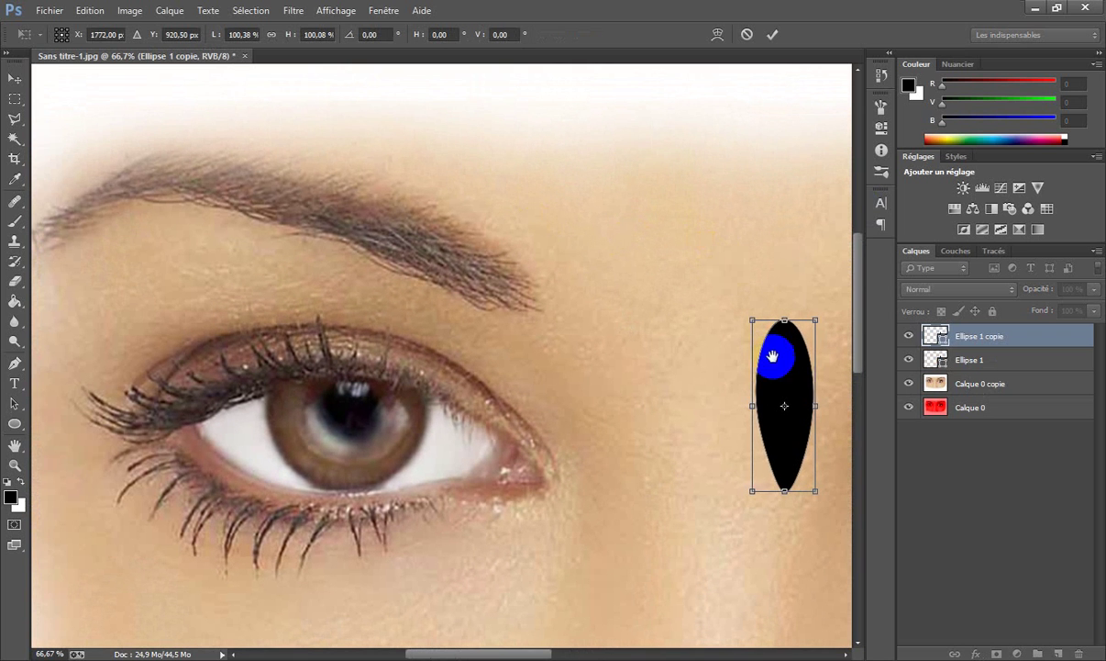
left_click_drag(782, 378, 365, 376)
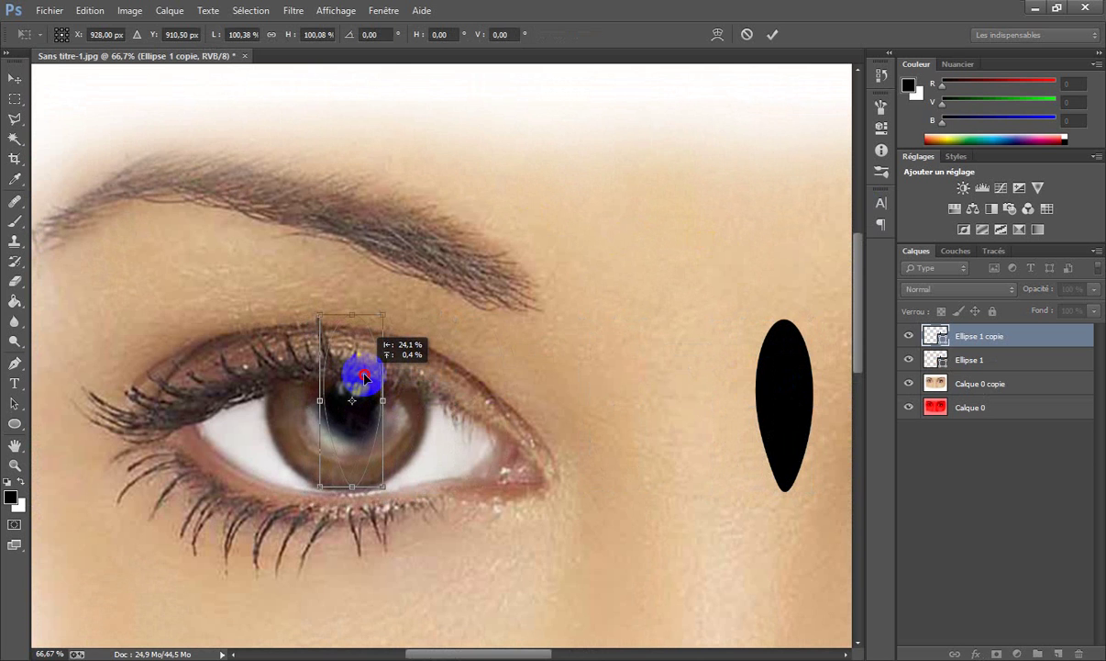
left_click_drag(365, 376, 352, 410)
double_click(356, 411)
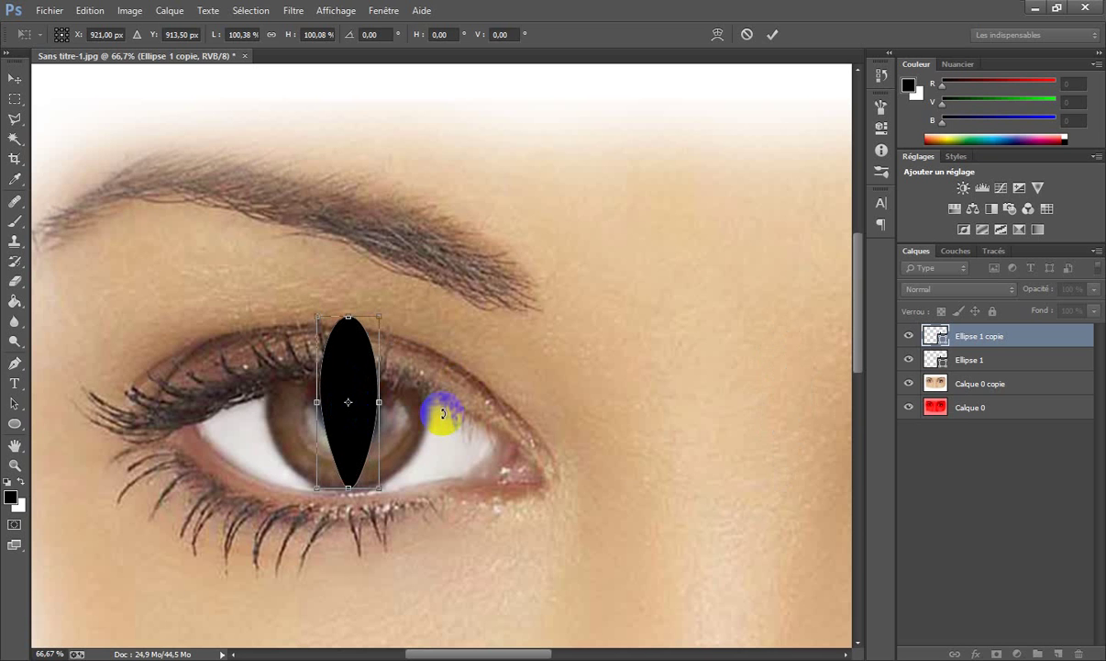
key("Return")
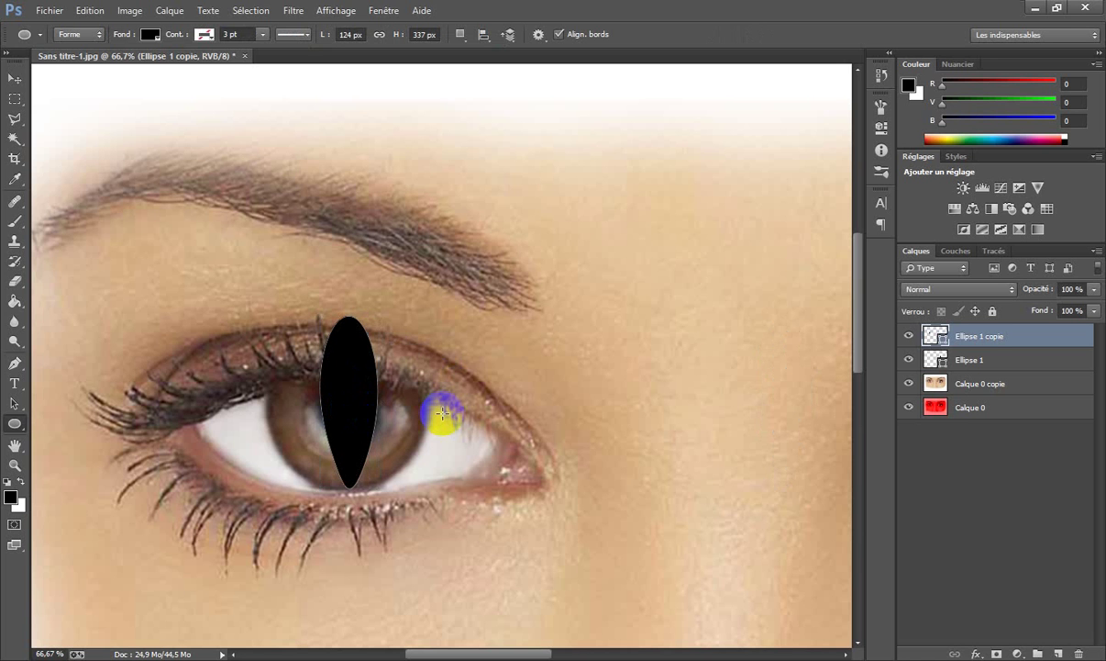
Step: Warp Ellipse 1 copie (Déformation) by pulling both of its sides slightly outward to widen the pupil's middle
key("ctrl+t")
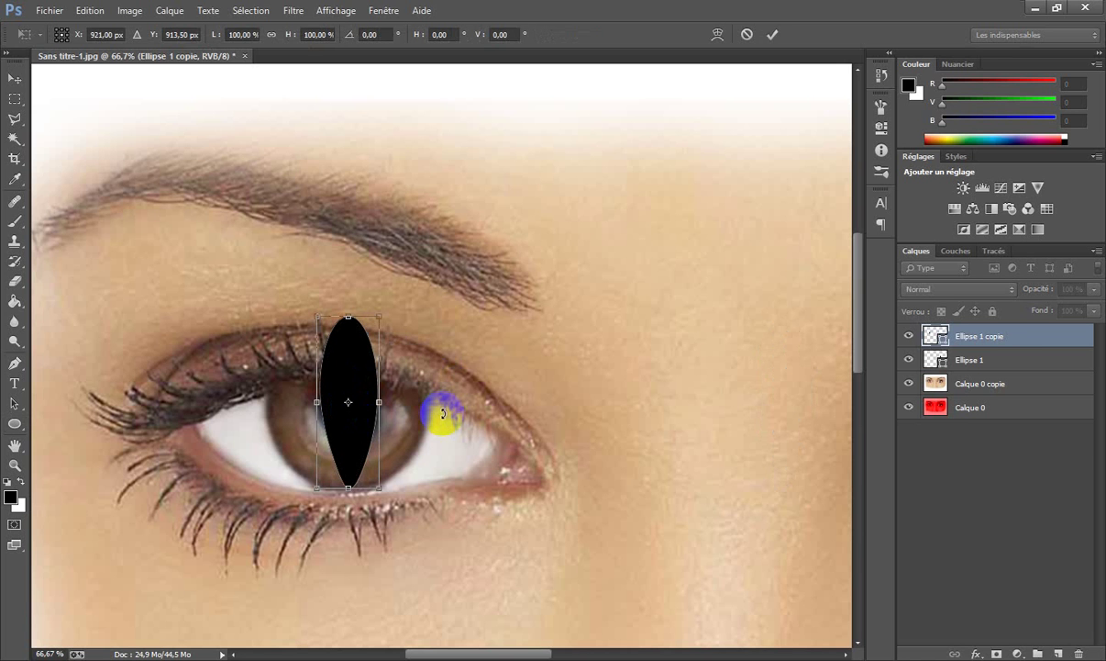
right_click(364, 424)
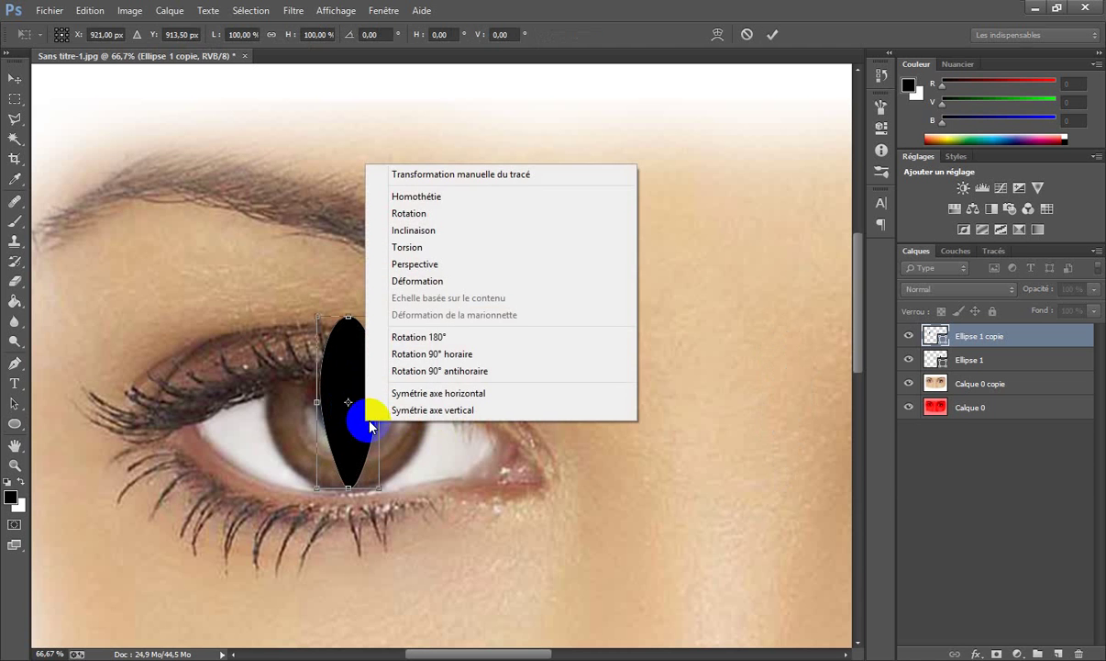
left_click(437, 281)
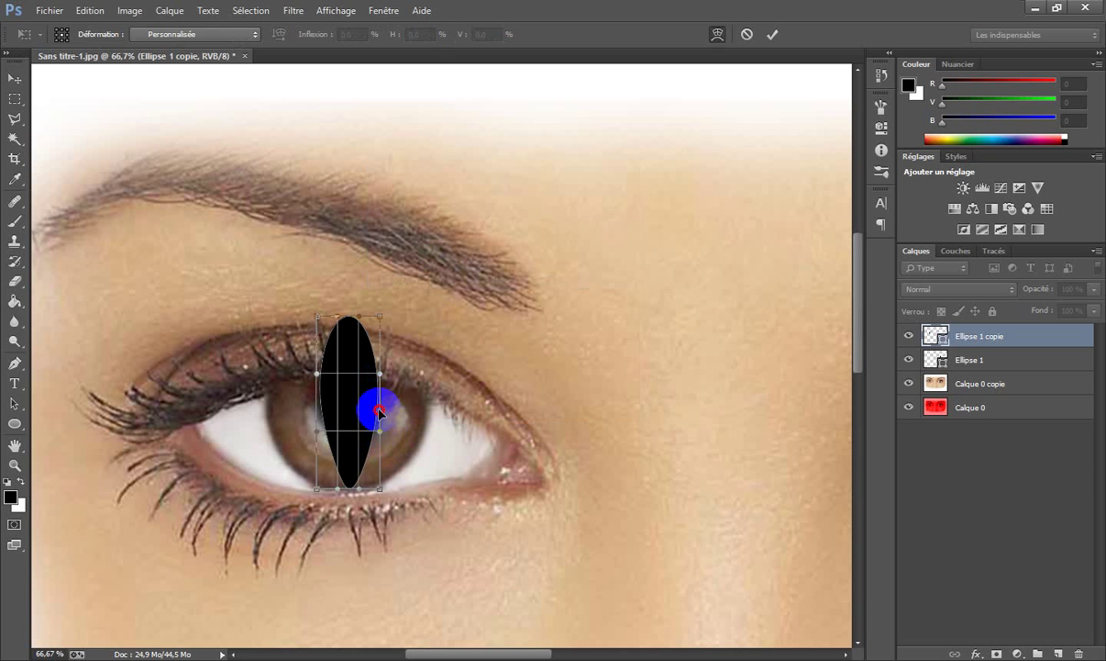
left_click_drag(379, 412, 383, 414)
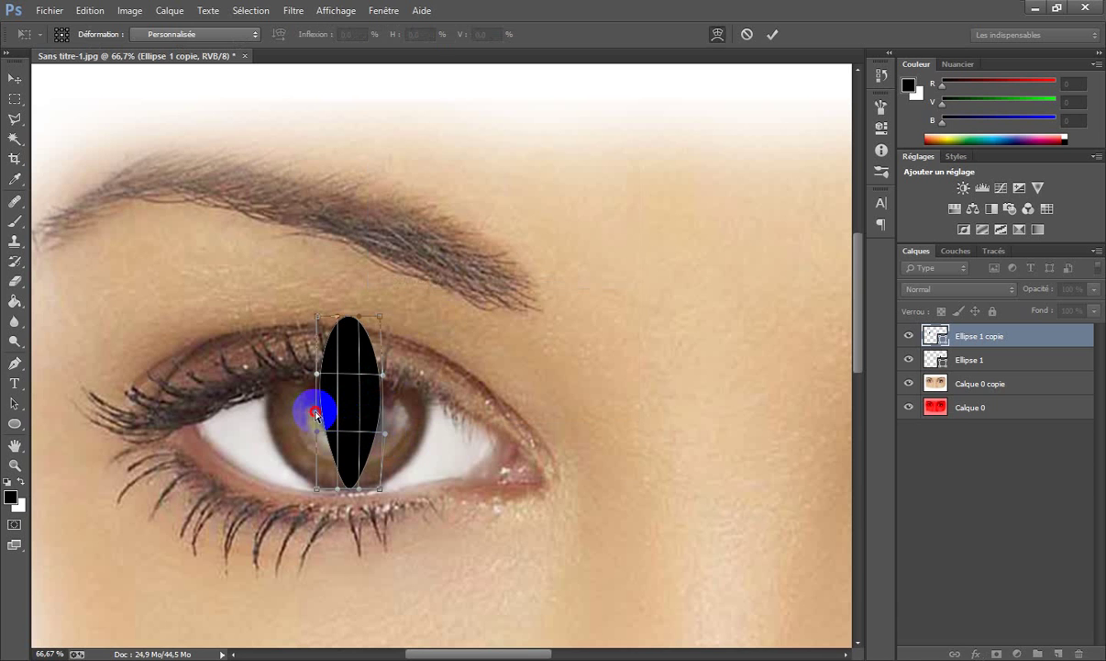
left_click_drag(314, 401, 310, 404)
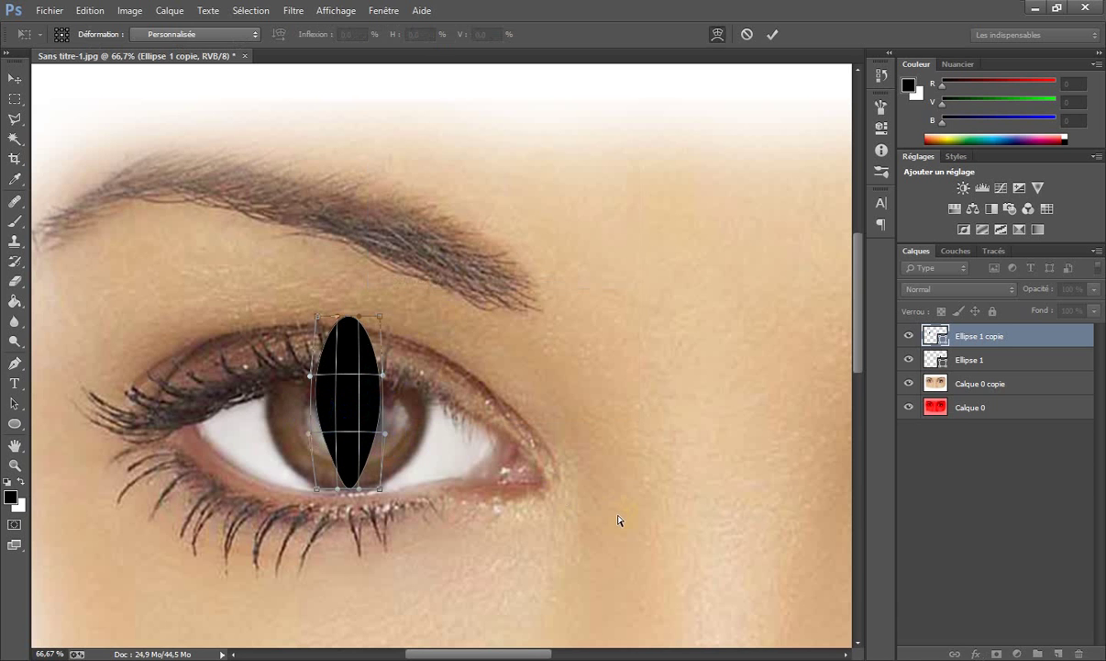
key("Return")
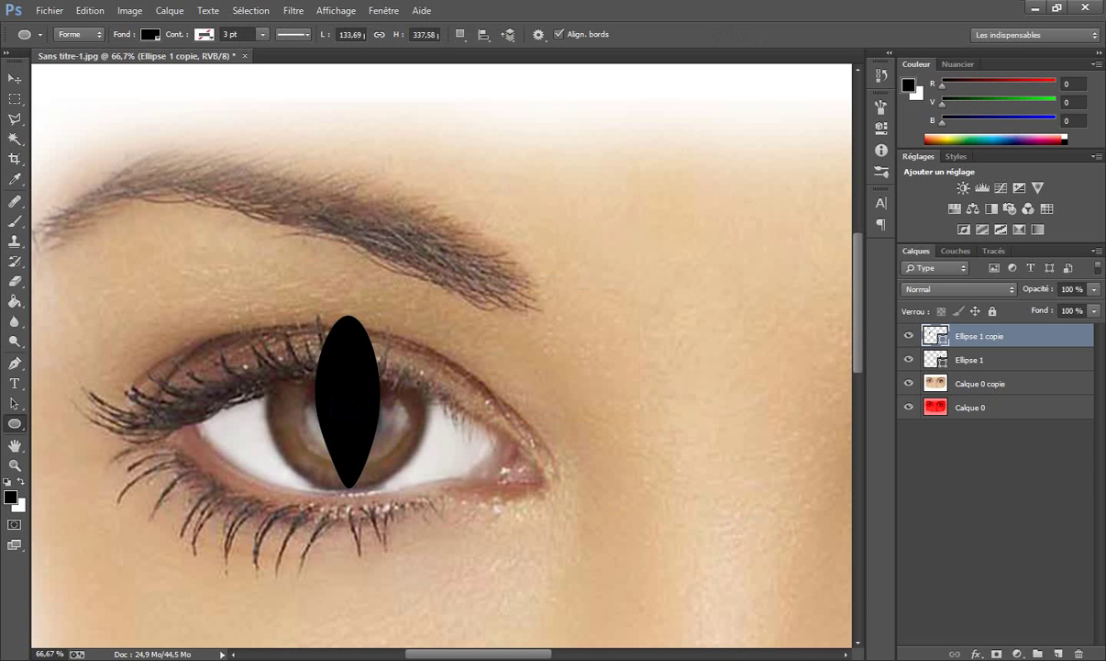
Step: Compare the pupils of both eyes and narrow Ellipse 1 copie slightly from one side with a free transform
left_click_drag(803, 396, 155, 394)
left_click_drag(175, 314, 652, 292)
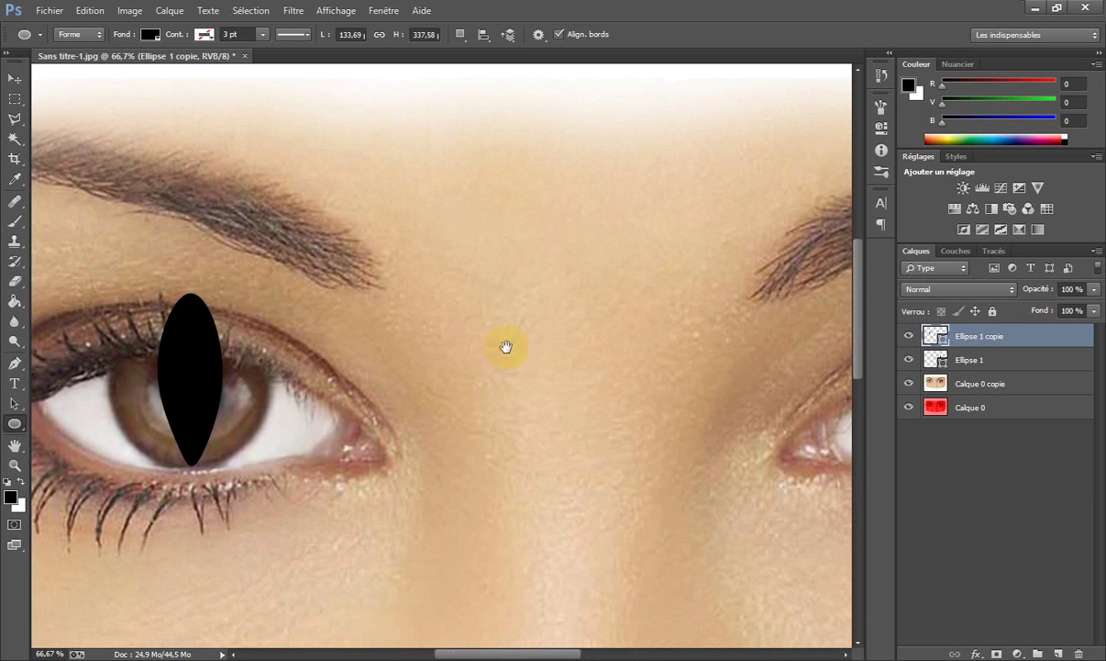
left_click_drag(507, 346, 648, 332)
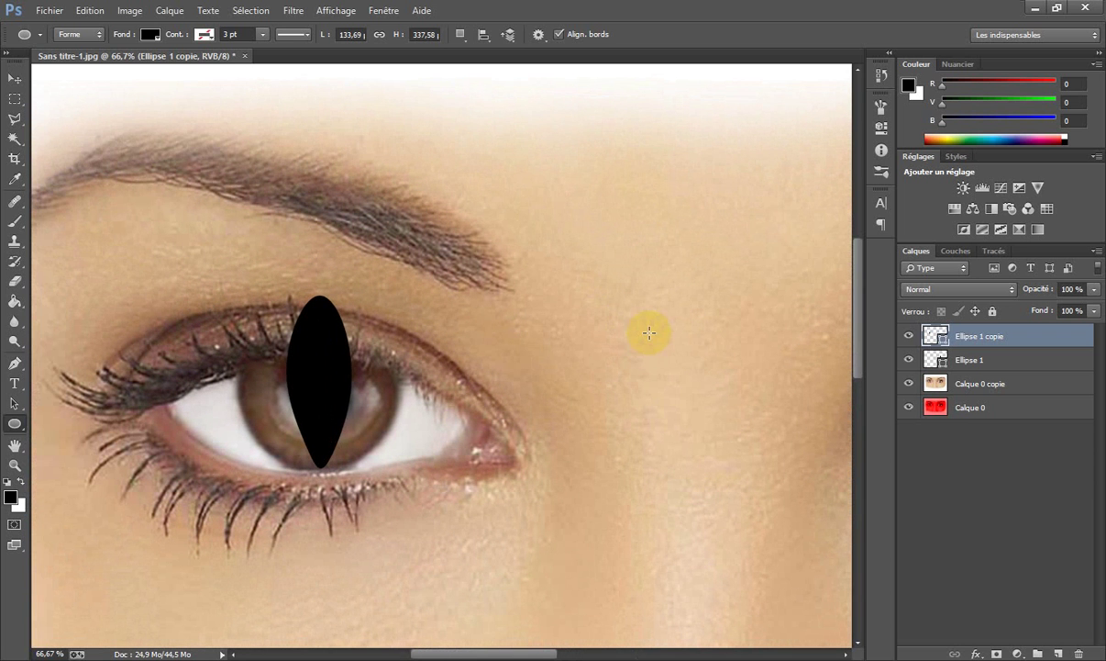
key("ctrl+t")
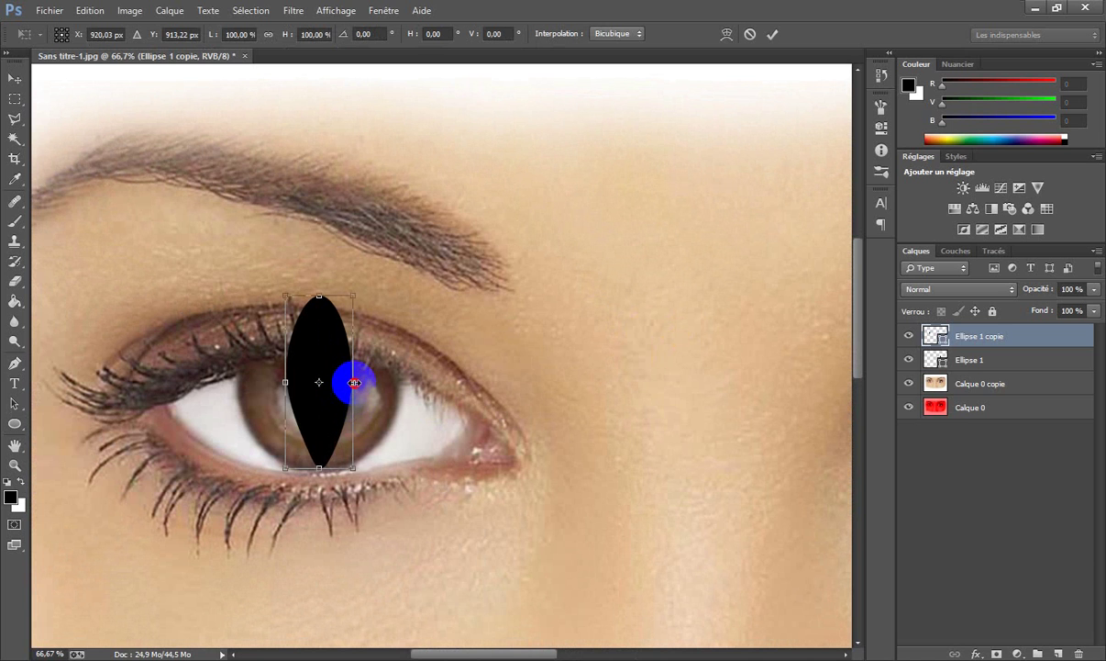
left_click_drag(353, 382, 290, 384)
key("Return")
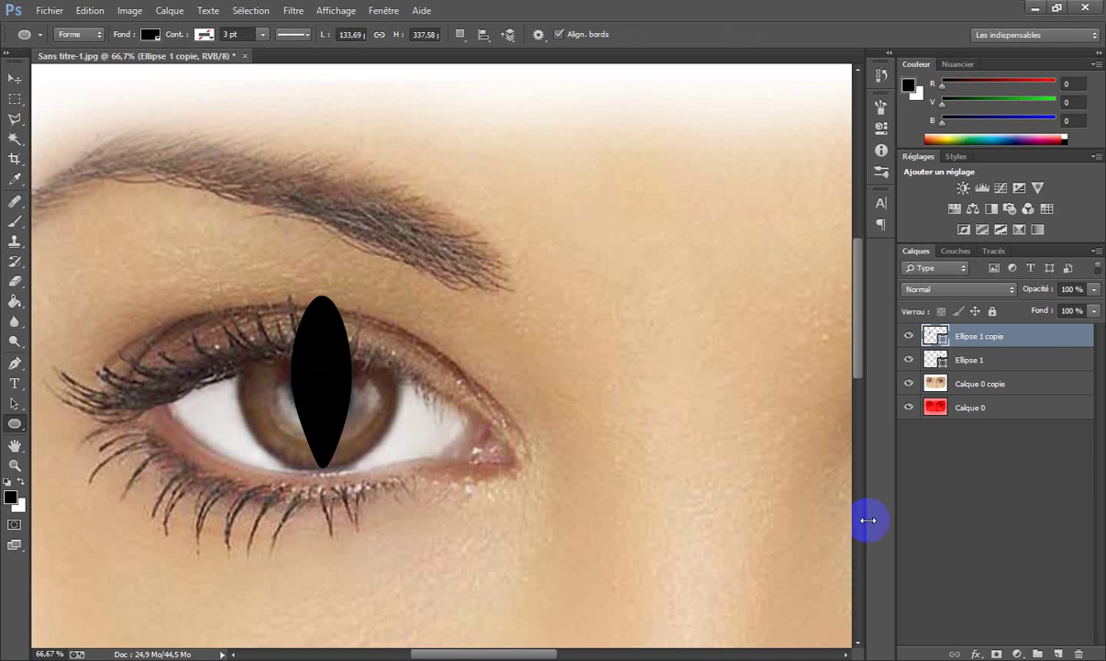
Step: Merge the two ellipse layers with Fusionner les calques visibles while Calque 0 copie and Calque 0 are hidden, and show both photo layers again
right_click(1016, 332)
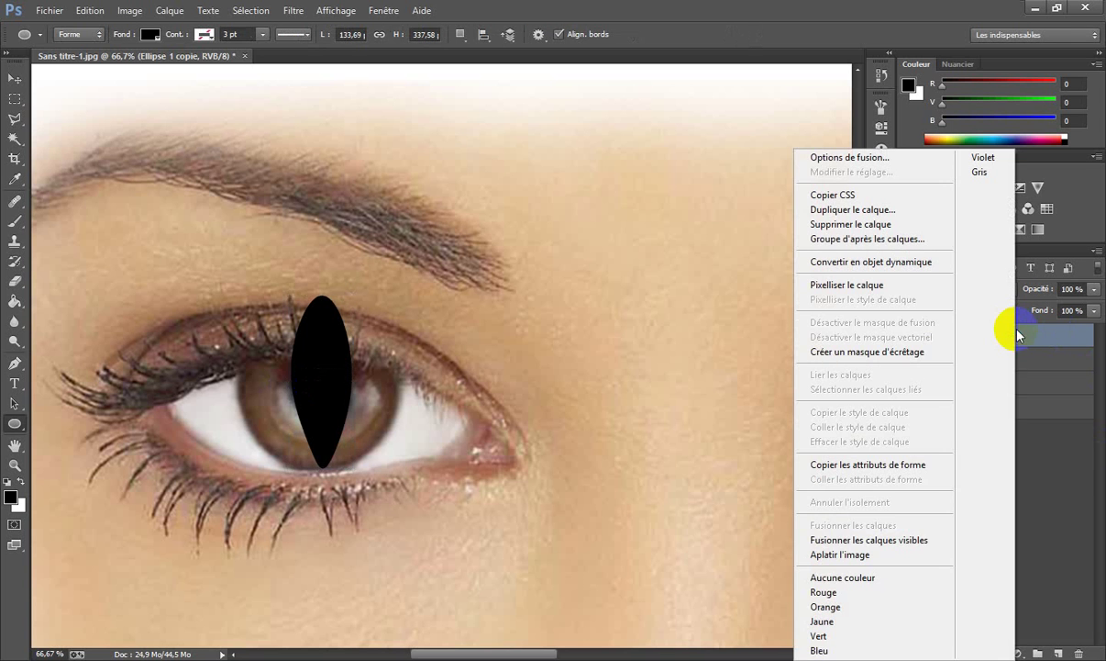
left_click(1069, 330)
left_click(909, 384)
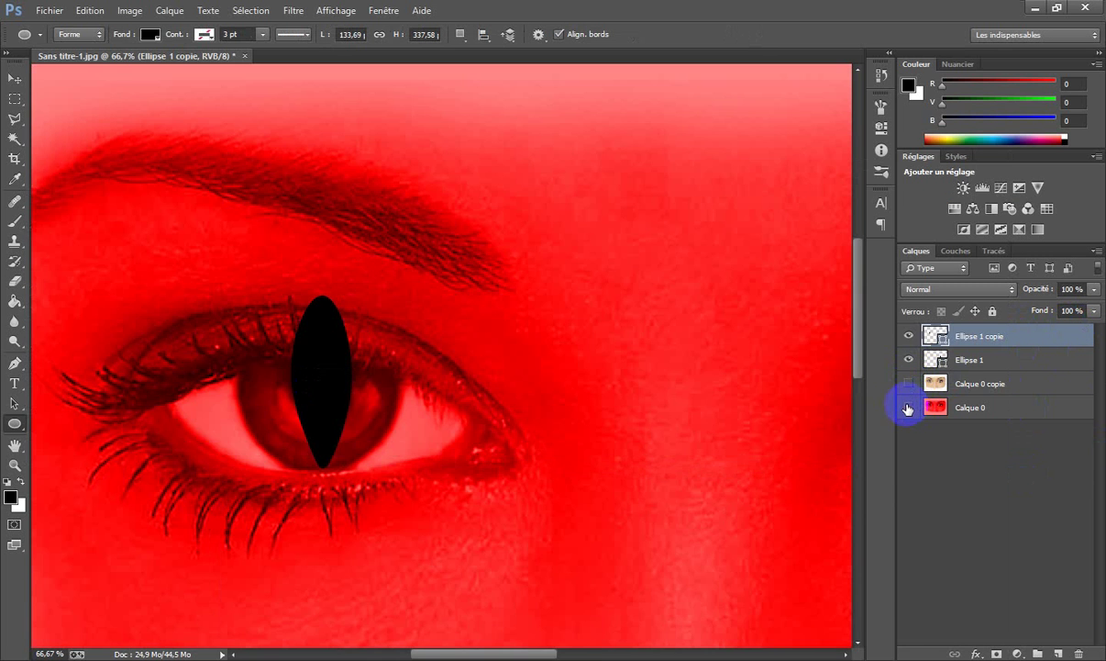
left_click(908, 407)
right_click(981, 340)
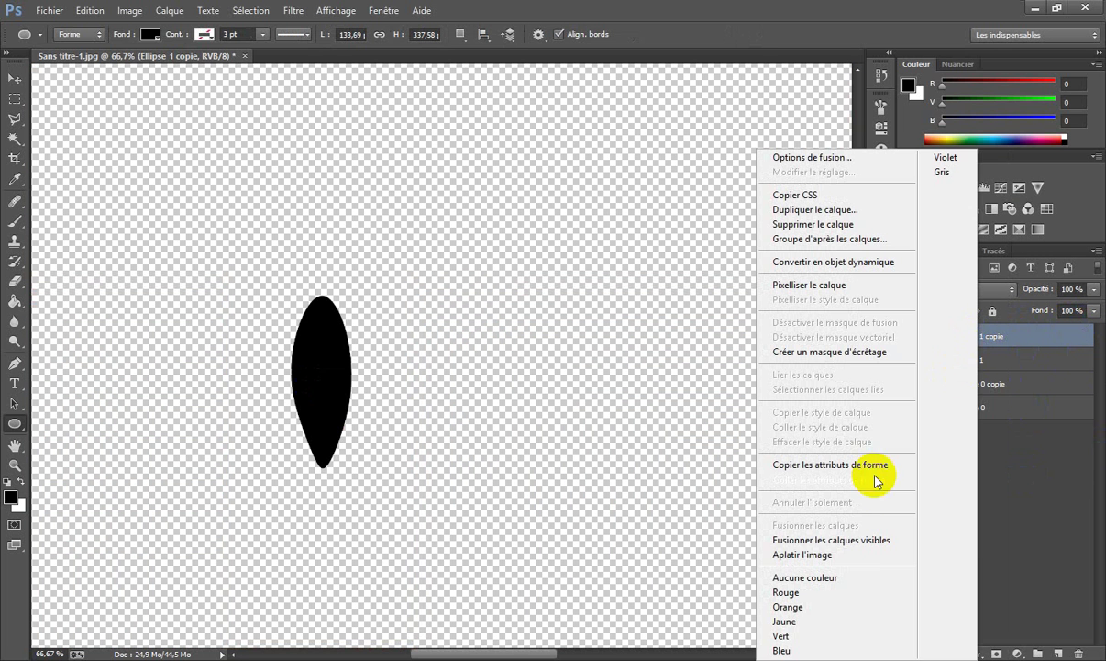
left_click(882, 538)
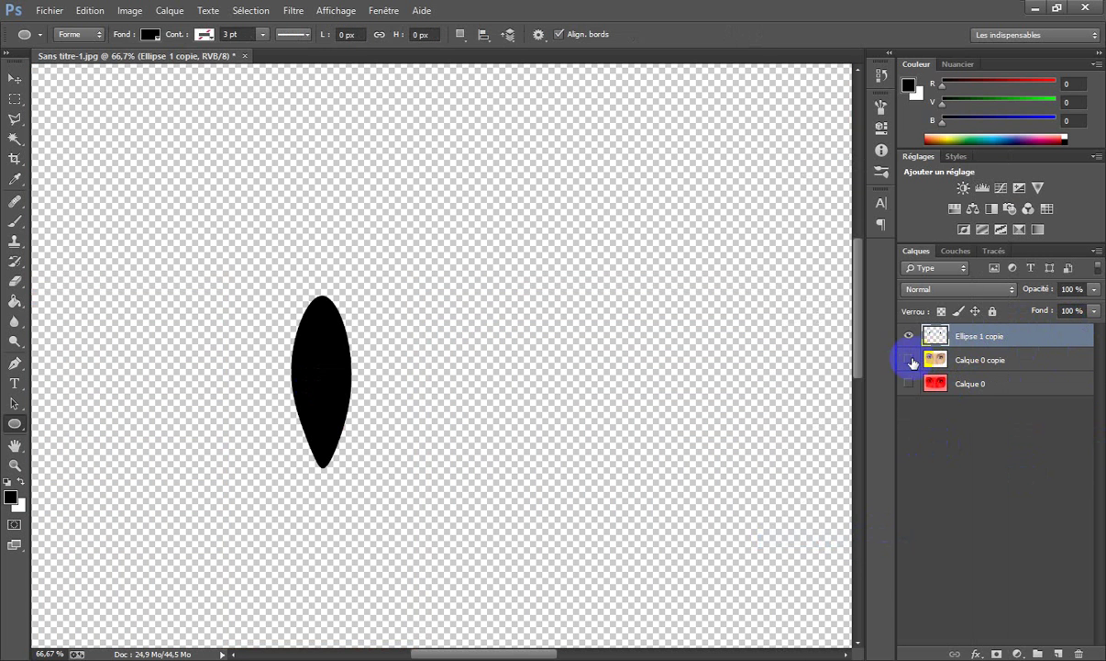
left_click_drag(909, 367, 908, 385)
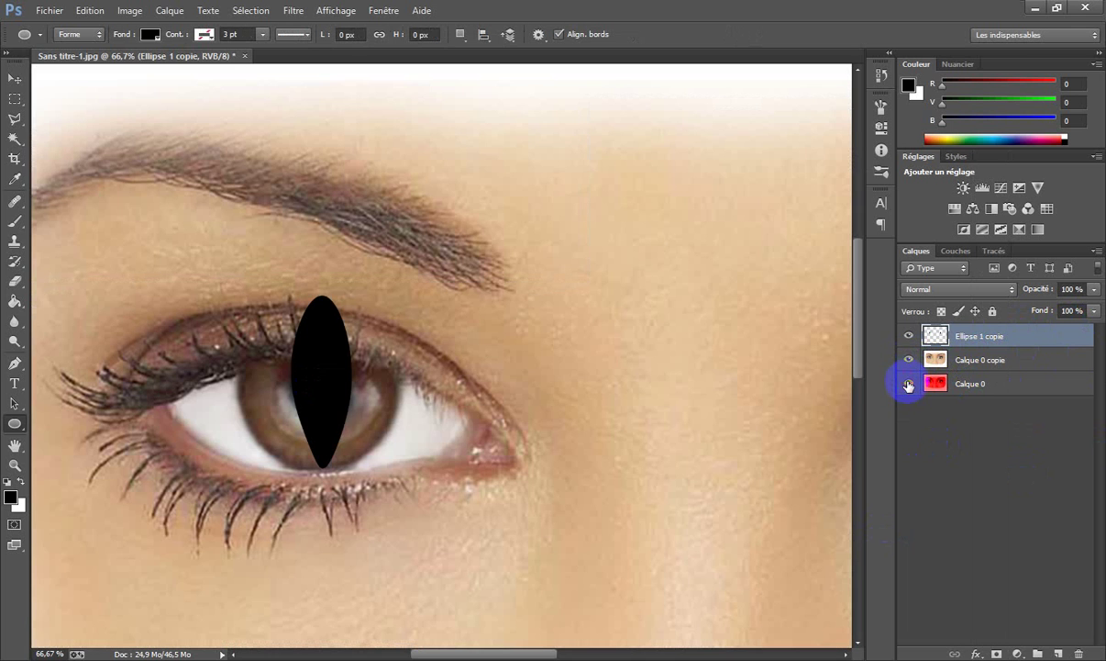
Step: Add a layer mask to the merged Ellipse 1 copie and choose a soft round 100 px brush with 0 % hardness
double_click(980, 339)
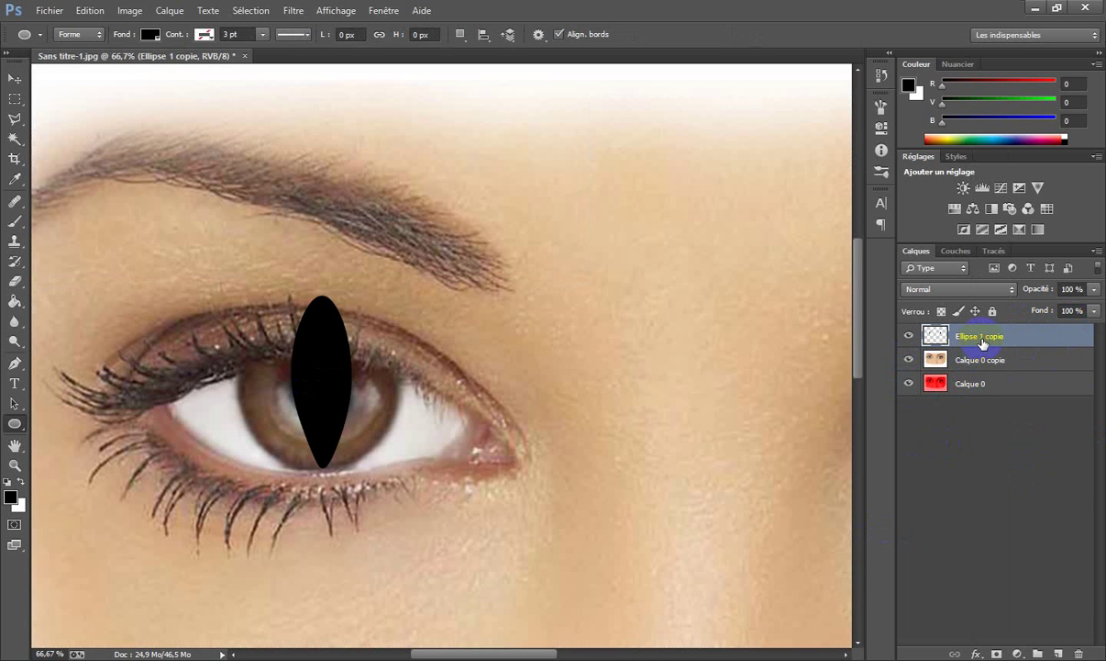
left_click(998, 654)
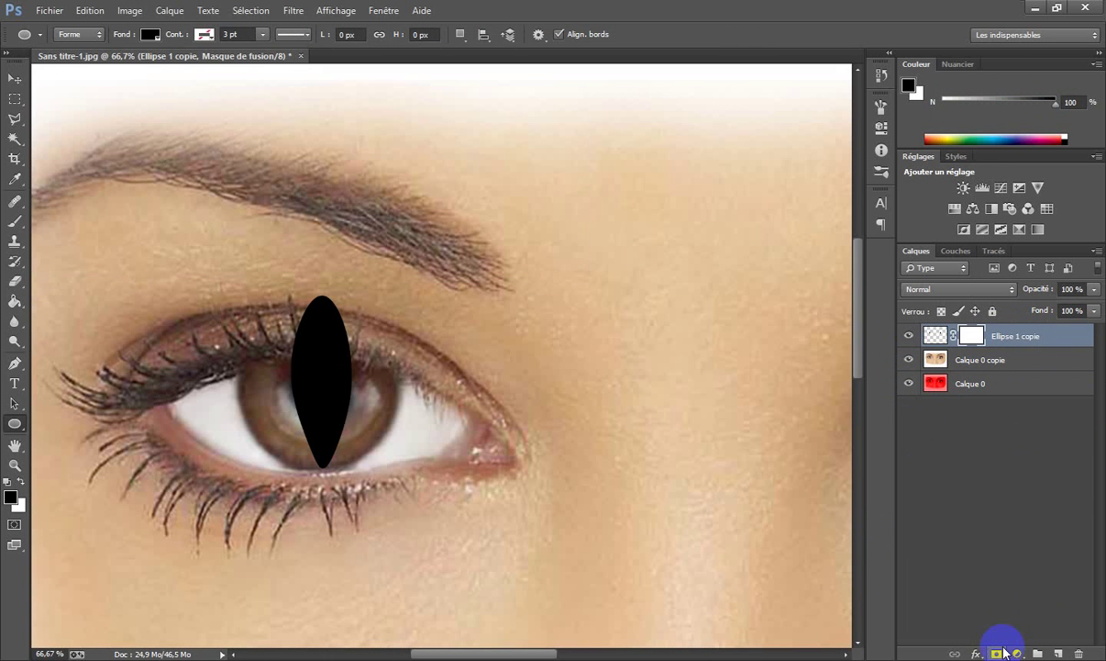
left_click(13, 224)
left_click(74, 35)
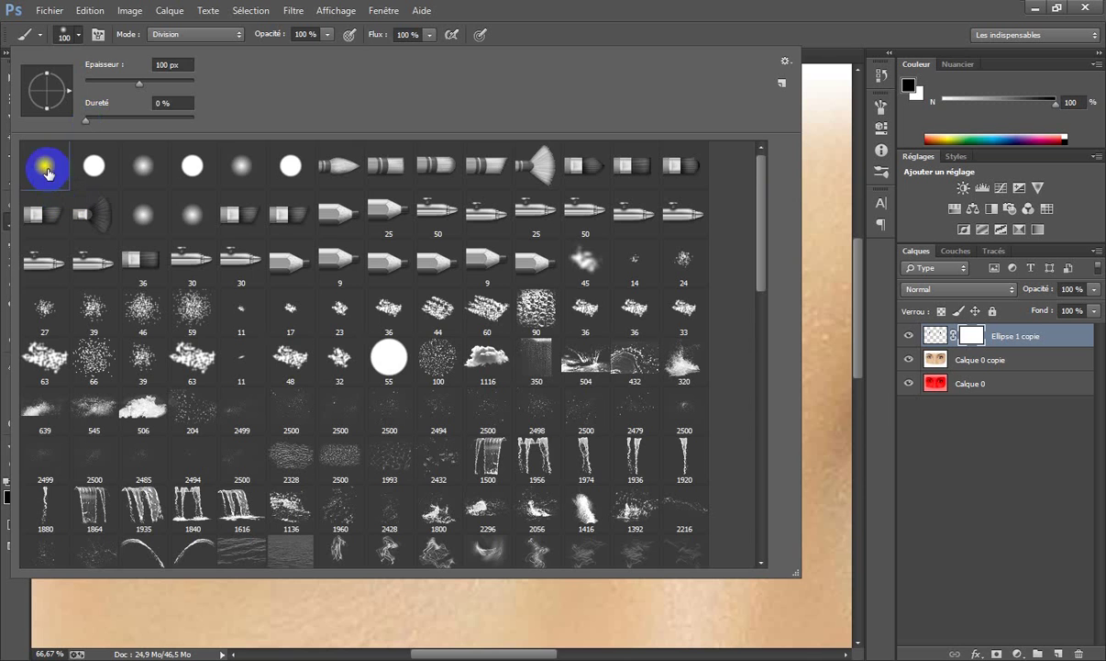
left_click(890, 473)
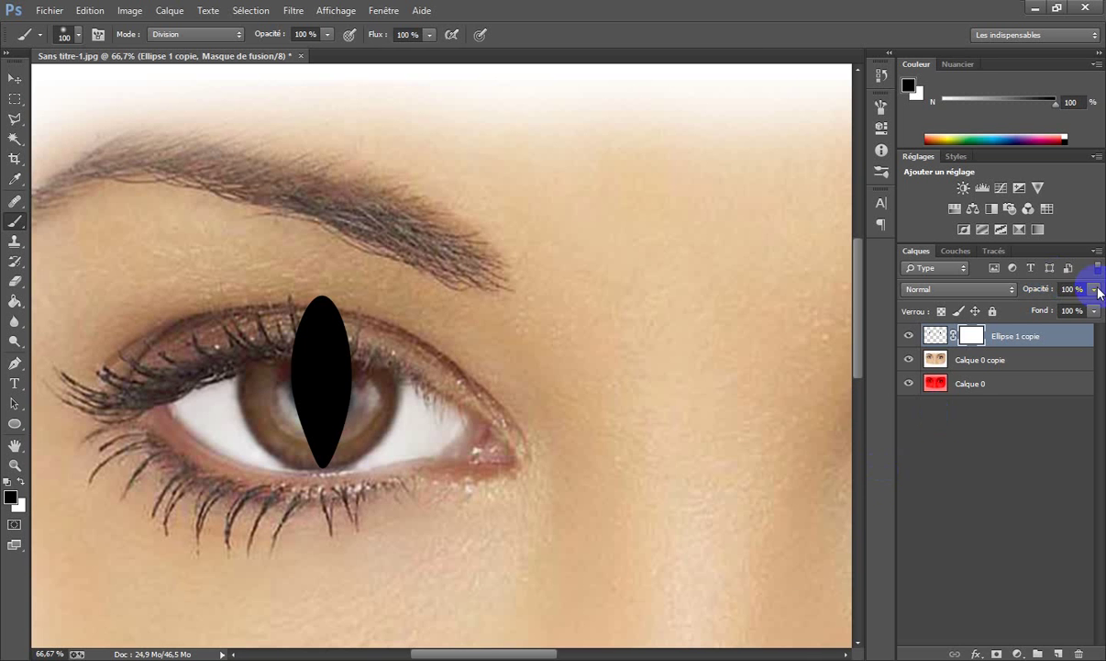
Step: Lower Ellipse 1 copie's opacity to 57 % and try to mask out the pupil's upper end over the eyelid with a 58 px brush
left_click(1095, 290)
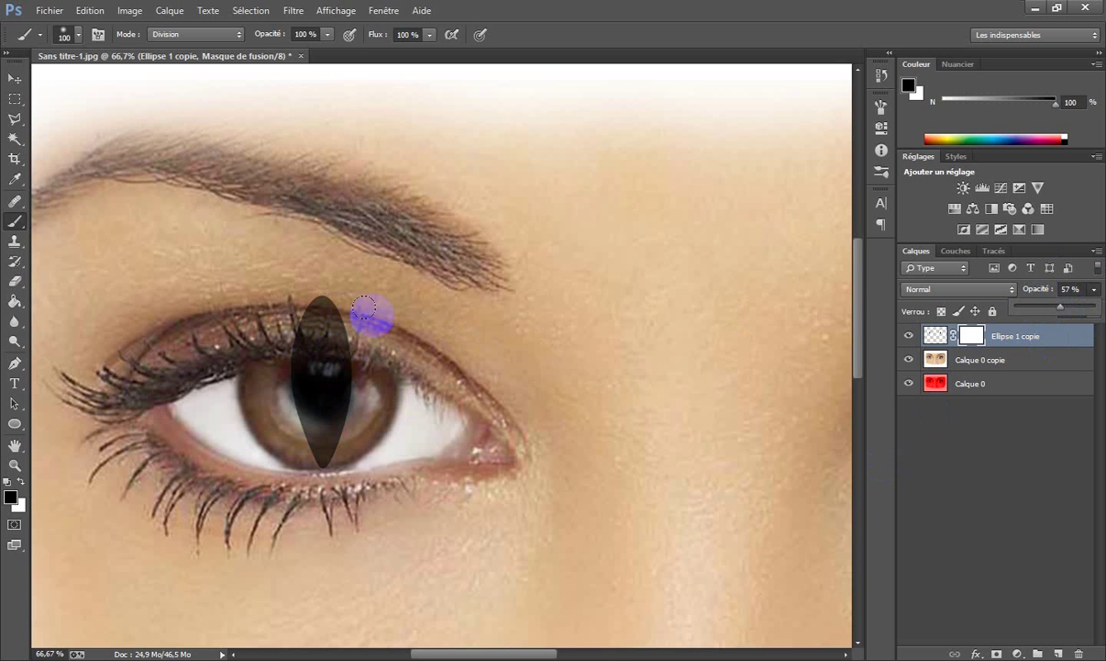
left_click_drag(408, 302, 397, 302)
mouse_move(362, 344)
left_mouse_down()
mouse_move(317, 321)
mouse_move(308, 328)
left_mouse_up()
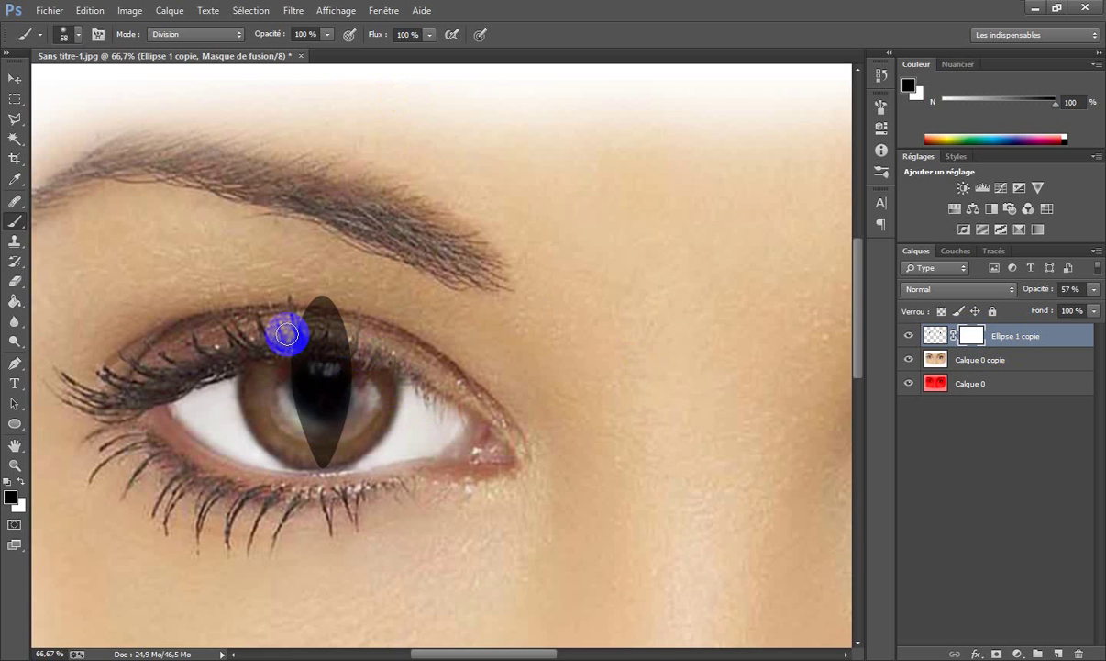
left_click(18, 483)
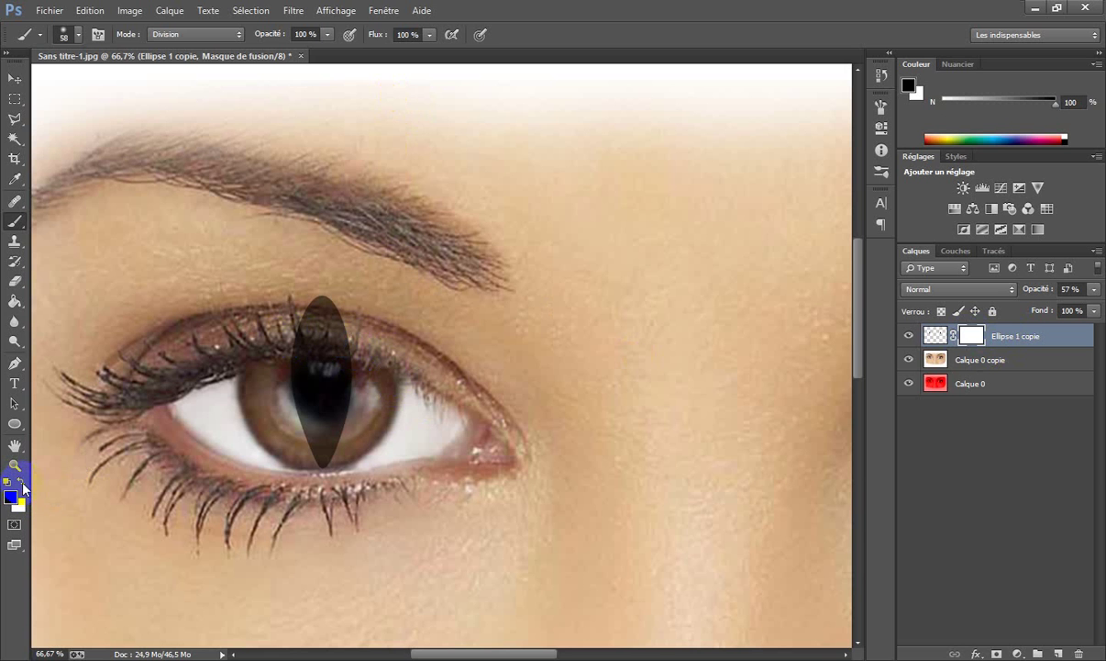
left_click(20, 481)
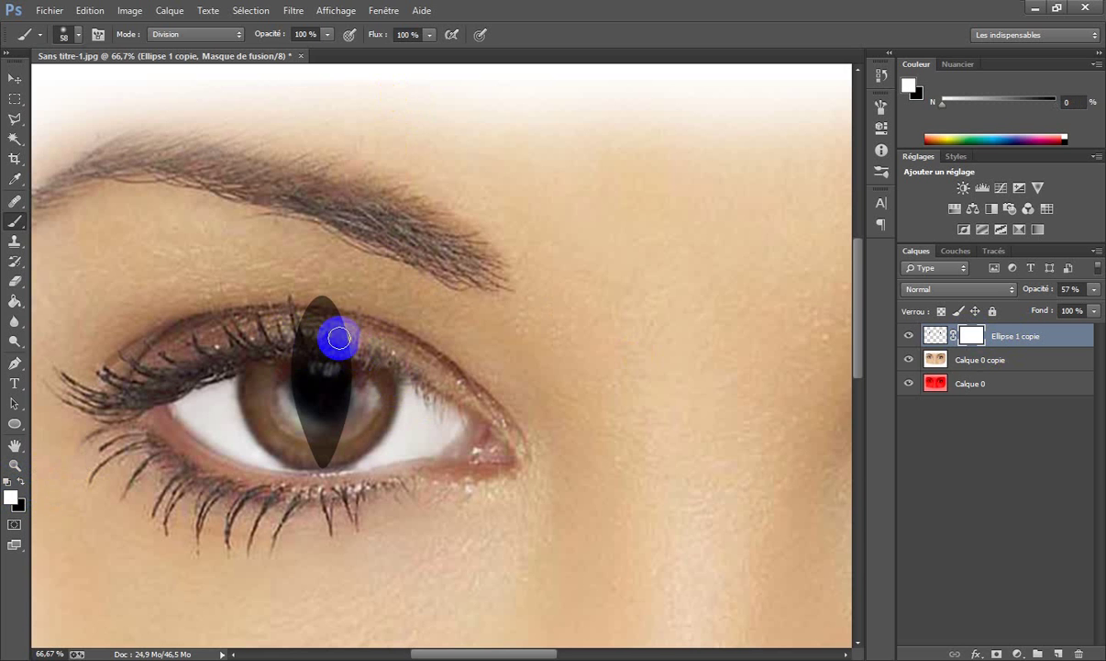
left_click_drag(319, 332, 341, 331)
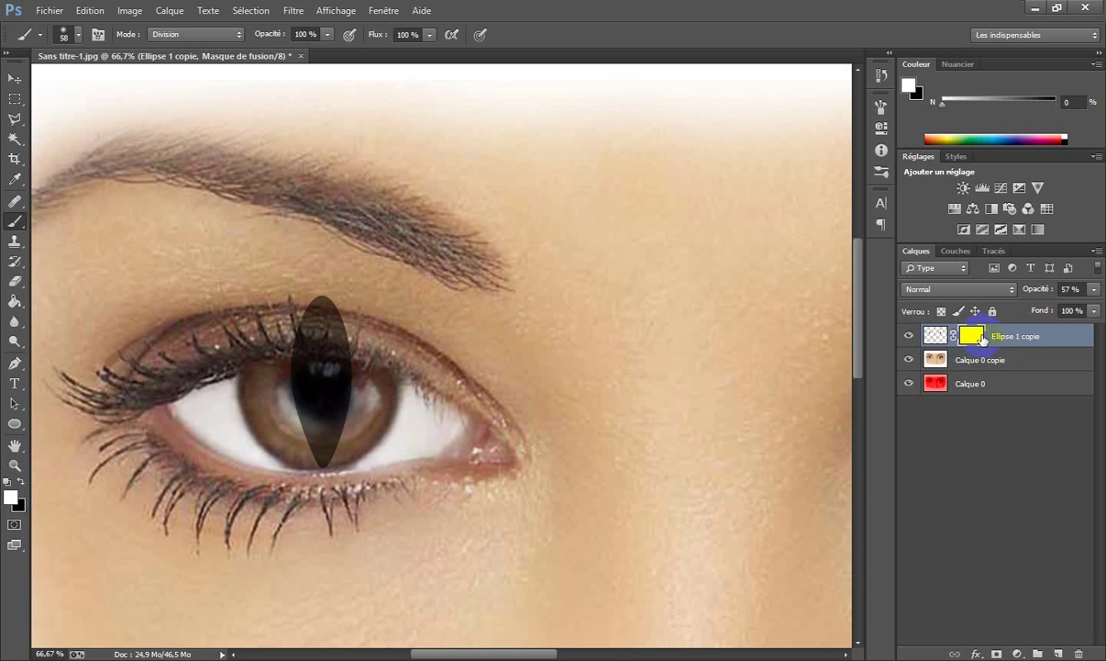
Step: Delete Ellipse 1 copie's layer mask and convert the layer to a smart object
right_click(970, 334)
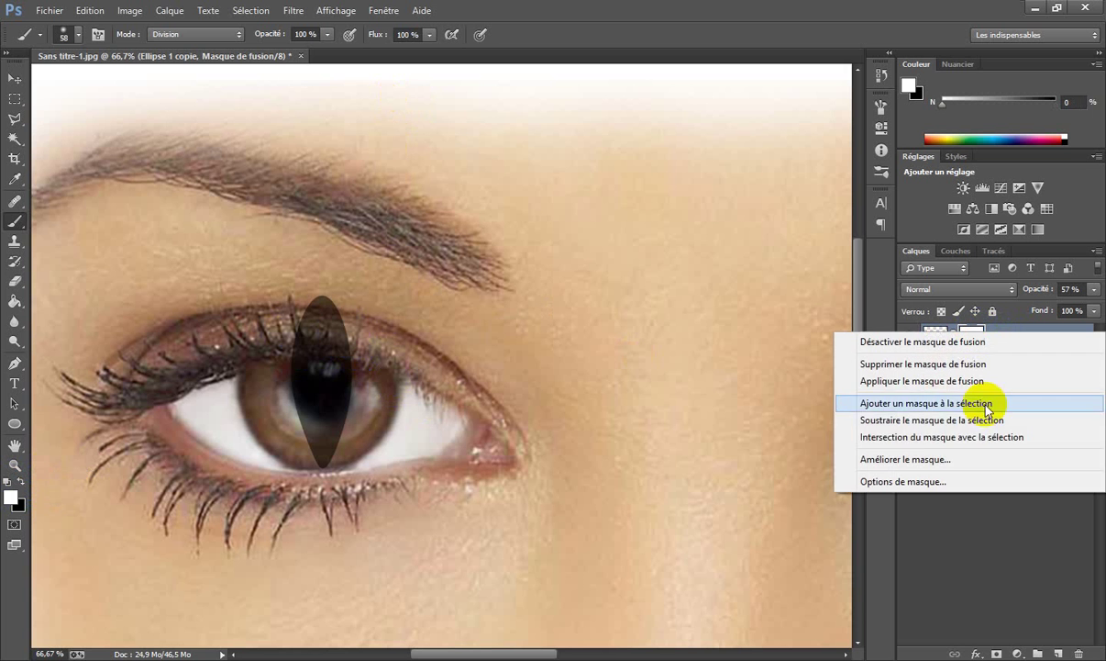
left_click(975, 363)
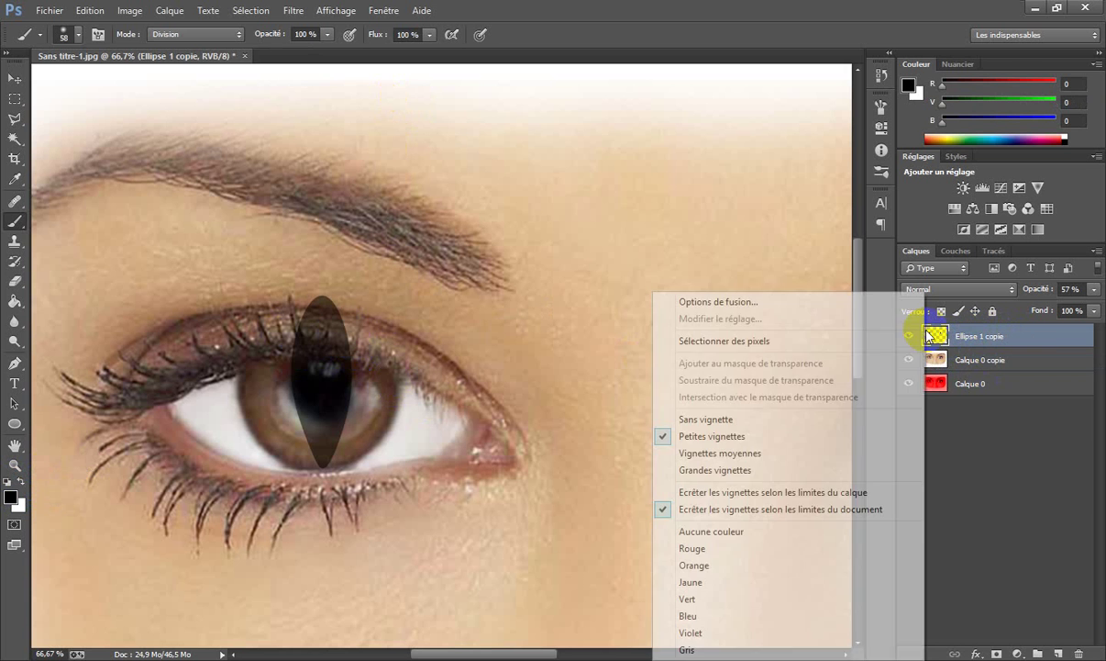
right_click(925, 336)
left_click(966, 336)
right_click(967, 335)
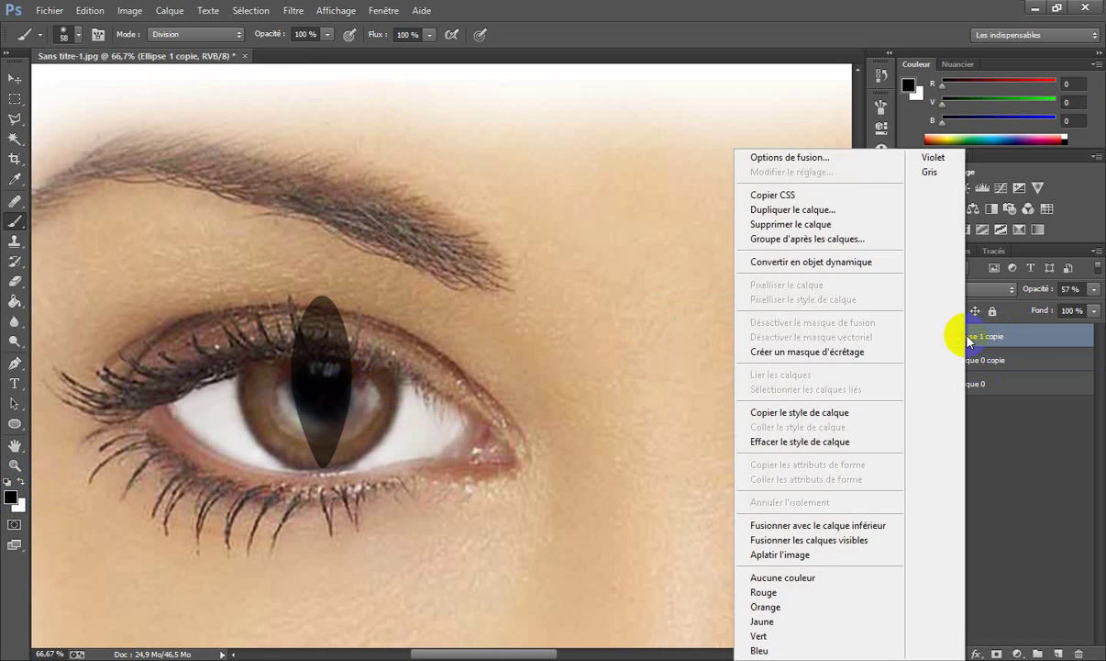
left_click(851, 262)
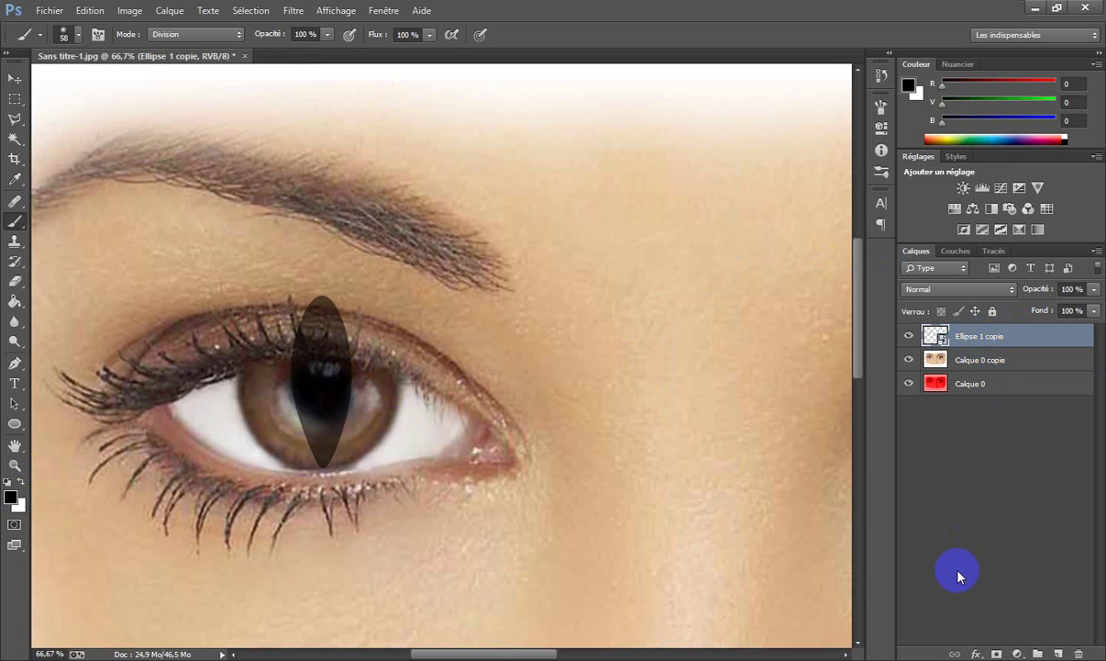
Step: Add a layer mask to the Ellipse 1 copie smart object and try to paint out the pupil's upper end in black
left_click(997, 652)
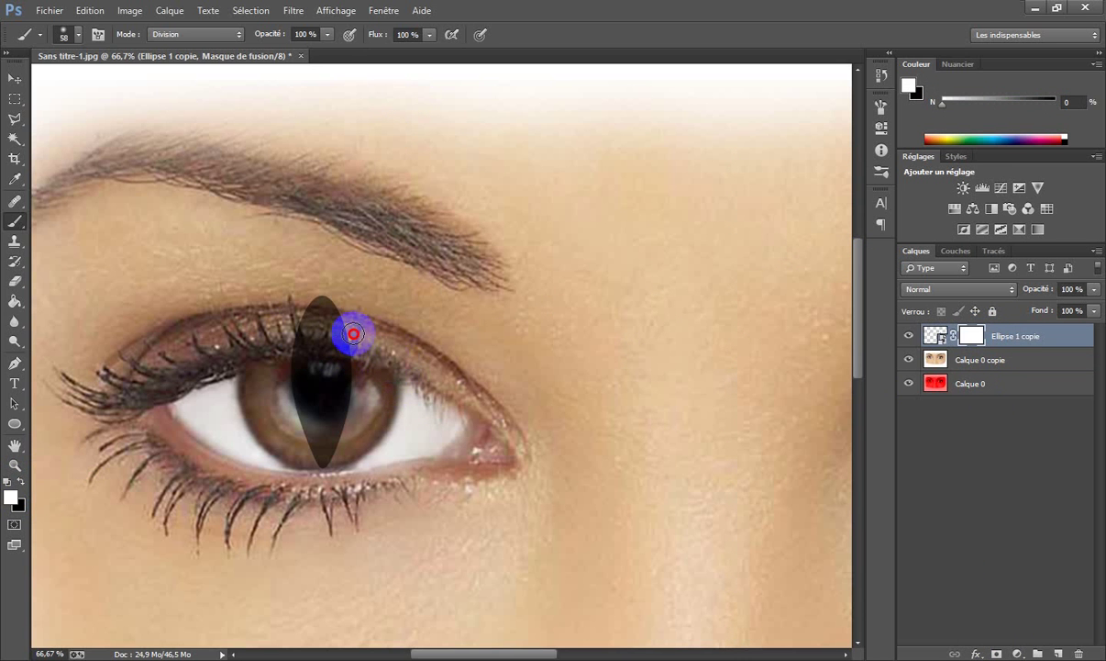
left_click(19, 479)
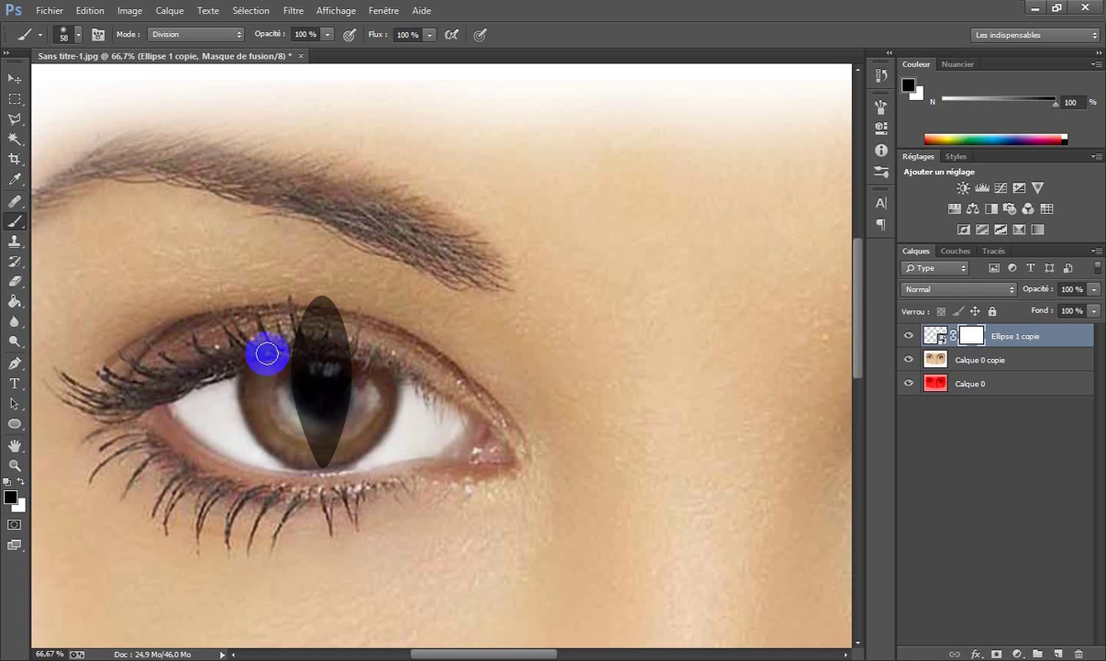
left_click_drag(315, 313, 357, 328)
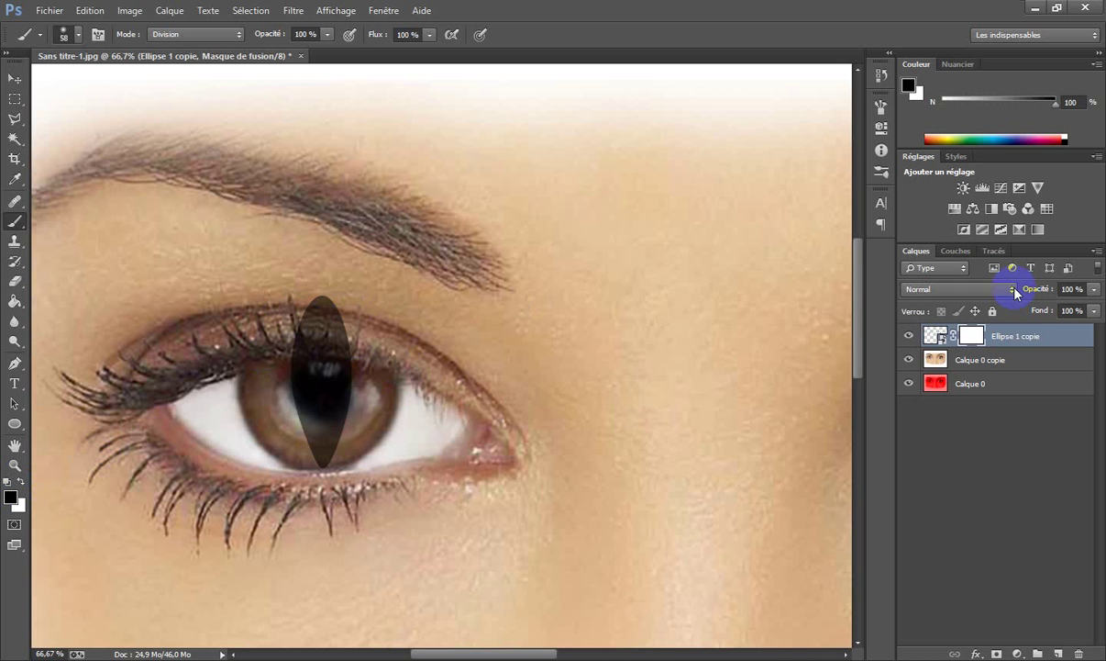
left_click(1094, 290)
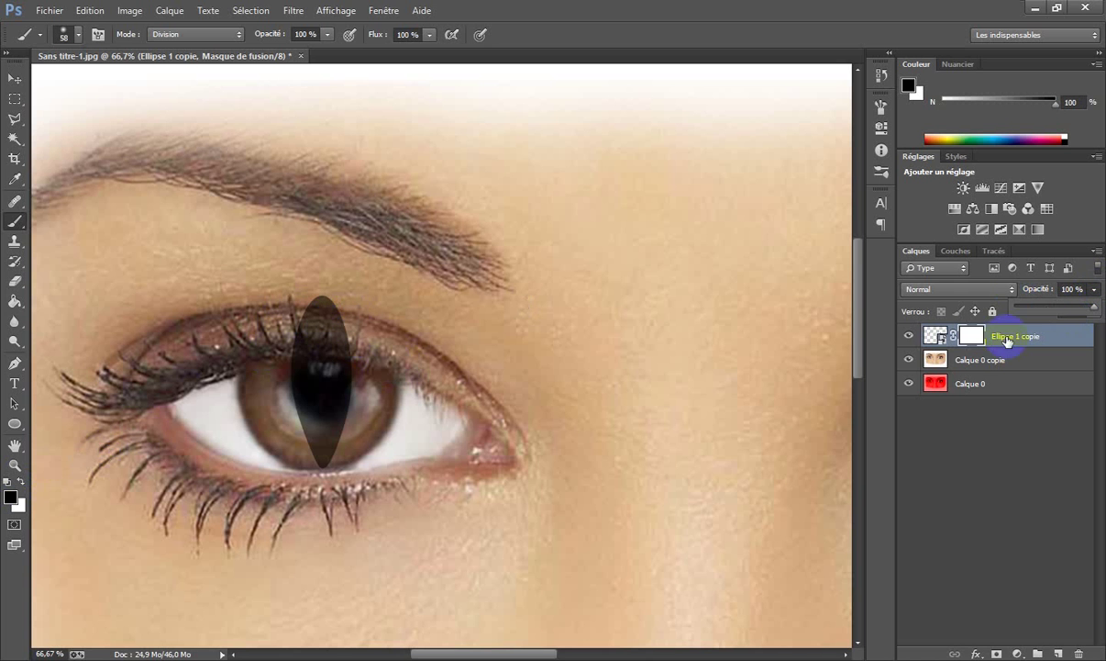
left_click(965, 344)
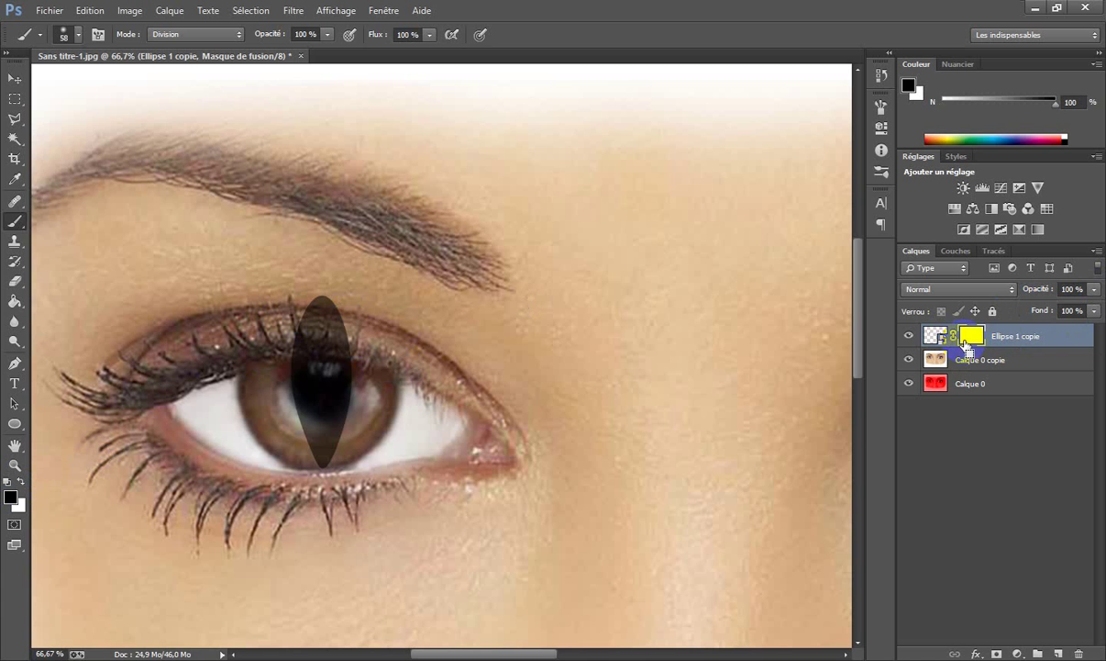
Step: Step back through the history to undo the masks, the smart object conversion and the opacity change on Ellipse 1 copie
key("ctrl+alt+z")
key("ctrl+alt+z")
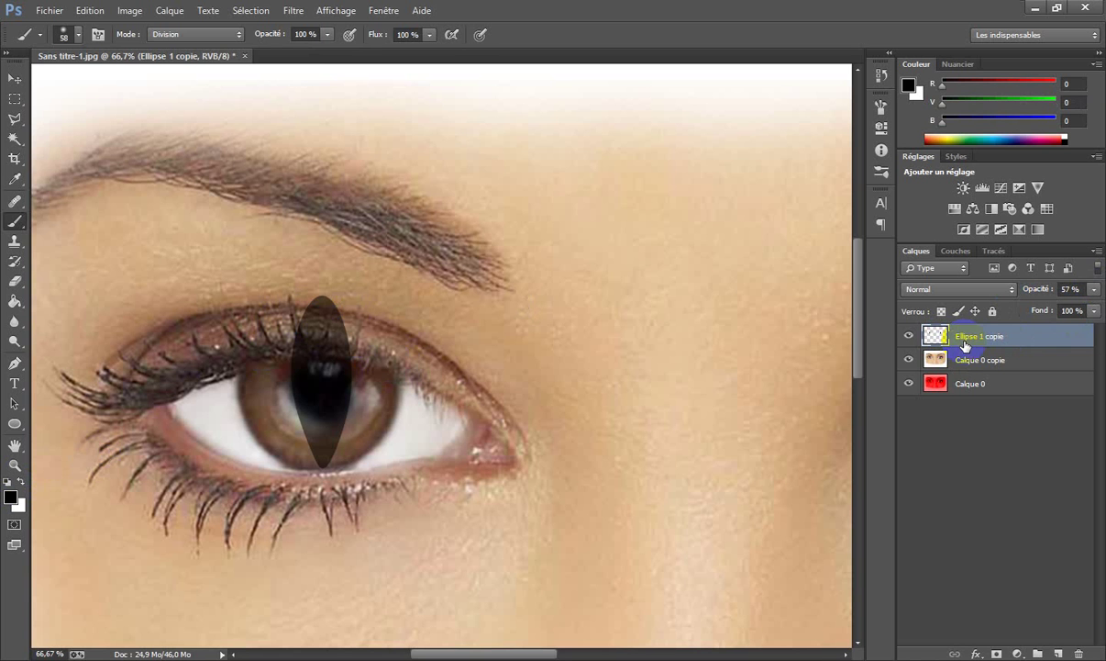
key("ctrl+alt+z")
key("ctrl+alt+z")
key("ctrl+alt+z")
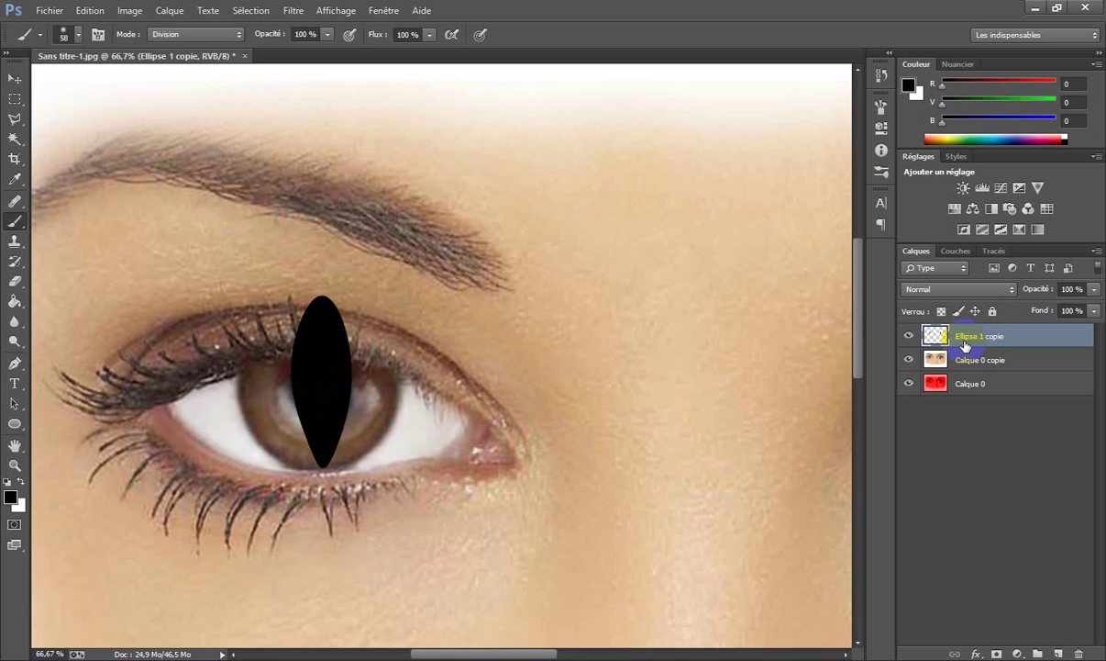
Step: Add a layer mask to Ellipse 1 copie, lower its opacity to 74 % and try to paint out the pupil's upper end in black
left_click(997, 654)
left_click(1096, 290)
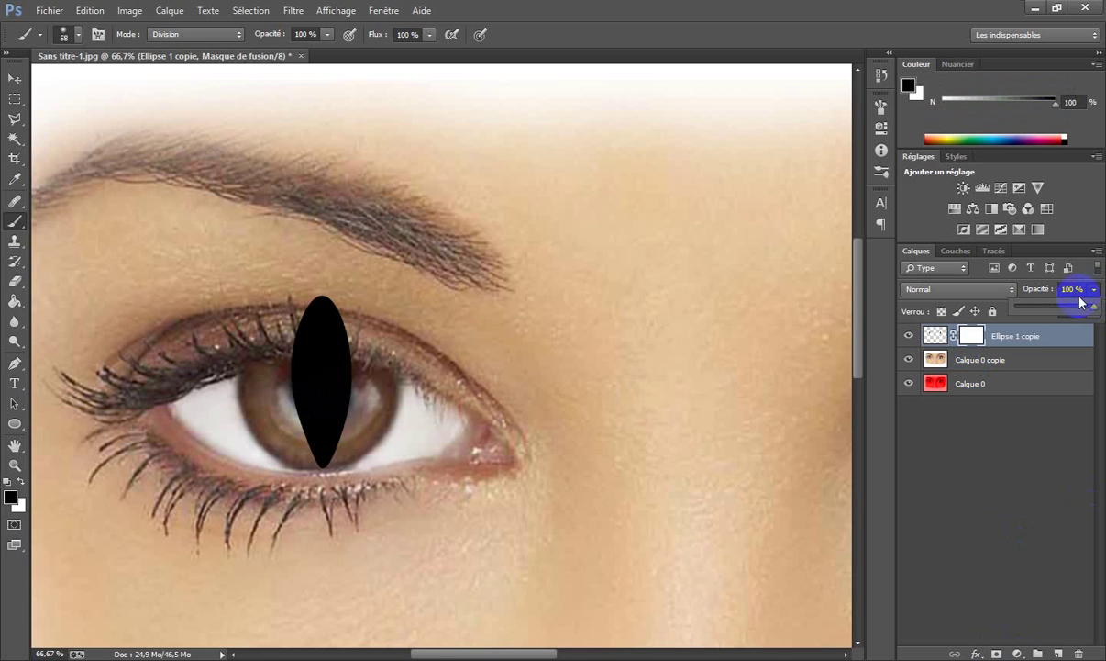
left_click(1075, 306)
mouse_move(435, 403)
left_mouse_down()
mouse_move(335, 353)
mouse_move(354, 344)
mouse_move(336, 330)
mouse_move(290, 329)
mouse_move(359, 331)
left_mouse_up()
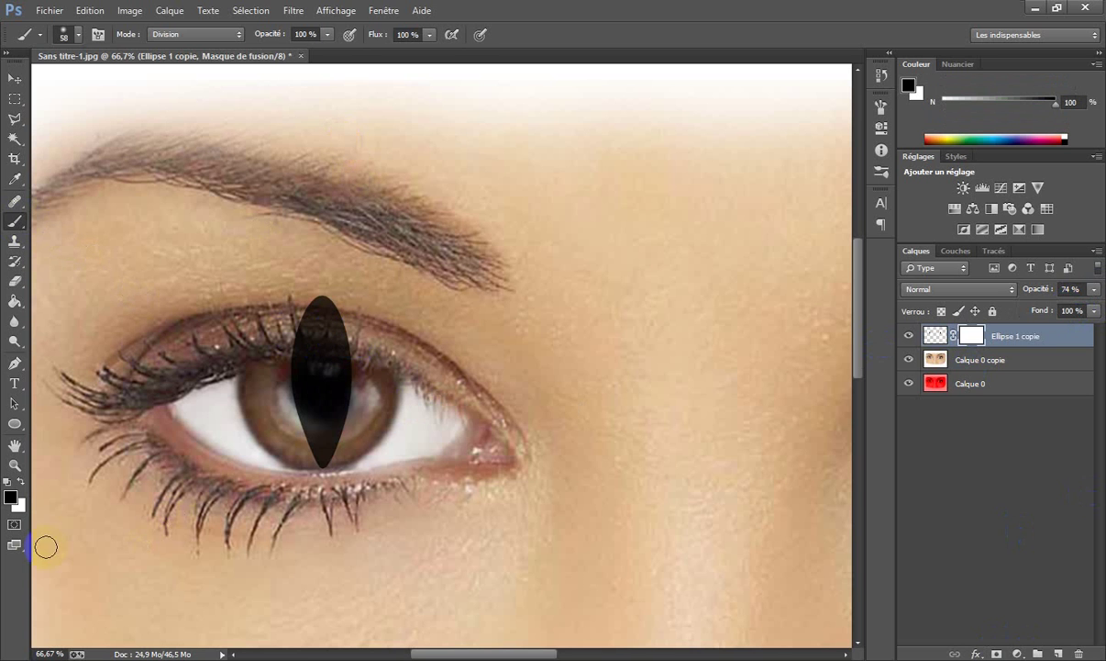
mouse_move(306, 326)
left_mouse_down()
mouse_move(367, 334)
mouse_move(290, 334)
mouse_move(351, 318)
mouse_move(296, 309)
mouse_move(354, 334)
left_mouse_up()
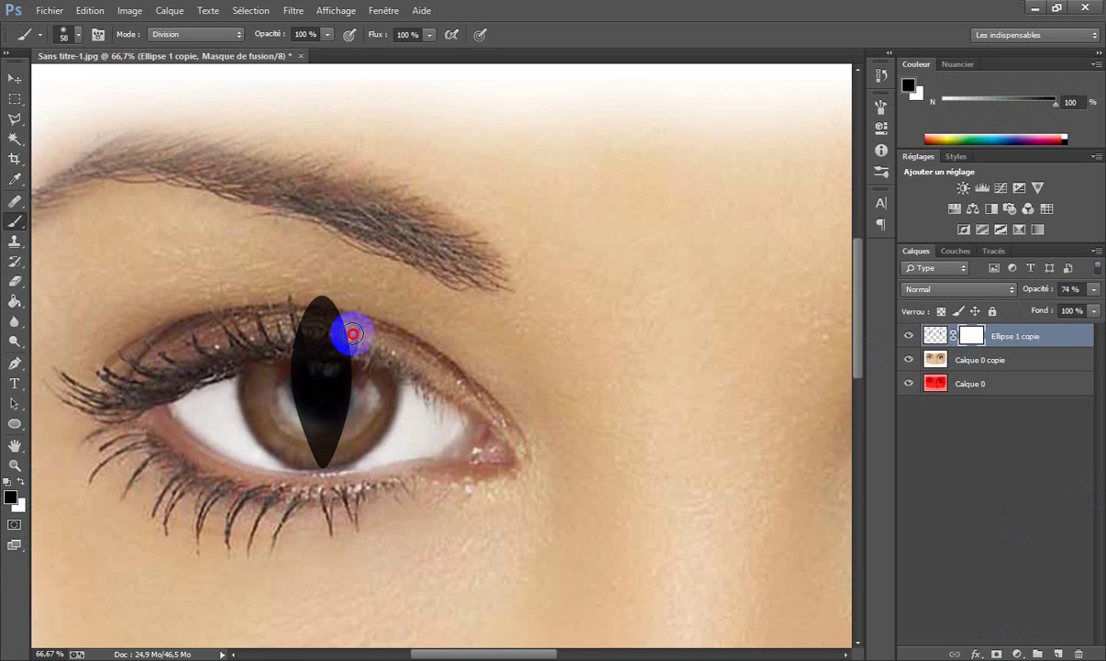
Step: Reset Ellipse 1 copie's opacity to 100 %, reduce it to 38 % and try again to mask out the pupil's upper end
left_click(1095, 289)
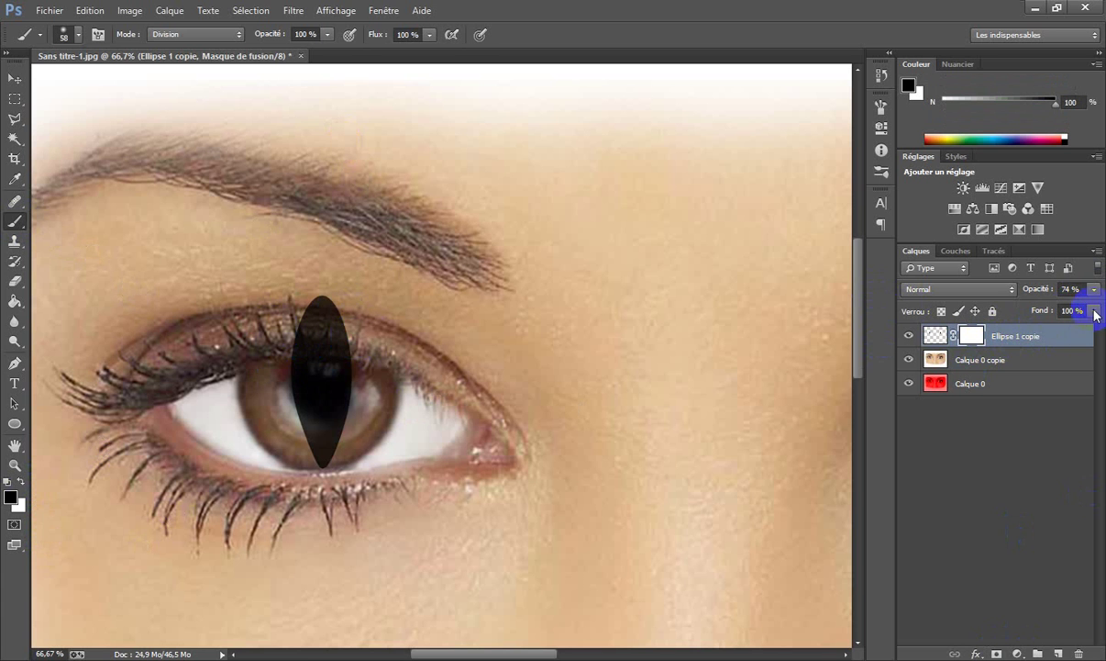
left_click_drag(1079, 303, 1094, 315)
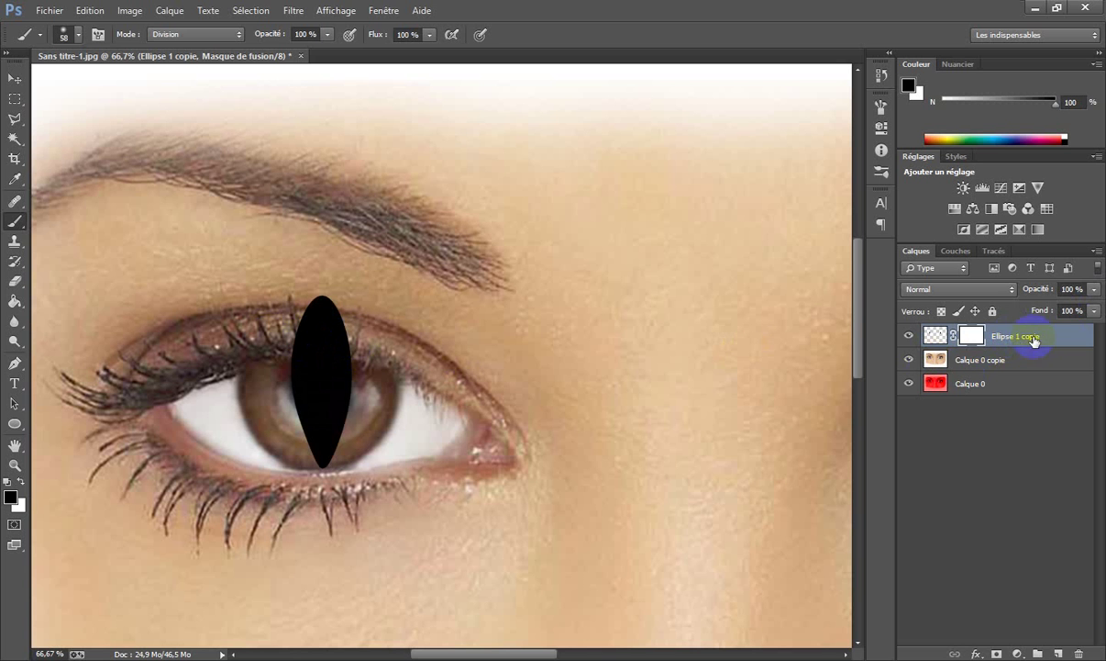
left_click(1095, 289)
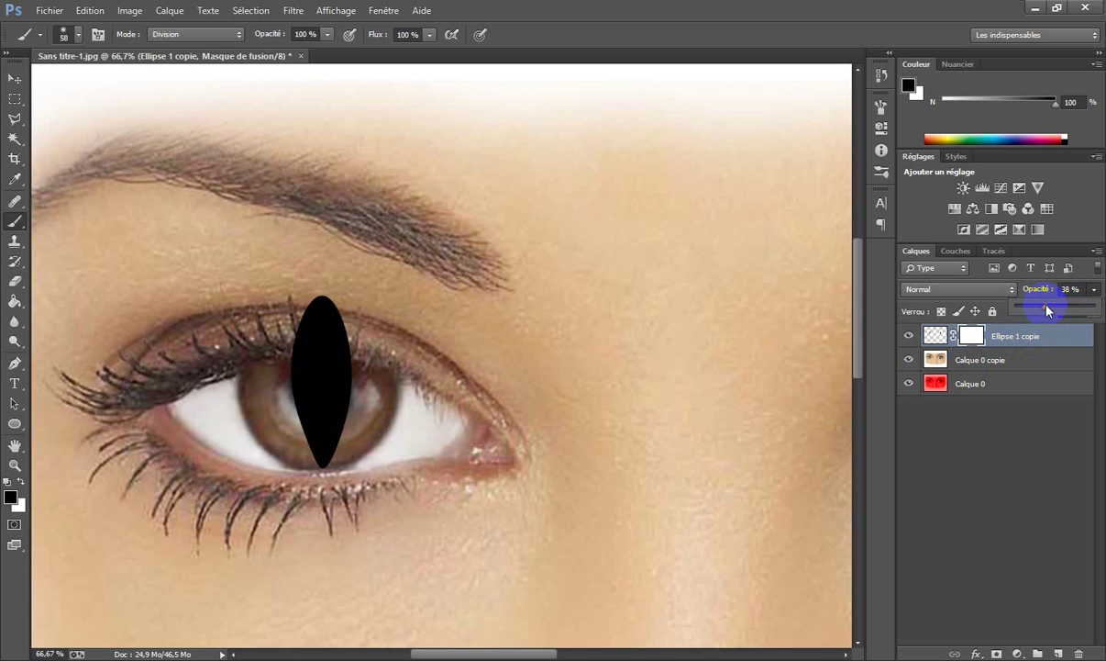
left_click_drag(1047, 311, 1047, 311)
left_click_drag(341, 332, 310, 336)
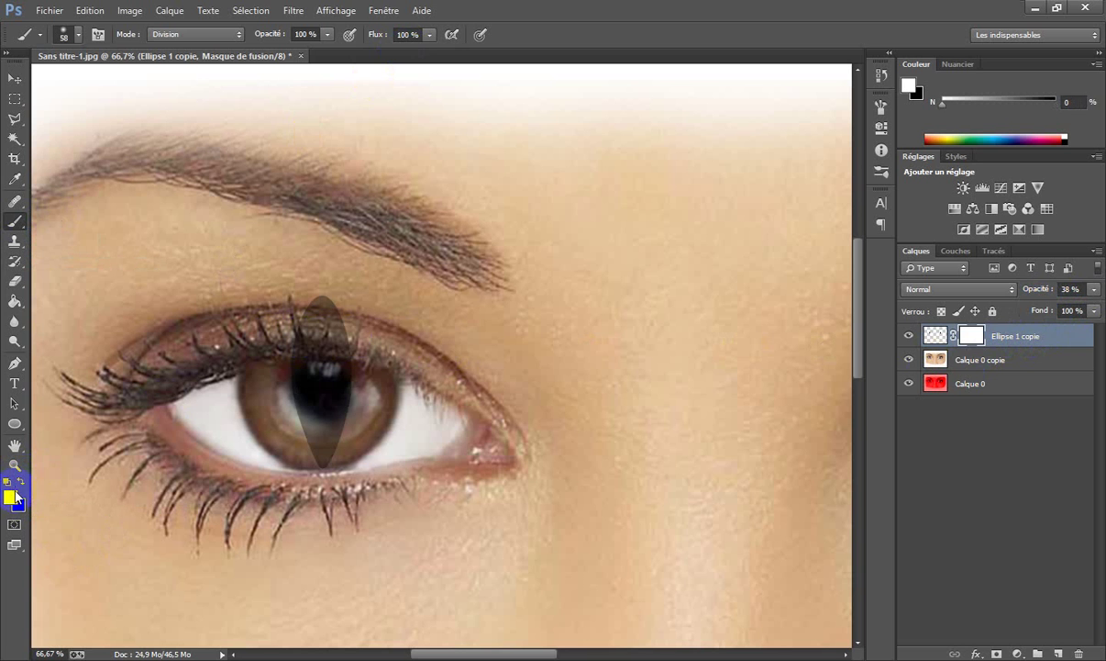
mouse_move(296, 332)
left_mouse_down()
mouse_move(354, 322)
mouse_move(300, 343)
mouse_move(334, 331)
mouse_move(331, 415)
left_mouse_up()
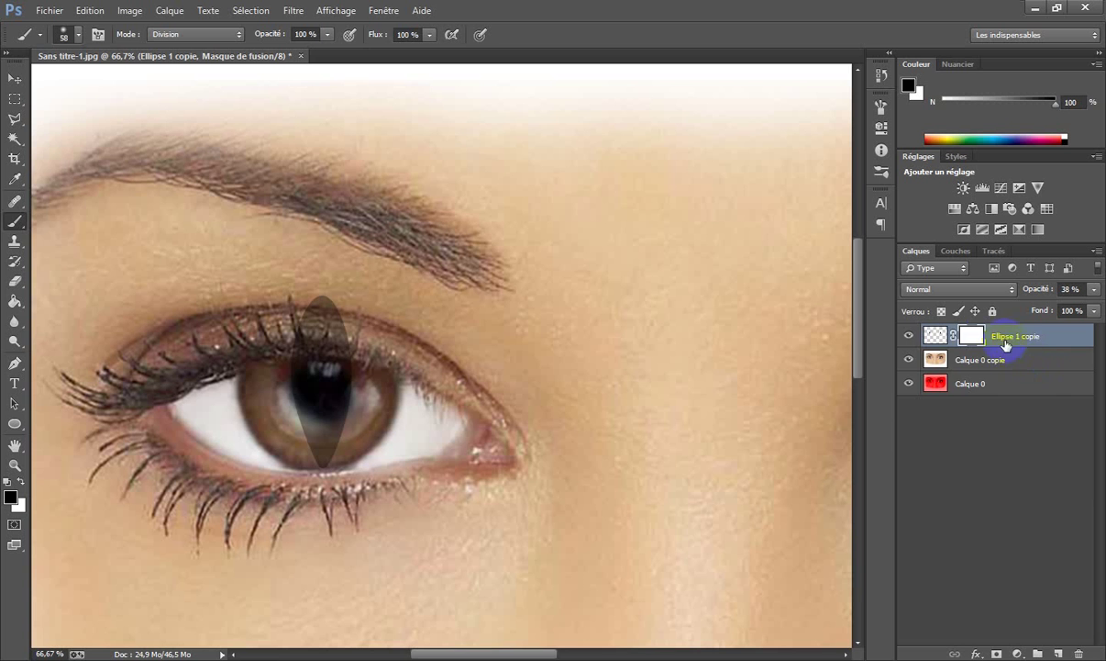
Step: Delete Ellipse 1 copie's layer mask, restore its opacity to 100 % and try black brush strokes over the pupil's upper end
right_click(971, 335)
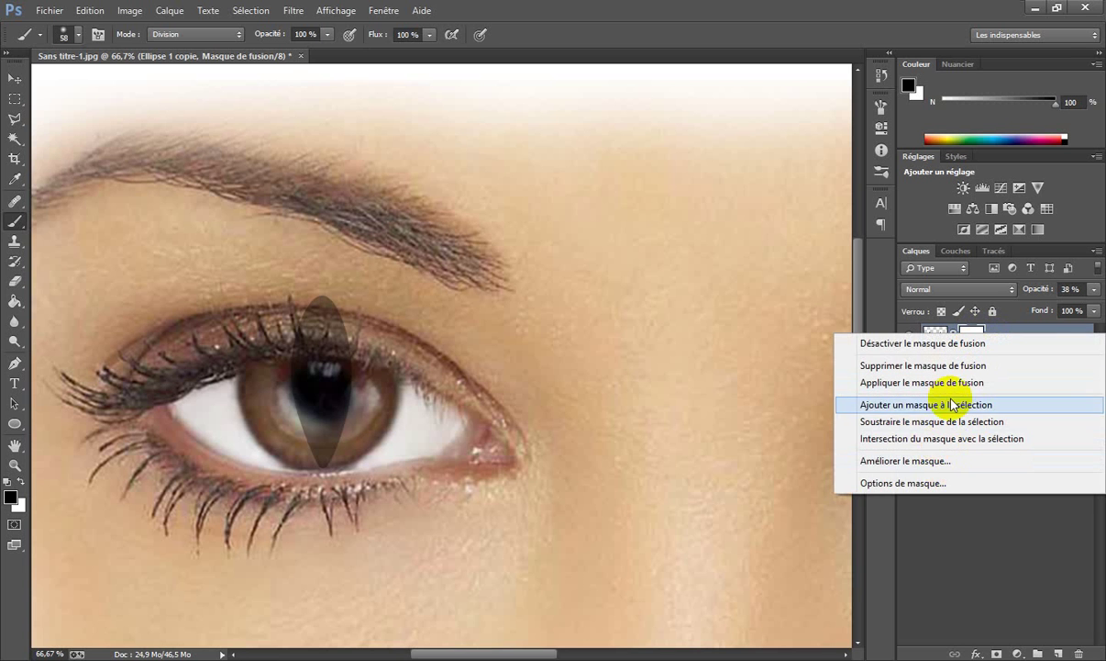
left_click(949, 366)
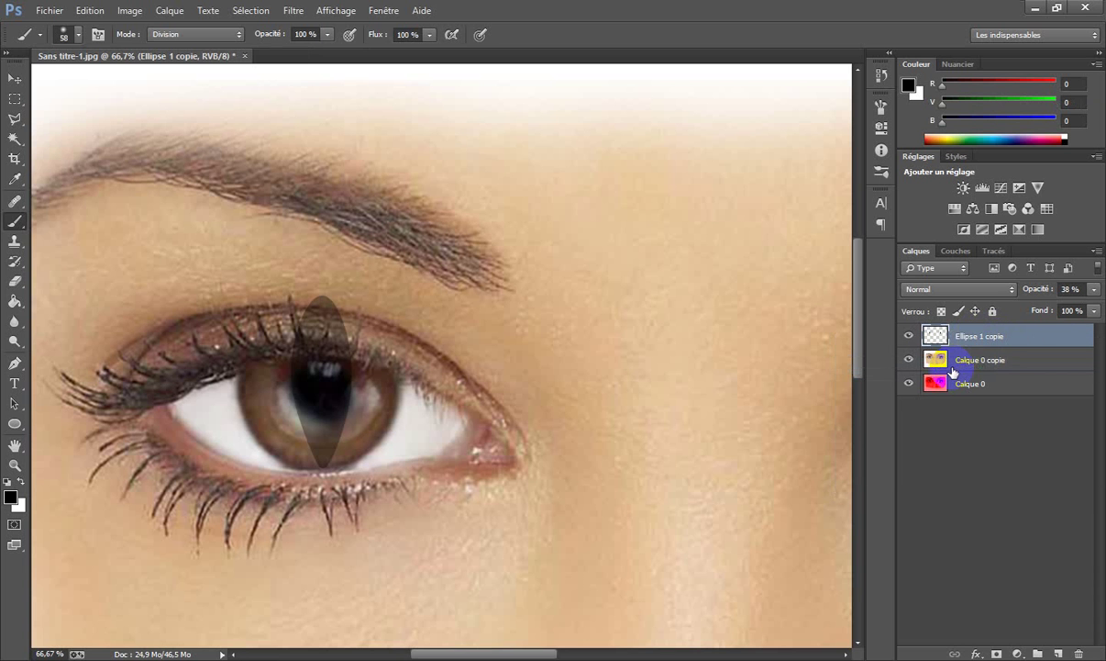
left_click_drag(1093, 289, 1100, 317)
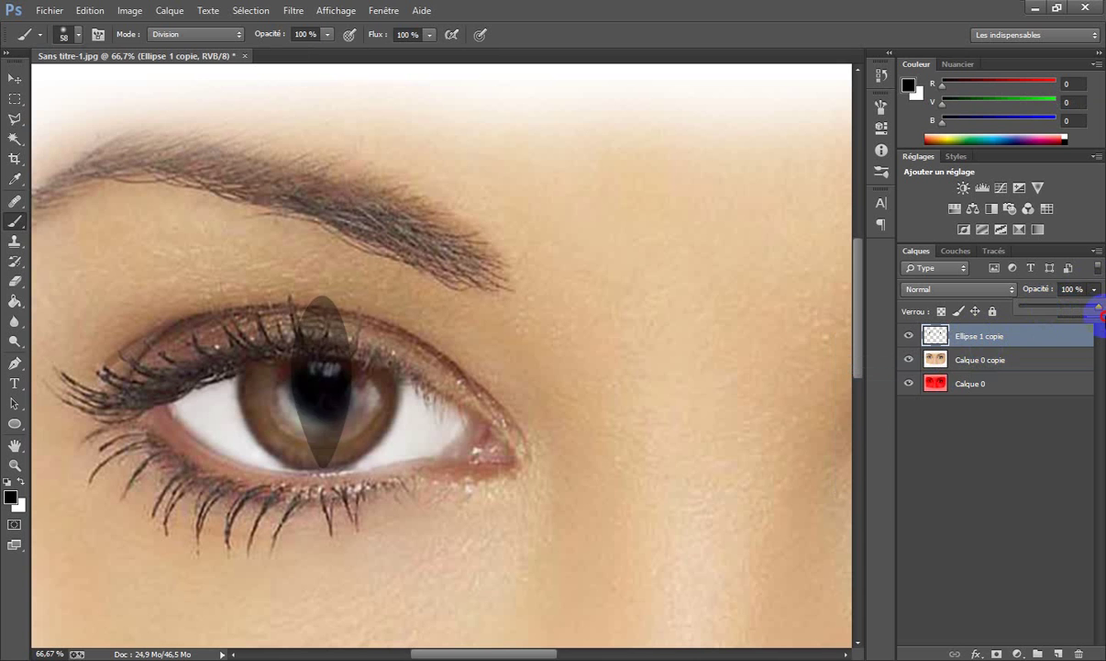
mouse_move(297, 319)
left_mouse_down()
mouse_move(338, 317)
mouse_move(306, 325)
left_mouse_up()
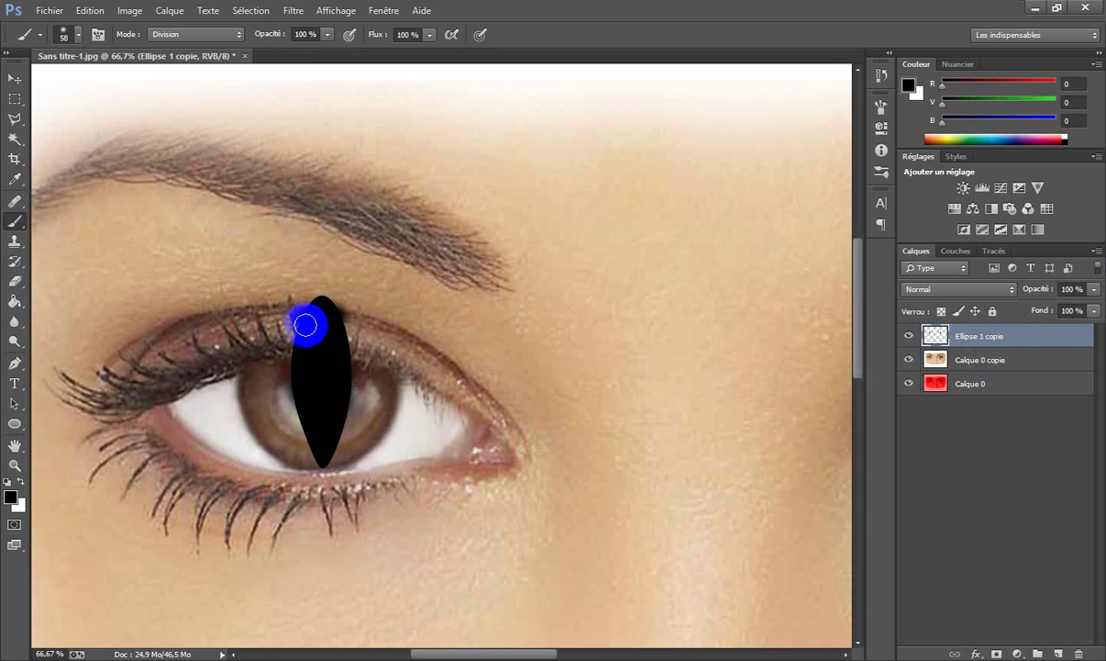
left_click_drag(305, 325, 308, 323)
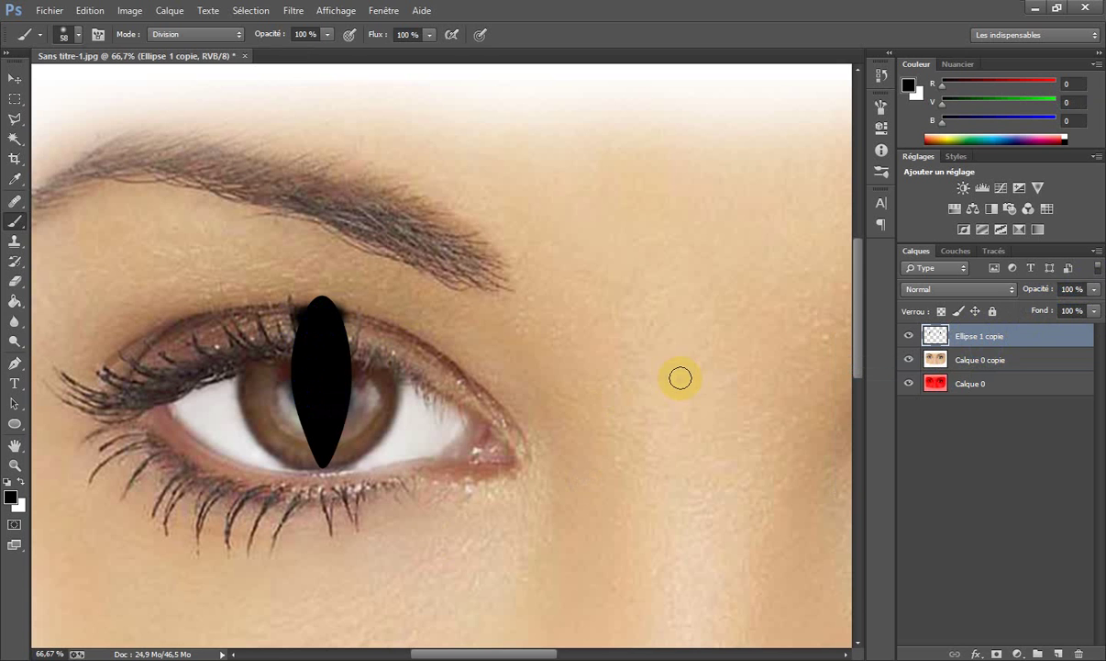
Step: Step back through the history to undo the brush strokes, the mask deletion and the opacity changes on Ellipse 1 copie
left_click(933, 373)
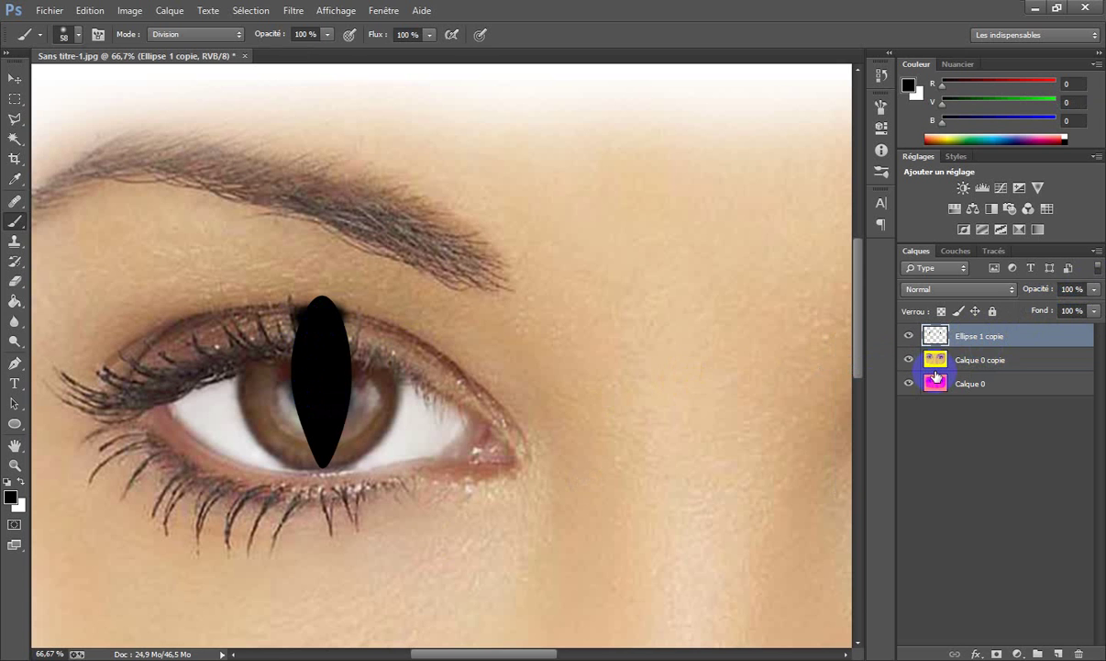
key("ctrl+alt+z")
key("ctrl+alt+z")
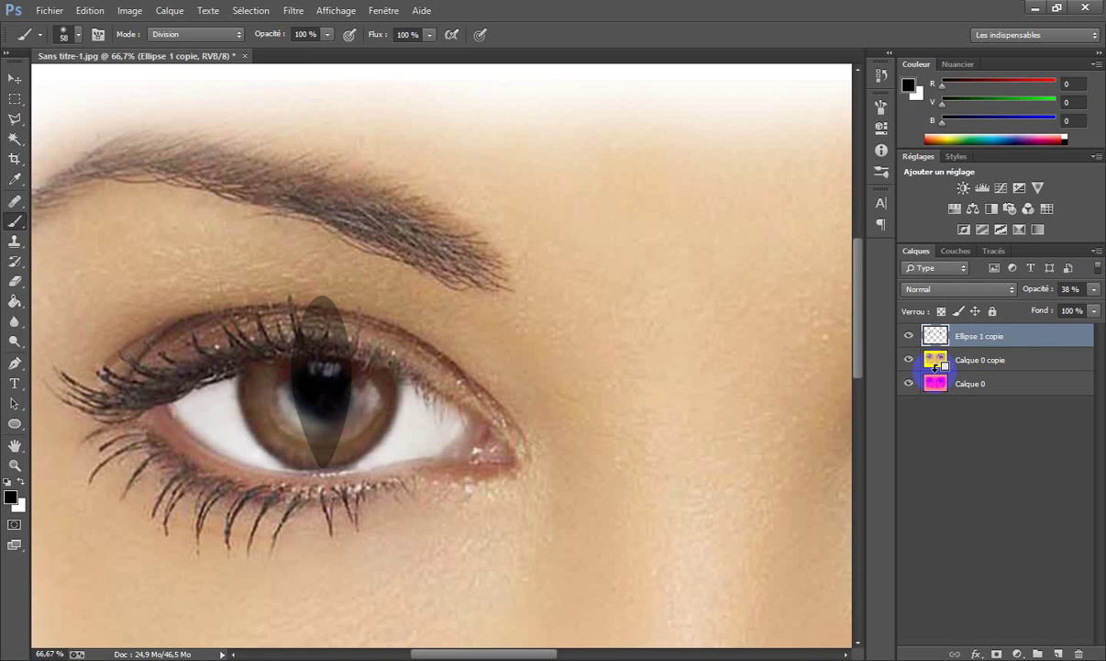
key("ctrl+alt+z")
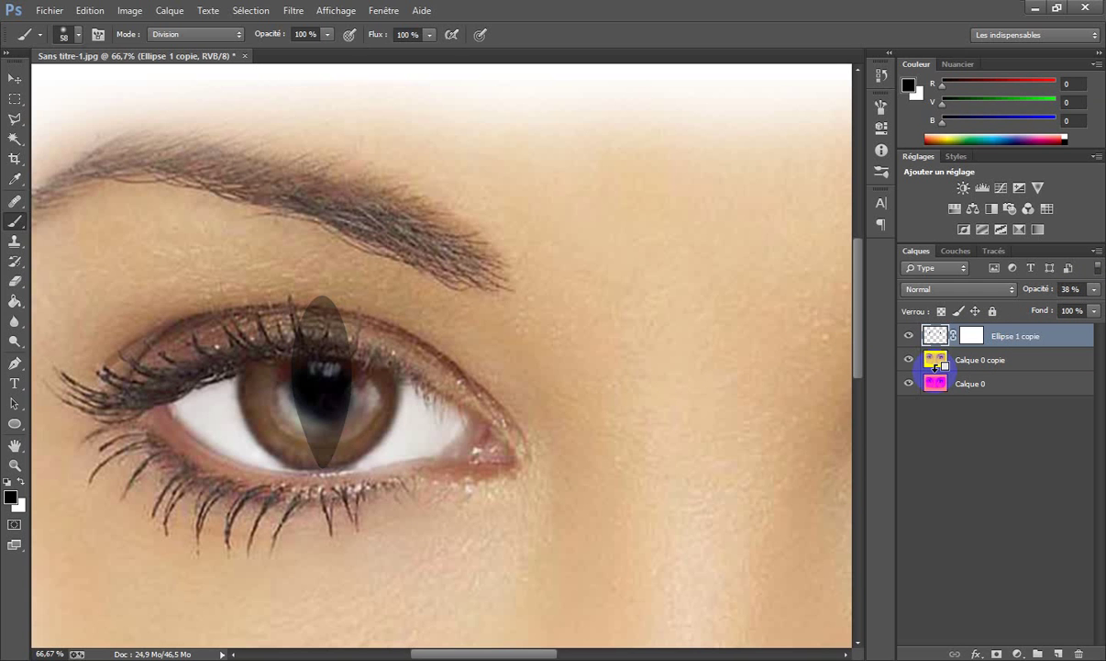
key("ctrl+alt+z")
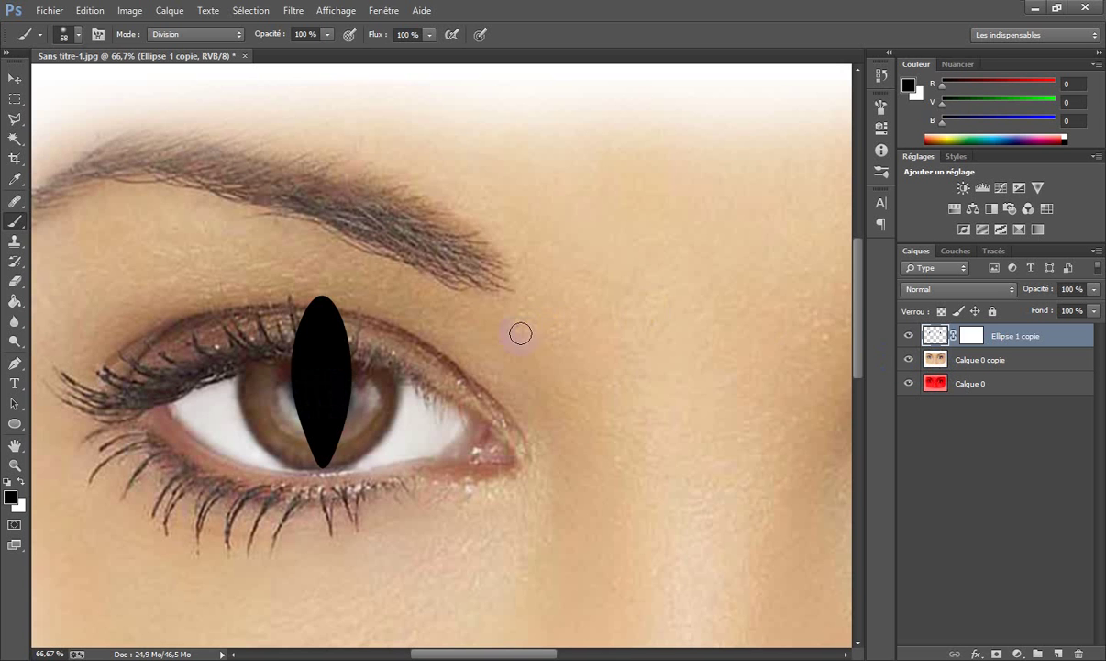
Step: Set the brush's blend mode to Normal, test a black stroke over the pupil's upper end and undo it
left_click_drag(367, 314, 340, 321)
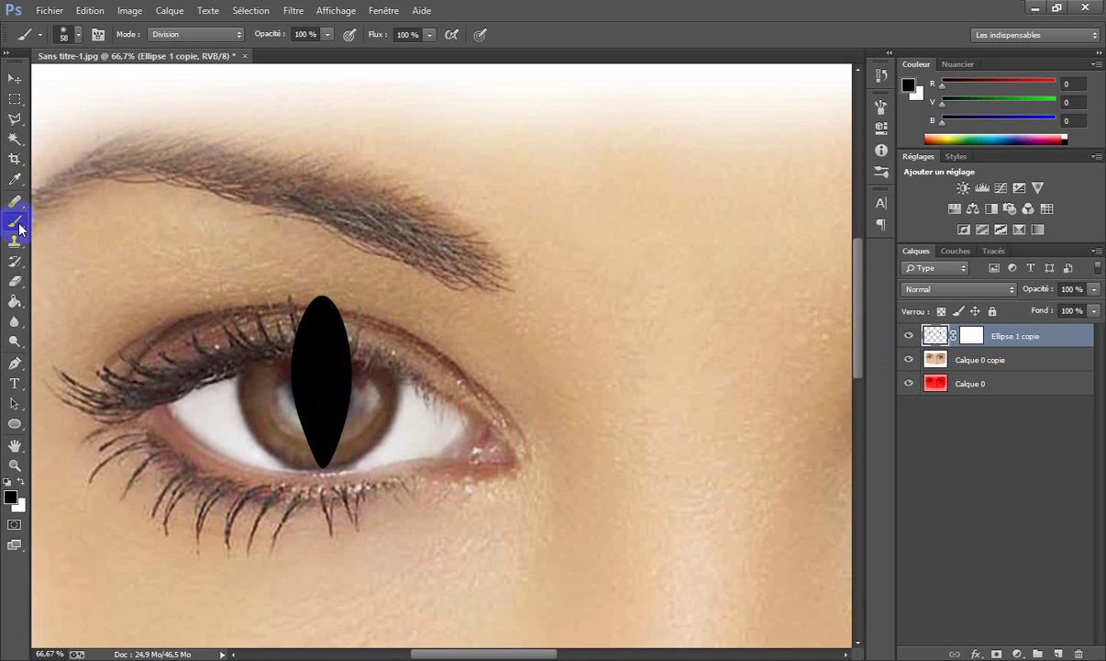
left_click(239, 35)
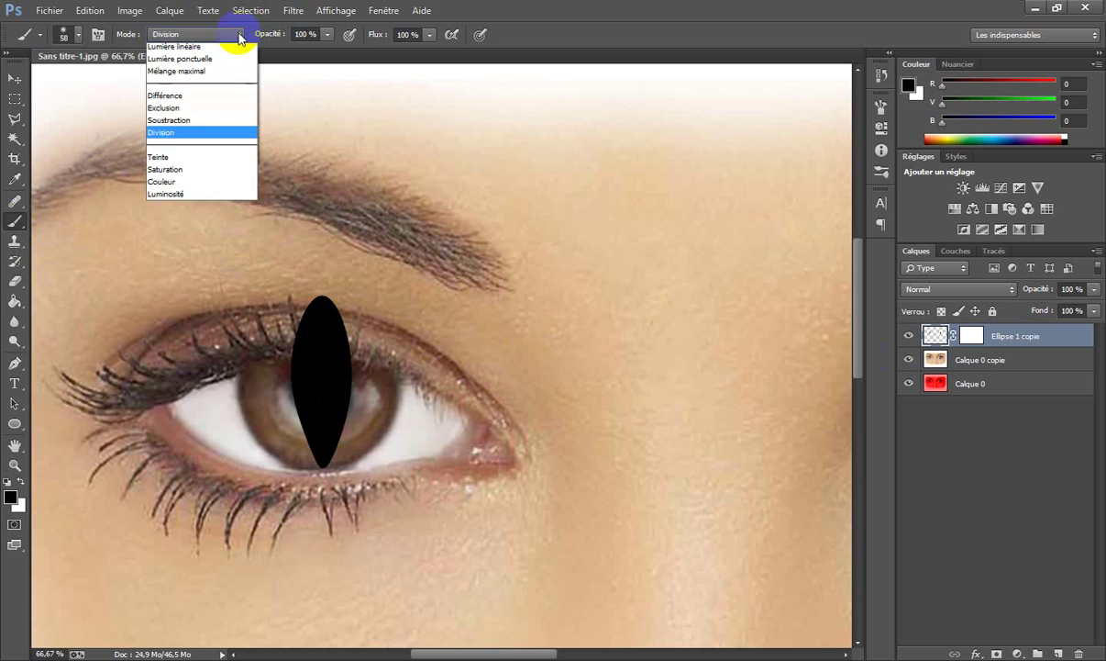
left_click(220, 51)
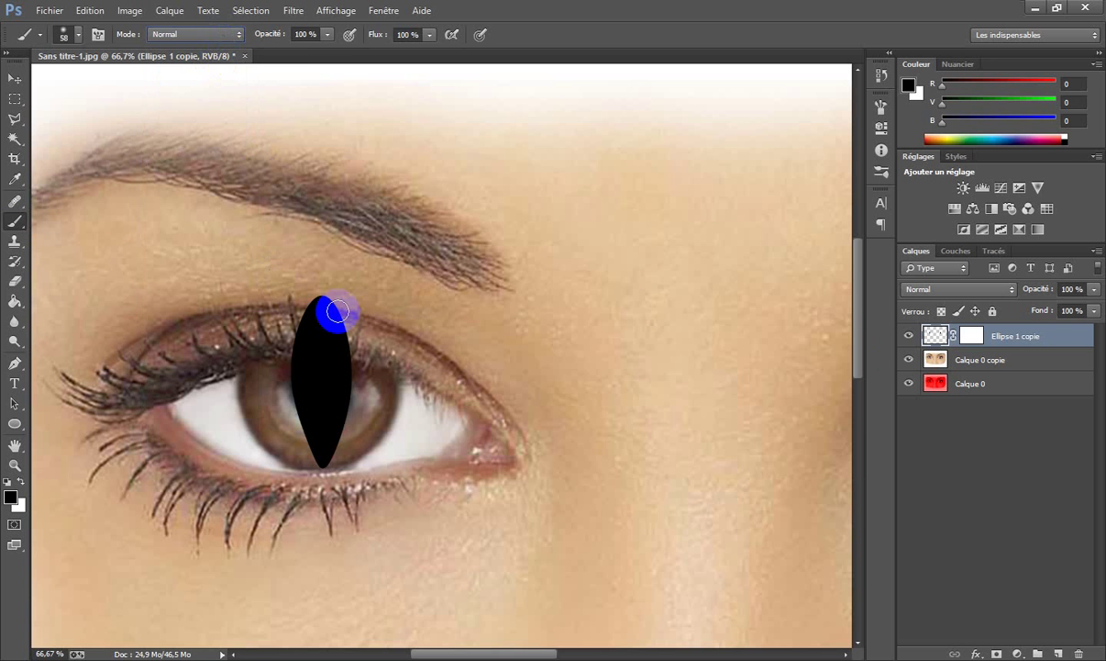
mouse_move(330, 308)
left_mouse_down()
mouse_move(271, 309)
mouse_move(326, 303)
left_mouse_up()
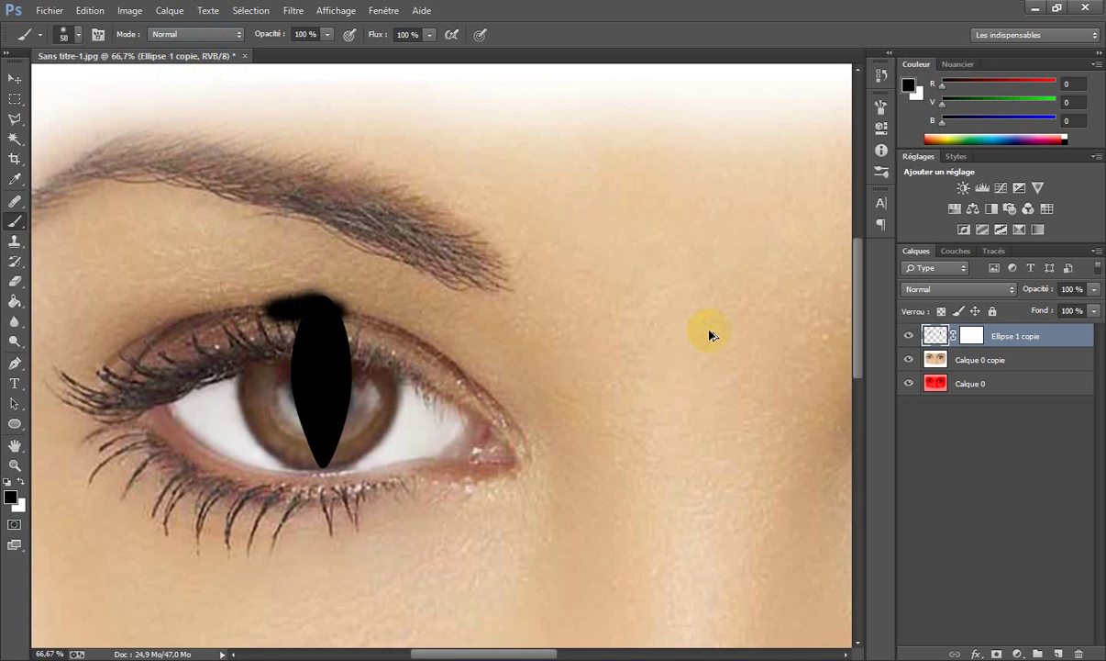
key("ctrl+z")
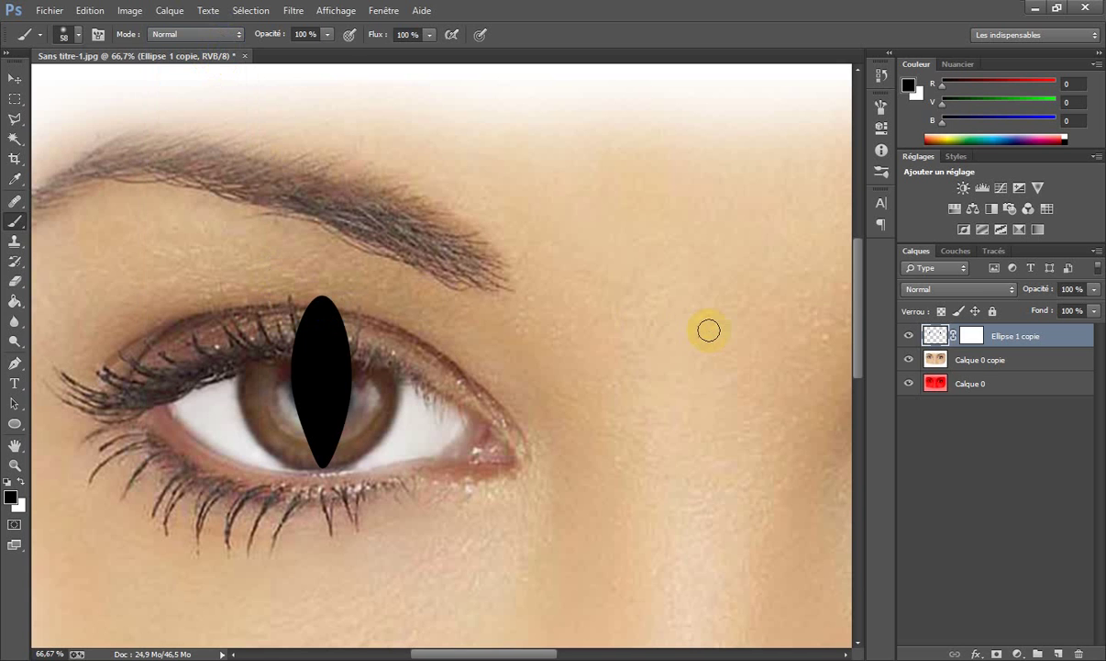
Step: Target Ellipse 1 copie's layer mask, lower the layer opacity to 58 % and paint out the pupil's upper end over the eyelid in black
left_click(972, 336)
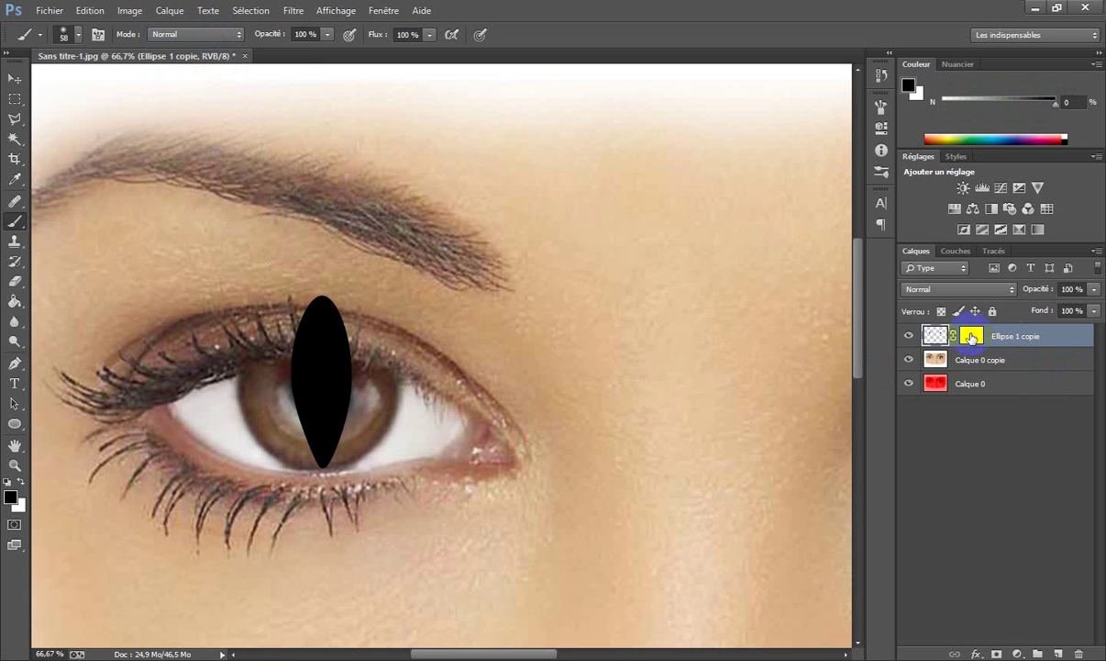
left_click(1094, 289)
left_click(1062, 308)
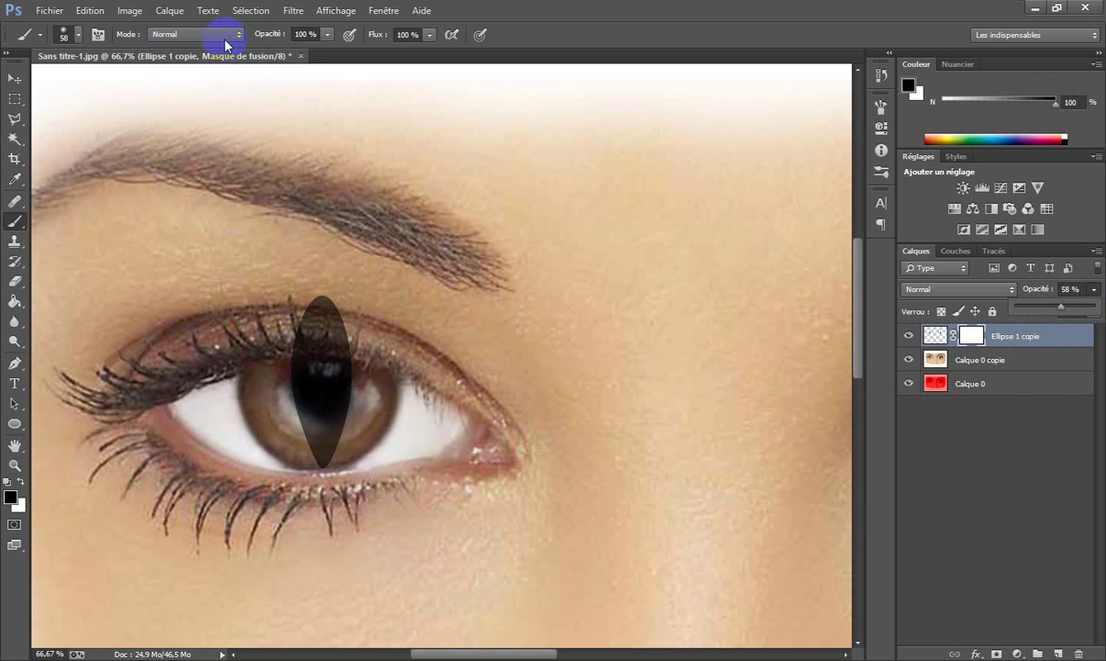
mouse_move(359, 349)
left_mouse_down()
mouse_move(282, 336)
mouse_move(301, 332)
mouse_move(281, 342)
mouse_move(353, 331)
mouse_move(362, 351)
mouse_move(346, 331)
mouse_move(314, 329)
mouse_move(289, 344)
mouse_move(343, 322)
mouse_move(300, 304)
mouse_move(322, 306)
mouse_move(290, 340)
mouse_move(299, 336)
left_mouse_up()
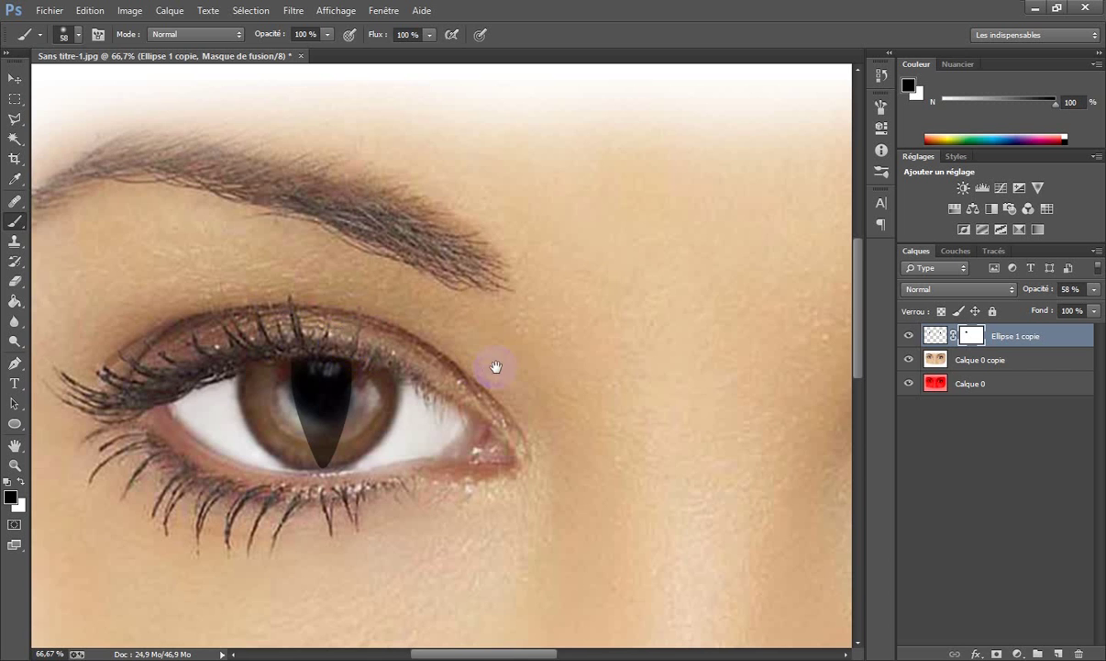
Step: Mask out the other eye's pupil above the eyelid edge in black and restore the over-erased area inside the iris in white
left_click_drag(697, 281, 220, 261)
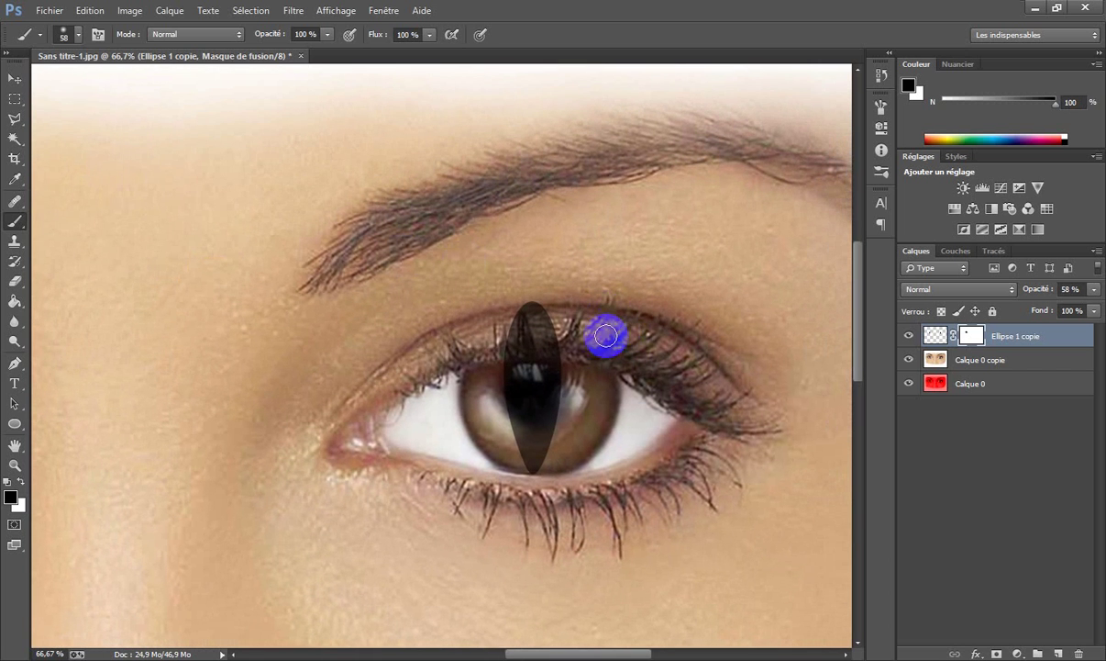
mouse_move(572, 350)
left_mouse_down()
mouse_move(500, 345)
mouse_move(577, 349)
mouse_move(557, 349)
mouse_move(570, 346)
mouse_move(546, 328)
mouse_move(582, 324)
mouse_move(516, 311)
mouse_move(539, 300)
mouse_move(499, 334)
mouse_move(502, 350)
mouse_move(543, 339)
mouse_move(601, 379)
mouse_move(544, 375)
left_mouse_up()
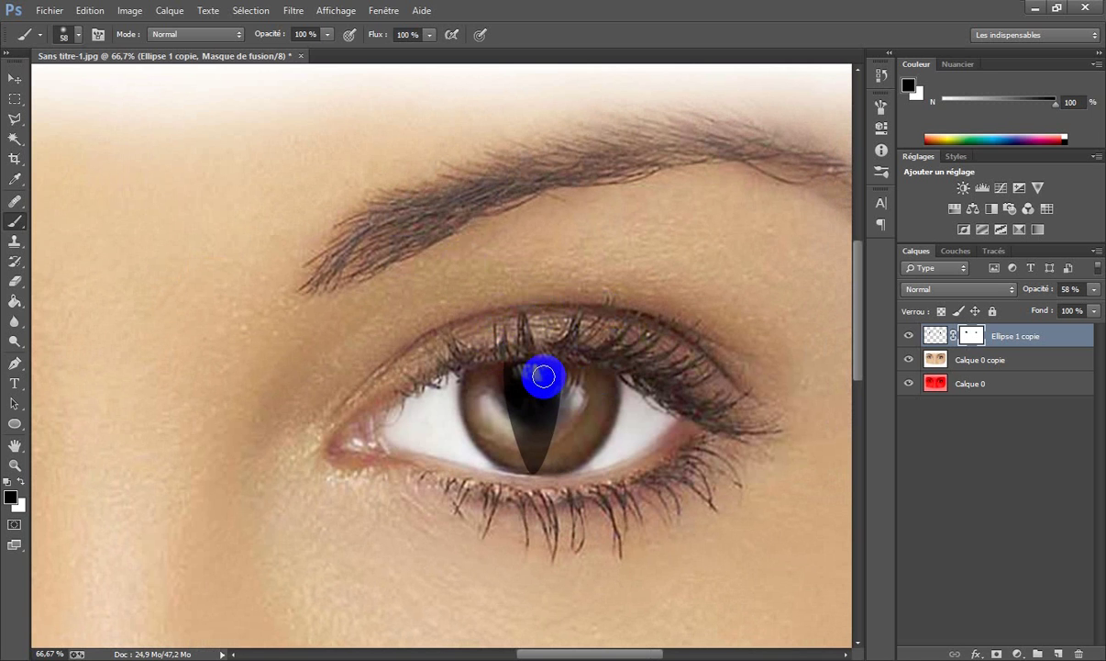
key("x")
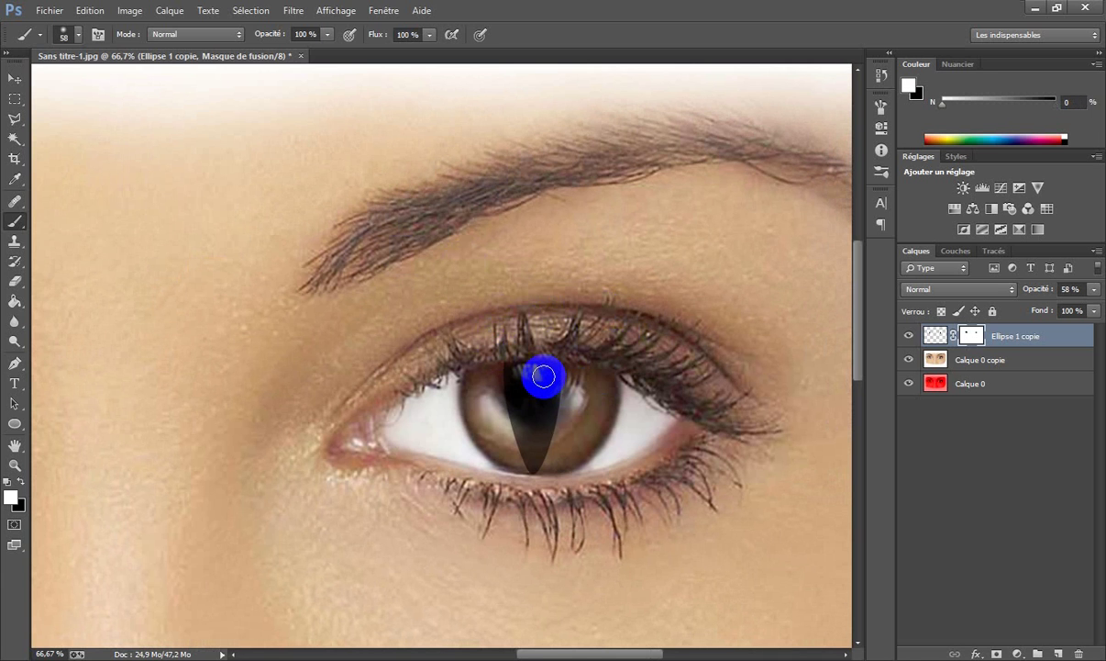
mouse_move(543, 376)
left_mouse_down()
mouse_move(514, 366)
mouse_move(534, 419)
mouse_move(532, 384)
left_mouse_up()
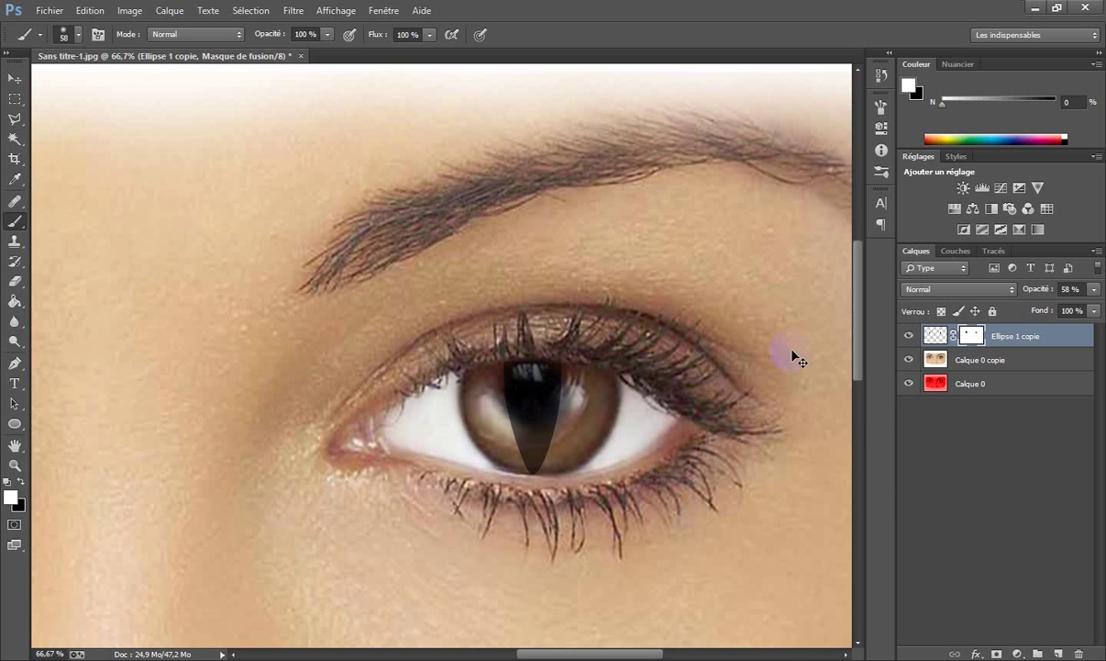
Step: Raise Ellipse 1 copie's opacity to 100 % with both eyes in view
scroll(793, 355, "down", 3)
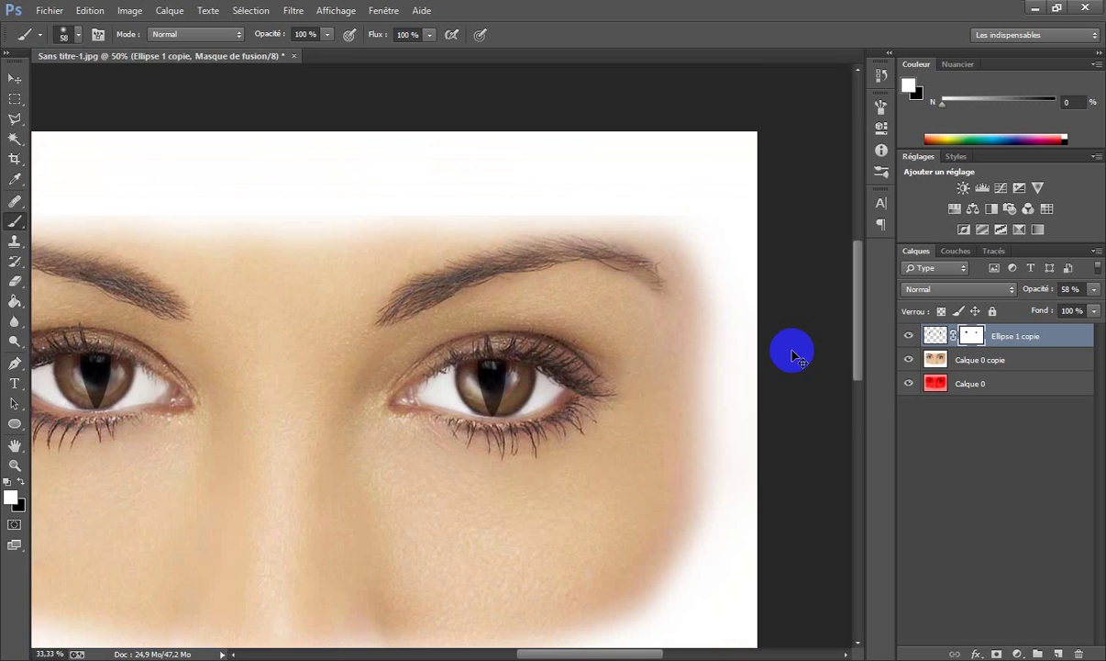
scroll(794, 355, "down", 1)
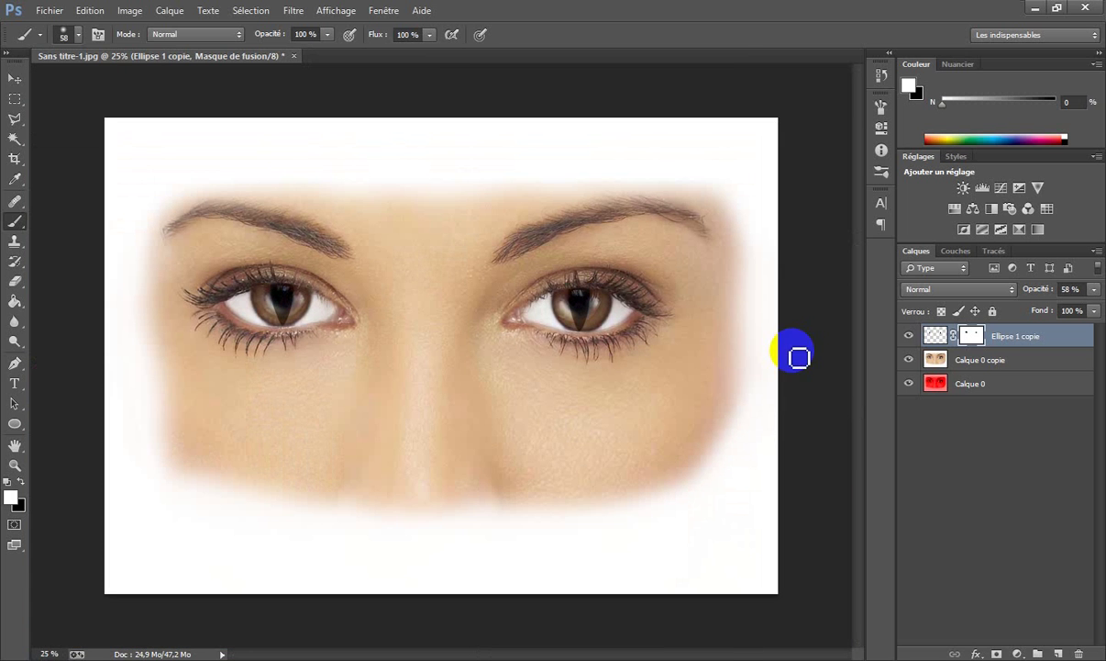
left_click(1093, 289)
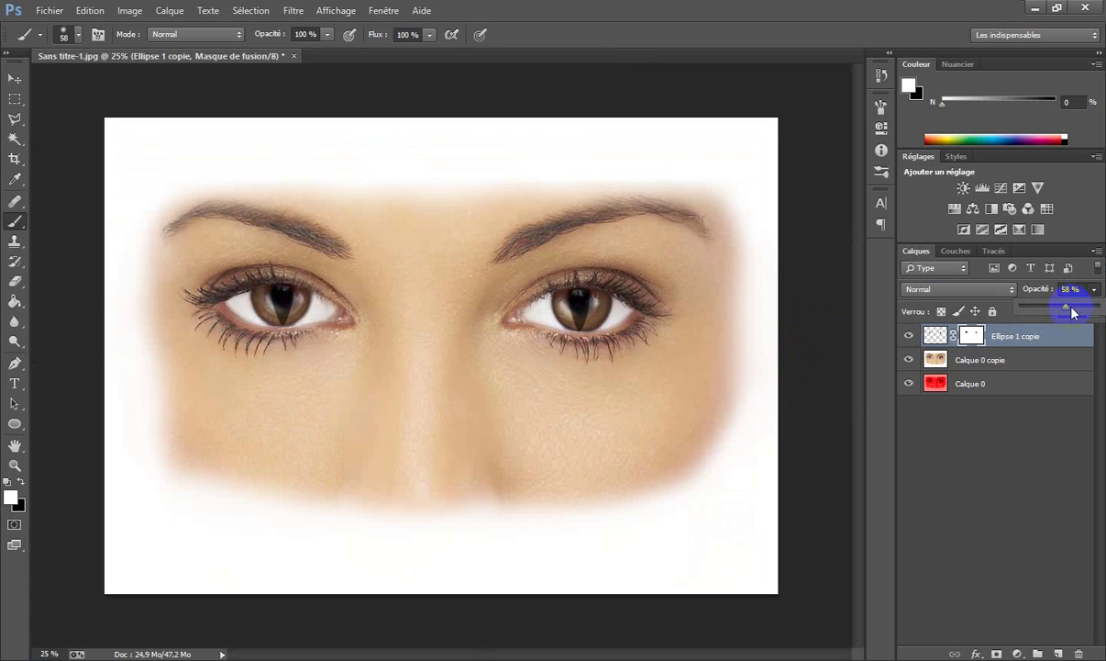
left_click_drag(1073, 313, 1100, 312)
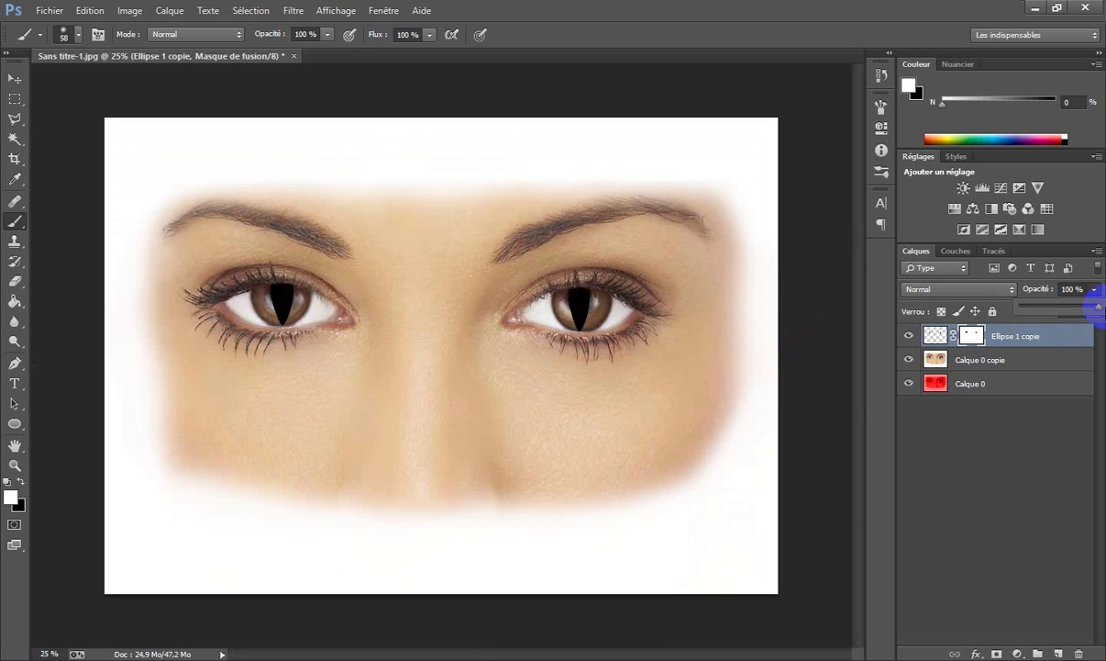
Step: Hide the Ellipse 1 copie layer, make Calque 0 copie active and choose the Polygonal Lasso for one eye's iris
left_click(1013, 358)
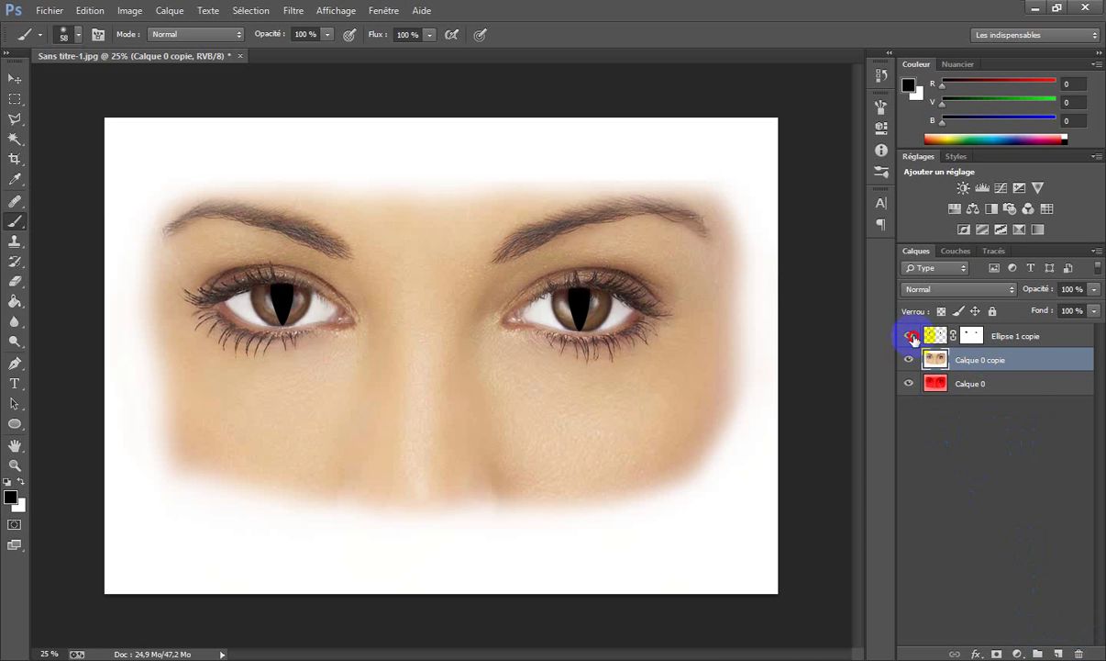
left_click(908, 336)
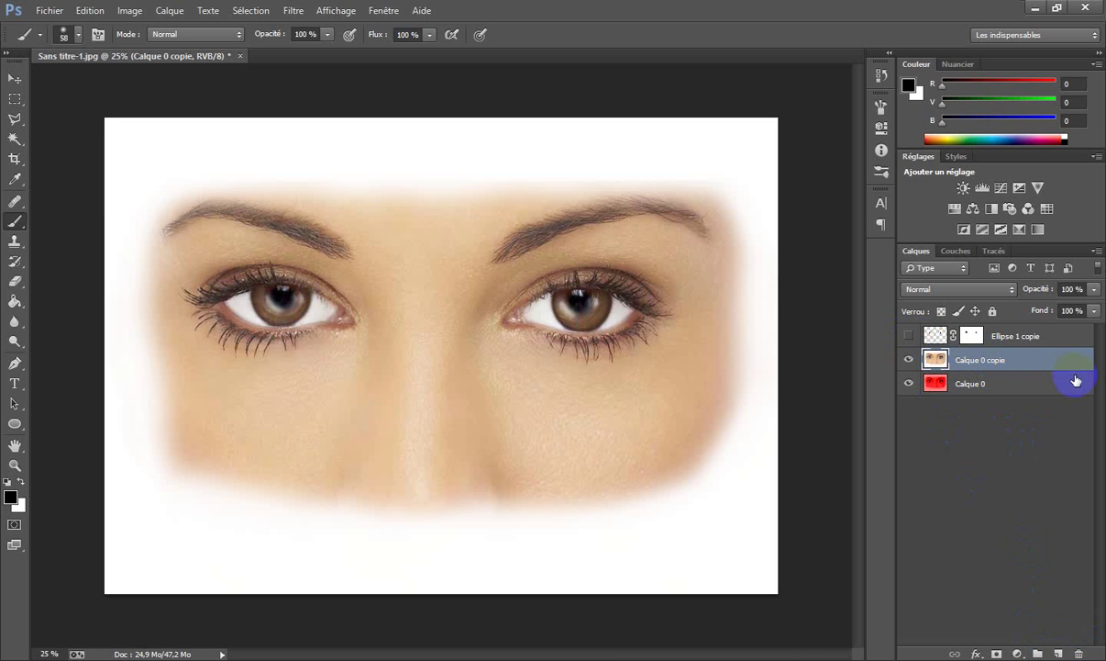
key("ctrl+plus")
key("ctrl+plus")
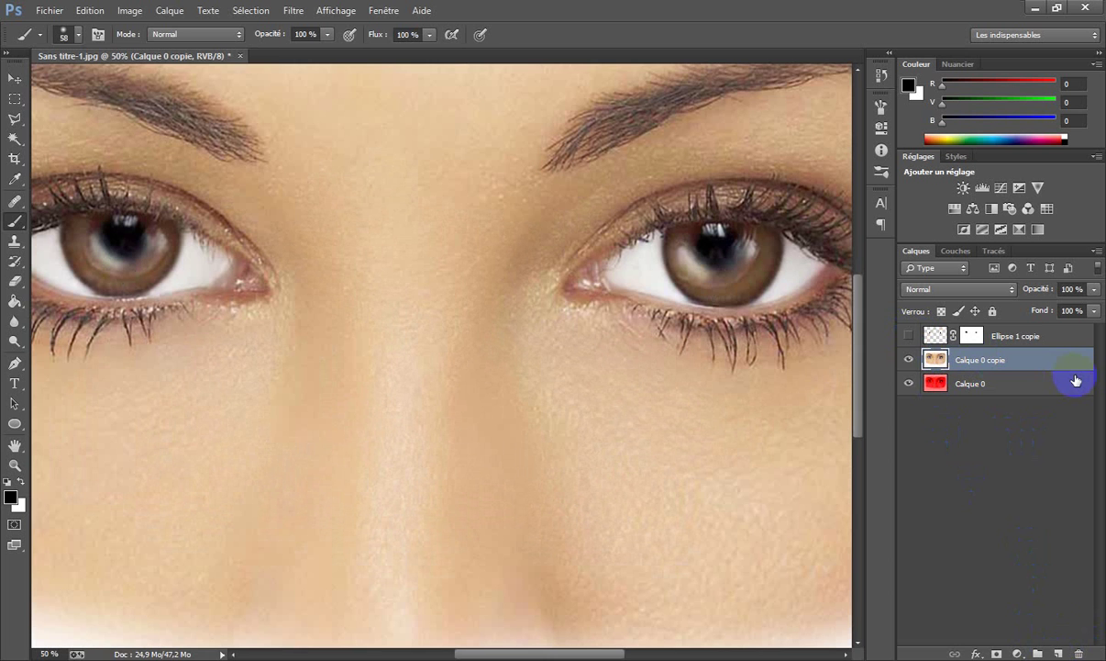
left_click_drag(1076, 379, 1028, 390)
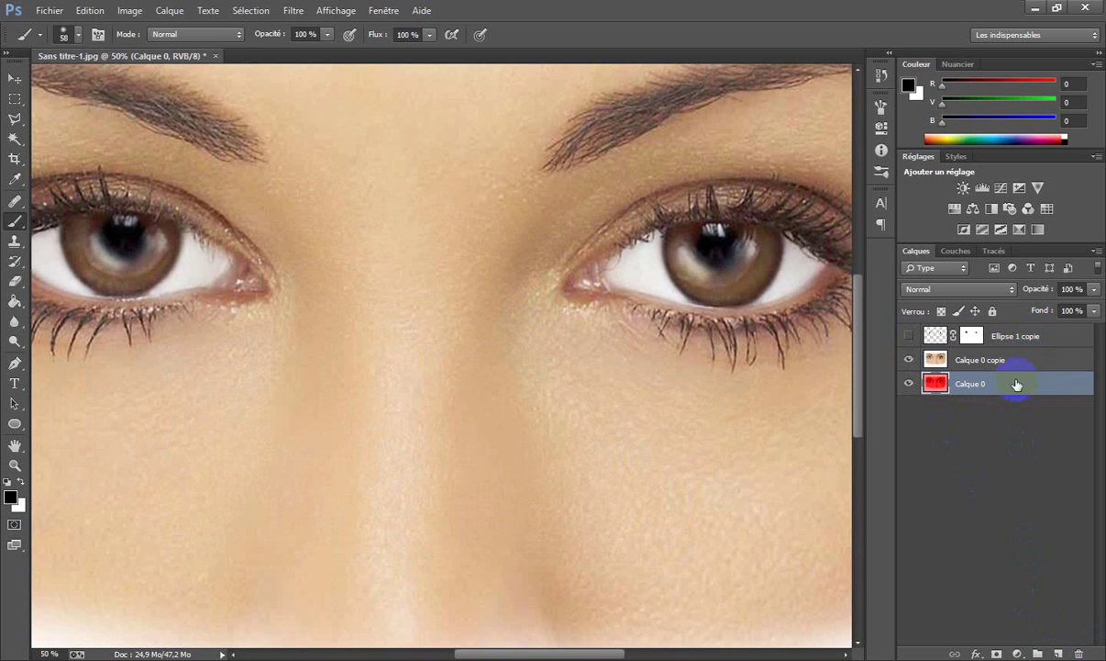
left_click(1014, 360)
left_click_drag(454, 320, 769, 351)
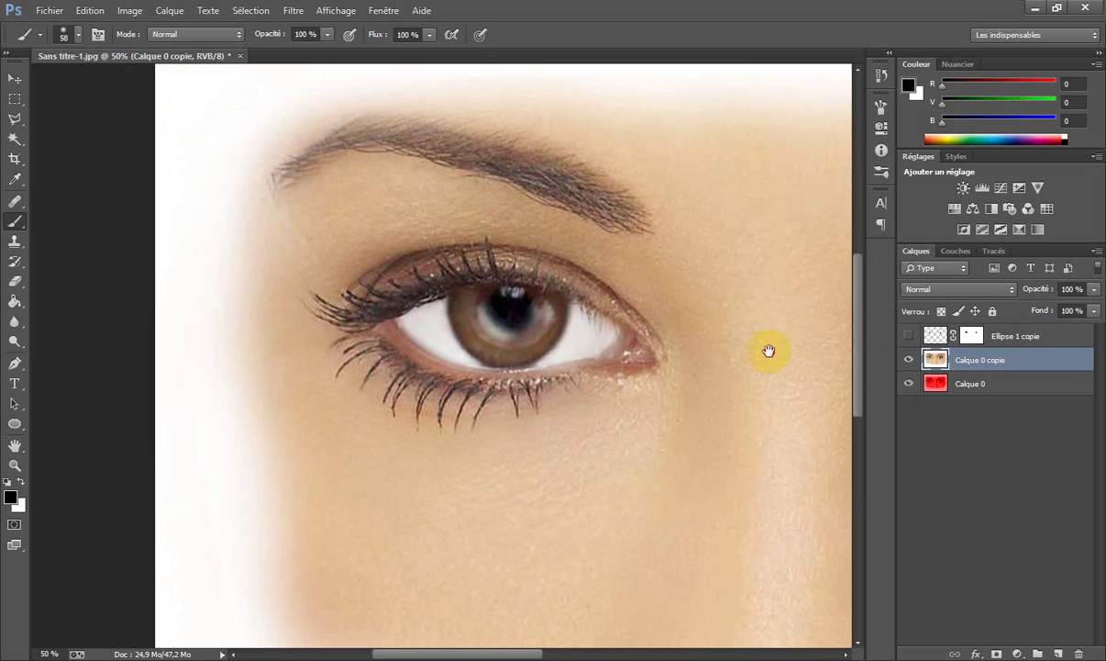
left_click(15, 118)
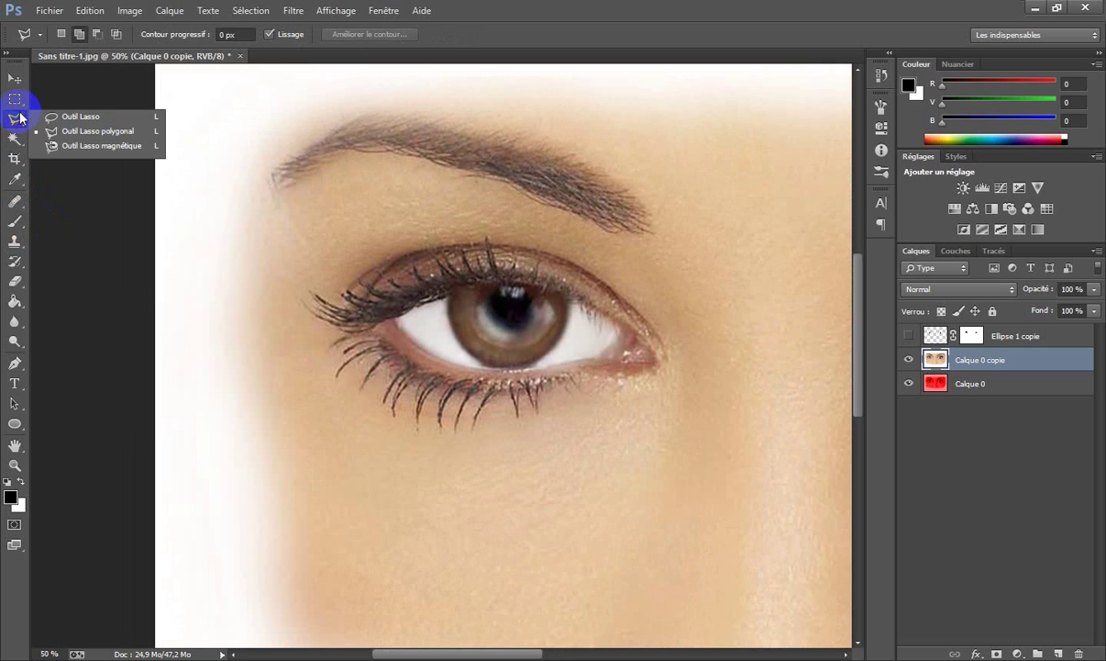
left_click(89, 133)
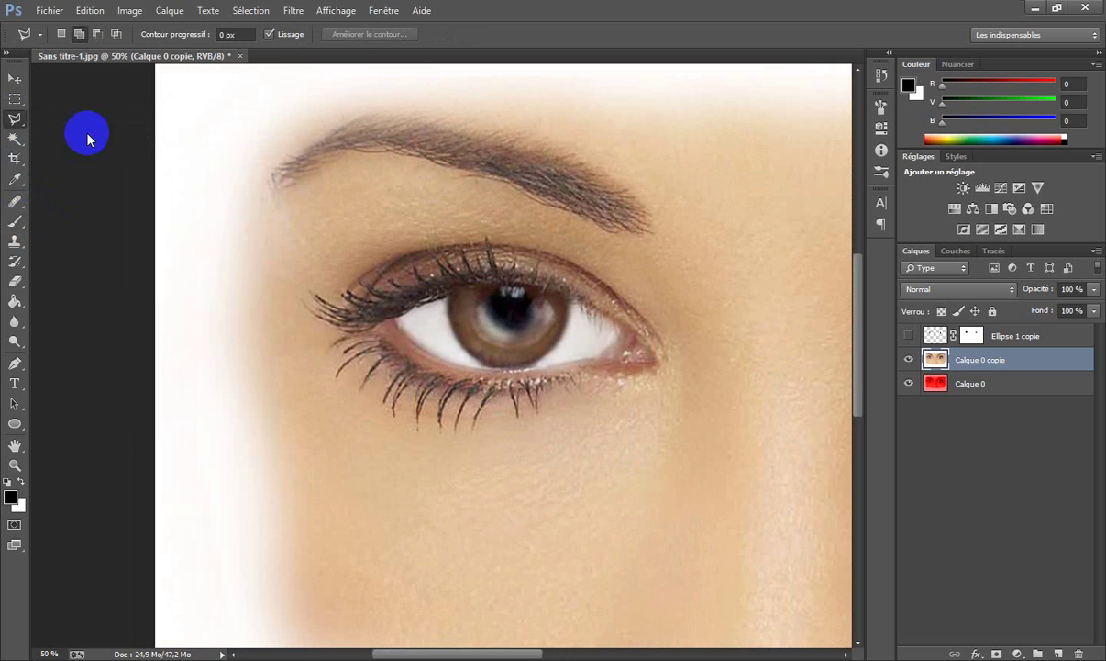
left_click(455, 296)
left_click(469, 352)
left_click(484, 358)
left_click(501, 362)
left_click(532, 359)
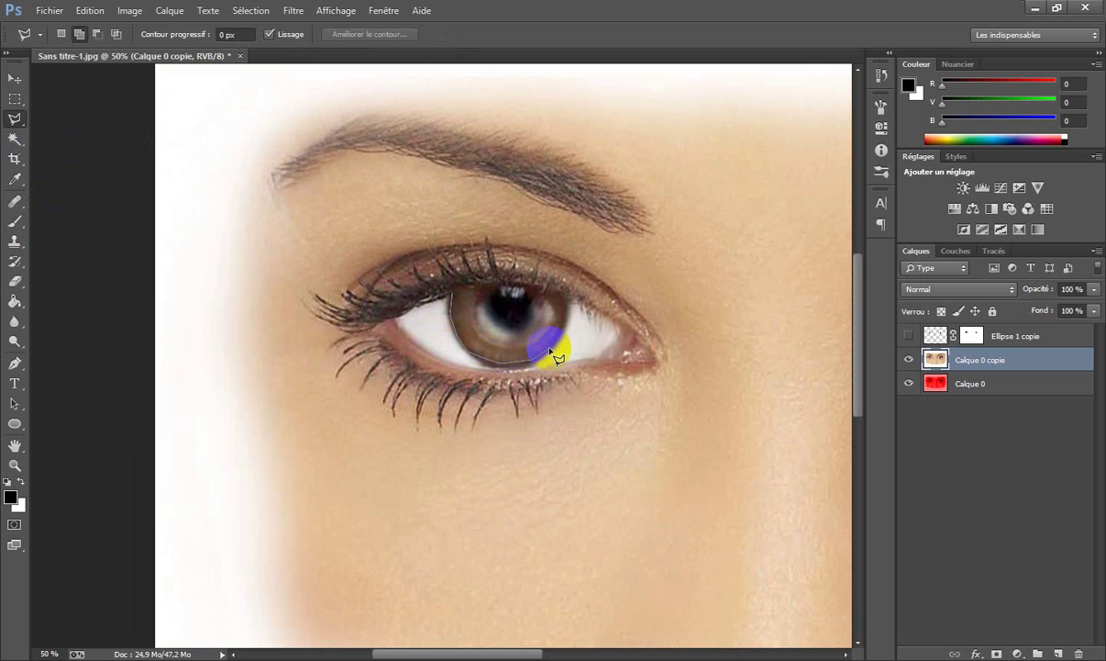
left_click(555, 343)
left_click(563, 326)
left_click(566, 304)
left_click(549, 292)
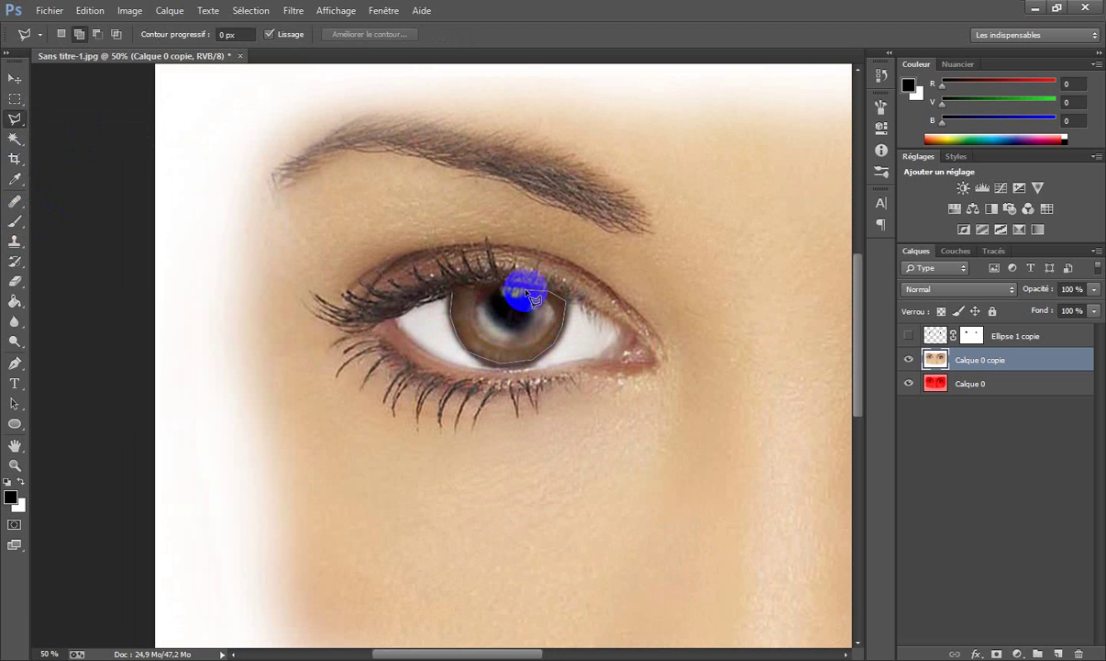
left_click(514, 285)
left_click(476, 292)
left_click(457, 295)
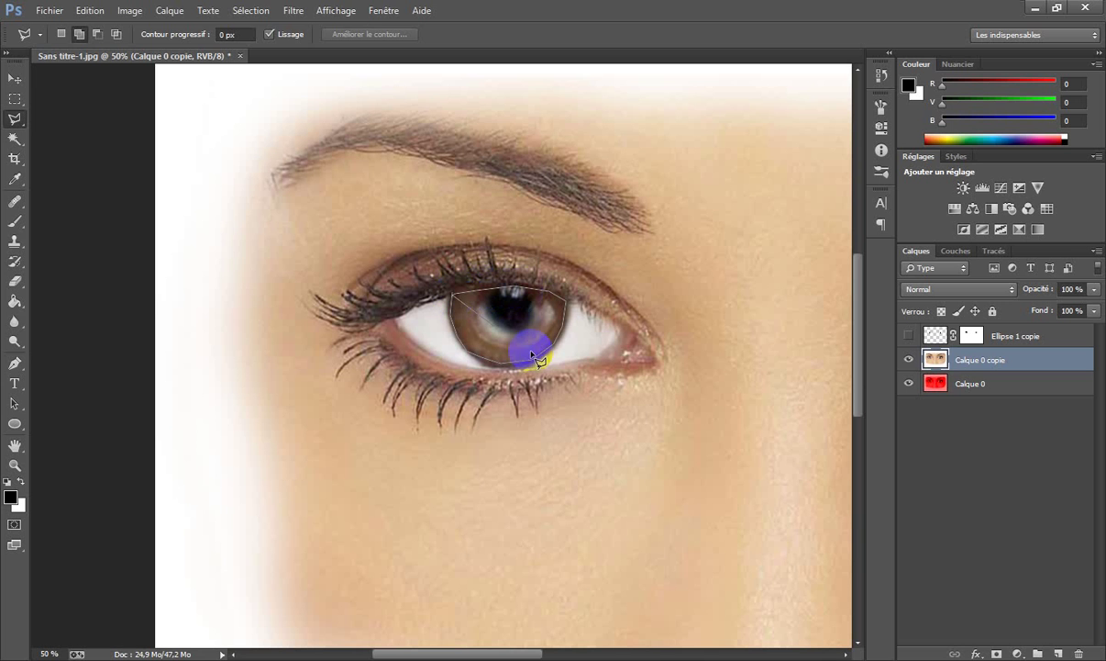
double_click(654, 400)
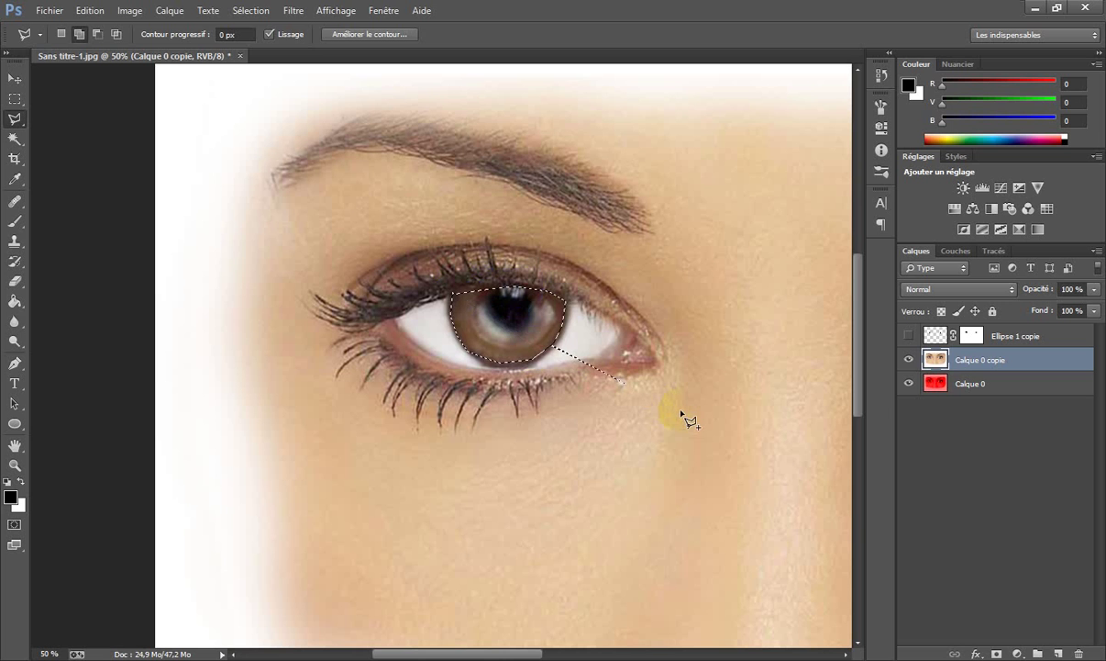
key("ctrl+d")
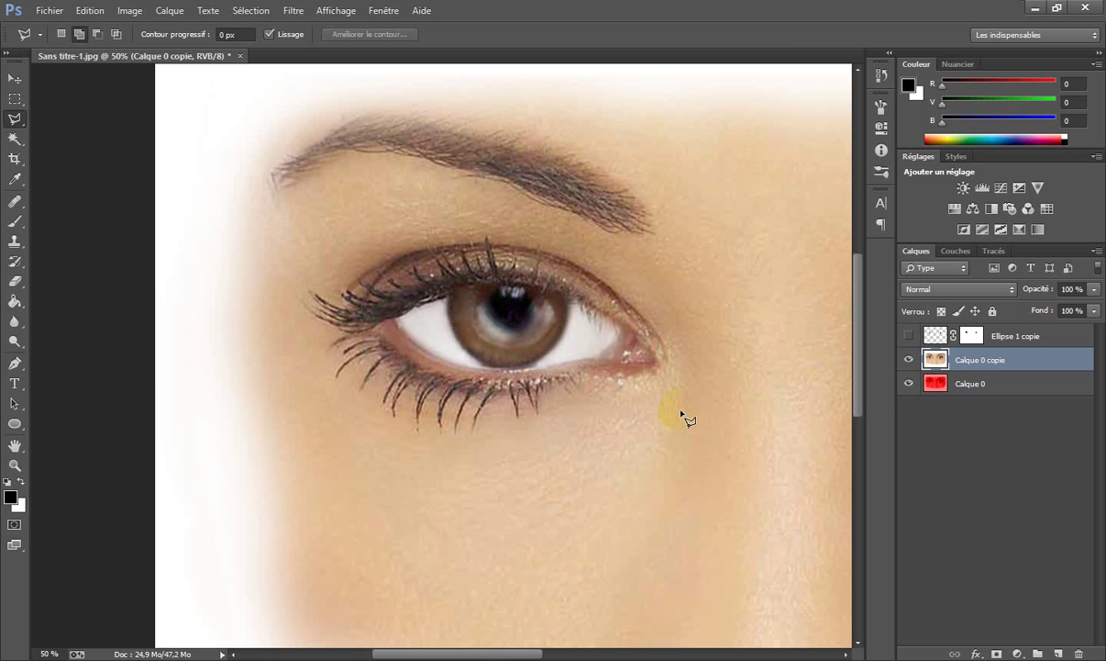
Step: Outline the first eye's iris with the Polygonal Lasso and add the other eye's iris to the selection
left_click(452, 298)
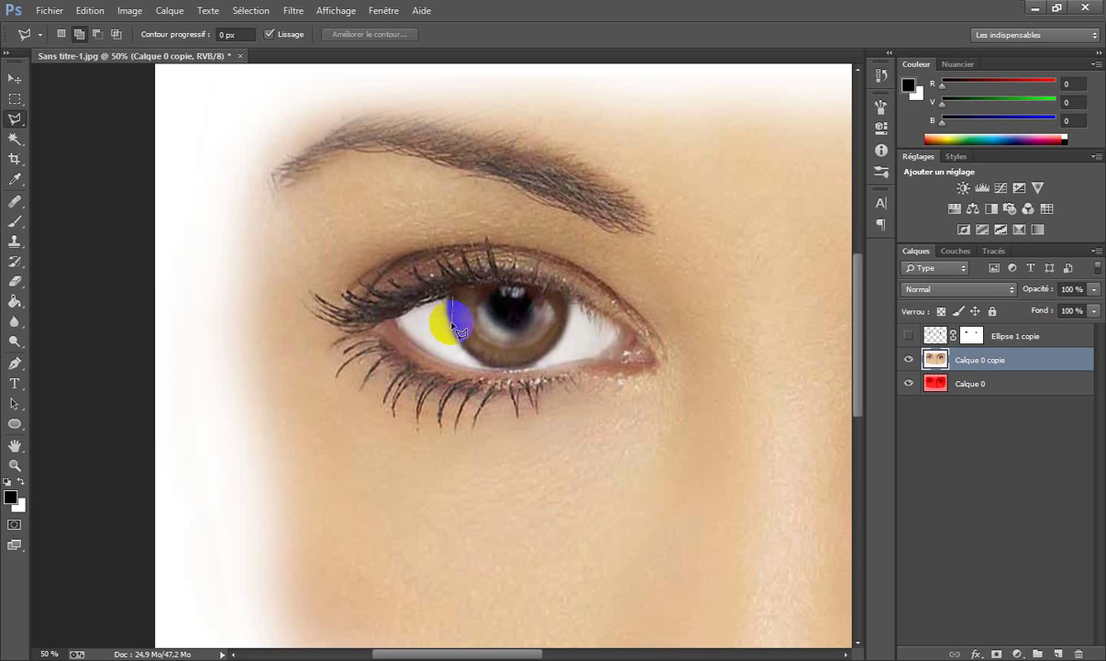
mouse_move(462, 341)
left_mouse_down()
mouse_move(483, 363)
mouse_move(542, 362)
mouse_move(557, 353)
mouse_move(562, 298)
mouse_move(512, 288)
mouse_move(452, 296)
mouse_move(462, 302)
left_mouse_up()
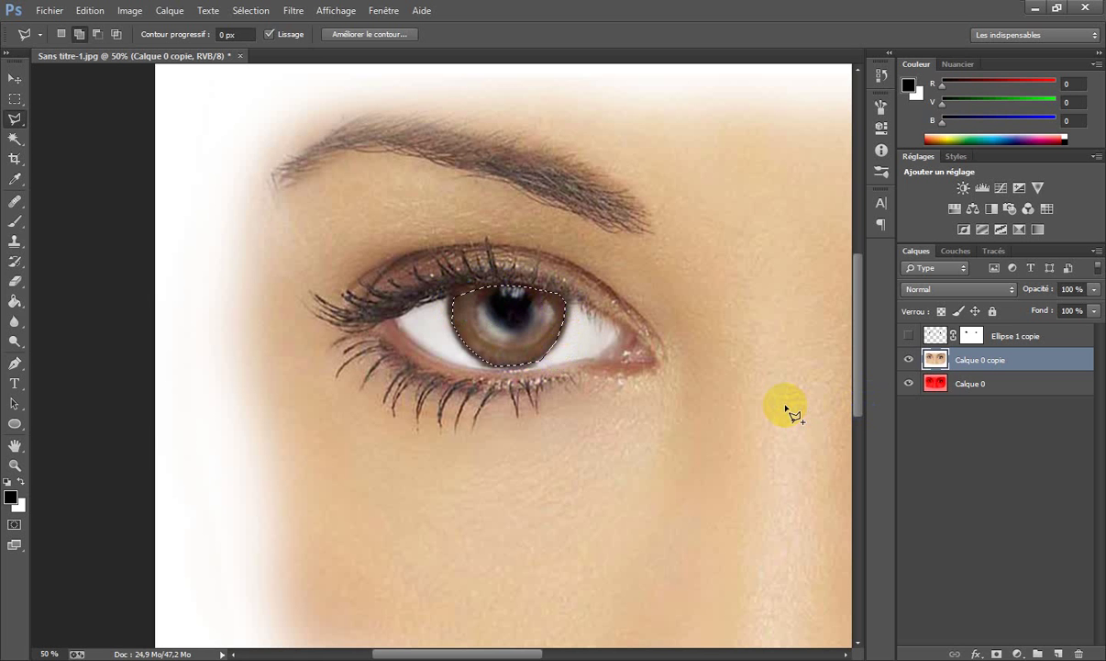
left_click_drag(768, 299, 254, 262)
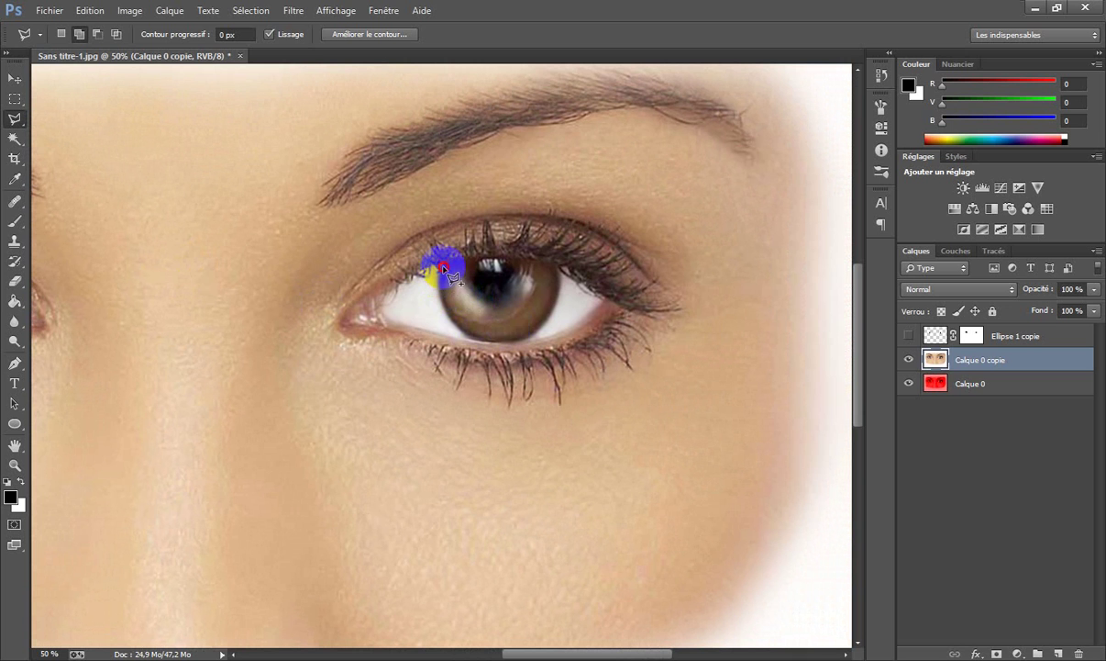
left_click(443, 265)
left_click(449, 307)
left_click(466, 329)
left_click(482, 335)
left_click(504, 339)
left_click(531, 334)
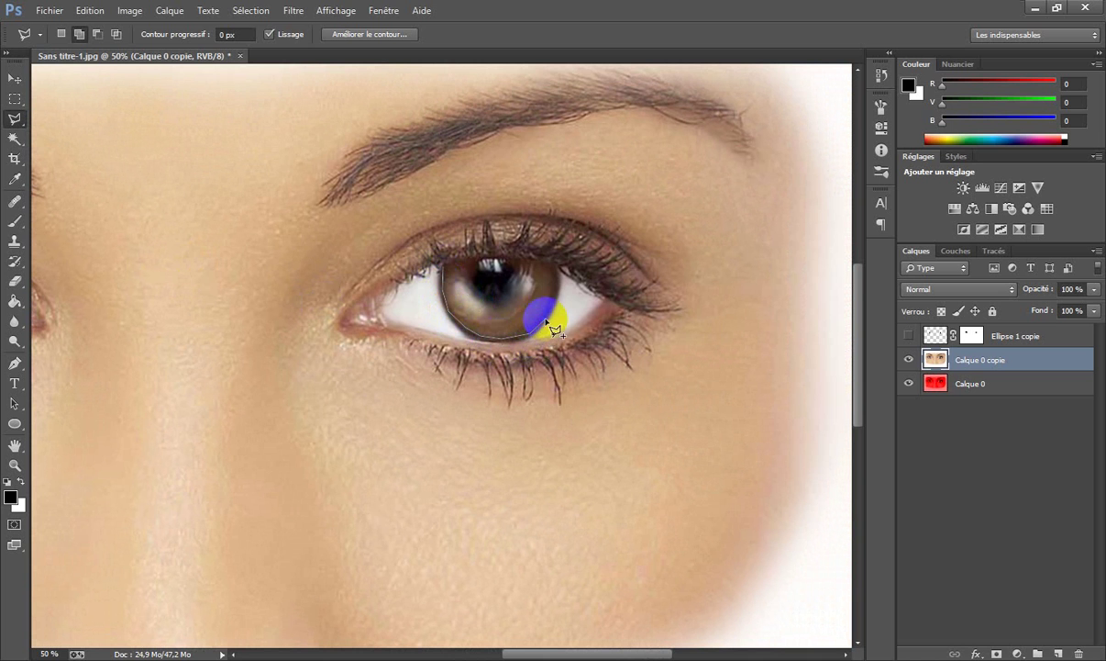
left_click(546, 318)
left_click(554, 271)
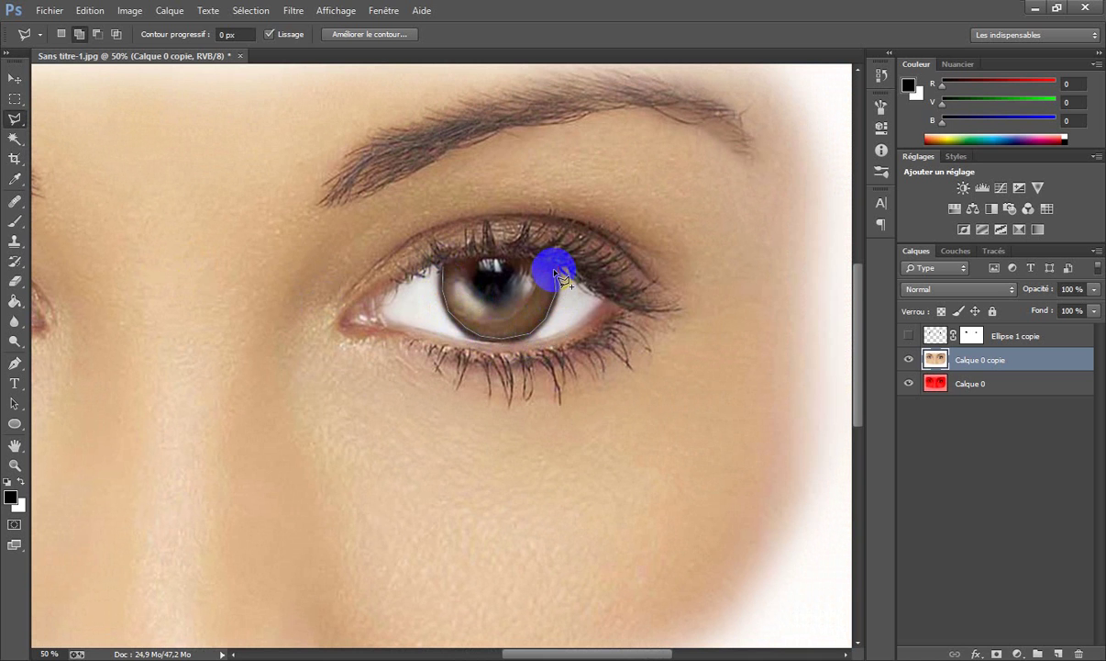
left_click(532, 258)
left_click(507, 257)
left_click(483, 259)
left_click(469, 262)
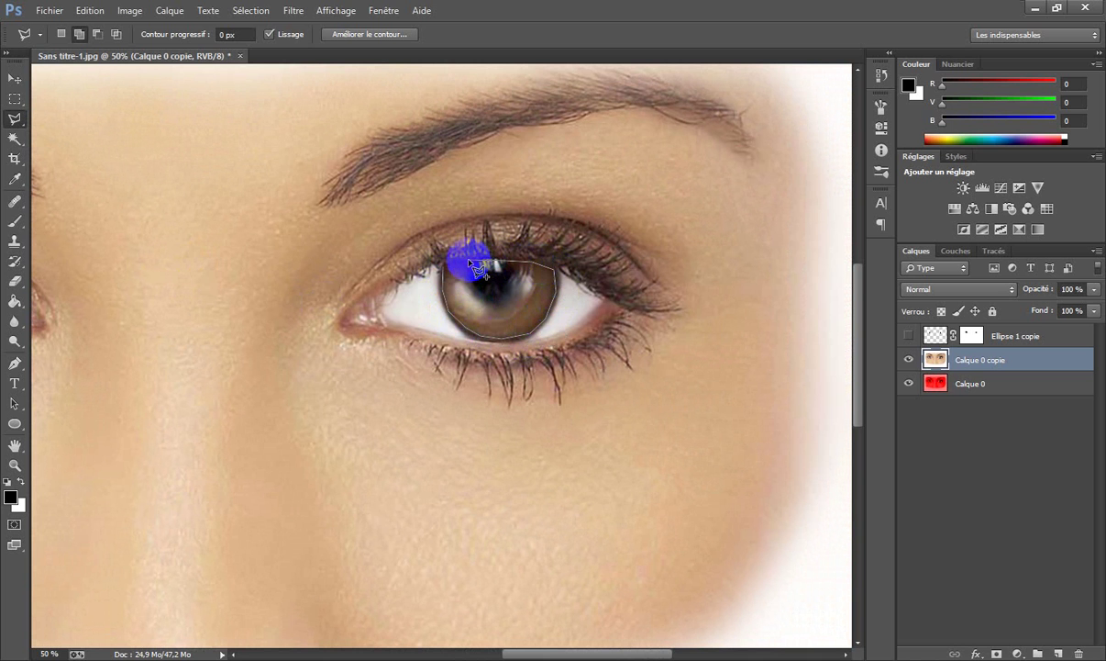
left_click(444, 268)
left_click(444, 268)
Step: Start a Photo Filter on the selected irises with the custom yellow fafd16 and a density of 100 %
left_click(130, 10)
mouse_move(185, 50)
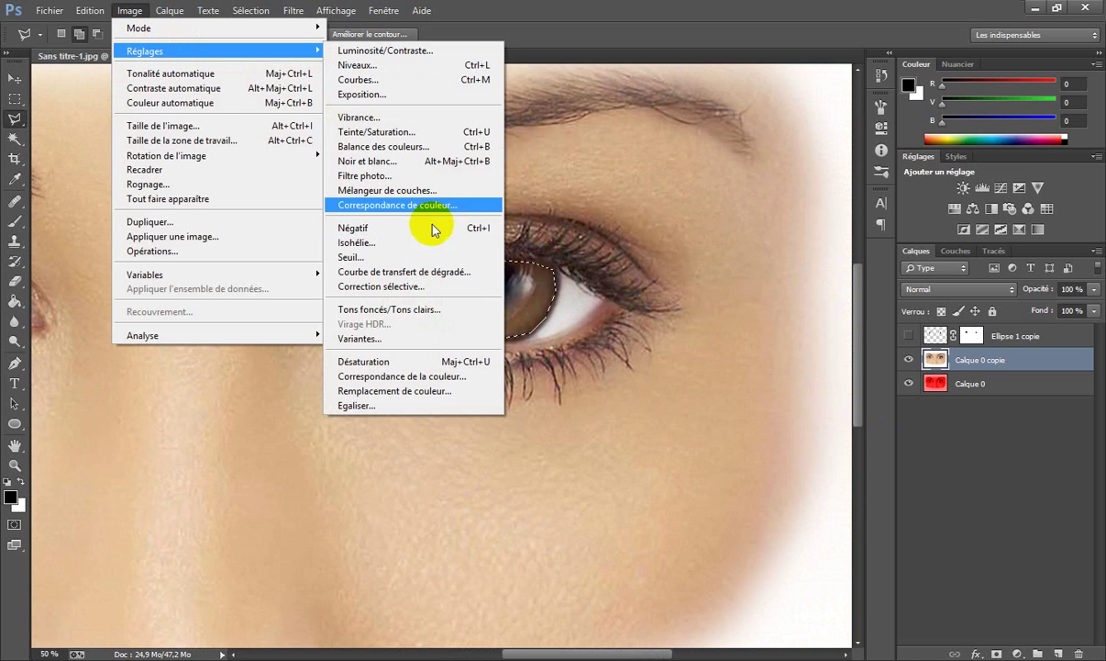
left_click(428, 176)
left_click(804, 193)
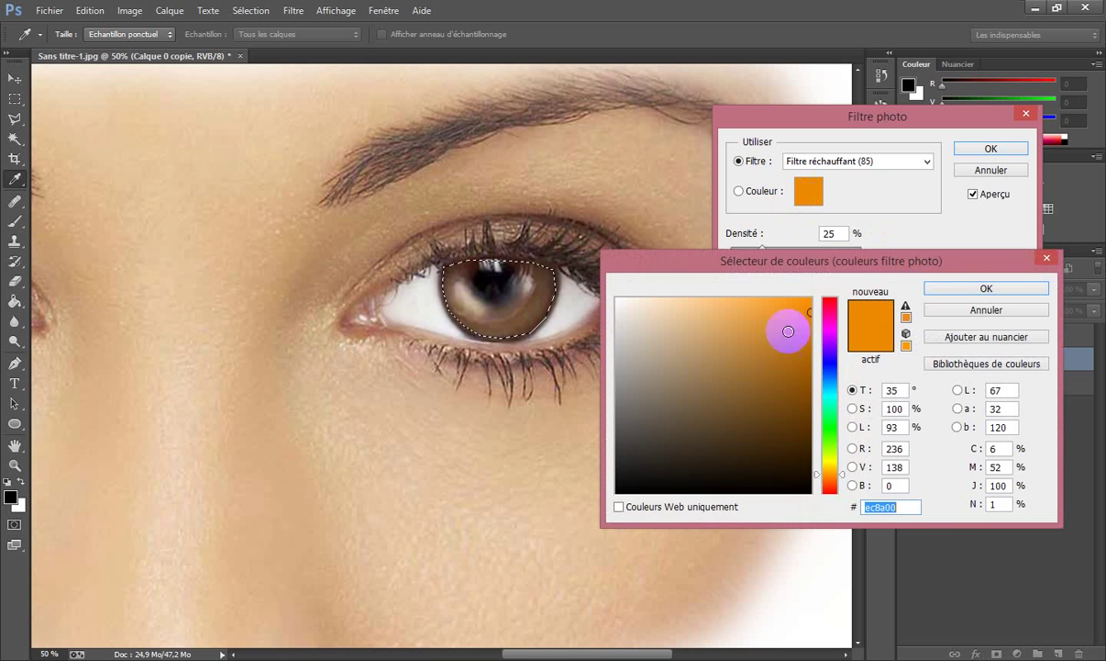
left_click(829, 461)
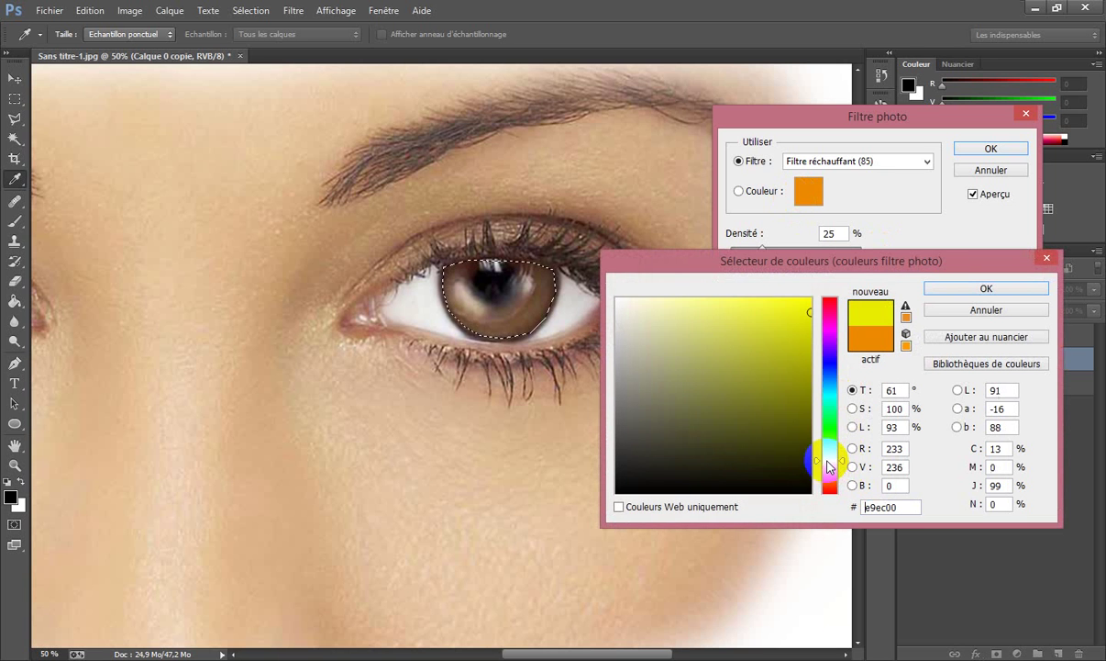
left_click(794, 300)
key("Return")
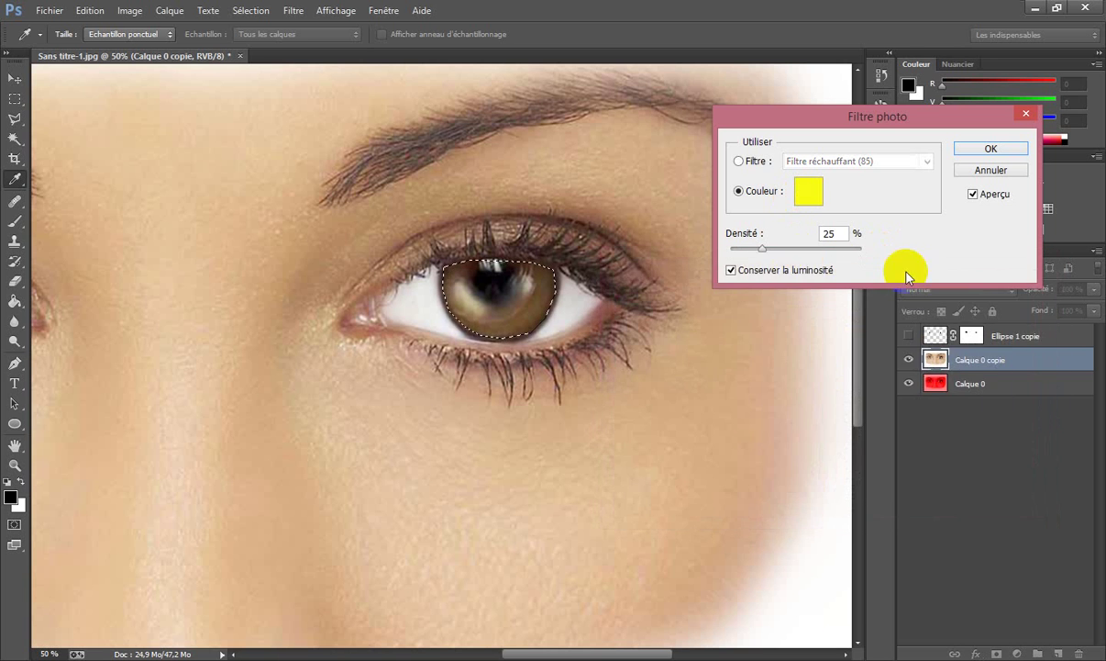
left_click_drag(762, 248, 873, 257)
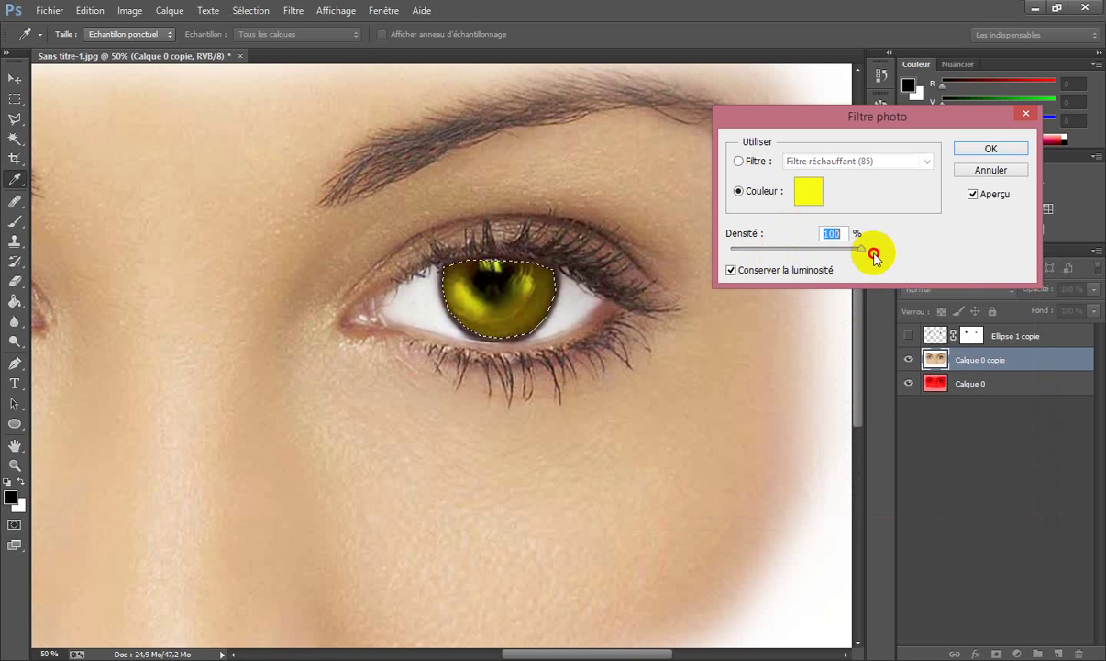
Step: Set the Photo Filter's colour to the paler yellow f7f94d and its density to 81 %, apply it and deselect the irises
left_click(807, 188)
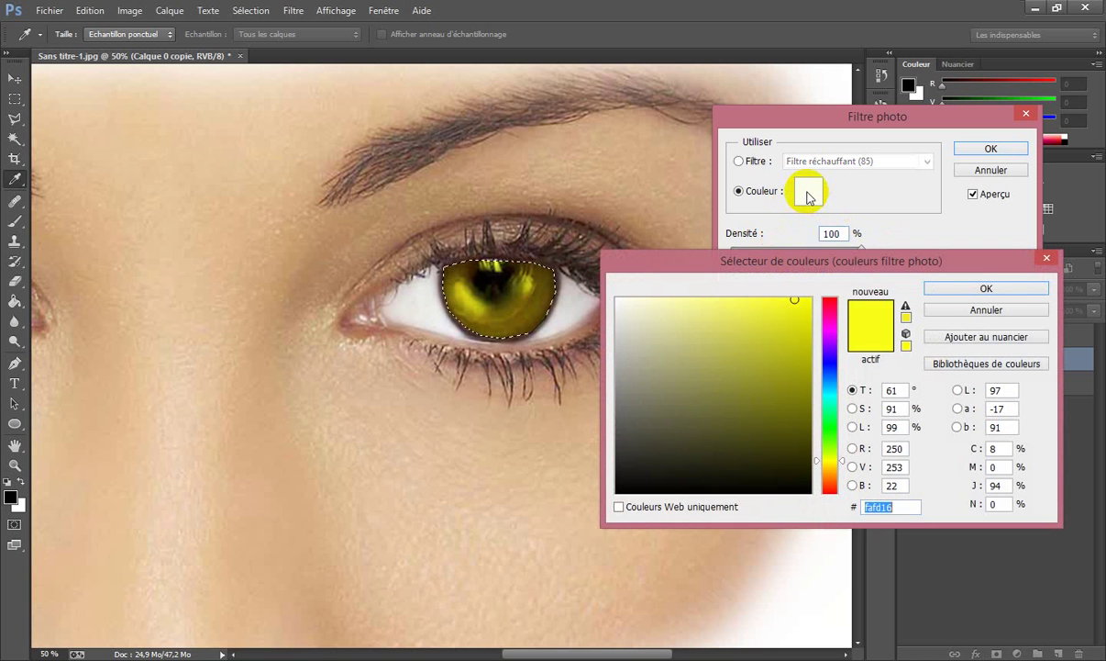
left_click(750, 302)
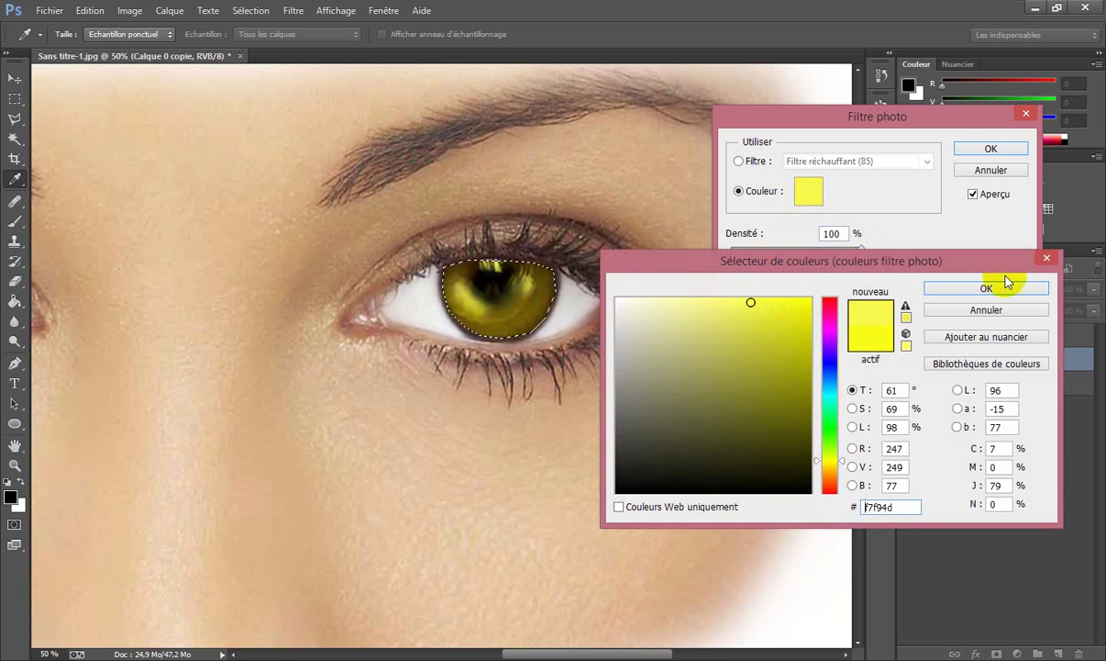
left_click(945, 288)
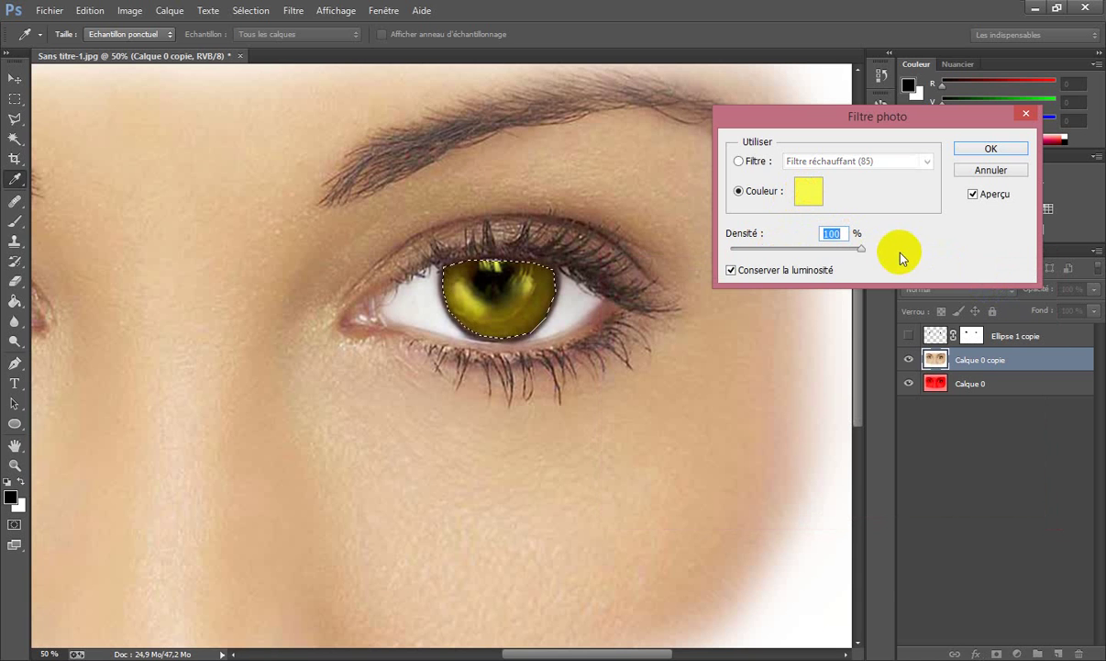
left_click_drag(861, 248, 837, 257)
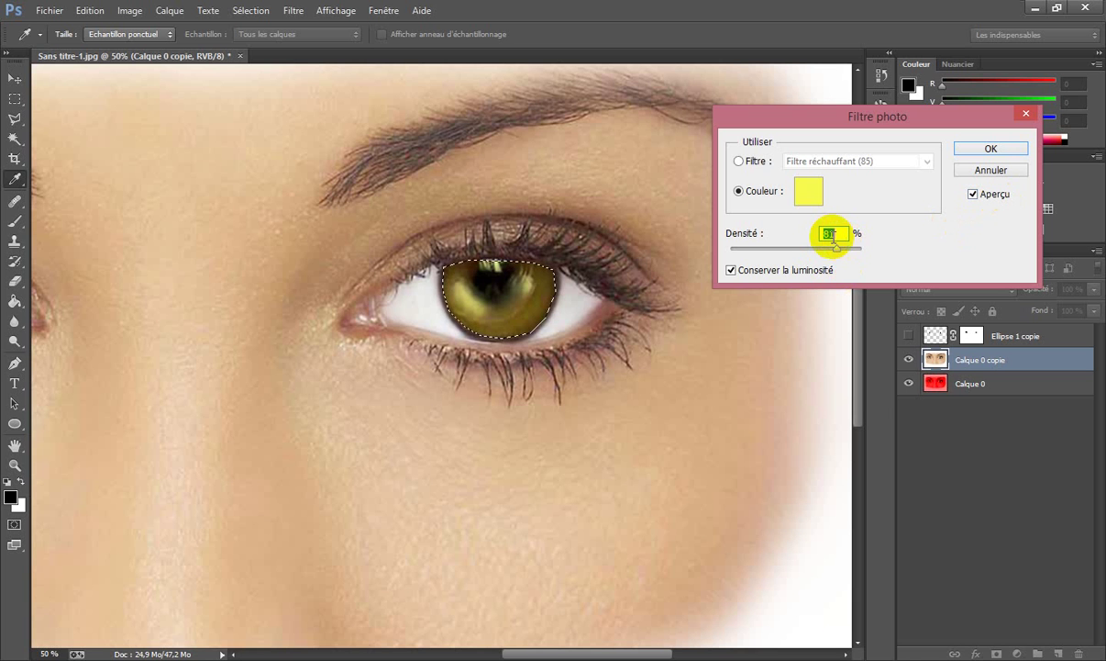
left_click(813, 197)
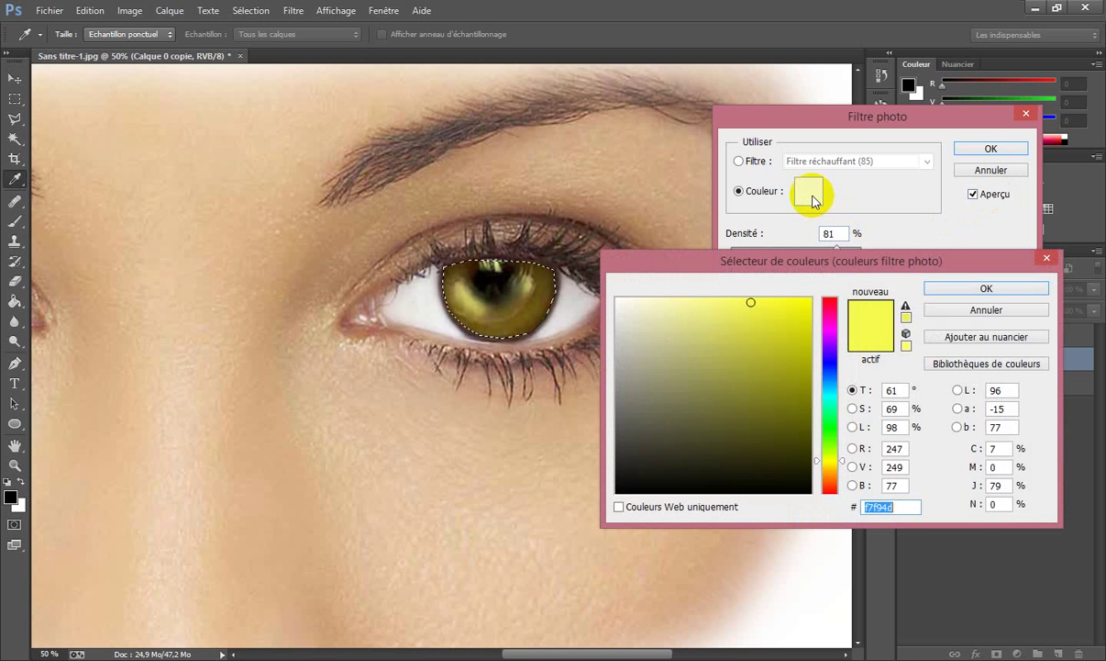
left_click(903, 506)
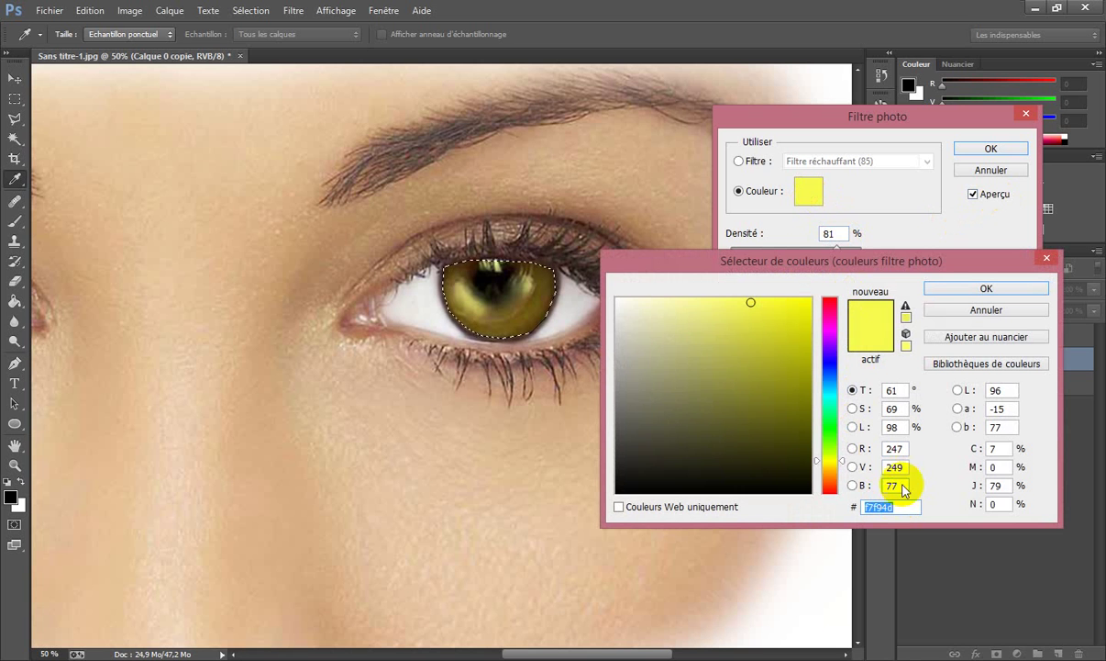
left_click(950, 288)
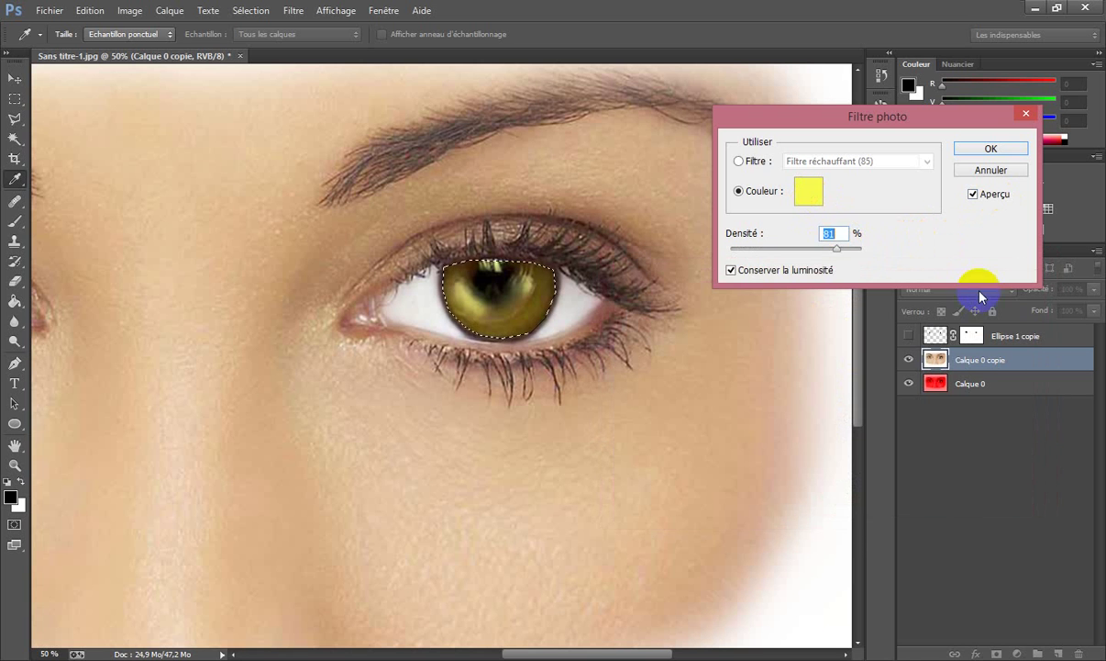
left_click(990, 149)
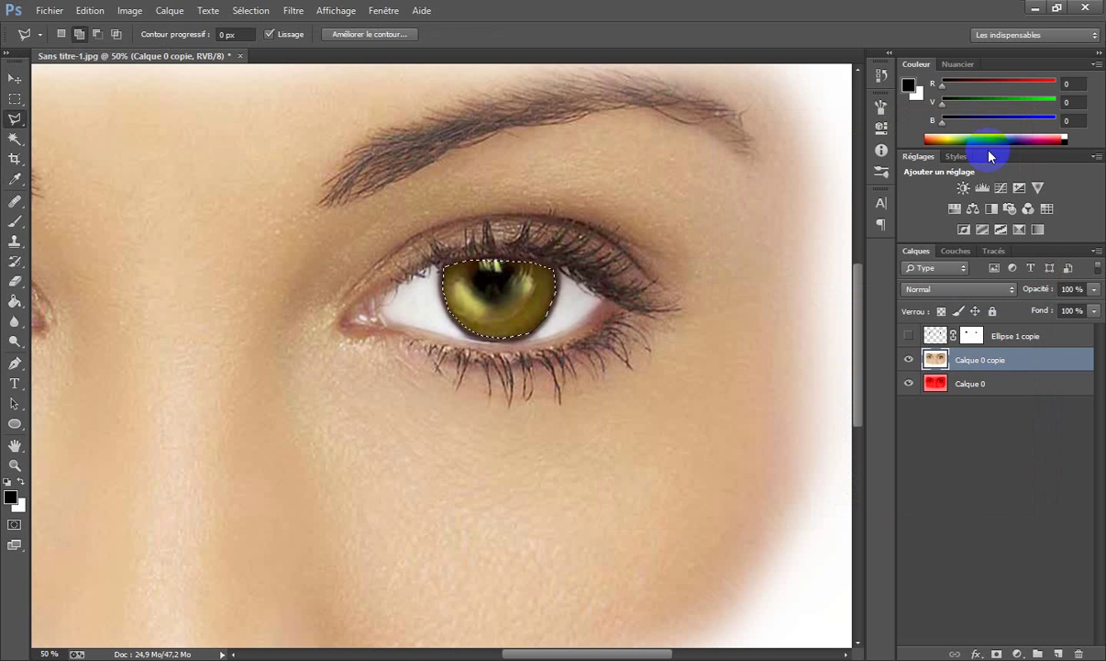
key("ctrl+d")
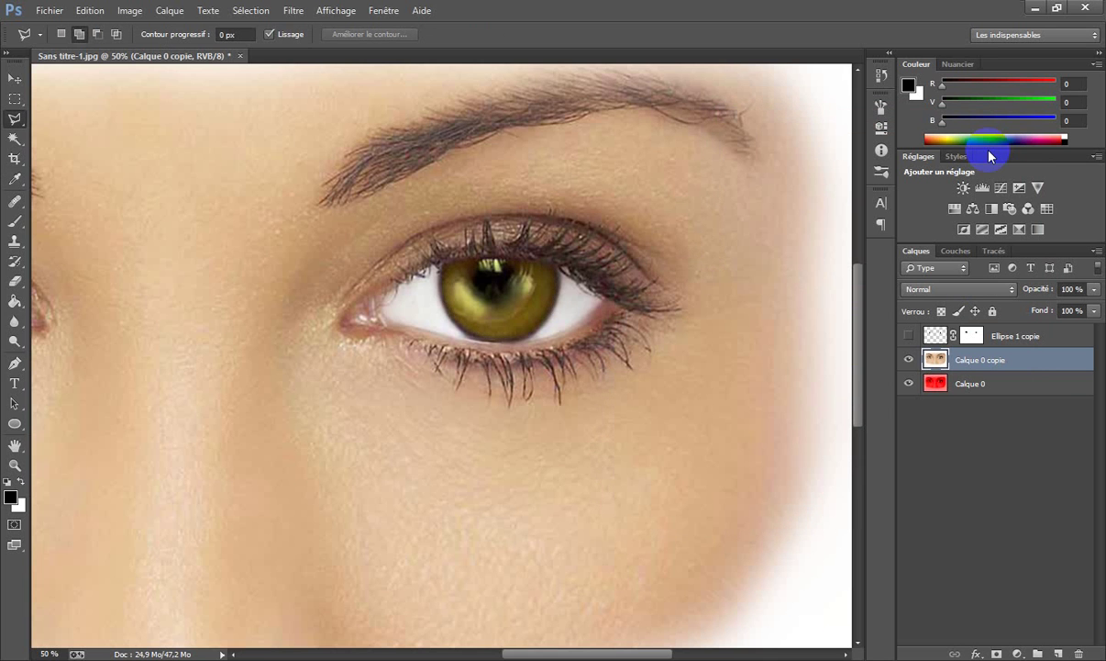
Step: Show the Ellipse 1 copie layer again and add a layer mask to Calque 0 copie
key("ctrl+minus")
key("ctrl+minus")
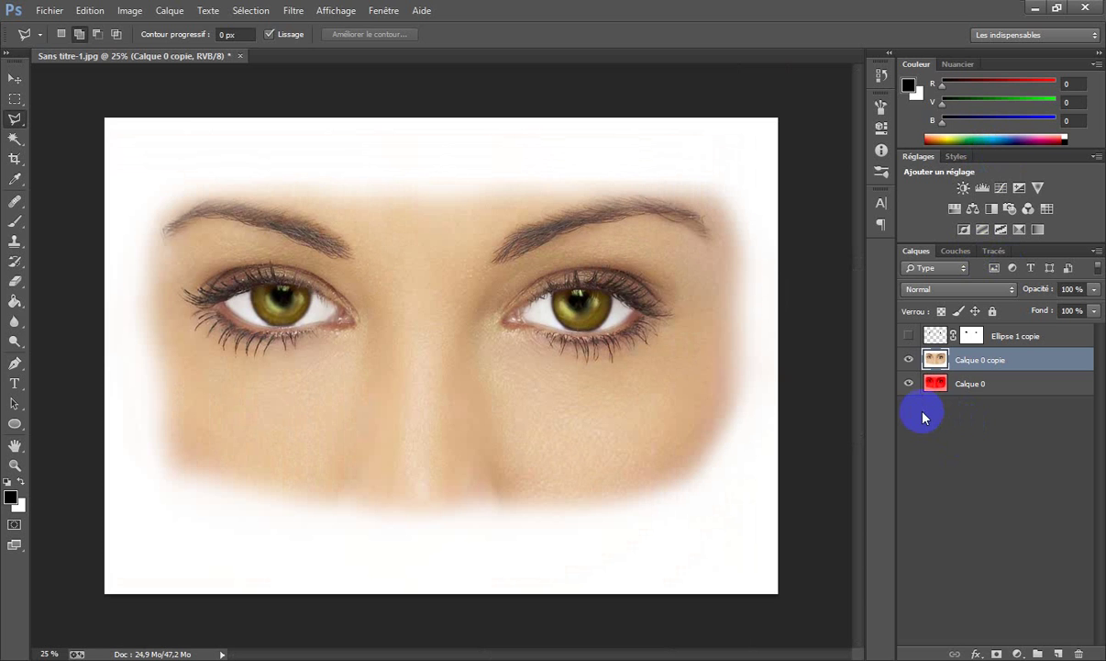
left_click(908, 336)
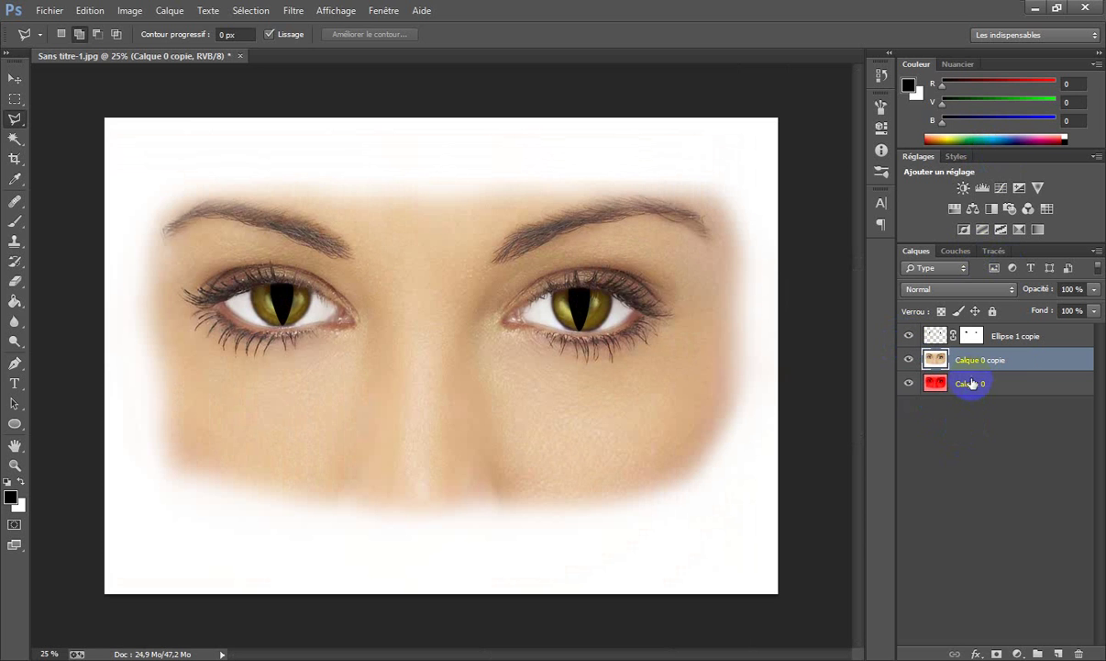
left_click(997, 653)
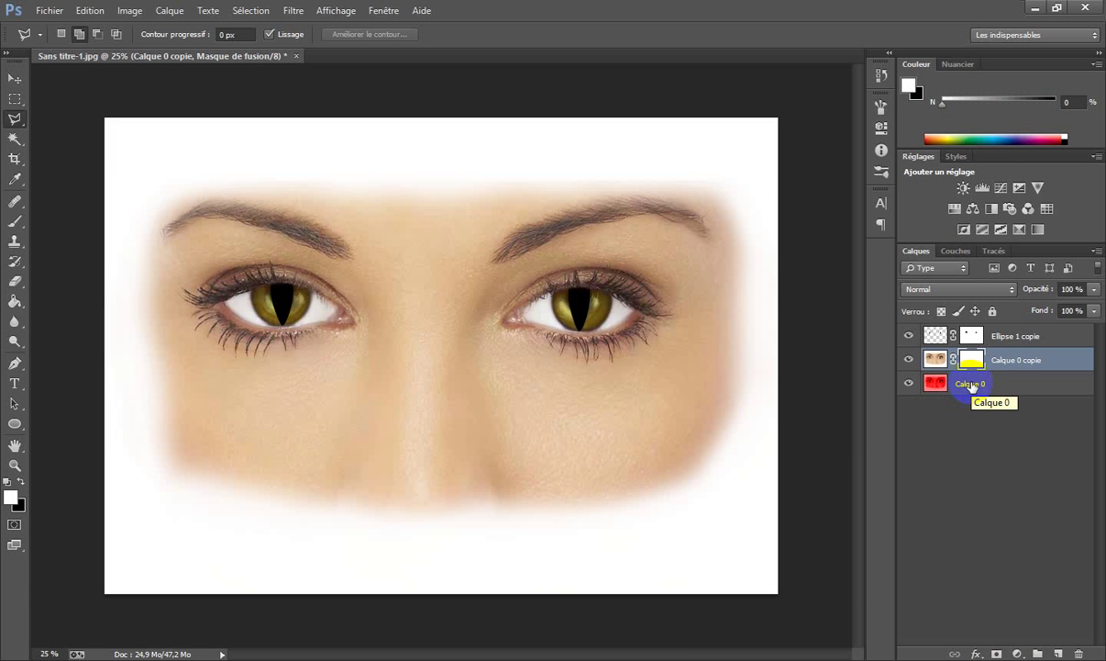
Step: Paint black with the Brush on the Calque 0 copie mask around the first eye's iris to reveal the red layer
key("ctrl+plus")
key("ctrl+plus")
key("ctrl+plus")
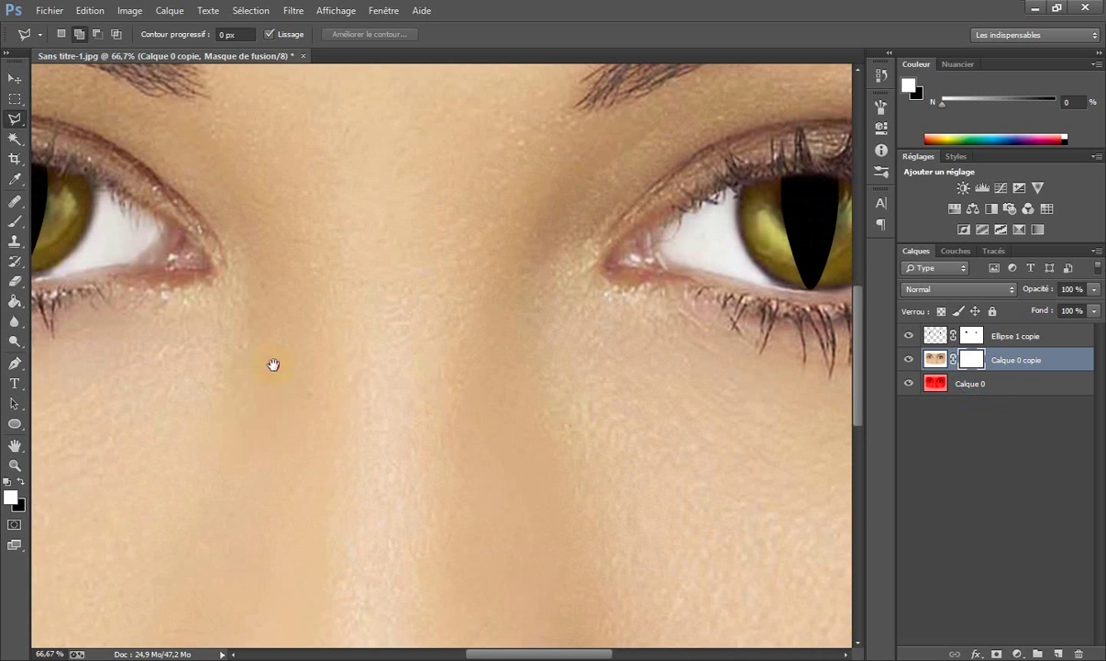
left_click_drag(273, 366, 665, 369)
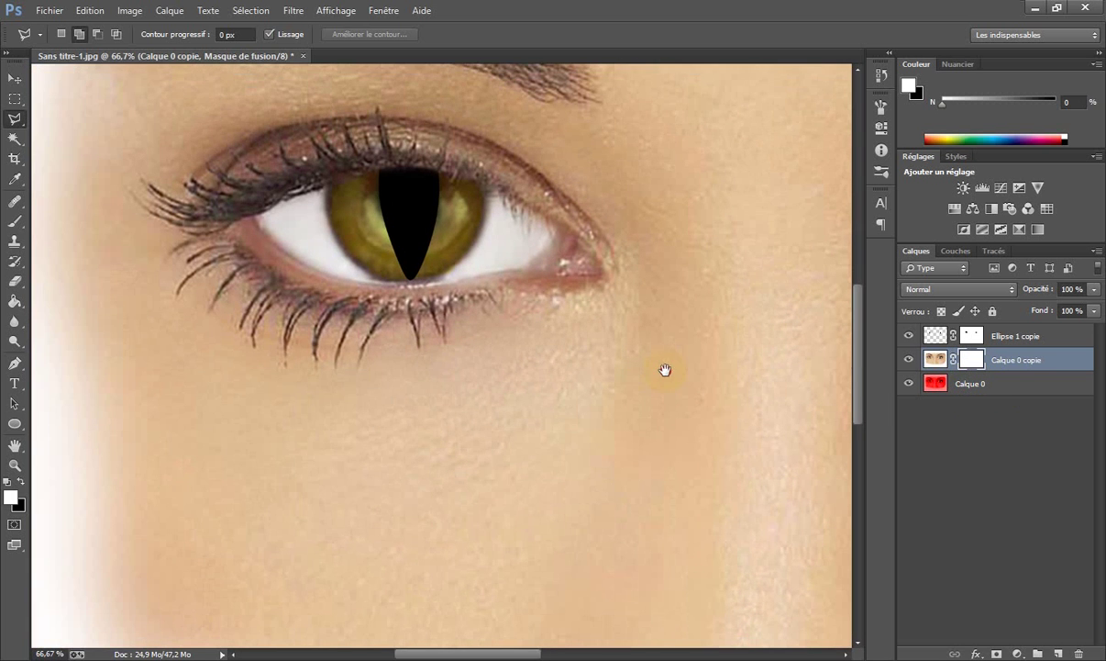
left_click(12, 222)
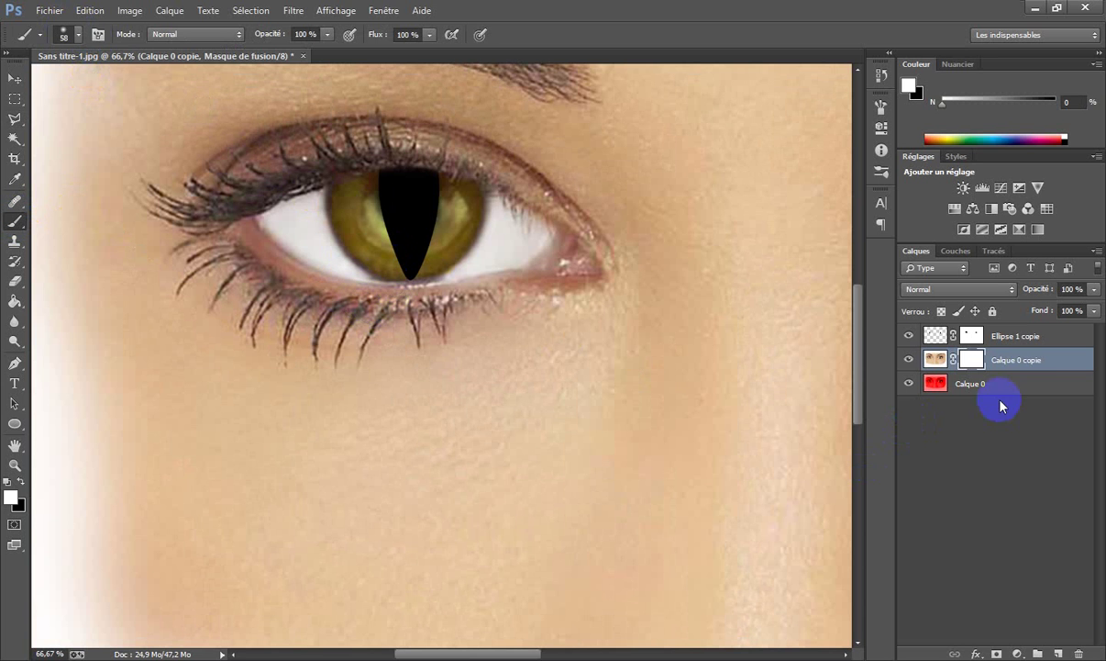
left_click(13, 481)
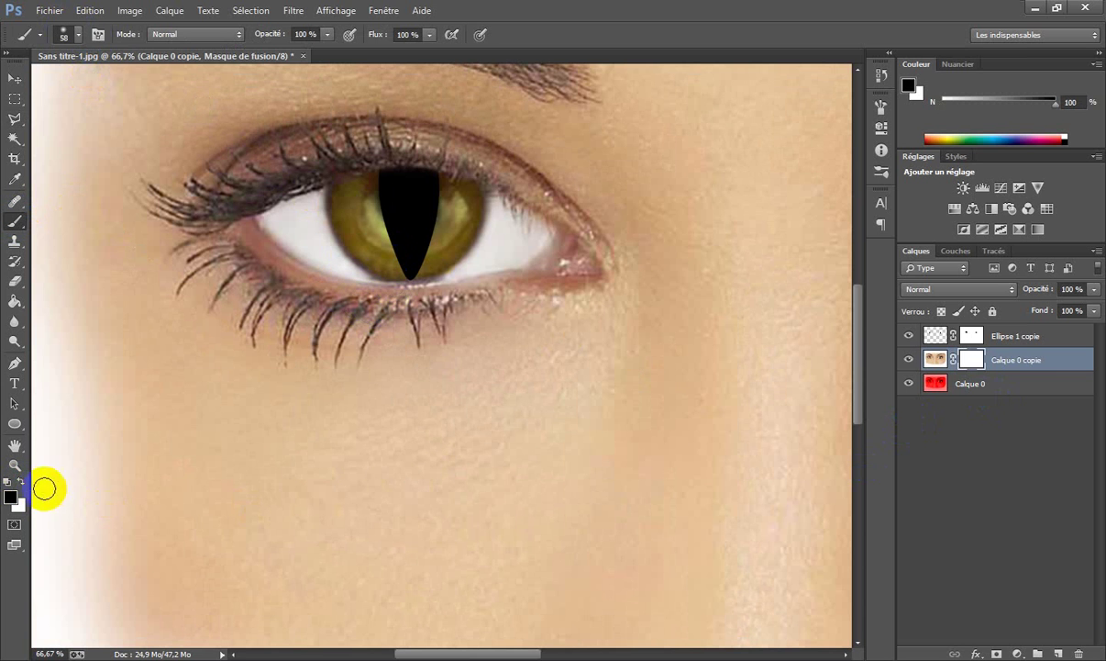
mouse_move(326, 155)
left_mouse_down()
mouse_move(336, 158)
mouse_move(334, 223)
mouse_move(329, 211)
mouse_move(399, 284)
mouse_move(457, 197)
mouse_move(458, 267)
mouse_move(459, 231)
mouse_move(484, 200)
mouse_move(445, 210)
mouse_move(454, 190)
mouse_move(433, 246)
mouse_move(443, 274)
mouse_move(367, 314)
mouse_move(331, 192)
mouse_move(355, 176)
mouse_move(348, 240)
mouse_move(339, 213)
mouse_move(445, 179)
mouse_move(474, 224)
mouse_move(441, 262)
left_mouse_up()
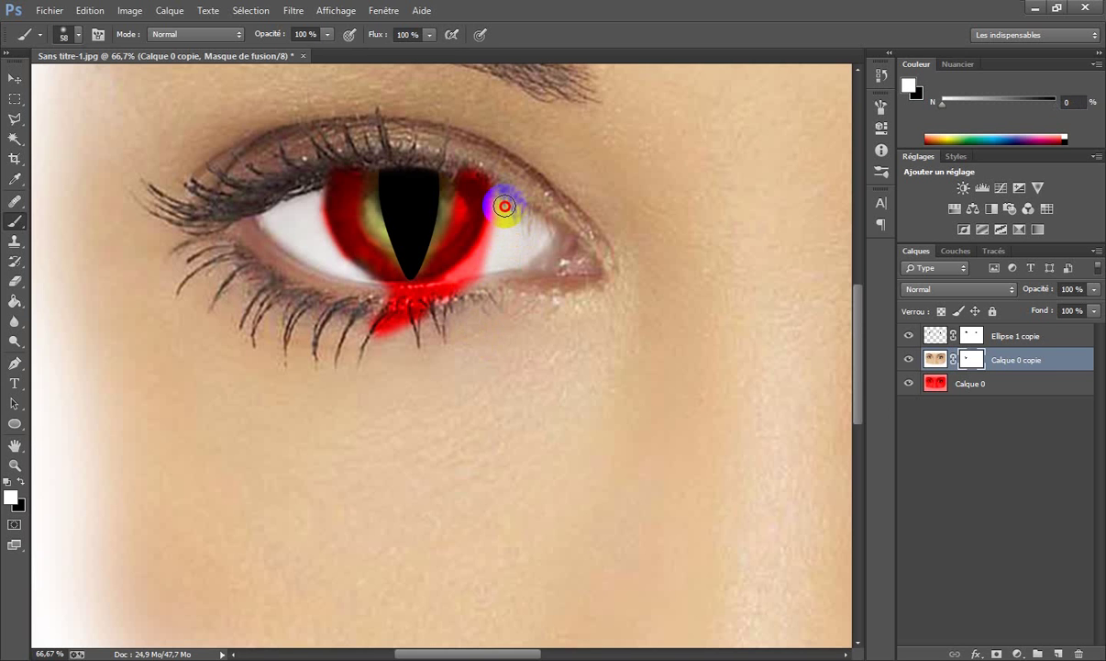
Step: Paint white on the mask to remove red spilling outside the first iris, touching up its lower edge with black
mouse_move(505, 206)
left_mouse_down()
mouse_move(453, 284)
mouse_move(373, 296)
mouse_move(446, 296)
mouse_move(494, 275)
mouse_move(384, 317)
mouse_move(450, 312)
mouse_move(387, 332)
left_mouse_up()
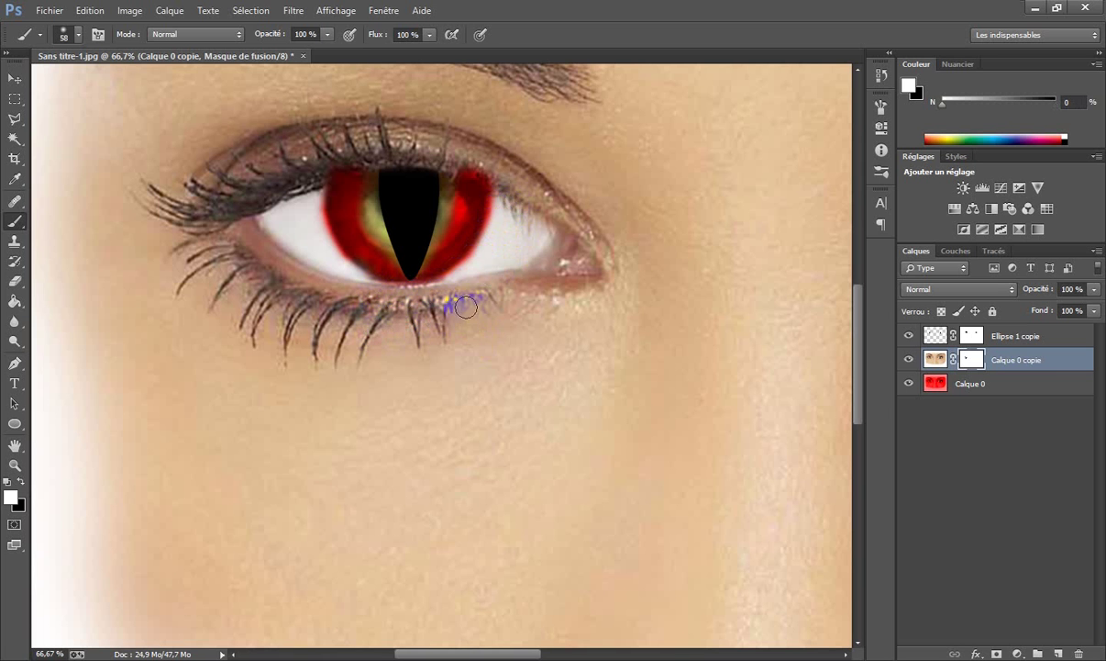
mouse_move(484, 168)
left_mouse_down()
mouse_move(514, 179)
mouse_move(420, 154)
mouse_move(301, 172)
mouse_move(366, 158)
mouse_move(333, 163)
mouse_move(360, 145)
mouse_move(288, 184)
mouse_move(311, 204)
mouse_move(333, 264)
mouse_move(305, 188)
mouse_move(306, 224)
mouse_move(311, 204)
mouse_move(315, 223)
left_mouse_up()
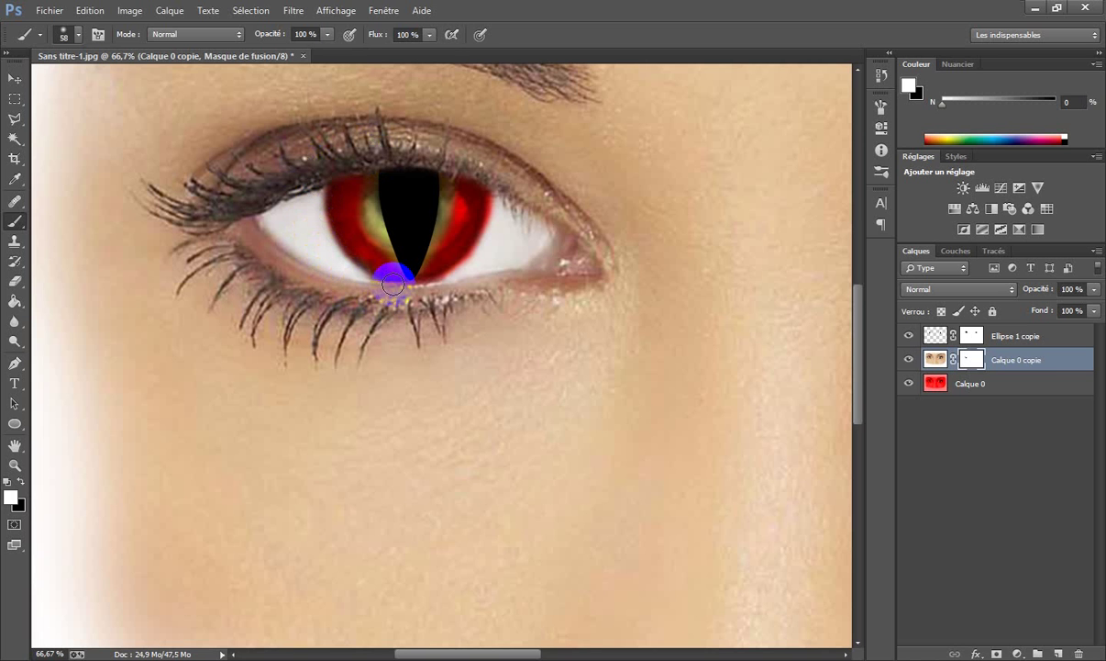
key("x")
mouse_move(388, 265)
left_mouse_down()
mouse_move(357, 246)
mouse_move(368, 250)
mouse_move(368, 230)
mouse_move(404, 261)
mouse_move(371, 237)
mouse_move(399, 260)
mouse_move(426, 240)
mouse_move(421, 258)
mouse_move(368, 211)
mouse_move(354, 178)
mouse_move(358, 244)
left_mouse_up()
key("x")
key("x")
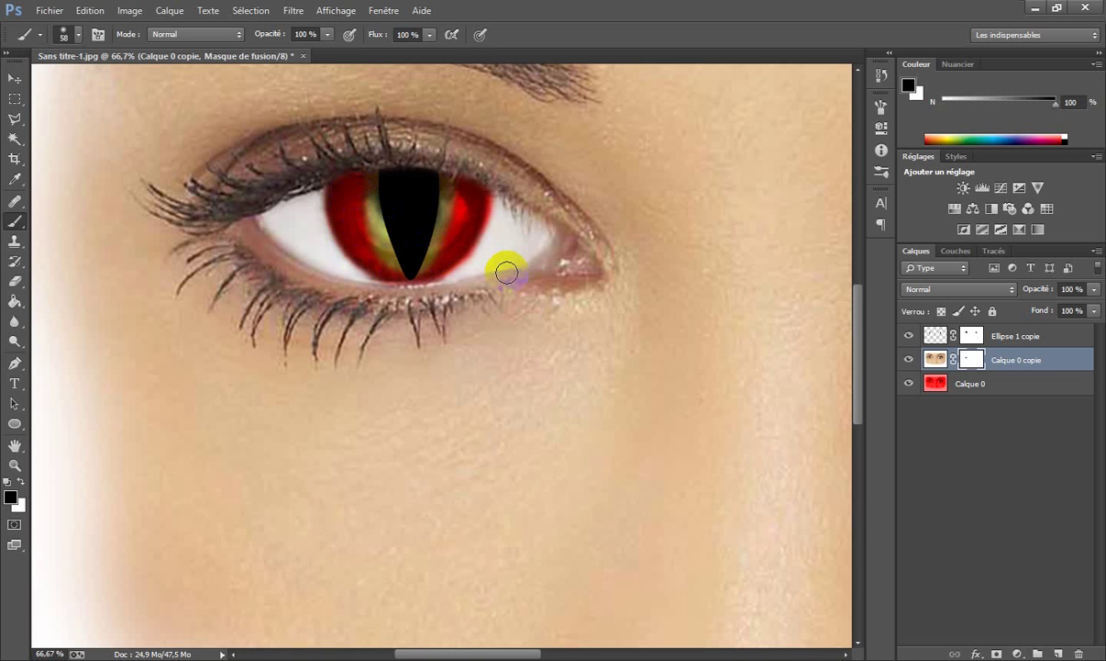
key("x")
mouse_move(409, 179)
left_mouse_down()
mouse_move(366, 158)
mouse_move(320, 164)
mouse_move(359, 156)
mouse_move(337, 154)
mouse_move(452, 155)
mouse_move(495, 164)
mouse_move(509, 194)
mouse_move(494, 246)
mouse_move(466, 275)
mouse_move(485, 257)
mouse_move(429, 296)
mouse_move(378, 301)
mouse_move(463, 290)
mouse_move(472, 279)
mouse_move(453, 285)
mouse_move(489, 225)
left_mouse_up()
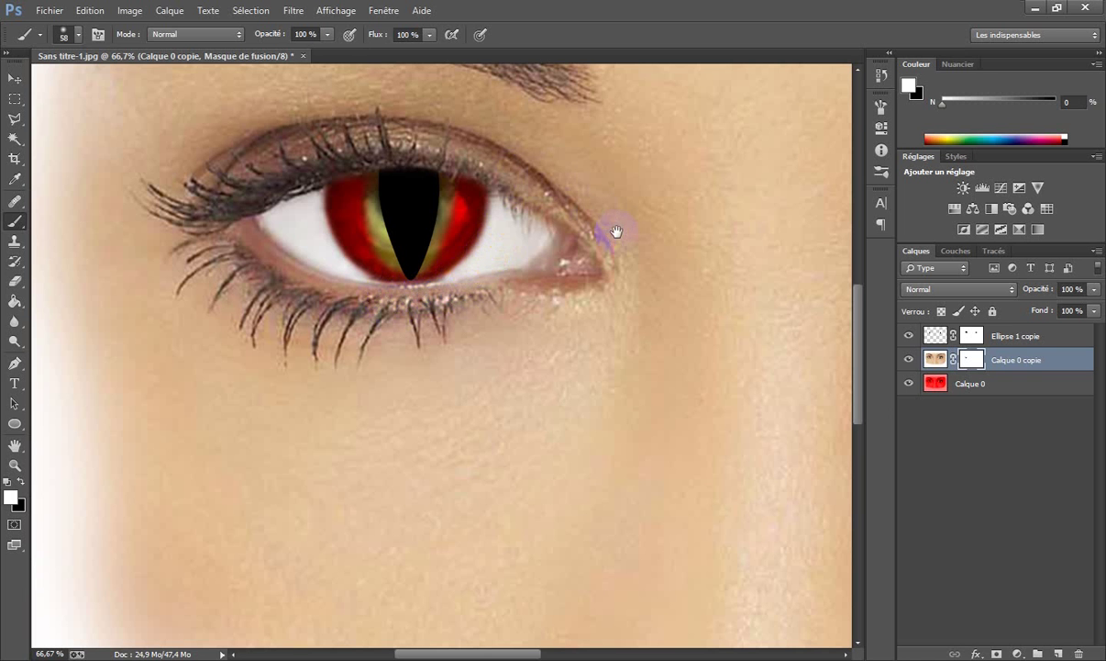
Step: Paint black on the Calque 0 copie mask around the other eye's iris to reveal red on both sides of the pupil
left_click_drag(778, 207, 346, 224)
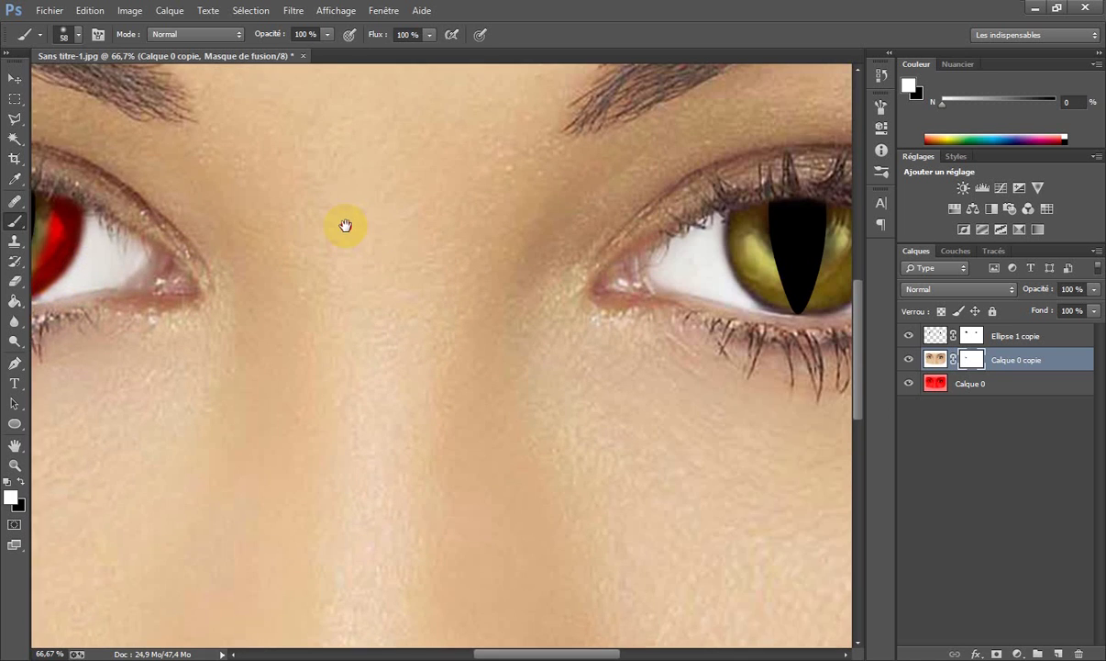
left_click_drag(501, 192, 391, 190)
mouse_move(486, 240)
left_mouse_down()
mouse_move(541, 262)
mouse_move(509, 239)
mouse_move(514, 232)
mouse_move(523, 256)
mouse_move(521, 210)
mouse_move(532, 278)
mouse_move(522, 255)
mouse_move(551, 340)
mouse_move(554, 311)
mouse_move(543, 308)
mouse_move(554, 325)
mouse_move(628, 254)
mouse_move(625, 211)
mouse_move(600, 337)
mouse_move(656, 222)
mouse_move(636, 268)
mouse_move(647, 217)
mouse_move(615, 317)
mouse_move(554, 336)
mouse_move(544, 325)
mouse_move(585, 328)
mouse_move(539, 314)
mouse_move(559, 328)
mouse_move(610, 310)
mouse_move(564, 336)
left_mouse_up()
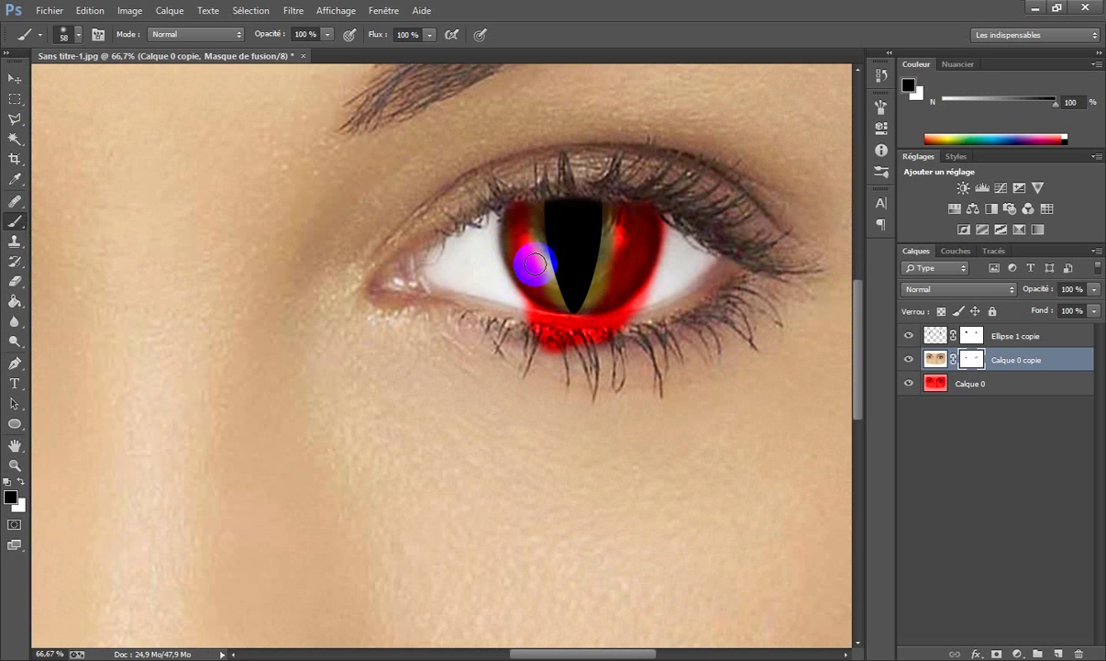
mouse_move(535, 264)
left_mouse_down()
mouse_move(508, 212)
mouse_move(502, 255)
mouse_move(535, 327)
left_mouse_up()
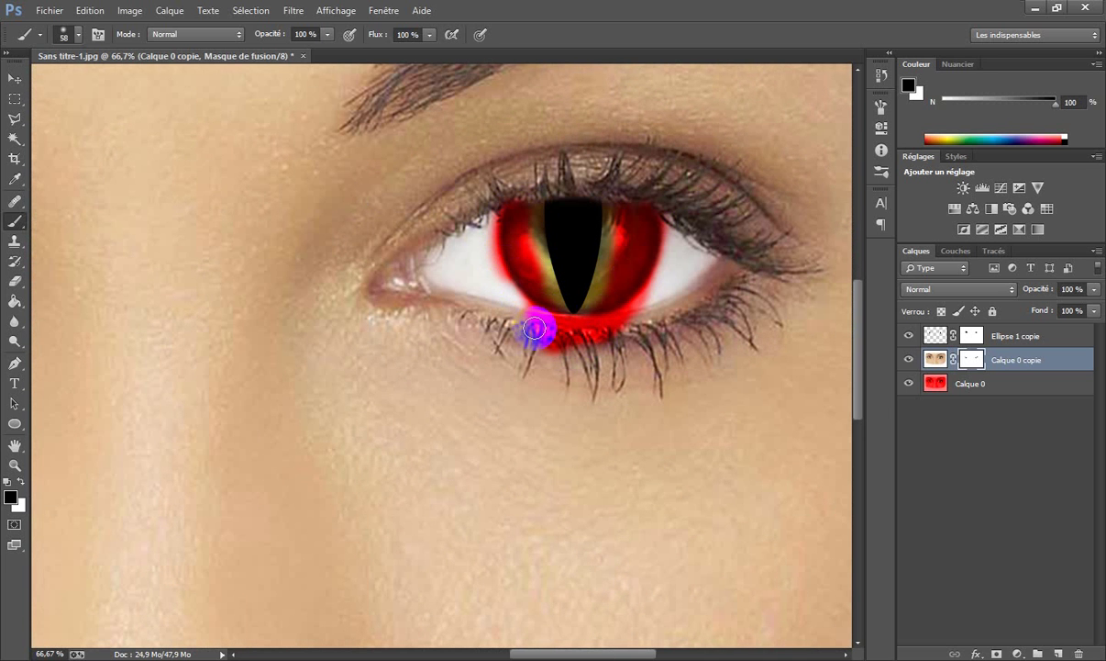
Step: Paint white on the mask to remove the red spilling onto the eyelids and eye white around the second iris
key("x")
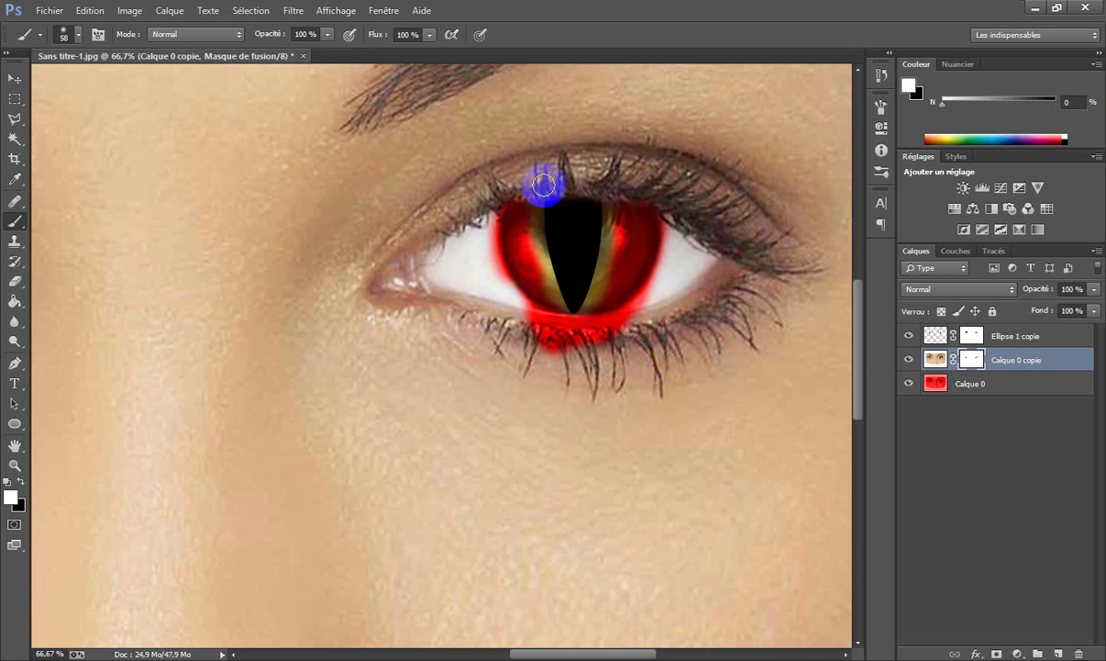
mouse_move(512, 174)
left_mouse_down()
mouse_move(521, 188)
mouse_move(506, 185)
mouse_move(488, 210)
mouse_move(501, 287)
mouse_move(482, 247)
mouse_move(493, 197)
left_mouse_up()
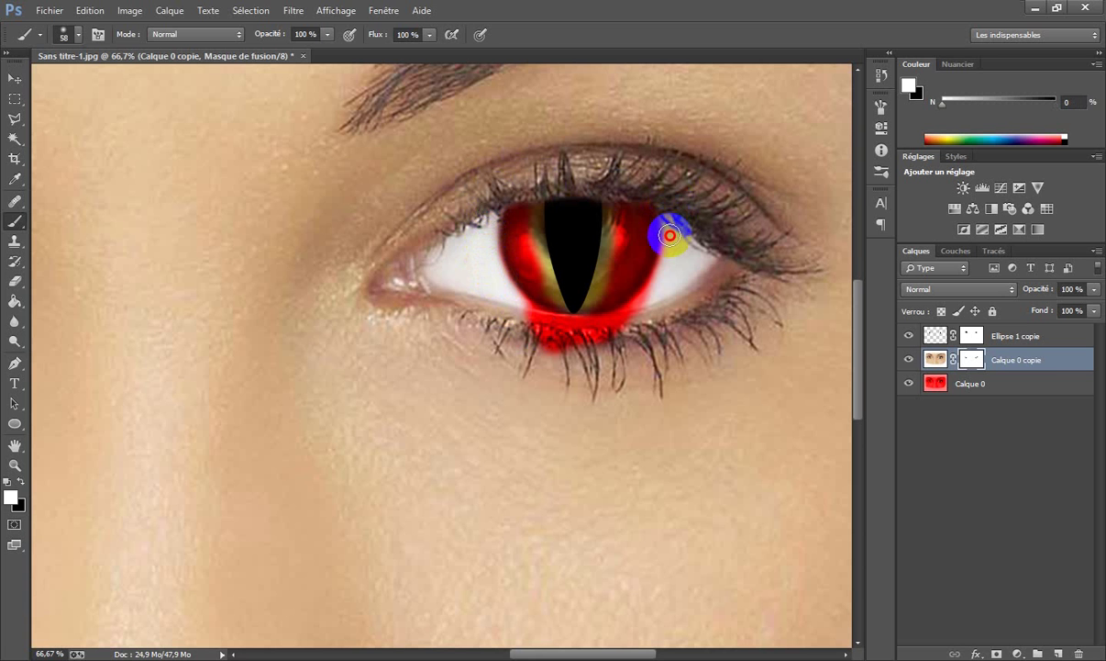
mouse_move(661, 229)
left_mouse_down()
mouse_move(654, 289)
mouse_move(613, 325)
mouse_move(537, 324)
mouse_move(508, 301)
mouse_move(554, 326)
mouse_move(628, 324)
mouse_move(534, 323)
mouse_move(629, 333)
mouse_move(532, 340)
mouse_move(620, 348)
mouse_move(656, 312)
mouse_move(686, 236)
mouse_move(679, 274)
mouse_move(649, 319)
mouse_move(603, 339)
mouse_move(527, 342)
left_mouse_up()
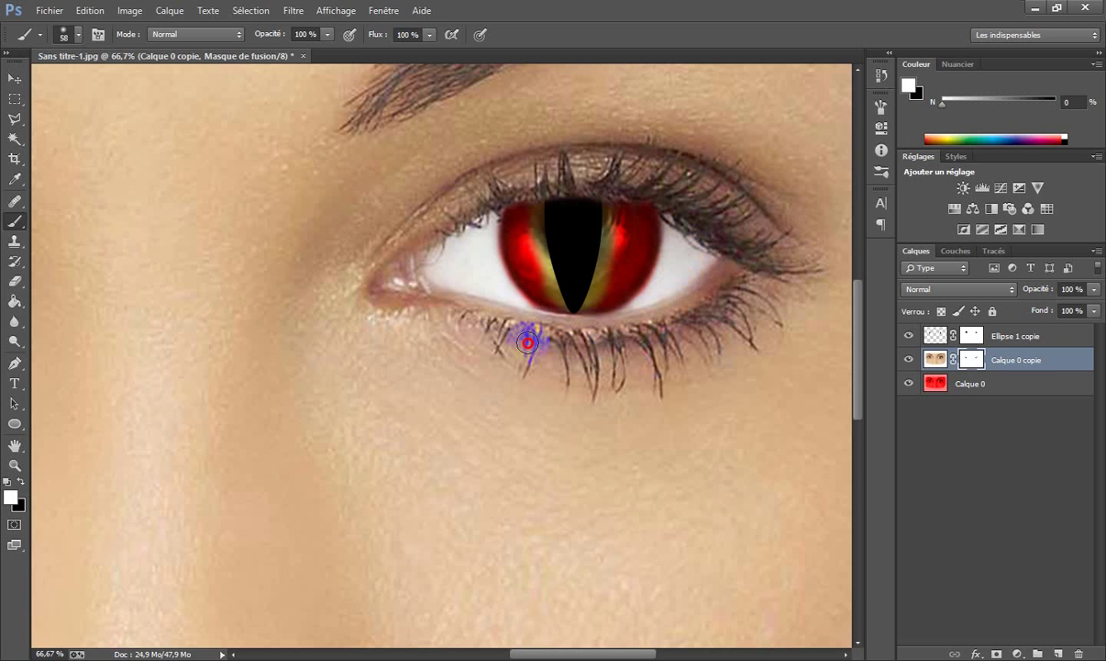
mouse_move(597, 372)
left_mouse_down()
mouse_move(513, 322)
mouse_move(518, 192)
mouse_move(506, 168)
mouse_move(475, 217)
mouse_move(495, 191)
mouse_move(596, 181)
left_mouse_up()
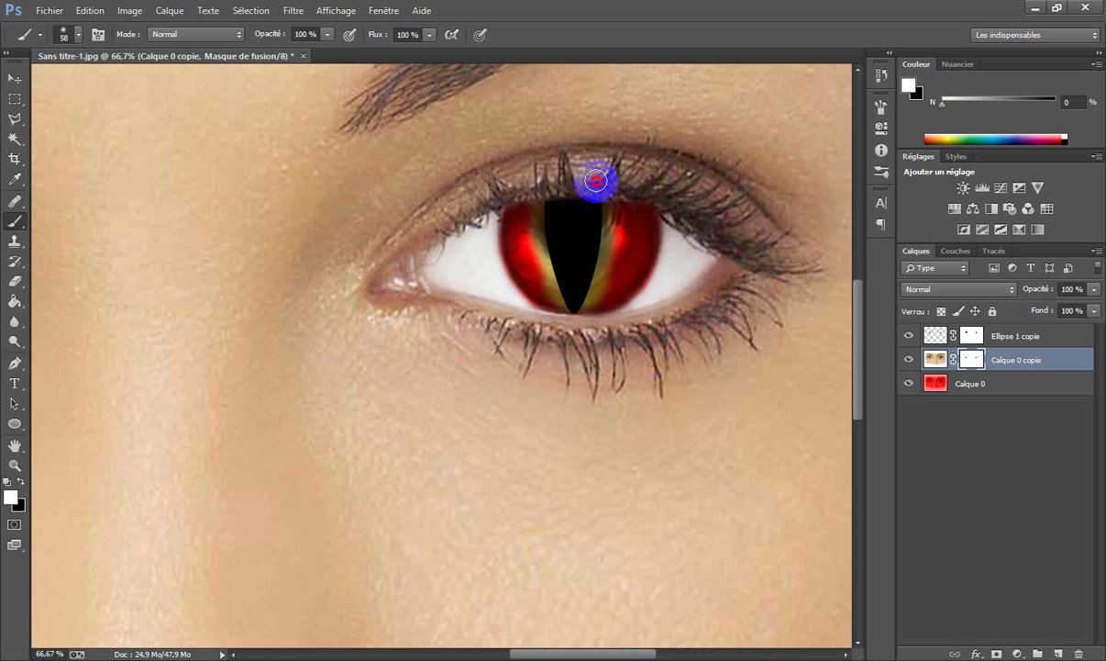
Step: Set the opacity of the Ellipse 1 copie pupil layer to 85 %
left_click(1018, 338)
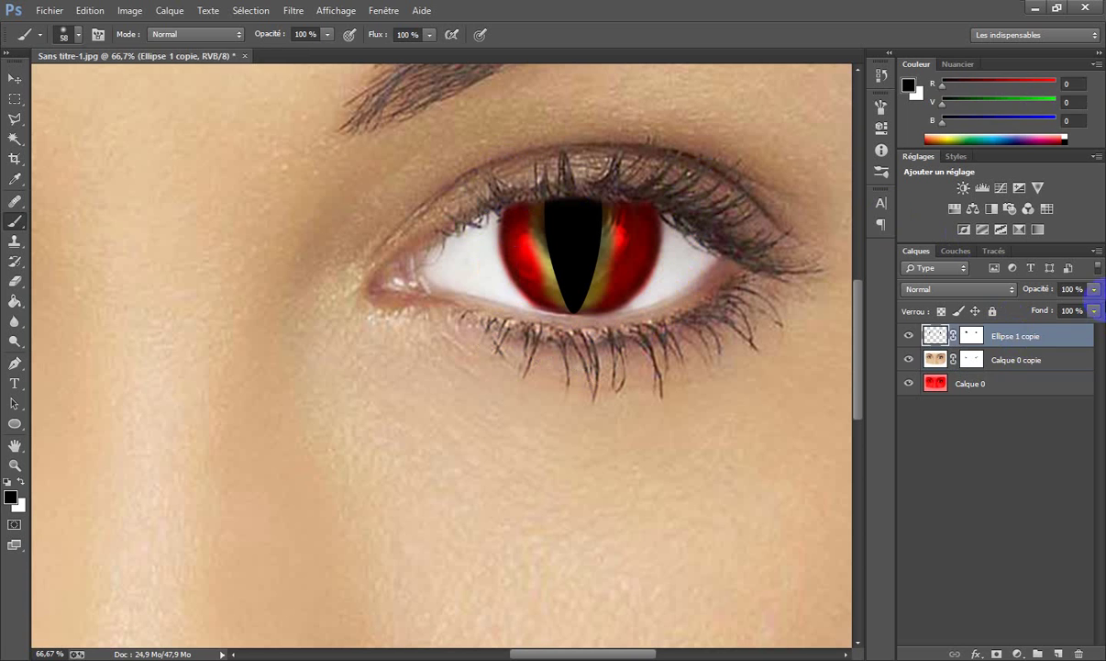
left_click(1075, 289)
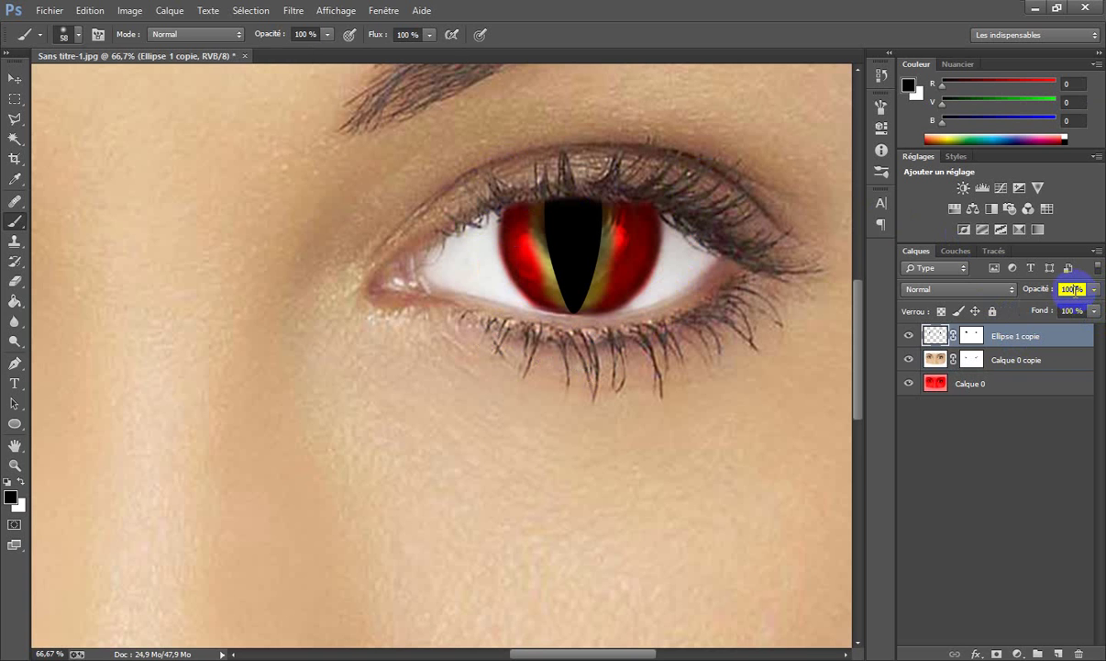
type("10")
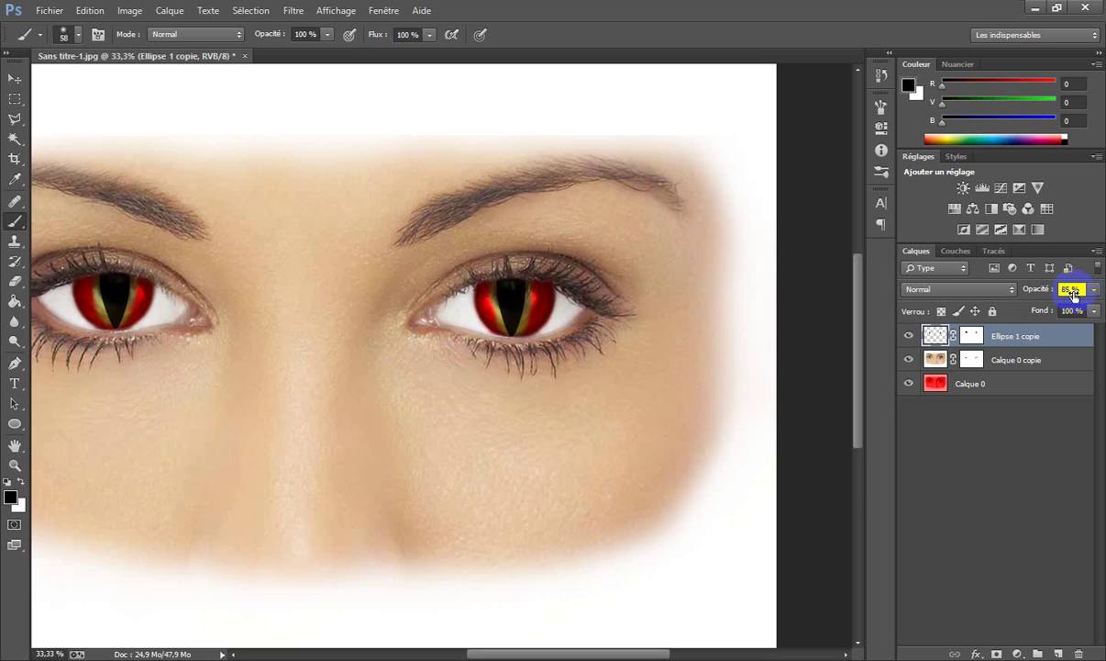
key("ctrl+minus")
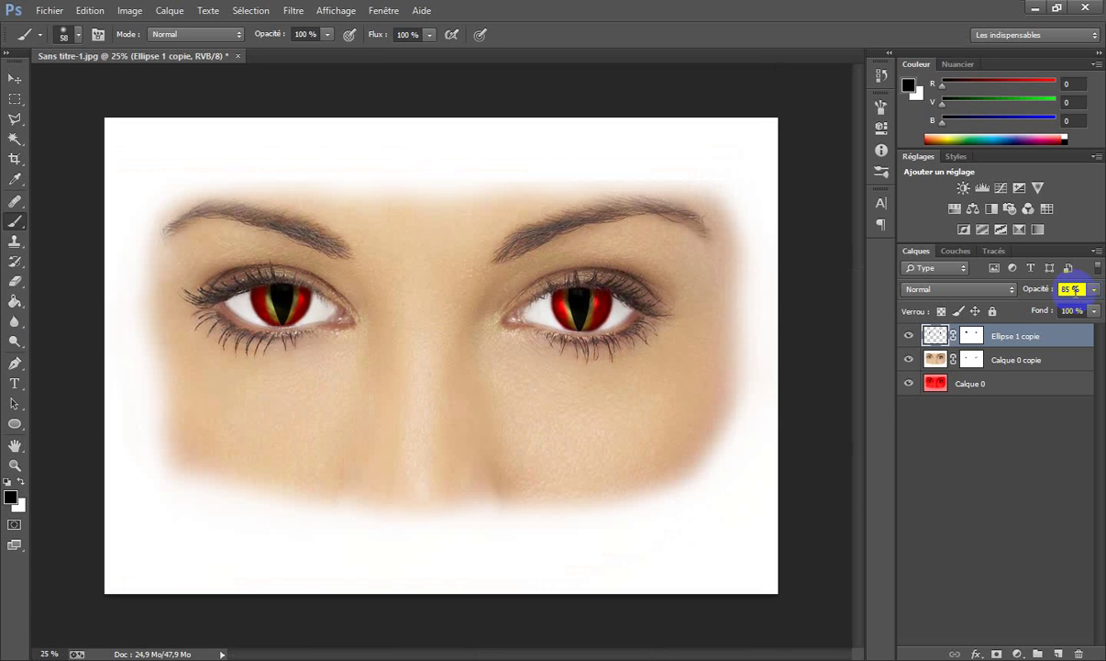
Step: Paint white on the Calque 0 copie mask on both sides of the first eye's pupil to widen its yellow ring
left_click(975, 359)
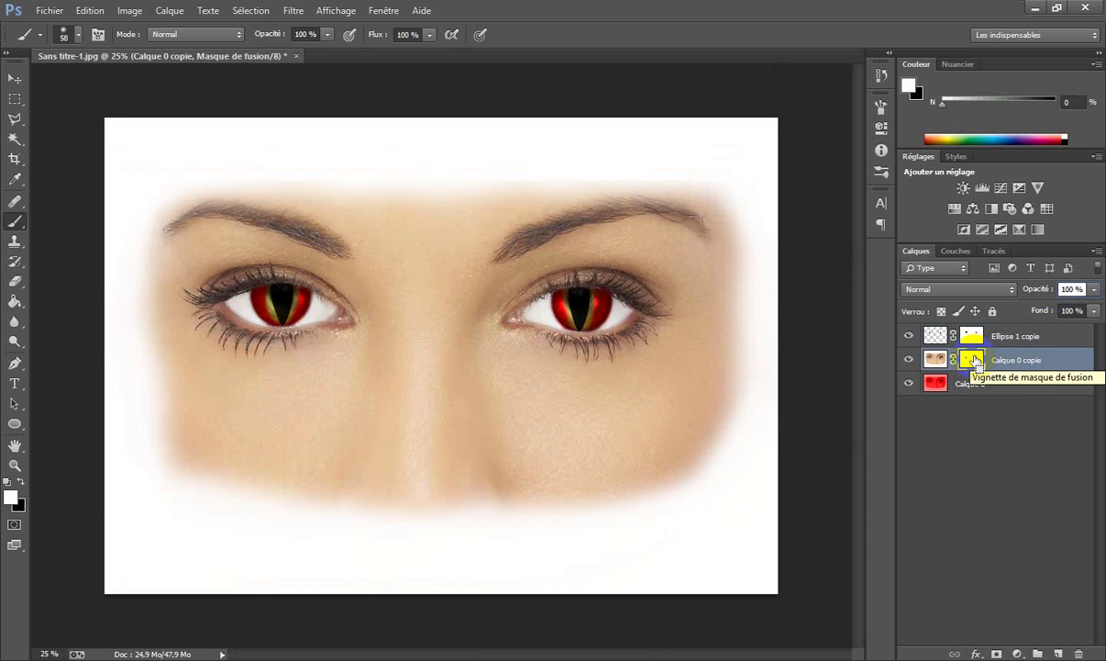
key("ctrl+plus")
key("ctrl+plus")
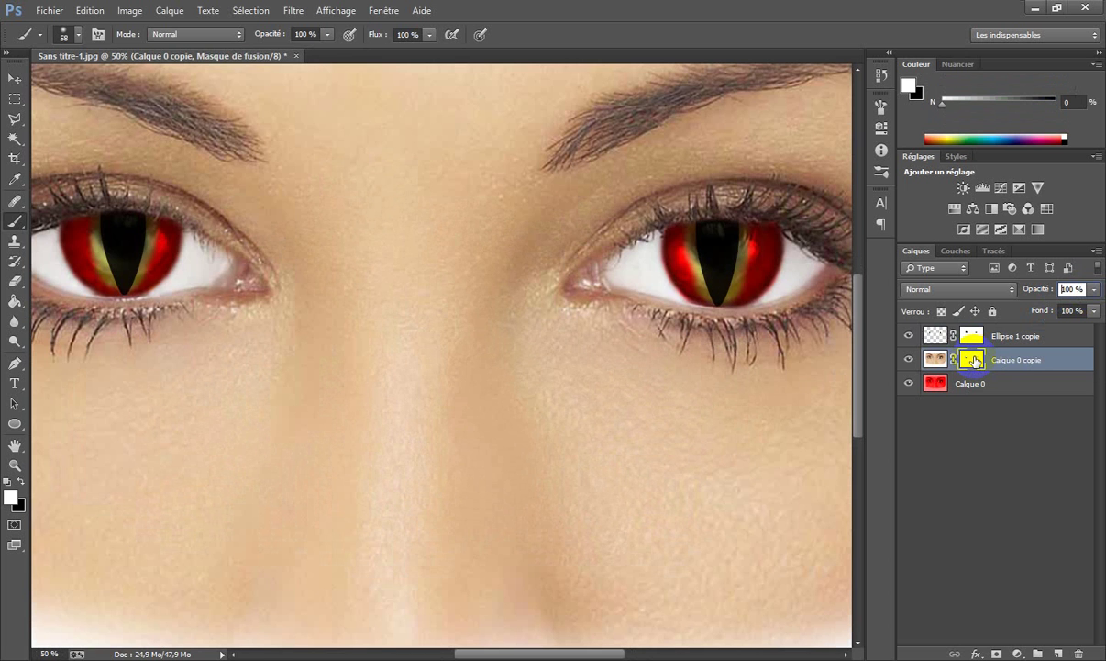
key("space")
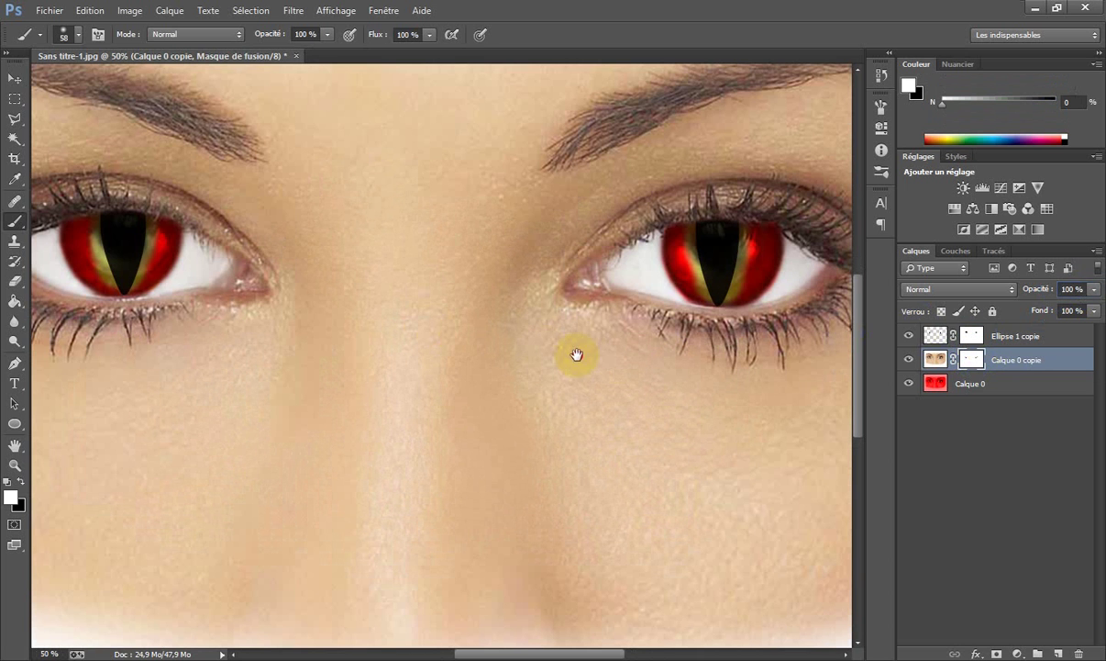
left_click_drag(429, 328, 717, 400)
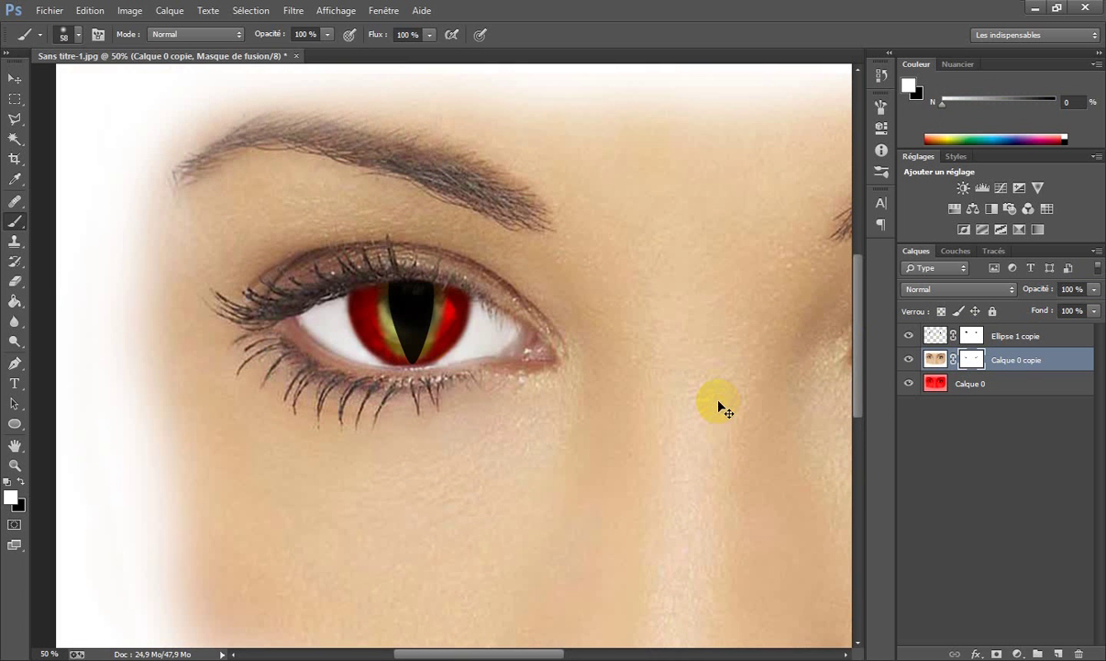
key("ctrl+plus")
key("ctrl+plus")
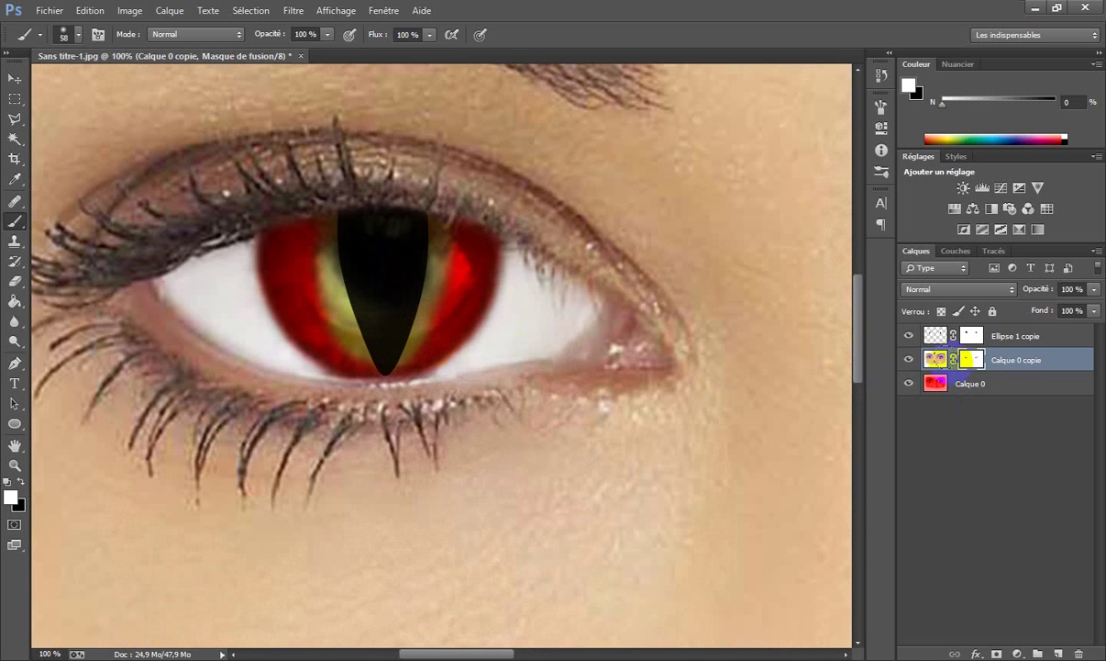
mouse_move(317, 226)
left_mouse_down()
mouse_move(330, 274)
mouse_move(322, 225)
mouse_move(332, 287)
mouse_move(320, 268)
mouse_move(338, 316)
mouse_move(364, 336)
mouse_move(335, 237)
left_mouse_up()
mouse_move(430, 250)
left_mouse_down()
mouse_move(435, 229)
mouse_move(442, 262)
mouse_move(413, 324)
mouse_move(434, 299)
mouse_move(437, 218)
left_mouse_up()
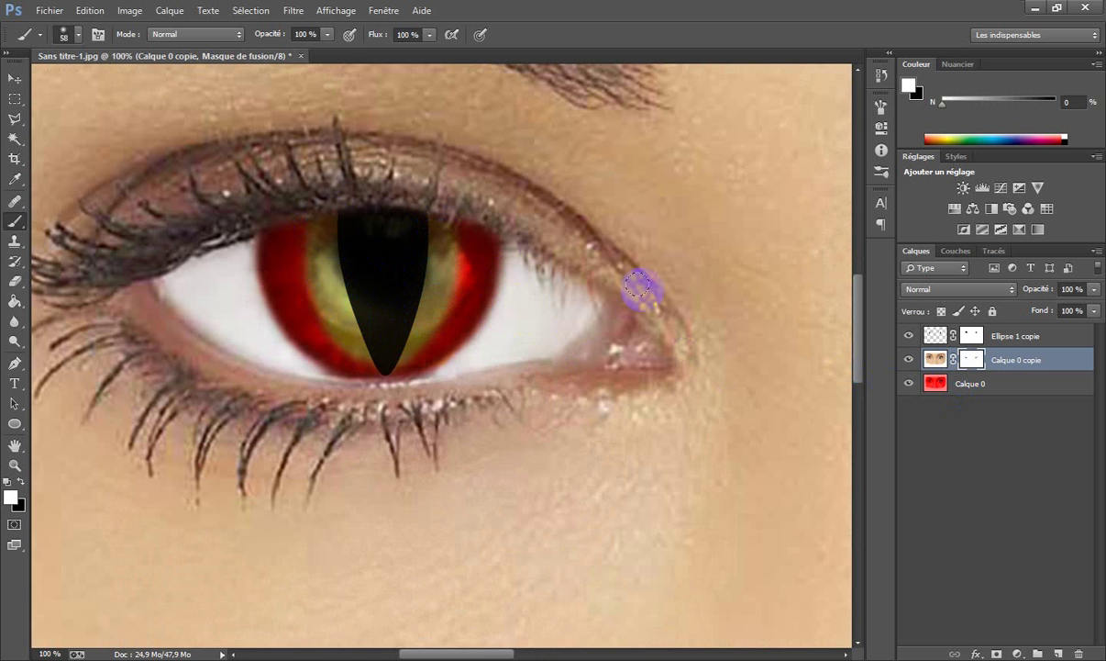
Step: Widen the yellow on the nose side of the second pupil with white on the mask and restore the iris's red edge with black
left_click_drag(701, 260, 309, 230)
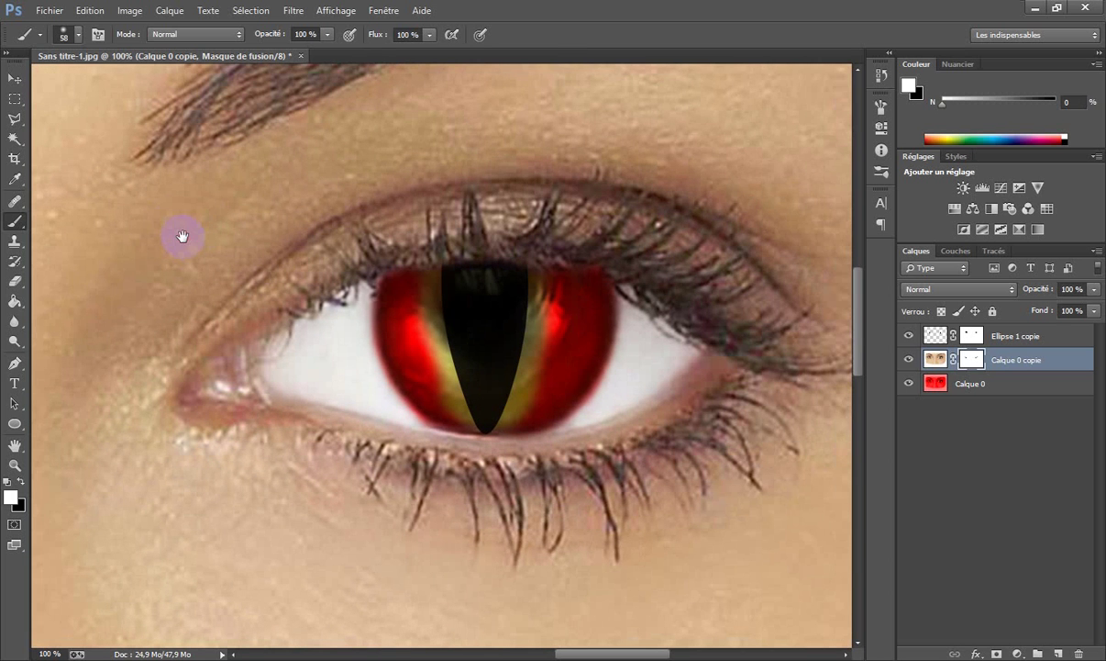
mouse_move(410, 294)
left_mouse_down()
mouse_move(421, 279)
mouse_move(415, 336)
mouse_move(451, 378)
mouse_move(444, 321)
mouse_move(410, 293)
mouse_move(401, 254)
mouse_move(388, 316)
left_mouse_up()
key("x")
key("x")
mouse_move(410, 253)
left_mouse_down()
mouse_move(428, 247)
mouse_move(376, 254)
mouse_move(429, 250)
mouse_move(349, 255)
left_mouse_up()
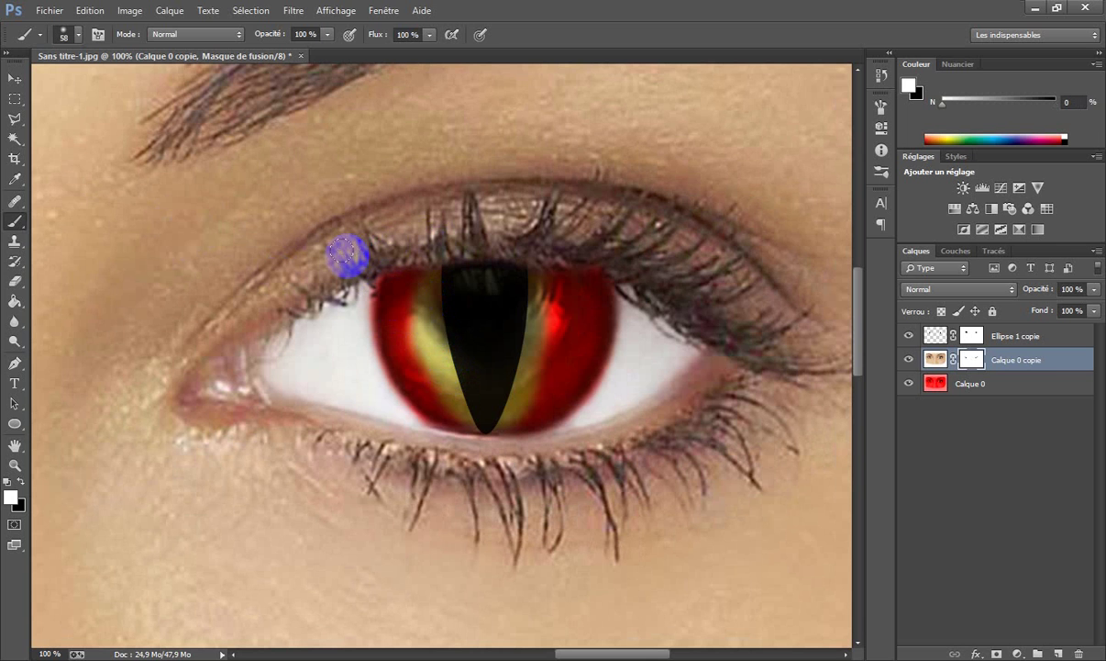
key("x")
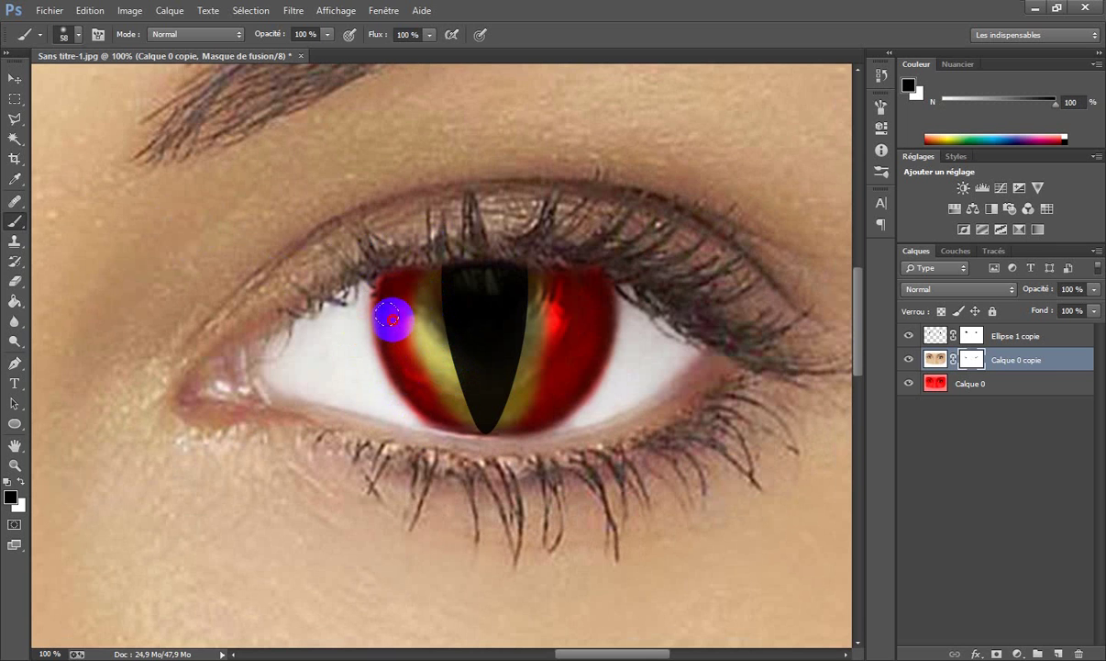
left_click_drag(387, 315, 396, 363)
Step: Paint white on the mask along the outer side of the second eye's pupil to bring back yellow inside the red rim
key("x")
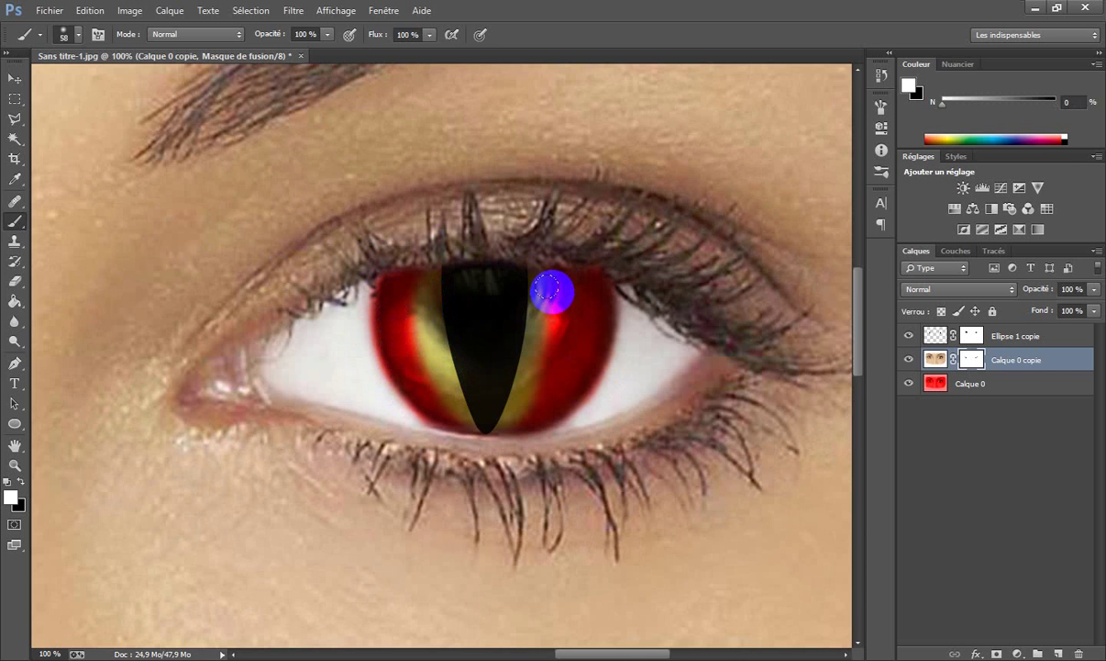
mouse_move(550, 291)
left_mouse_down()
mouse_move(546, 339)
mouse_move(521, 384)
left_mouse_up()
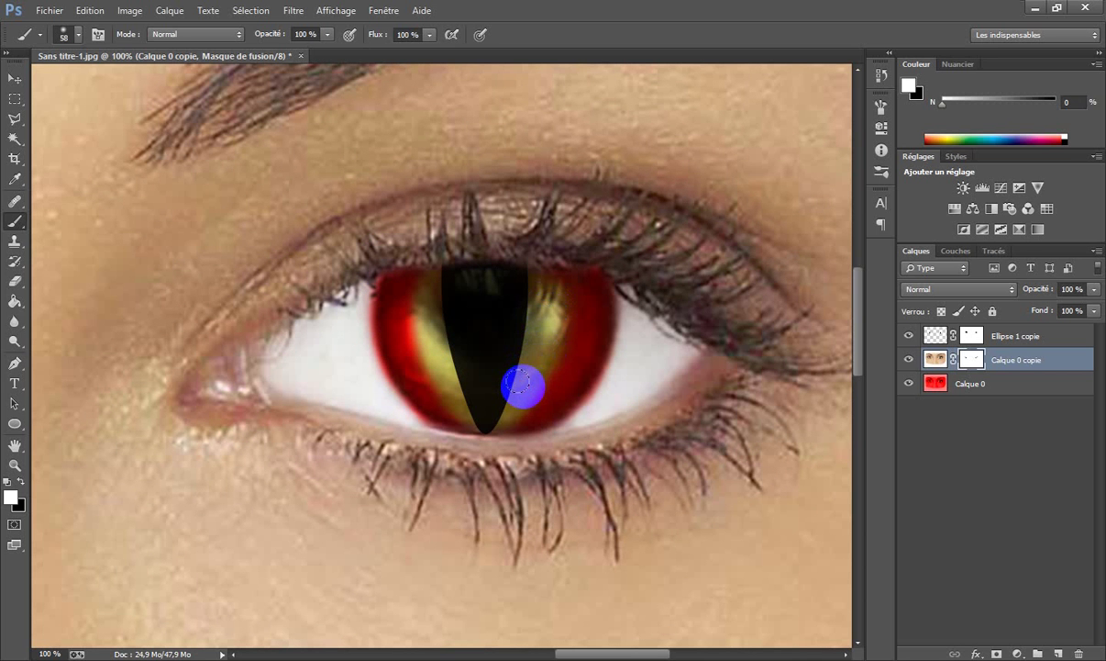
left_click_drag(545, 298, 518, 386)
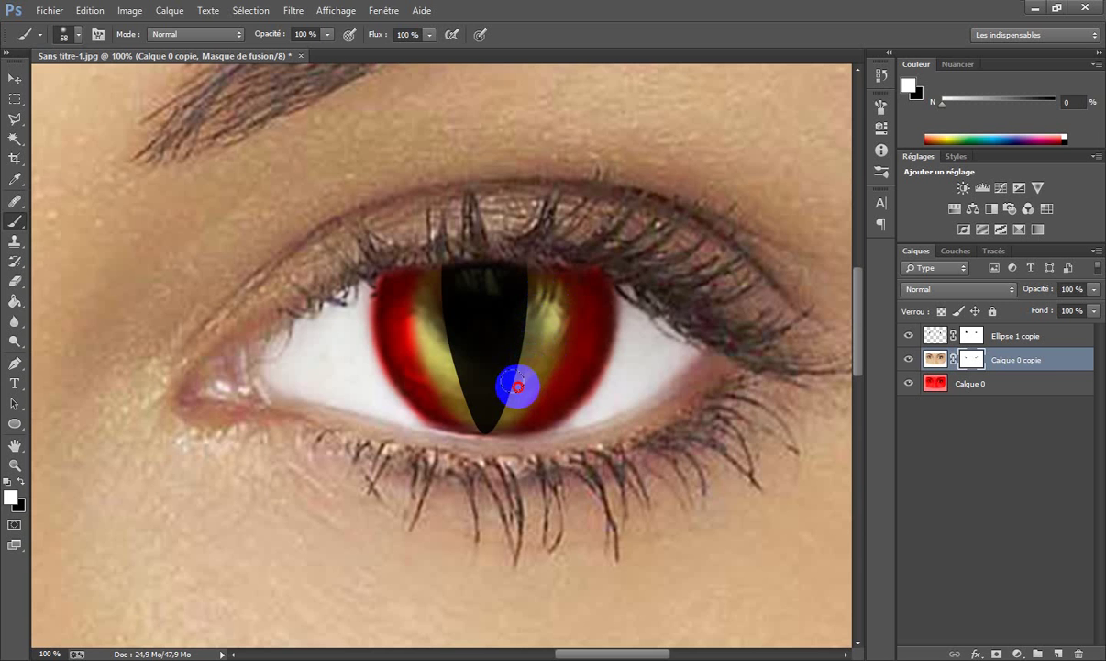
key("x")
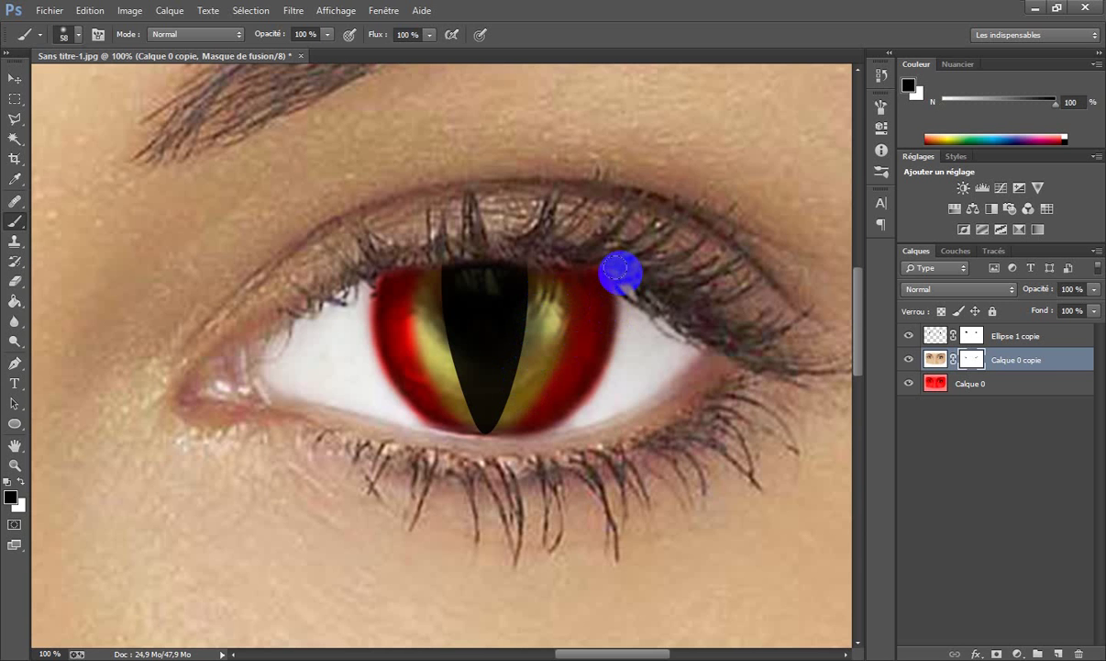
key("x")
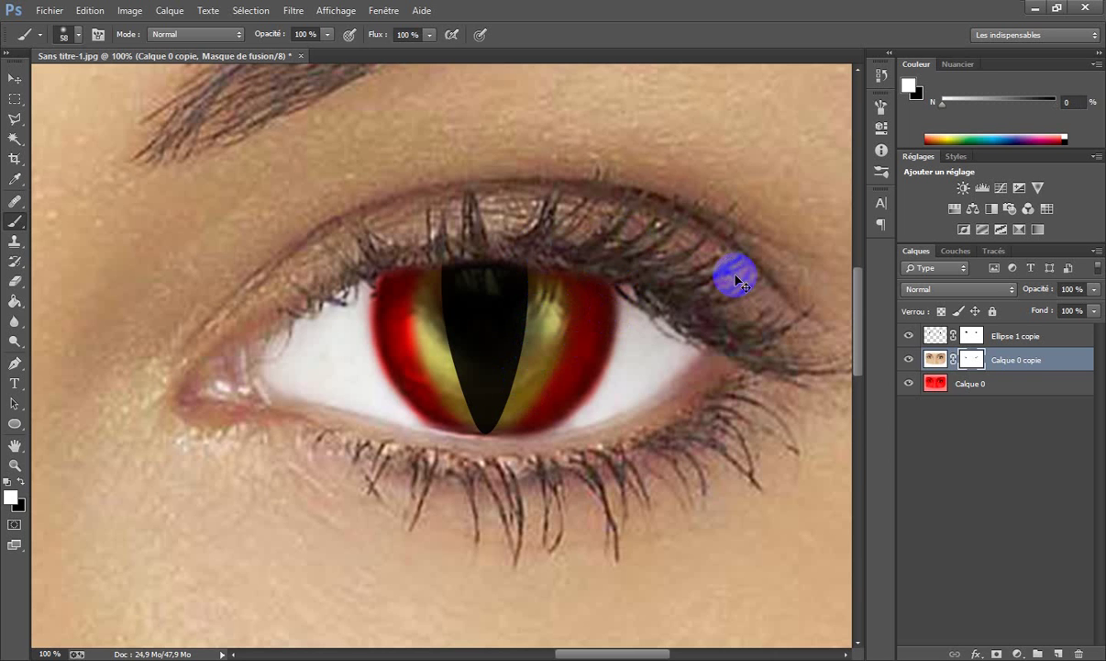
key("ctrl+minus")
key("ctrl+minus")
key("ctrl+minus")
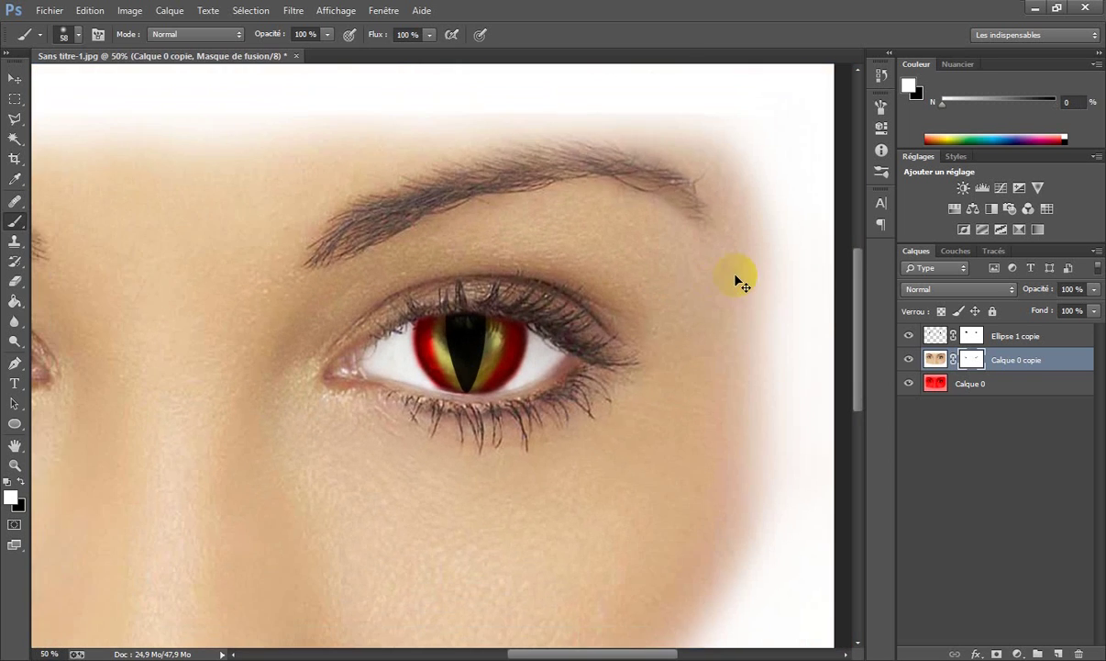
Step: Convert the Ellipse 1 copie layer to a smart object and rasterize it so its mask and opacity are baked in
key("ctrl+minus")
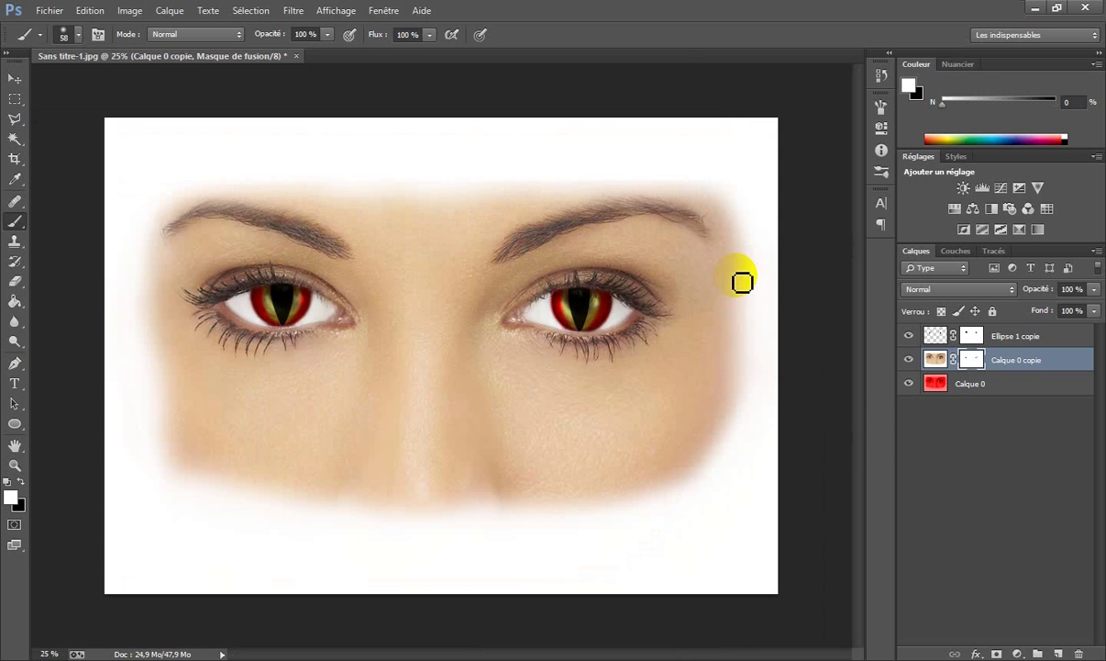
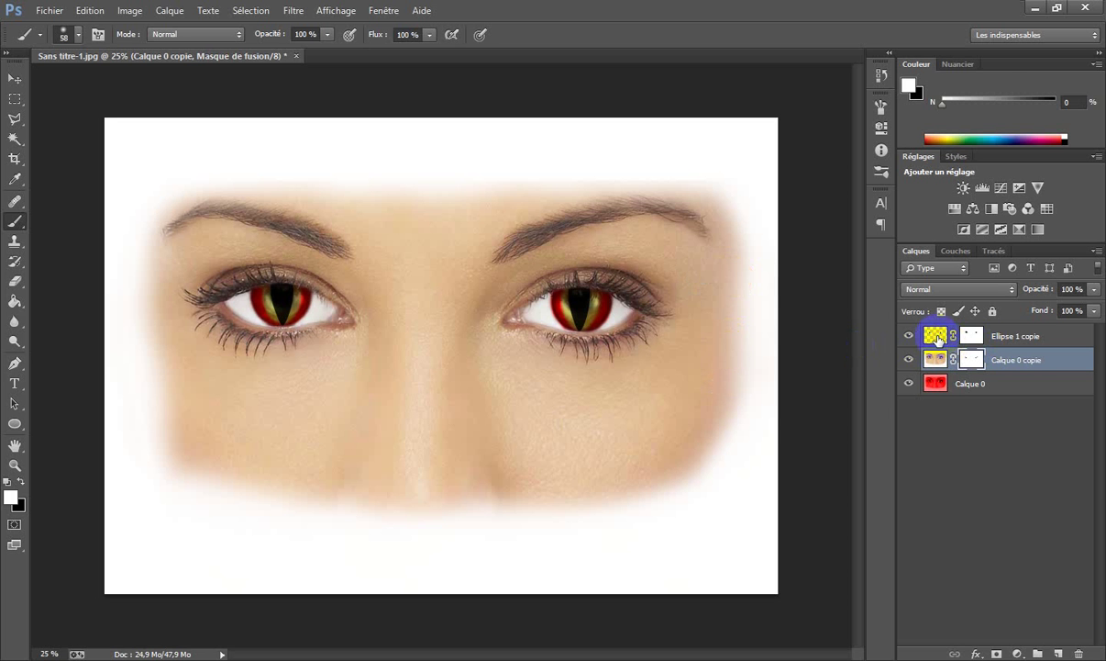
left_click(936, 336)
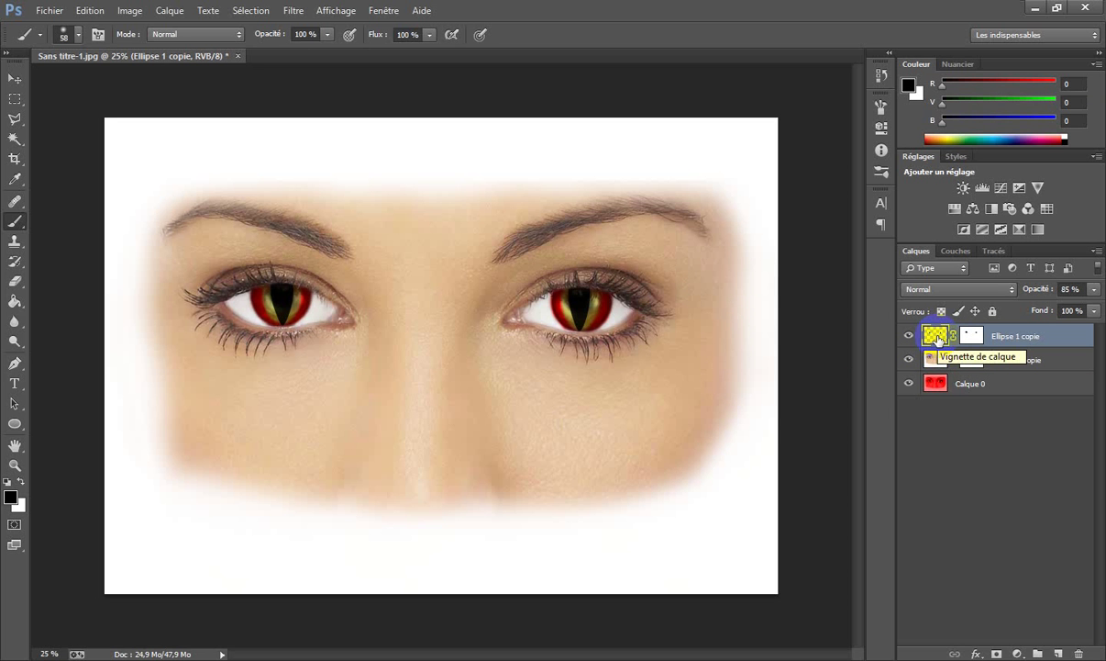
key("ctrl+plus")
key("ctrl+plus")
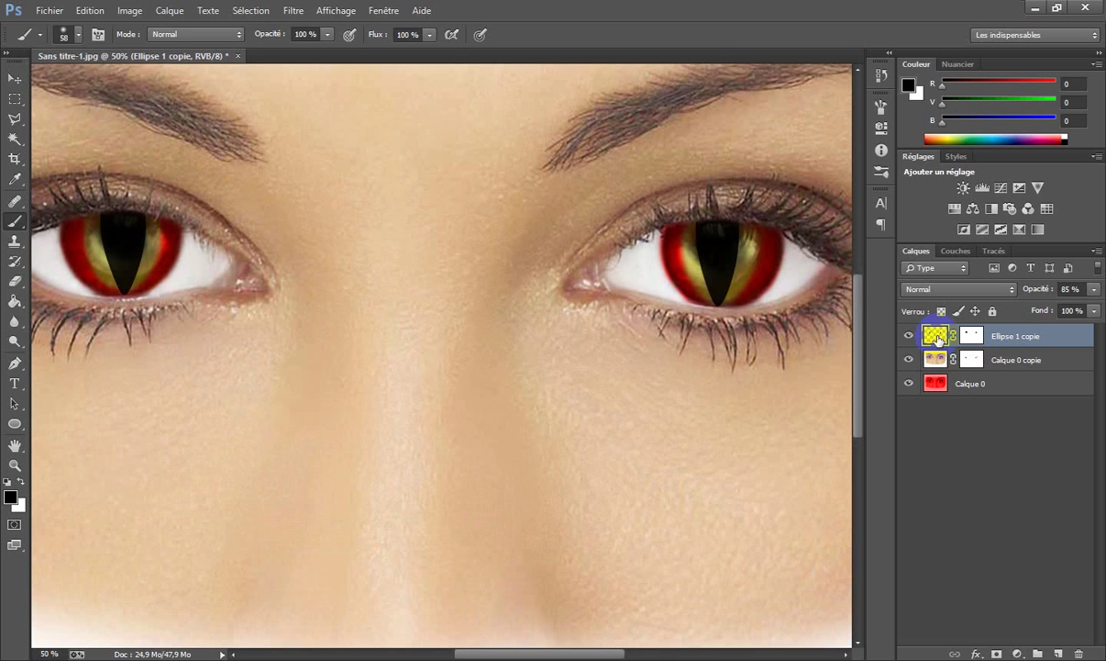
right_click(939, 339)
left_click(954, 331)
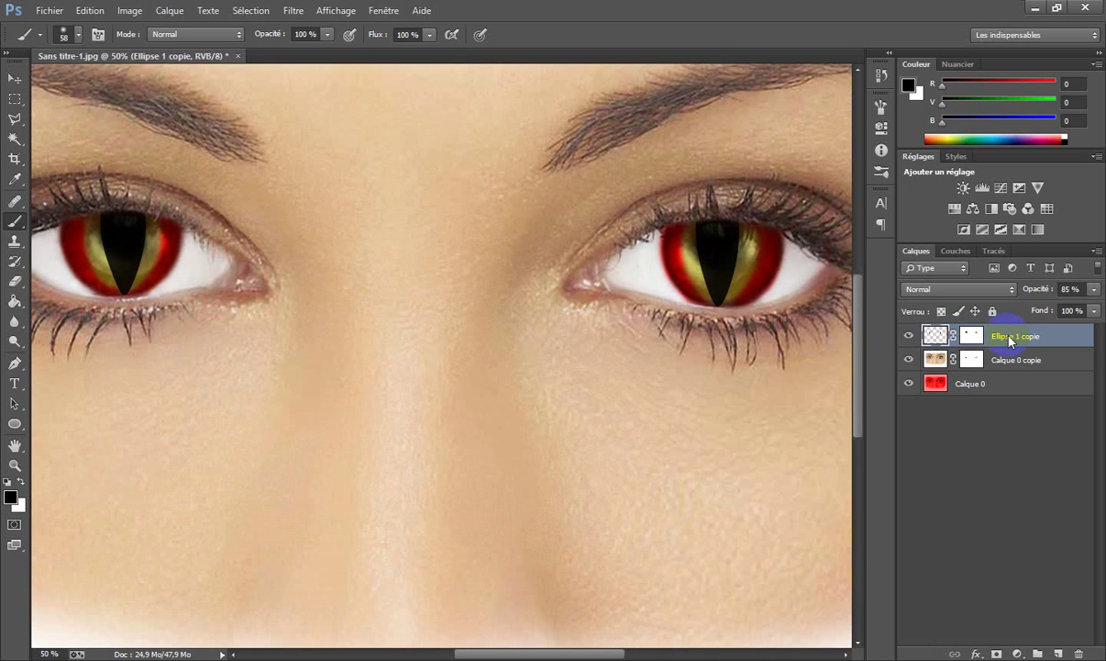
right_click(1010, 339)
left_click(927, 263)
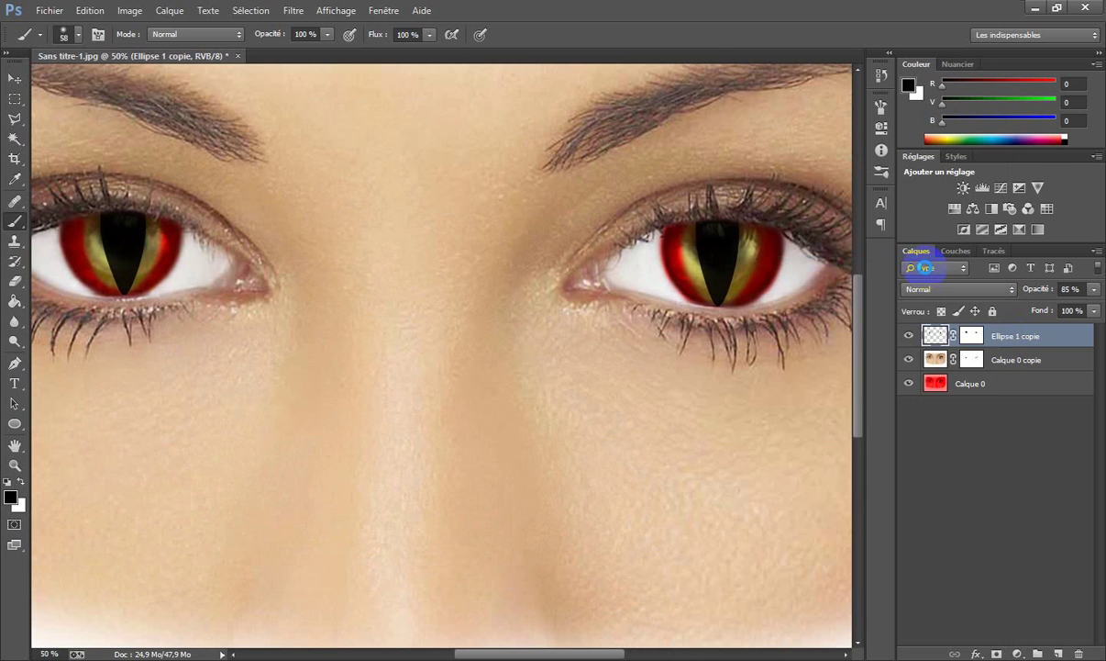
right_click(970, 326)
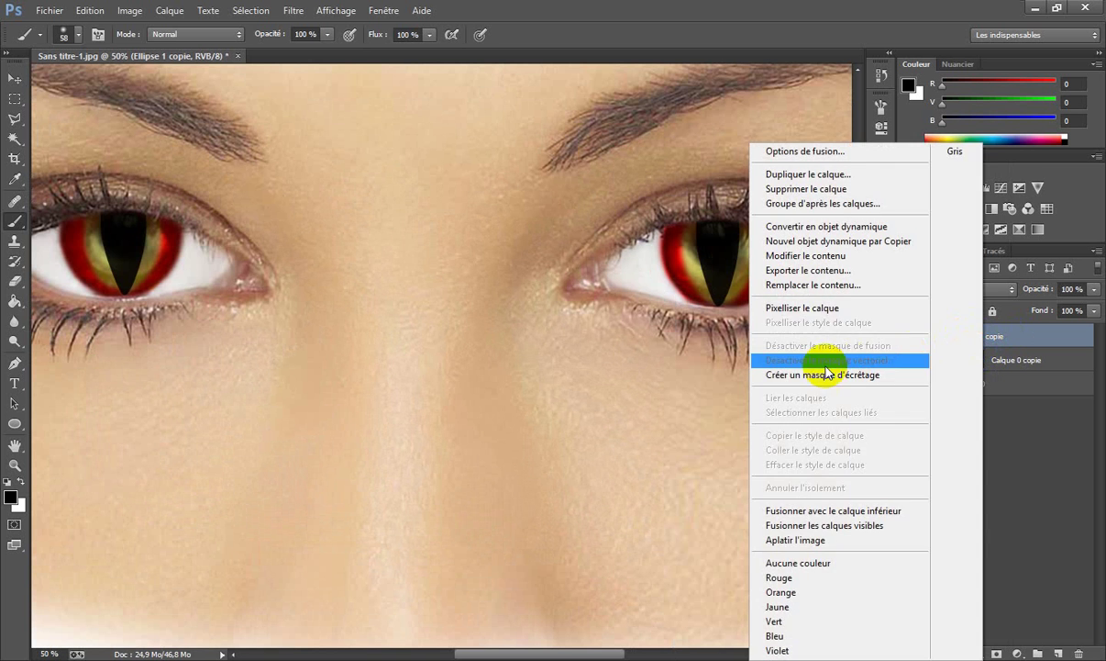
left_click(829, 312)
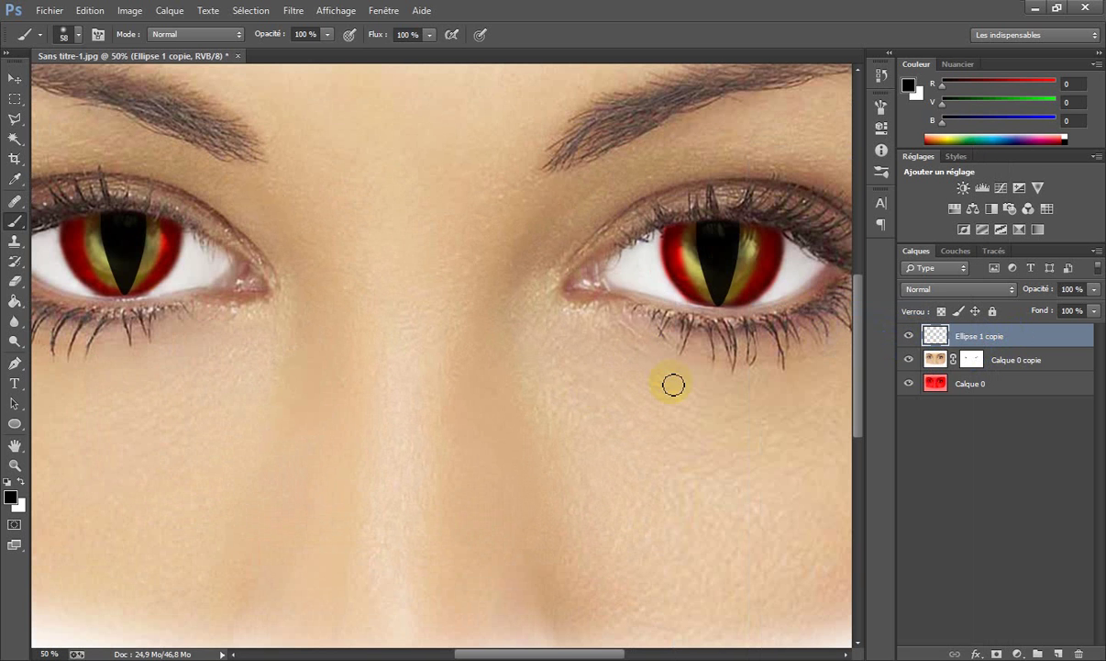
Step: Smudge both edges of the first eye's pupil into small jagged teeth with a 14 px Smudge brush at 54 % strength
left_click_drag(370, 374, 657, 363)
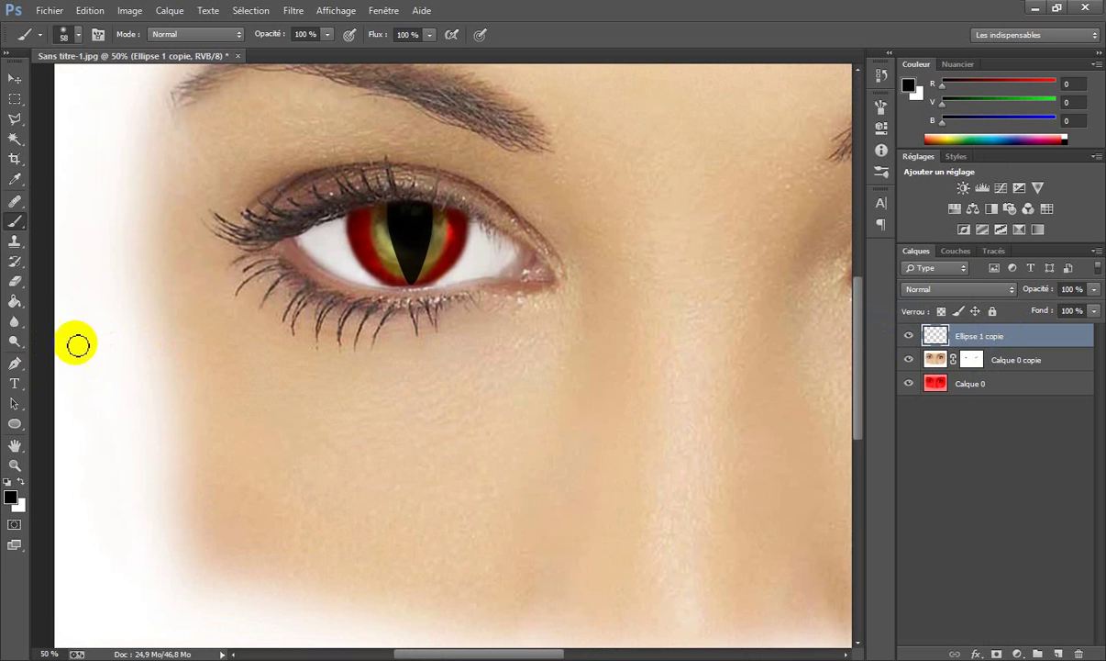
left_click(16, 320)
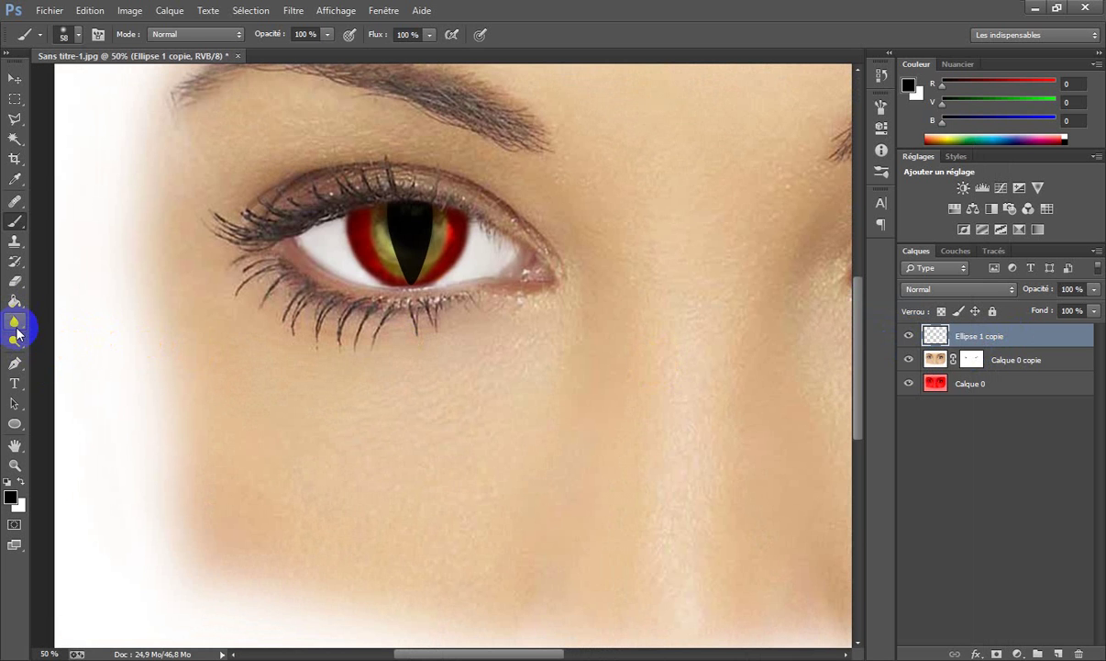
left_click_drag(16, 321, 58, 347)
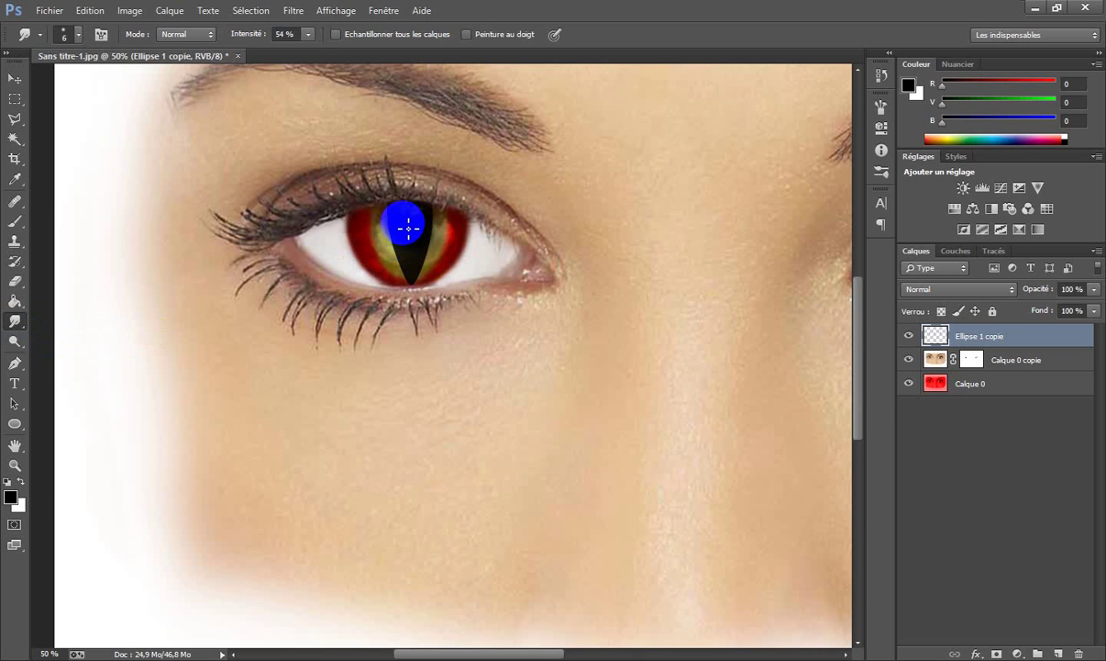
left_click_drag(408, 228, 466, 282)
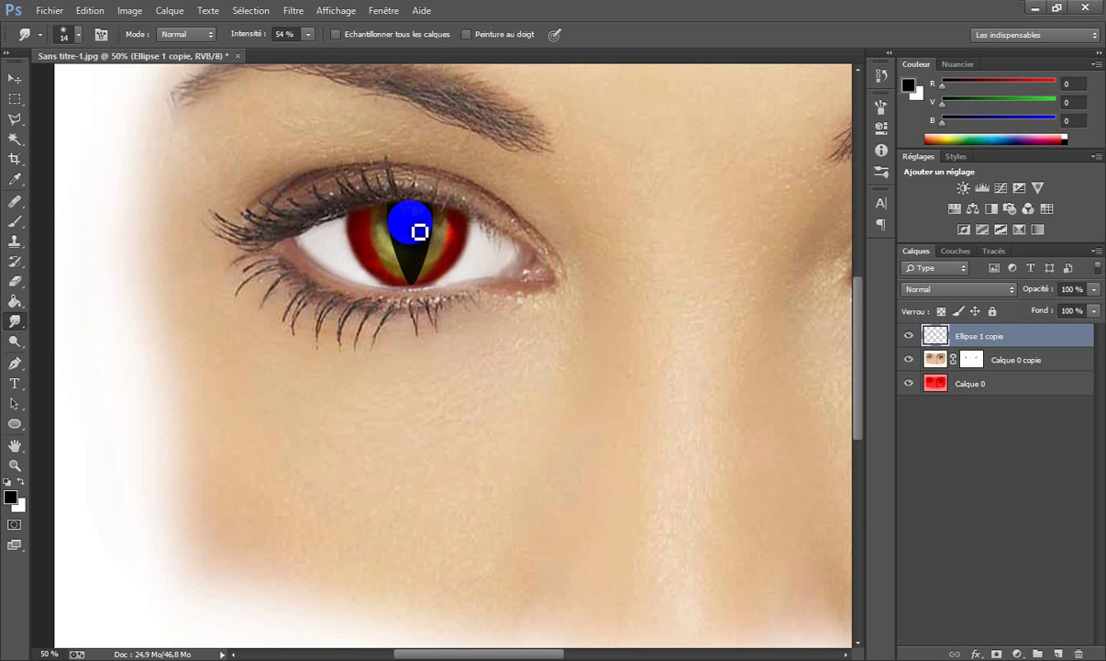
left_click_drag(419, 232, 413, 232)
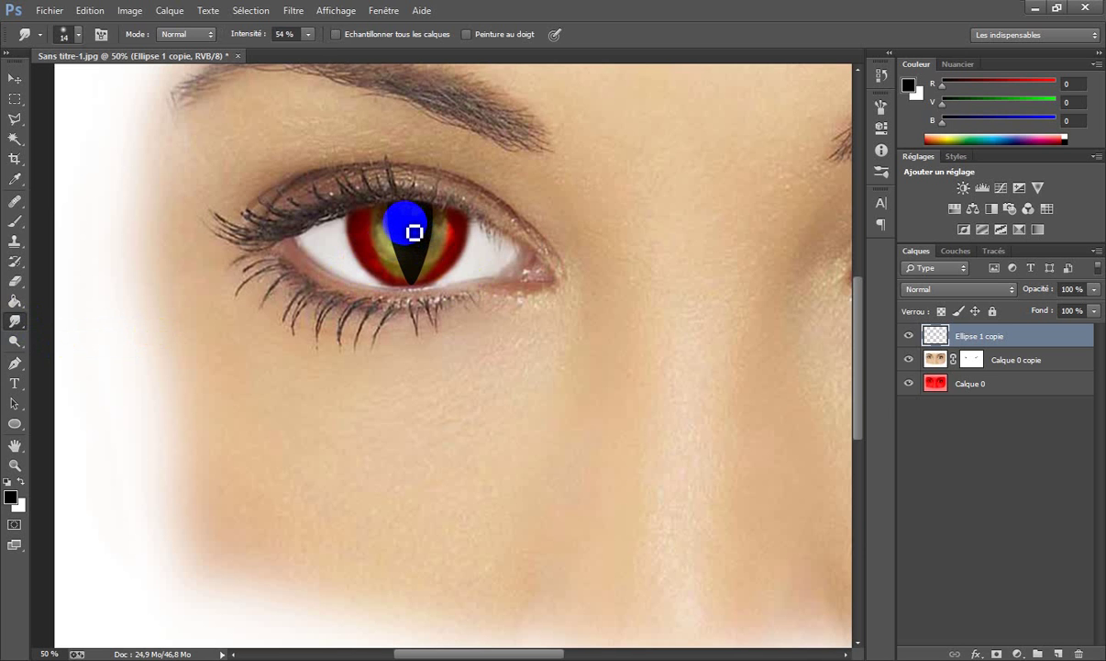
mouse_move(414, 232)
left_mouse_down()
mouse_move(382, 247)
mouse_move(415, 246)
mouse_move(389, 260)
mouse_move(431, 258)
mouse_move(395, 269)
mouse_move(424, 261)
mouse_move(401, 277)
mouse_move(423, 272)
mouse_move(411, 291)
mouse_move(437, 286)
mouse_move(427, 273)
mouse_move(439, 278)
mouse_move(431, 262)
mouse_move(442, 263)
mouse_move(426, 253)
mouse_move(451, 249)
mouse_move(433, 236)
mouse_move(453, 238)
mouse_move(438, 238)
mouse_move(449, 224)
mouse_move(398, 225)
left_mouse_up()
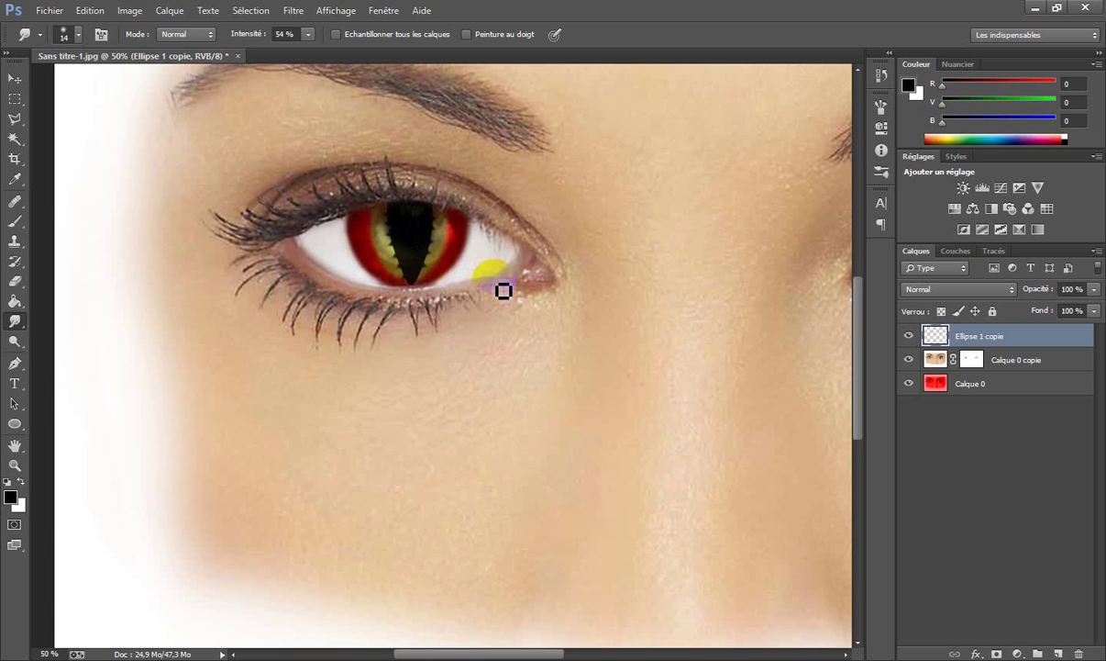
Step: Smudge the edges of the second eye's pupil into matching jagged teeth and make the Calque 0 copie image active
left_click_drag(697, 211, 260, 198)
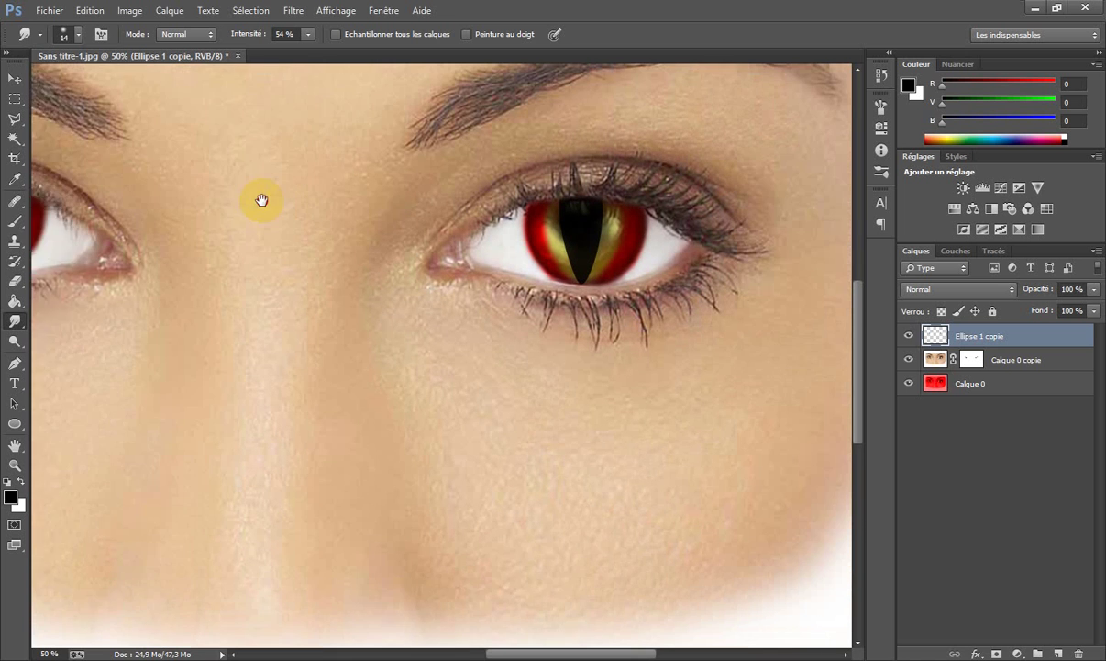
mouse_move(546, 252)
left_mouse_down()
mouse_move(558, 257)
mouse_move(551, 232)
left_mouse_up()
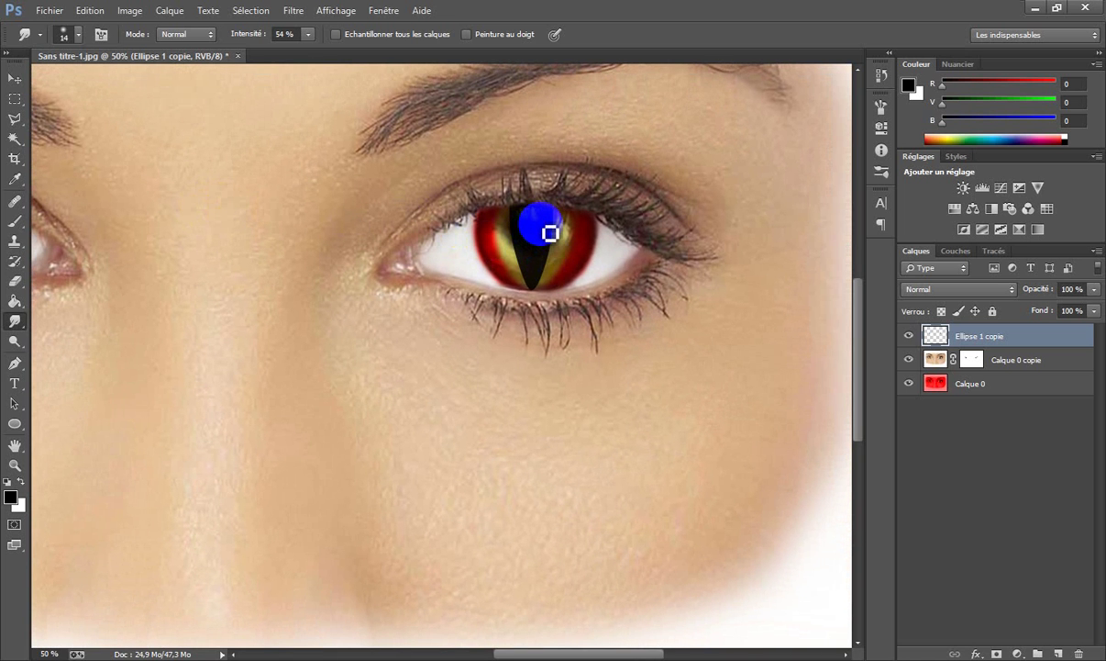
mouse_move(551, 233)
left_mouse_down()
mouse_move(569, 235)
mouse_move(553, 244)
mouse_move(565, 250)
mouse_move(565, 239)
mouse_move(548, 252)
mouse_move(570, 249)
mouse_move(543, 254)
mouse_move(560, 260)
mouse_move(546, 267)
mouse_move(563, 276)
mouse_move(543, 285)
mouse_move(556, 291)
mouse_move(541, 279)
mouse_move(526, 285)
mouse_move(511, 229)
mouse_move(527, 221)
mouse_move(517, 224)
mouse_move(567, 225)
mouse_move(596, 270)
left_mouse_up()
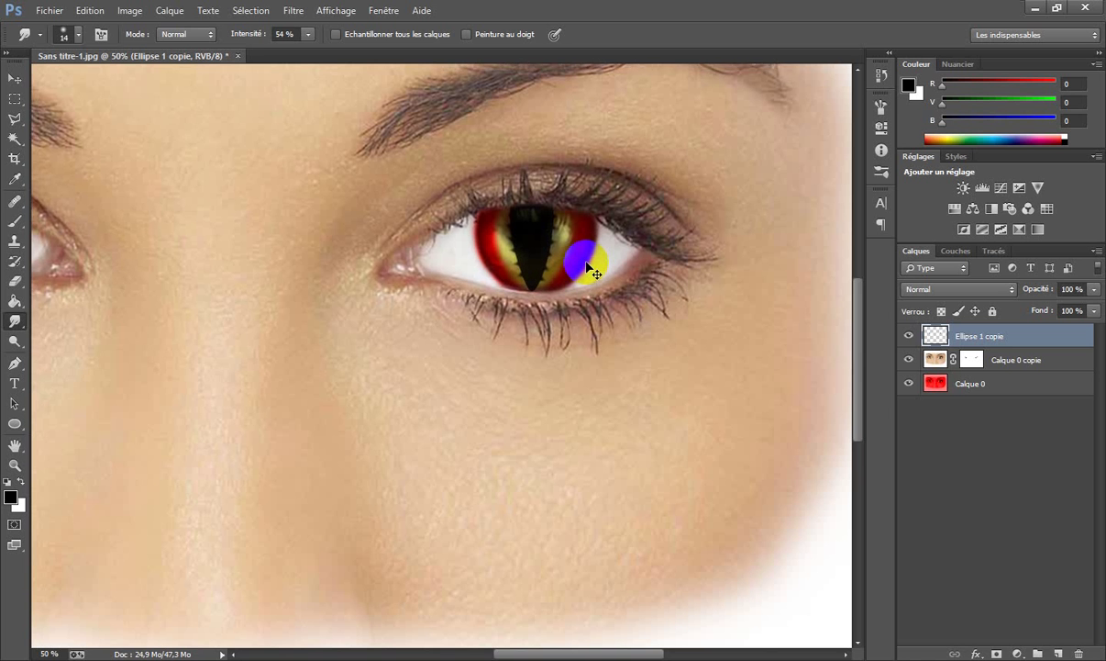
key("ctrl+minus")
key("ctrl+minus")
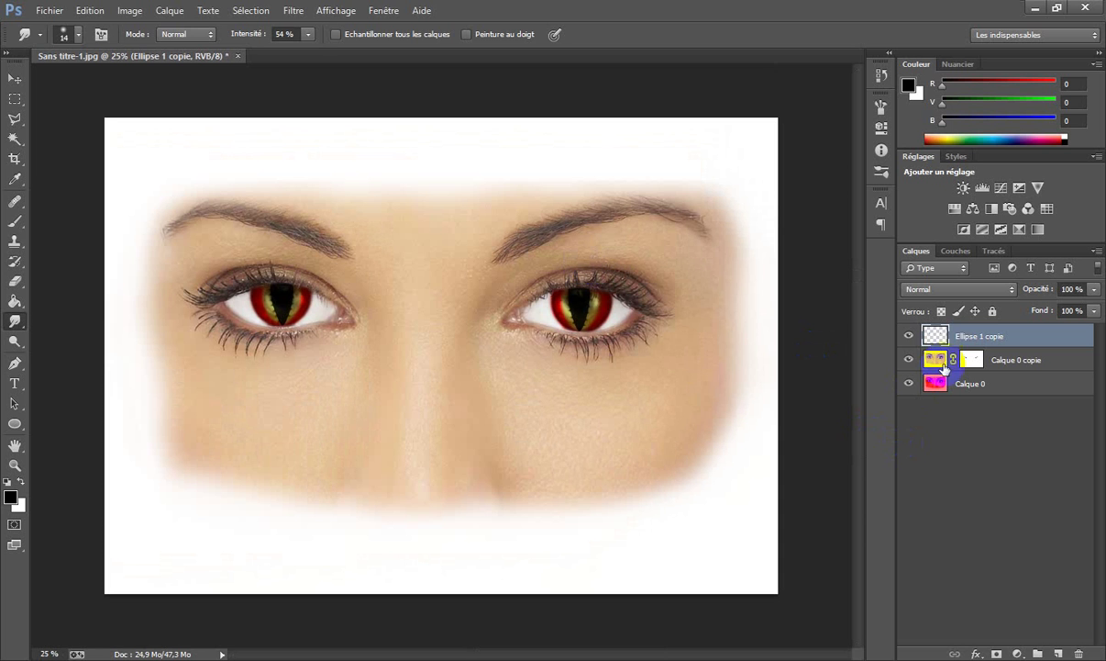
left_click(937, 359)
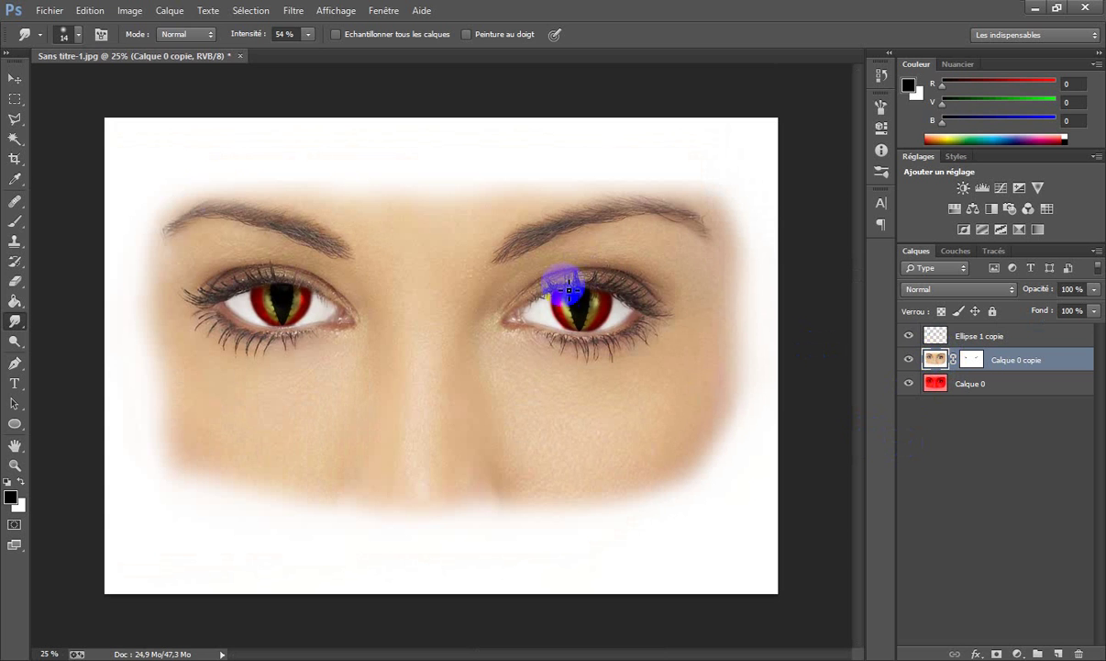
left_click(59, 11)
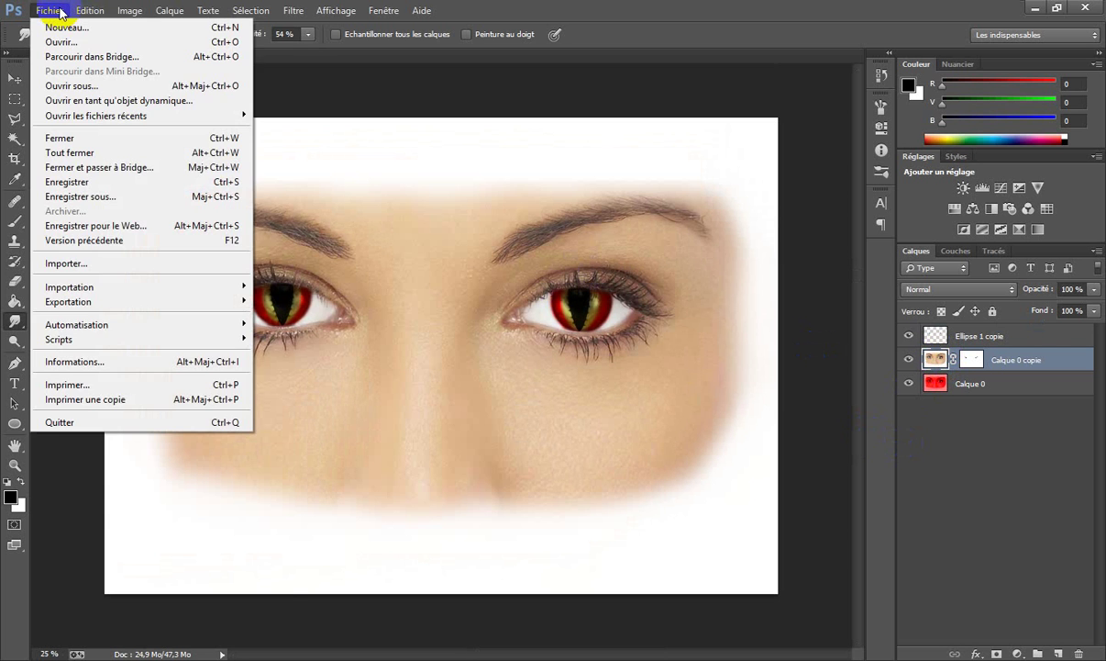
left_click(448, 90)
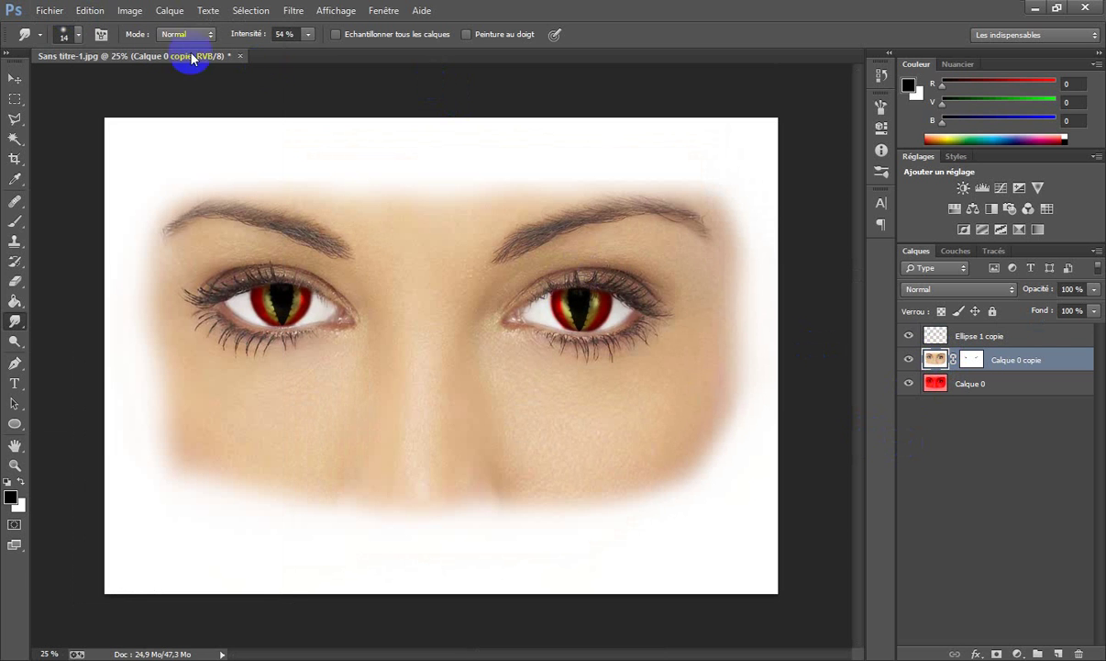
left_click(81, 36)
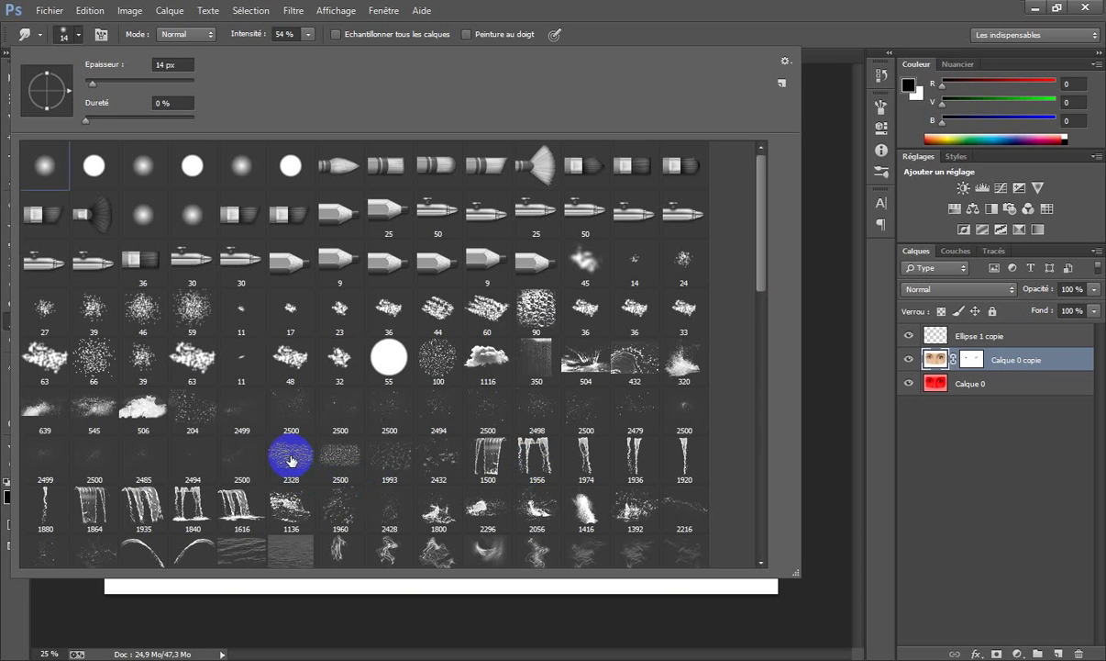
left_click(292, 457)
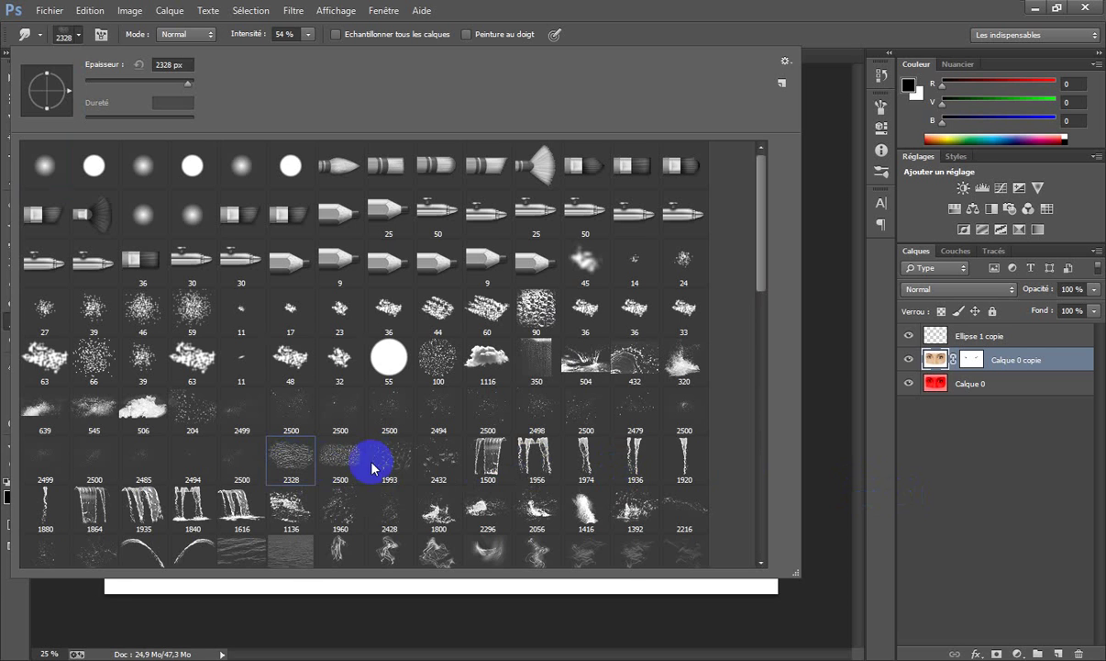
left_click(872, 468)
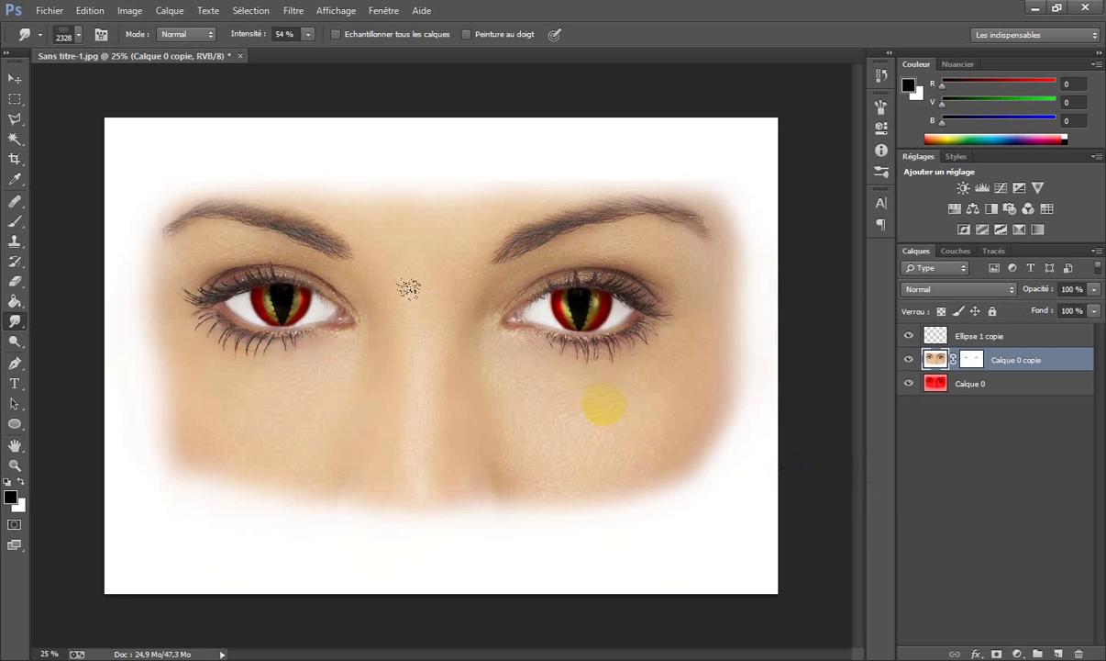
left_click_drag(574, 358, 438, 369)
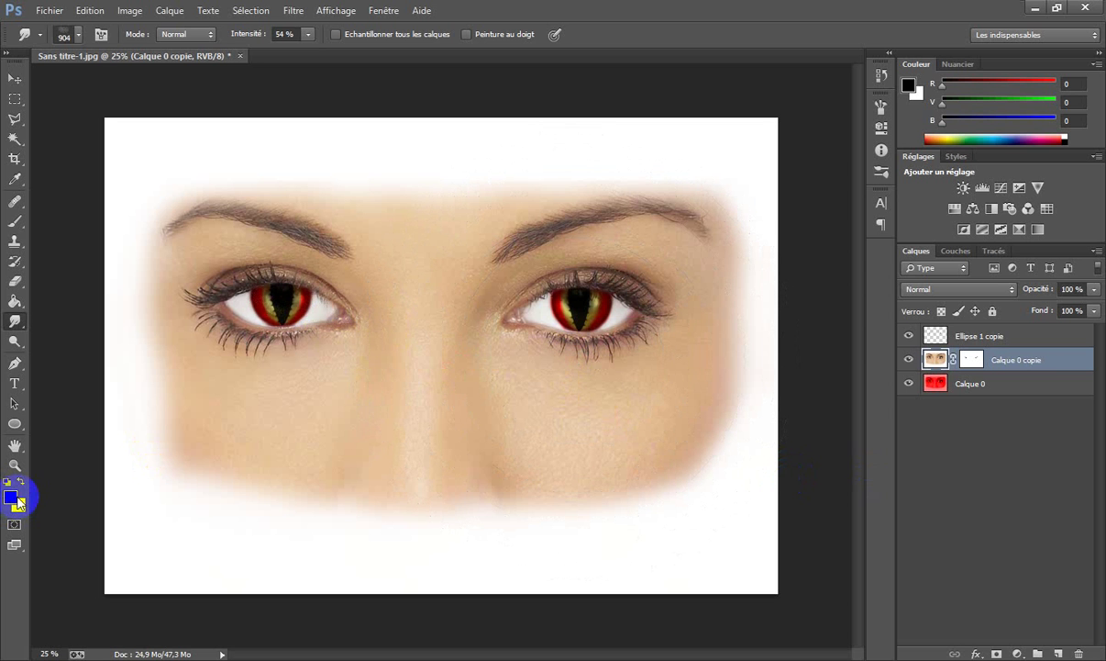
Step: Sample the yellow of the first iris and brighten the foreground colour to R 245, V 240, B 54
left_click(15, 220)
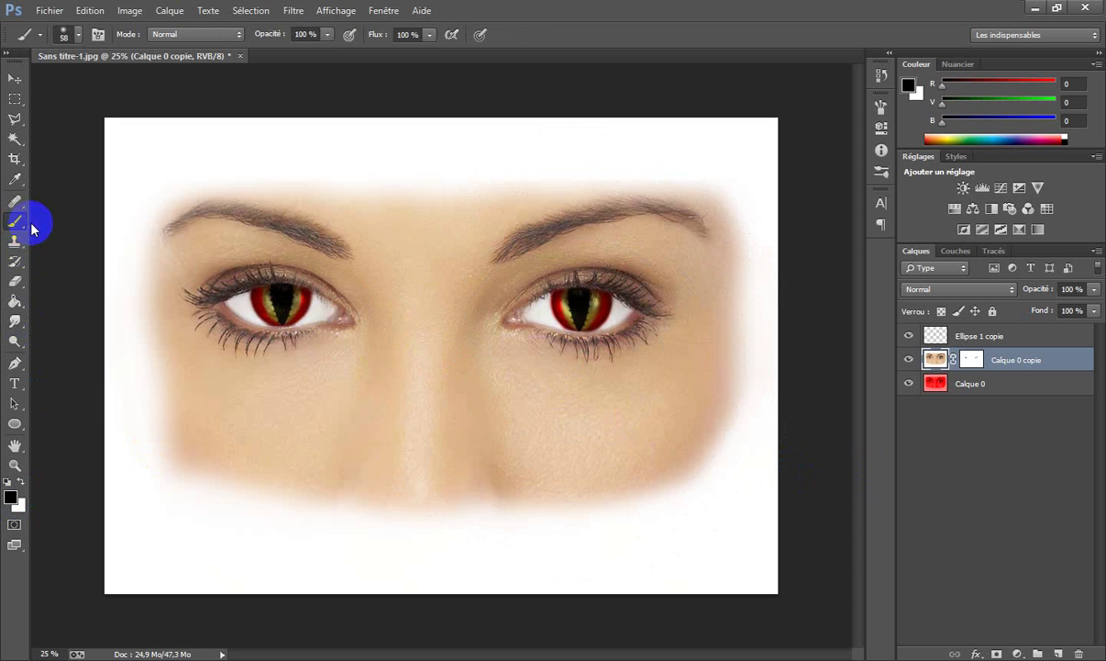
left_click(15, 180)
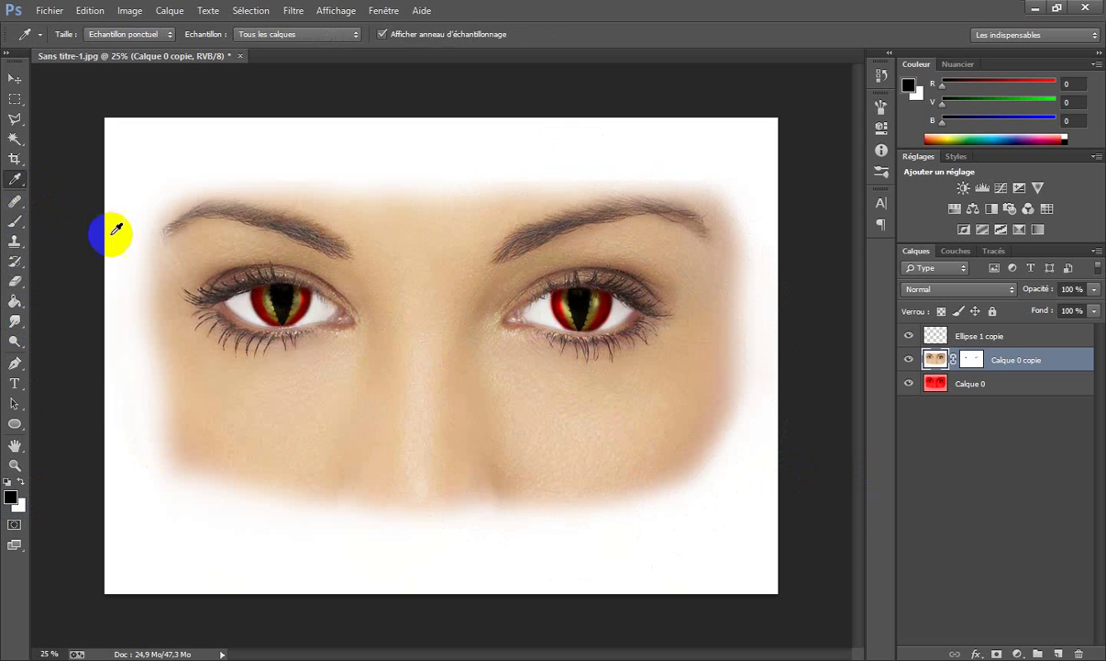
left_click(270, 306)
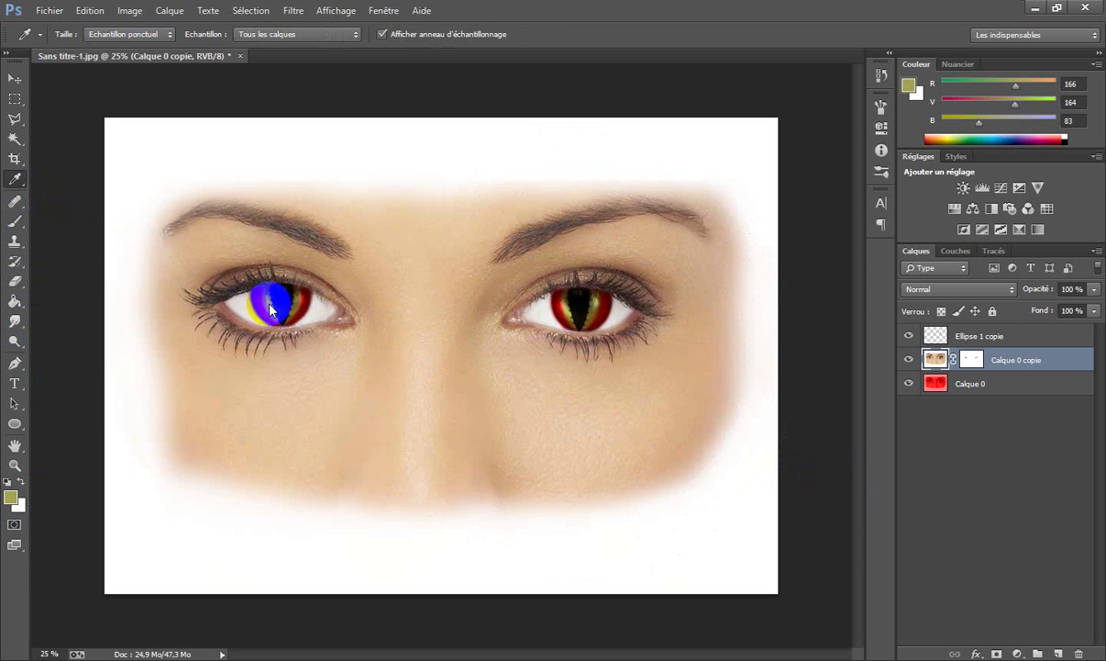
left_click(14, 498)
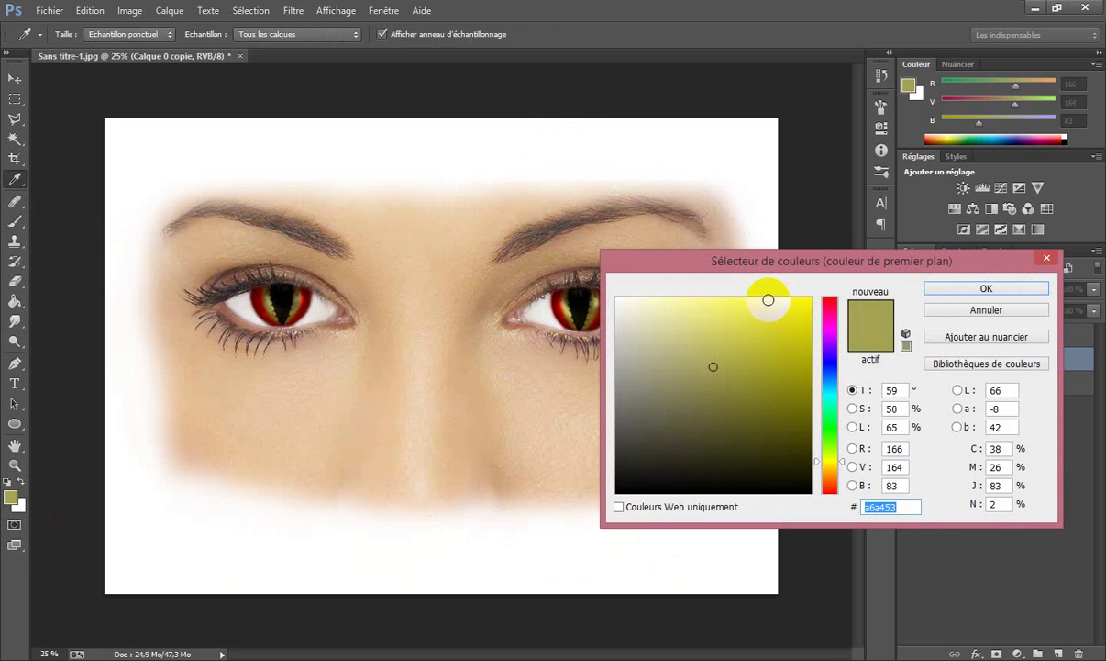
left_click(768, 306)
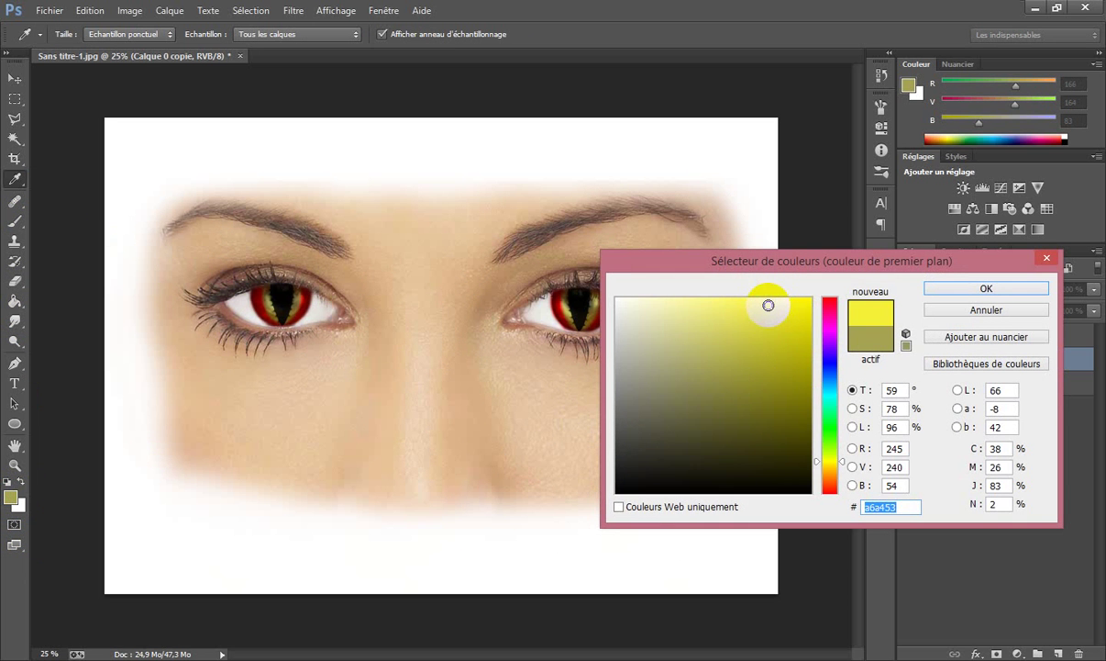
left_click(959, 290)
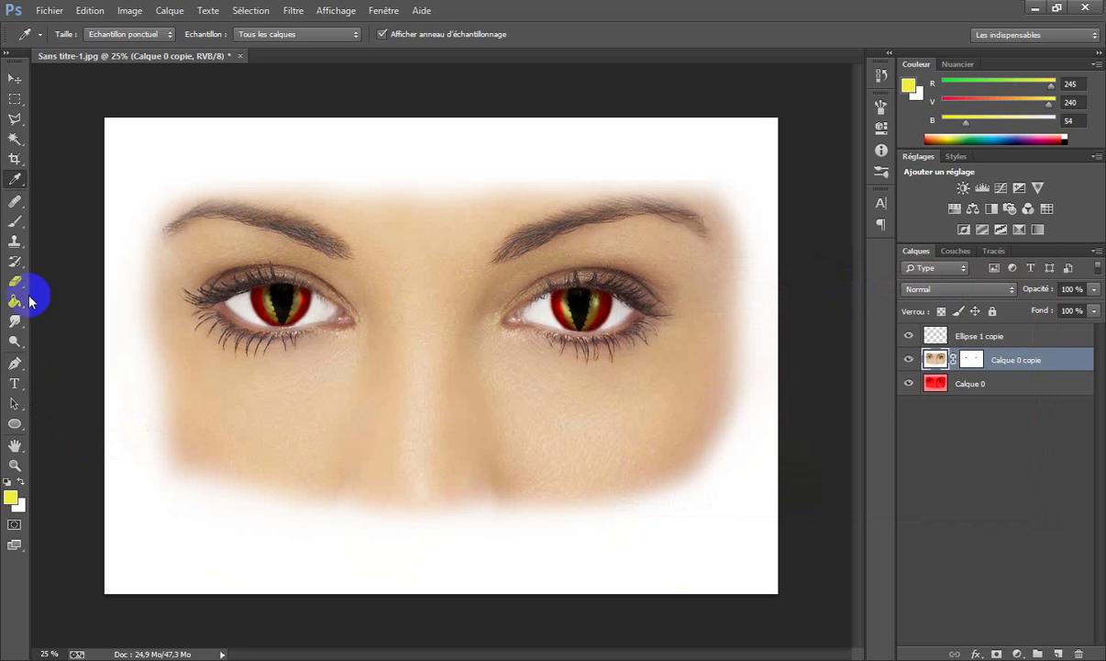
Step: Set the Brush tool to the 2328 px textured brush preset for painting on the Calque 0 copie image
left_click(17, 201)
left_click(16, 219)
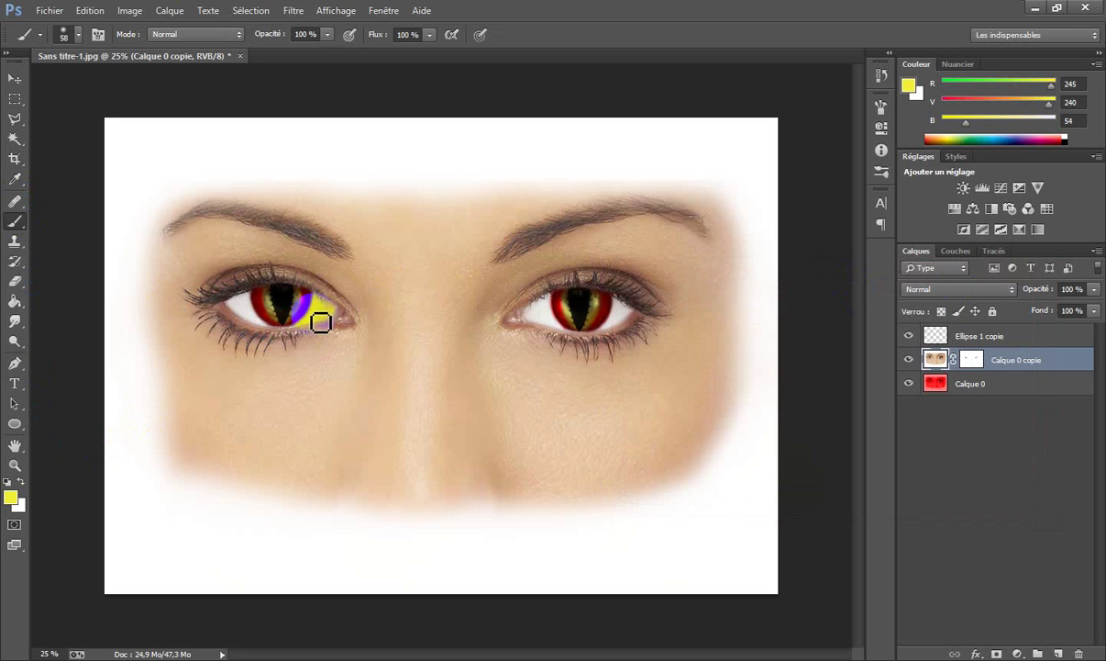
left_click(81, 40)
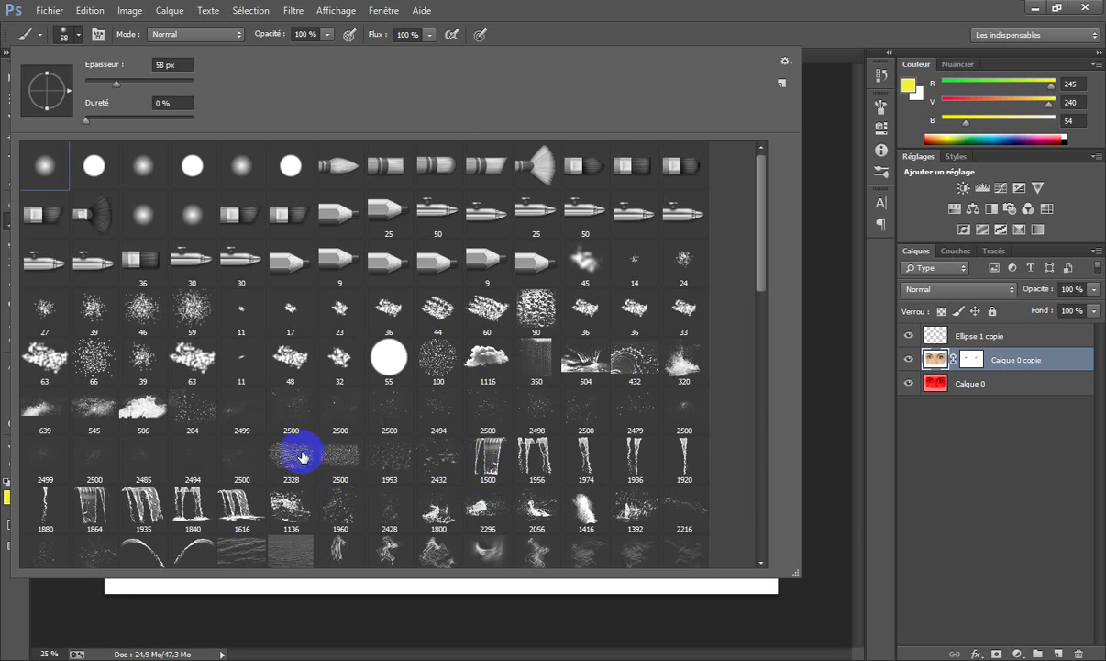
left_click(291, 456)
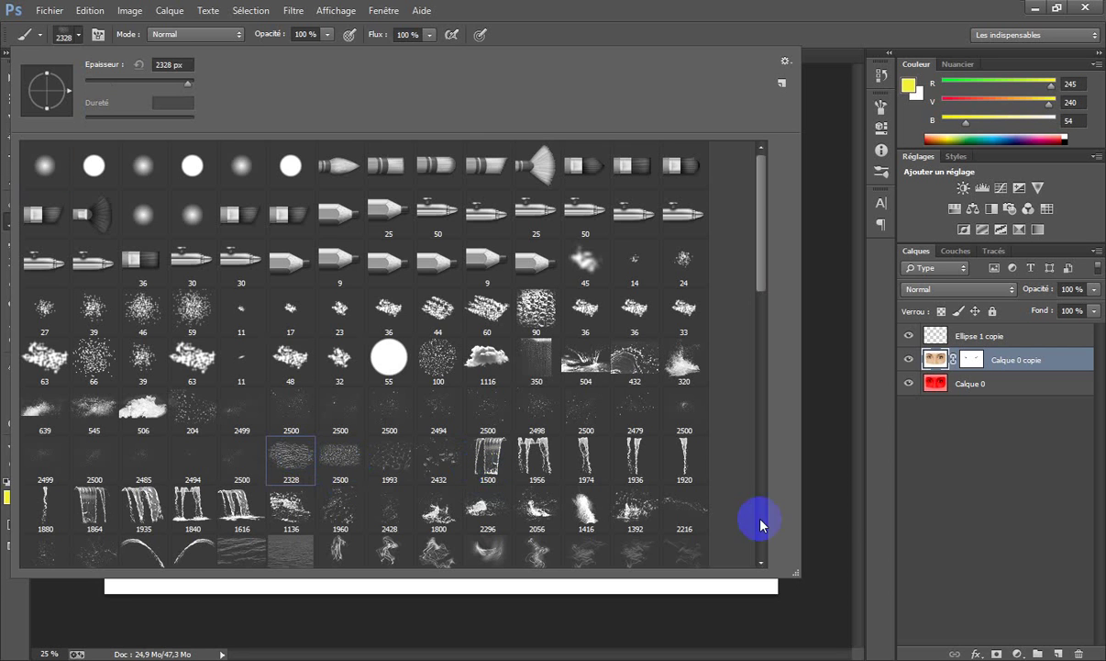
left_click(873, 506)
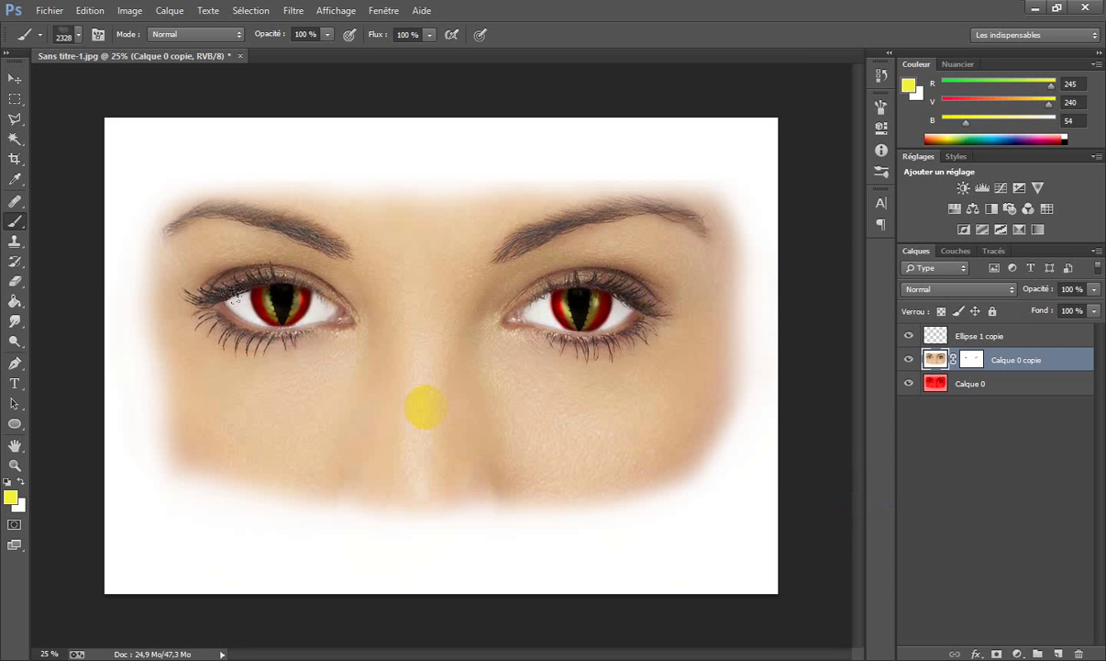
Step: Reduce the textured brush size to 744 px
mouse_move(437, 343)
left_mouse_down()
mouse_move(400, 333)
mouse_move(312, 341)
mouse_move(286, 338)
mouse_move(283, 326)
left_mouse_up()
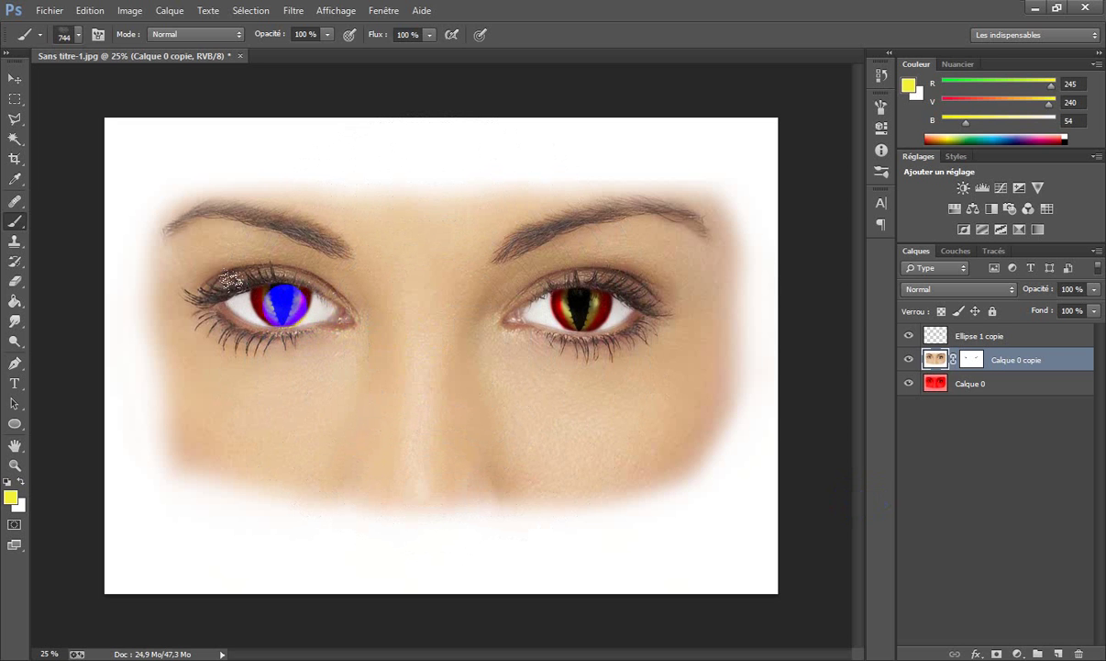
Step: Try stamping the yellow texture over both eyes on the Calque 0 copie image
left_click(281, 299)
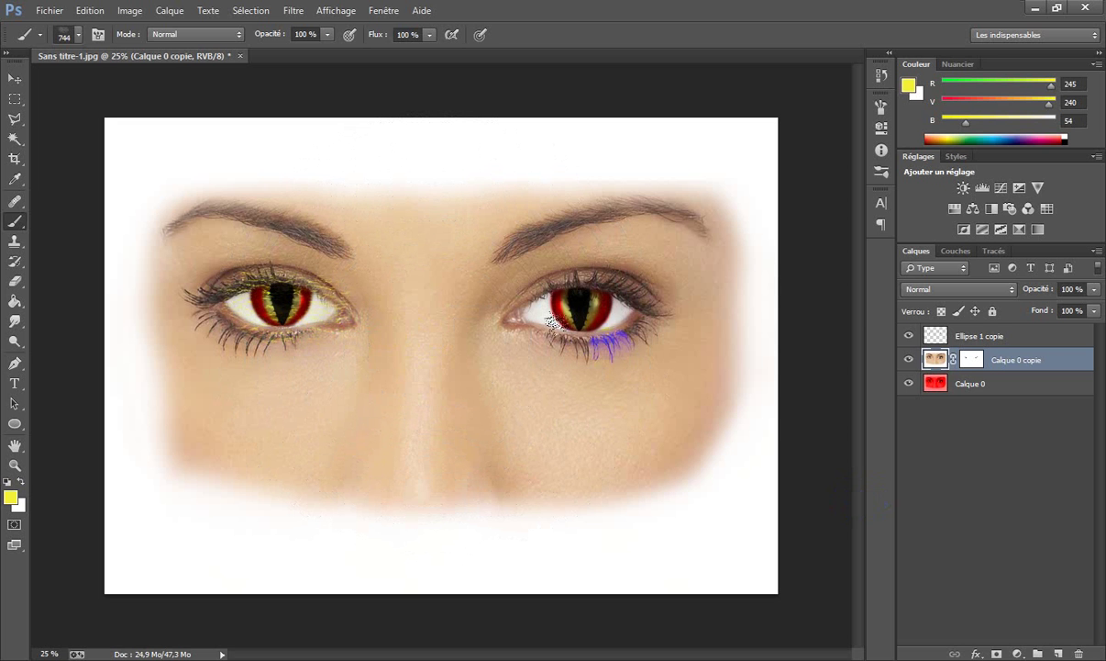
left_click(529, 282)
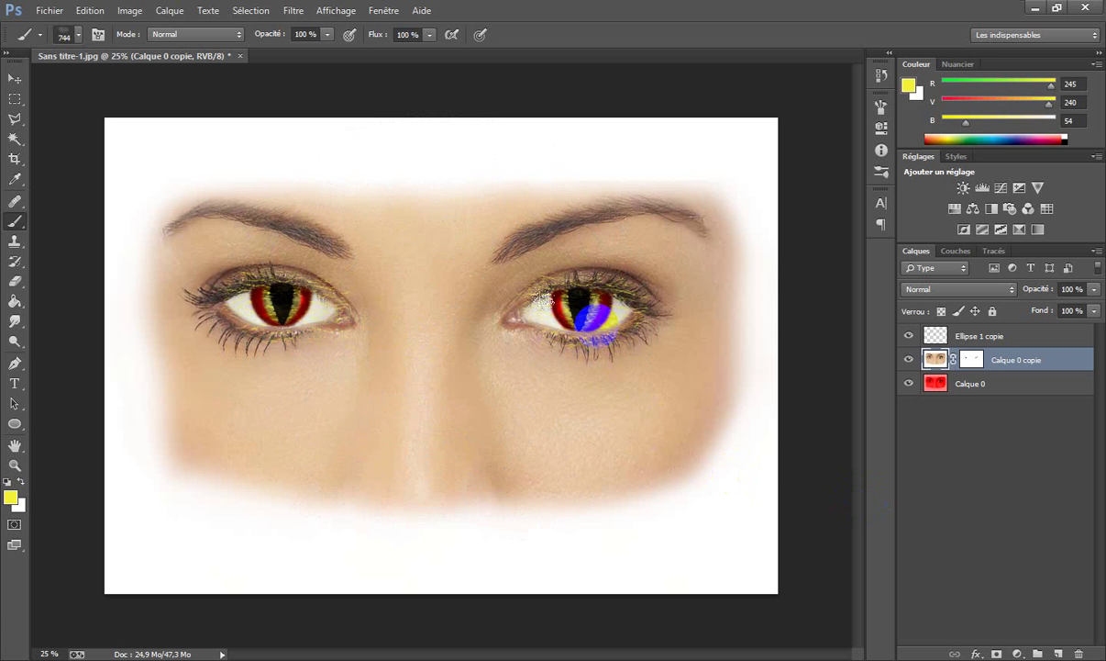
left_click(544, 300)
left_click(195, 279)
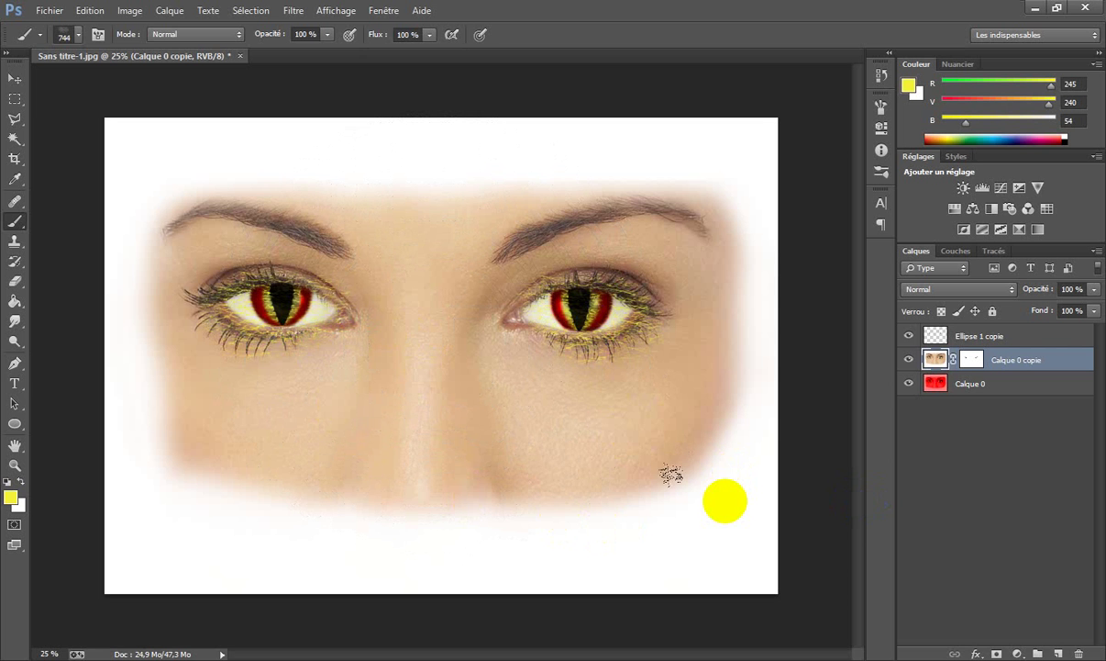
Step: Try stamping the yellow texture over both irises on Calque 0 at 100 % brush opacity, and undo the stamps
key("ctrl+plus")
key("ctrl+plus")
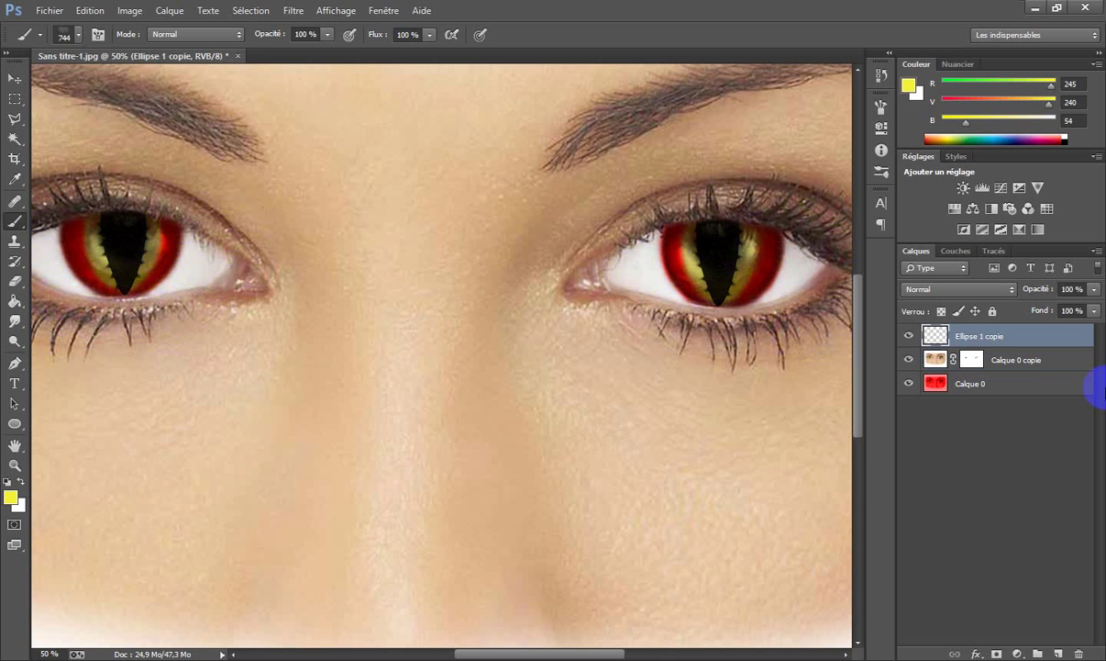
left_click(945, 385)
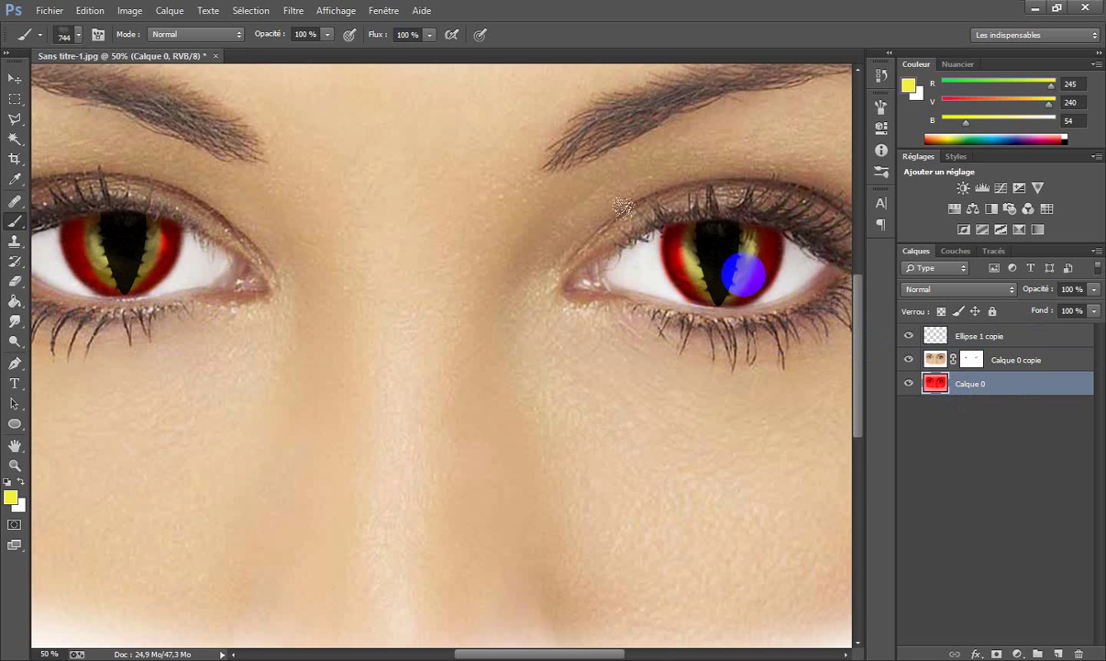
left_click(719, 263)
left_click(124, 249)
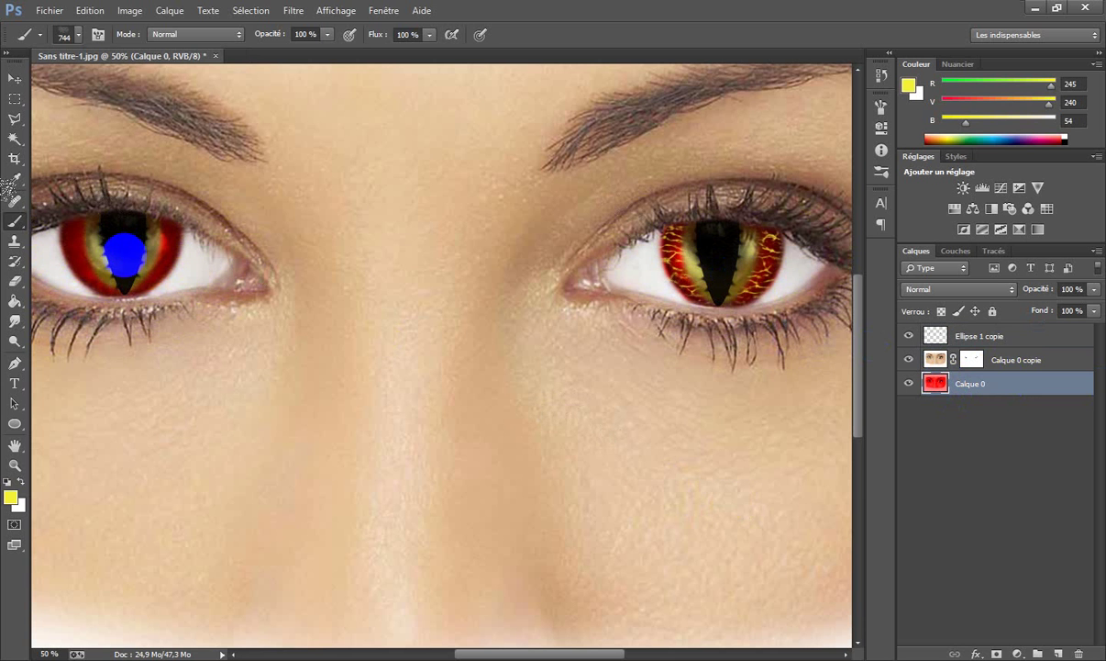
left_click(976, 401)
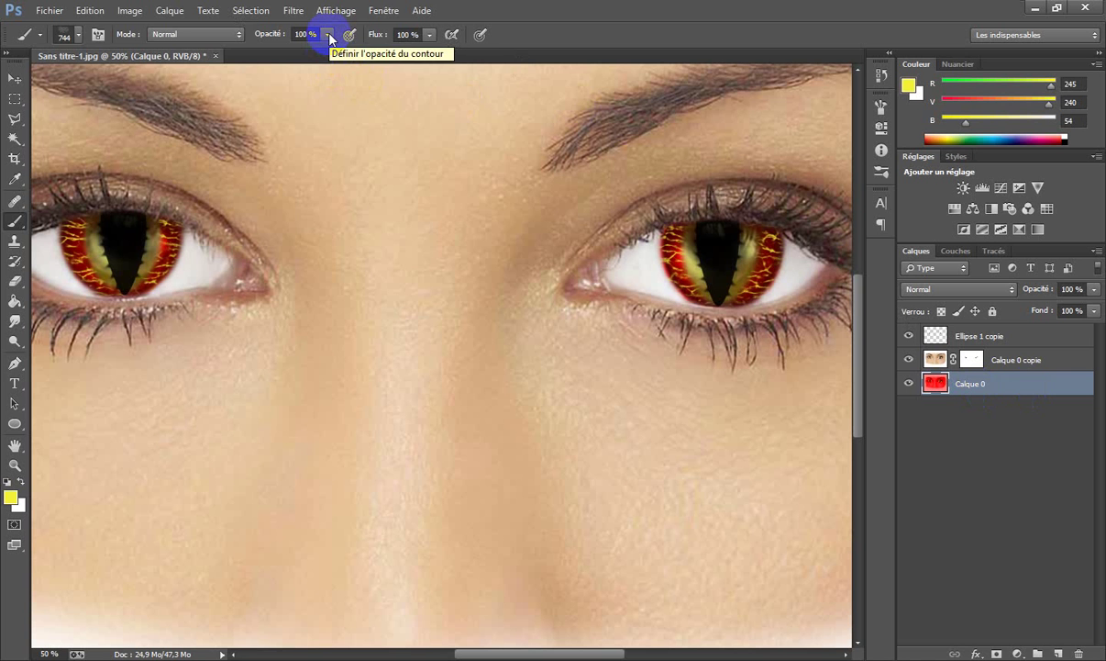
key("ctrl+minus")
key("ctrl+minus")
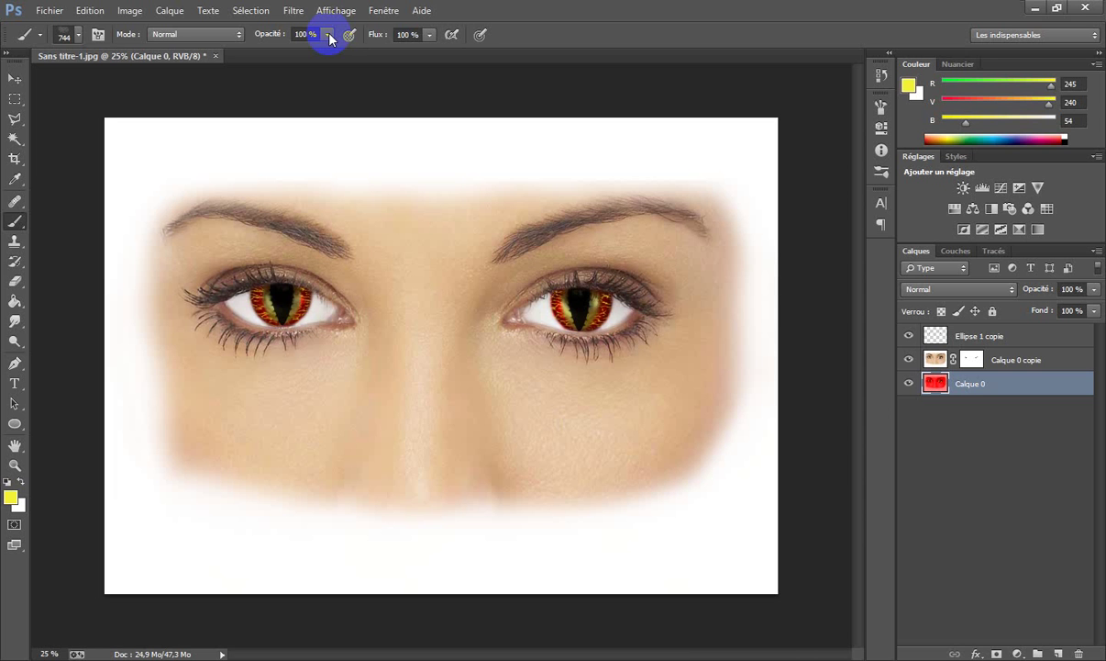
key("ctrl+alt+z")
key("ctrl+alt+z")
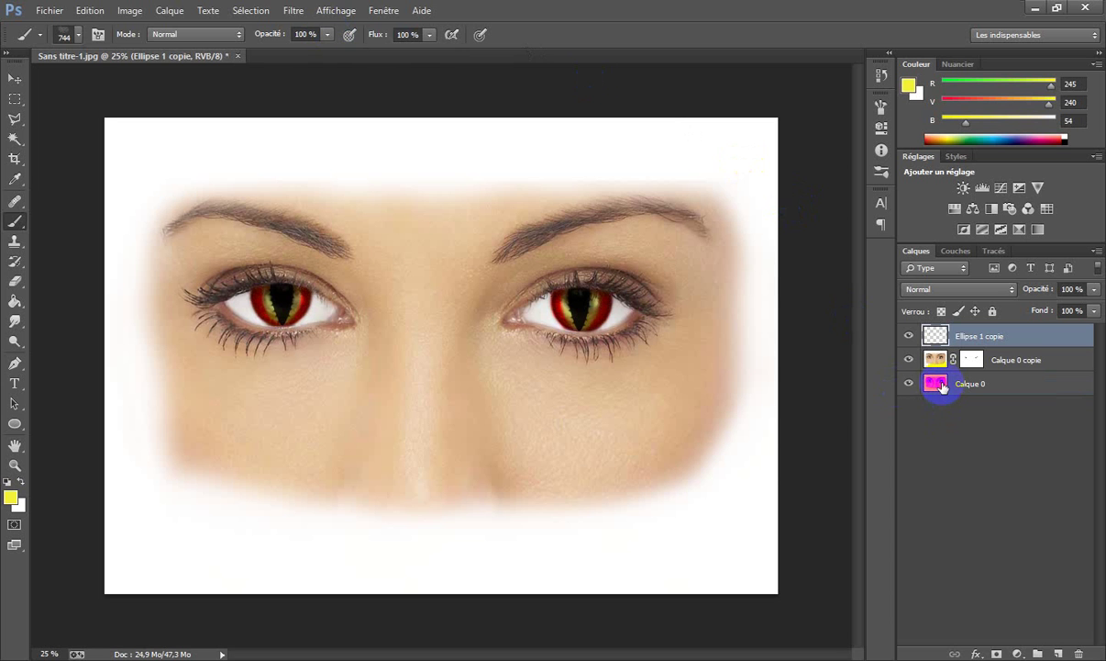
Step: Stamp the yellow texture over both irises on the Calque 0 layer with the brush opacity at 75 %
left_click(934, 383)
left_click(327, 34)
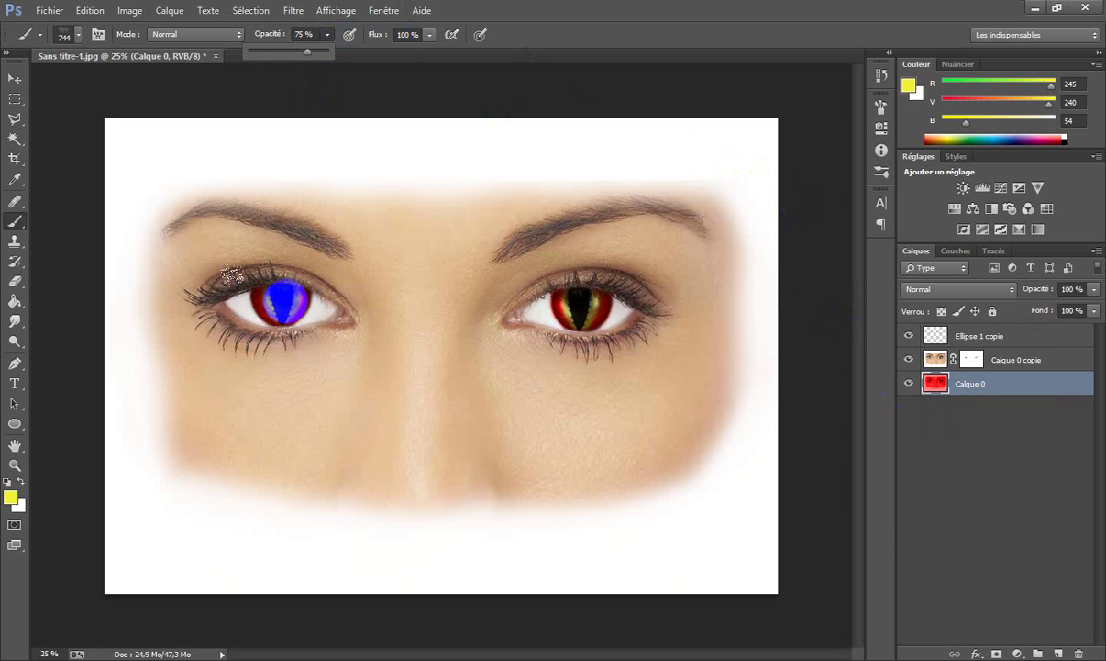
left_click(284, 297)
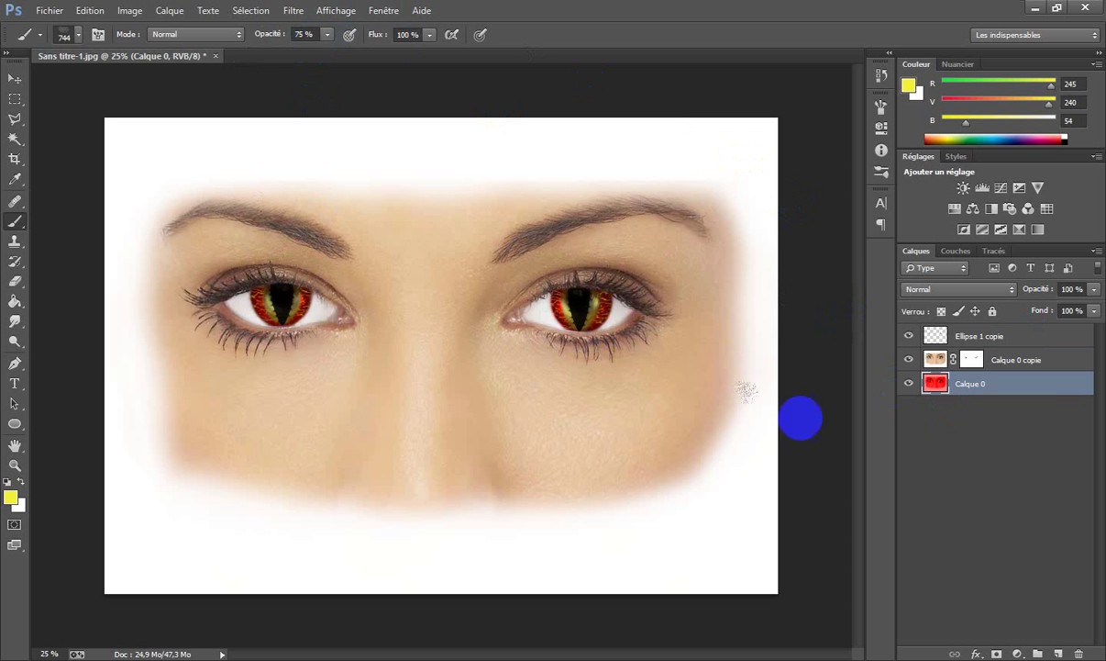
left_click(587, 316)
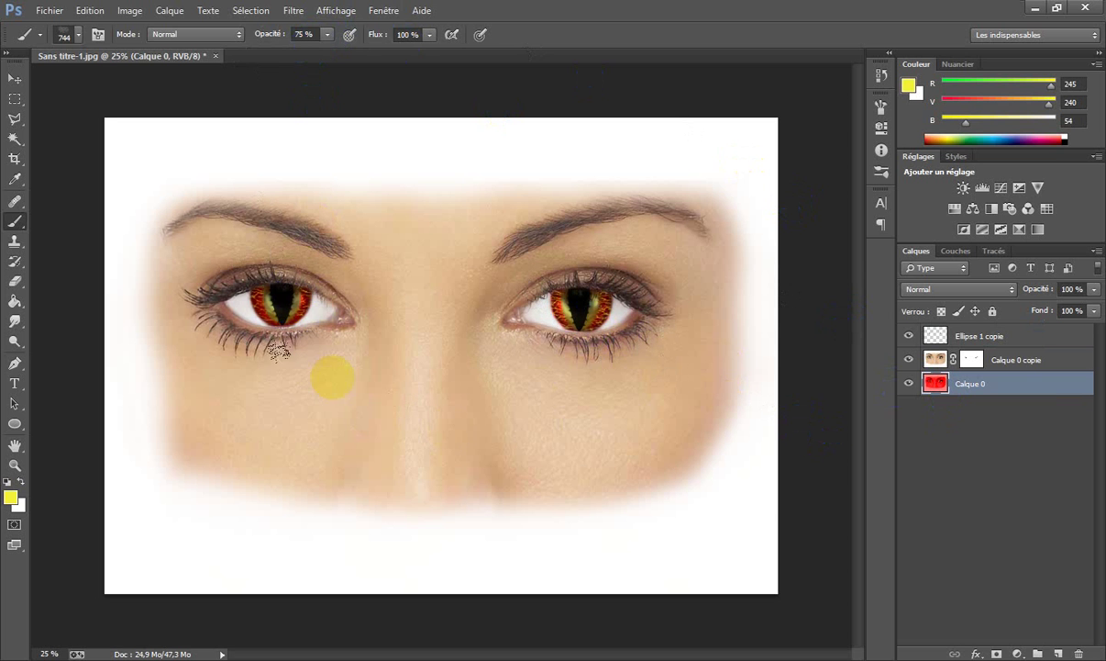
left_click(286, 318)
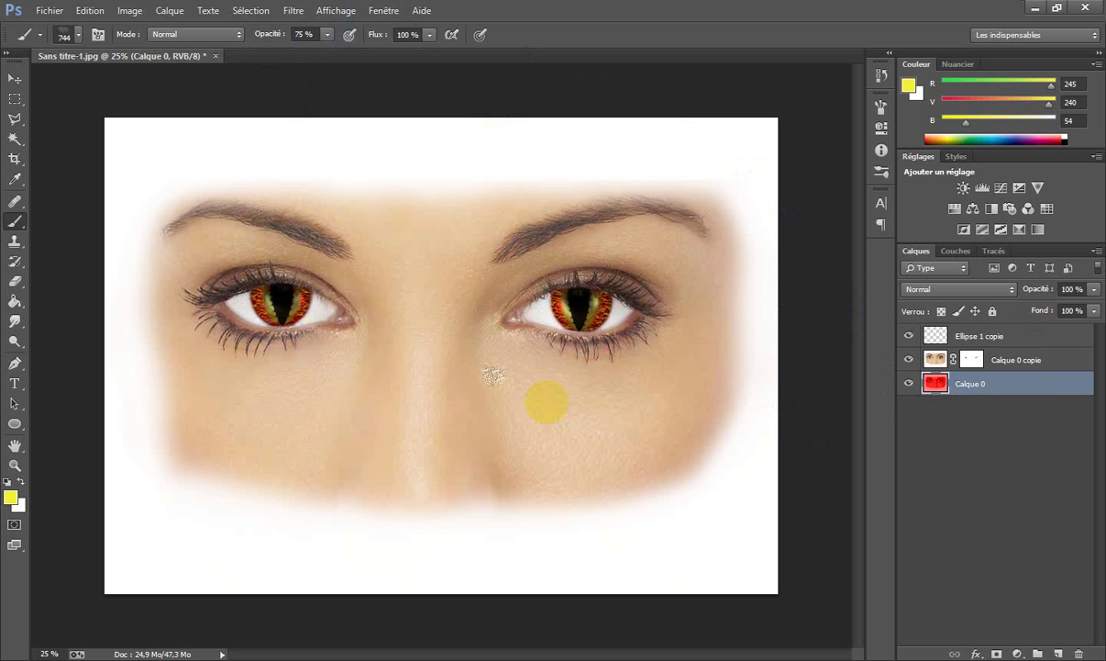
Step: Activate the Calque 0 copie layer mask and set a soft round brush of 84 px with 0 % hardness
left_click(973, 359)
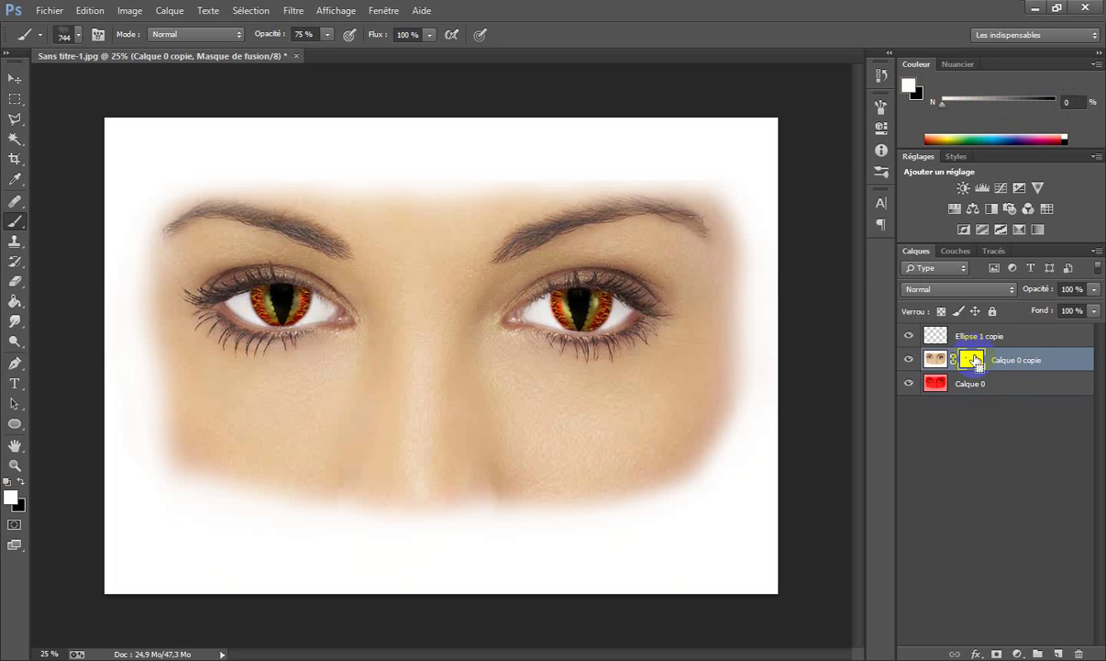
key("ctrl+plus")
key("ctrl+plus")
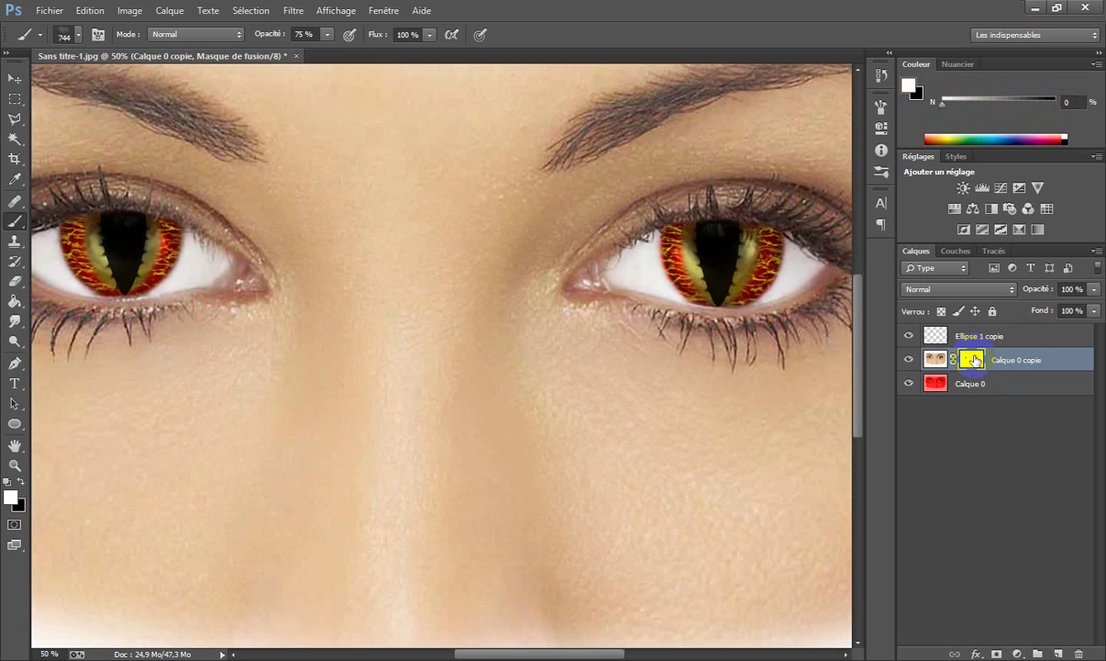
left_click_drag(974, 360, 469, 402)
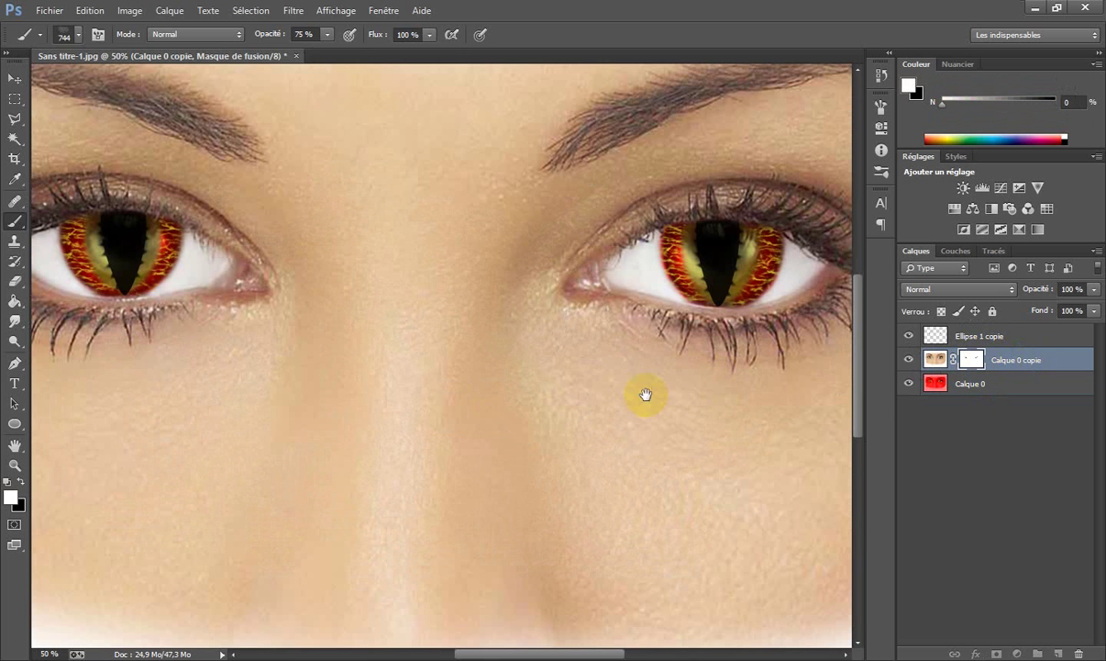
left_click_drag(526, 396, 724, 440)
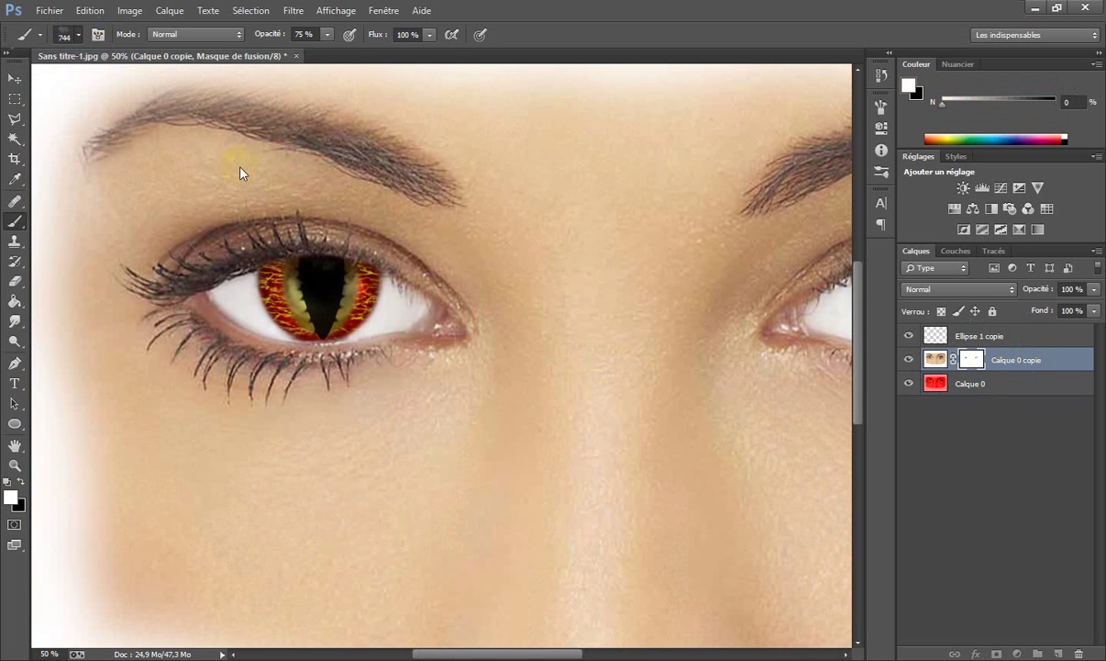
right_click(61, 88)
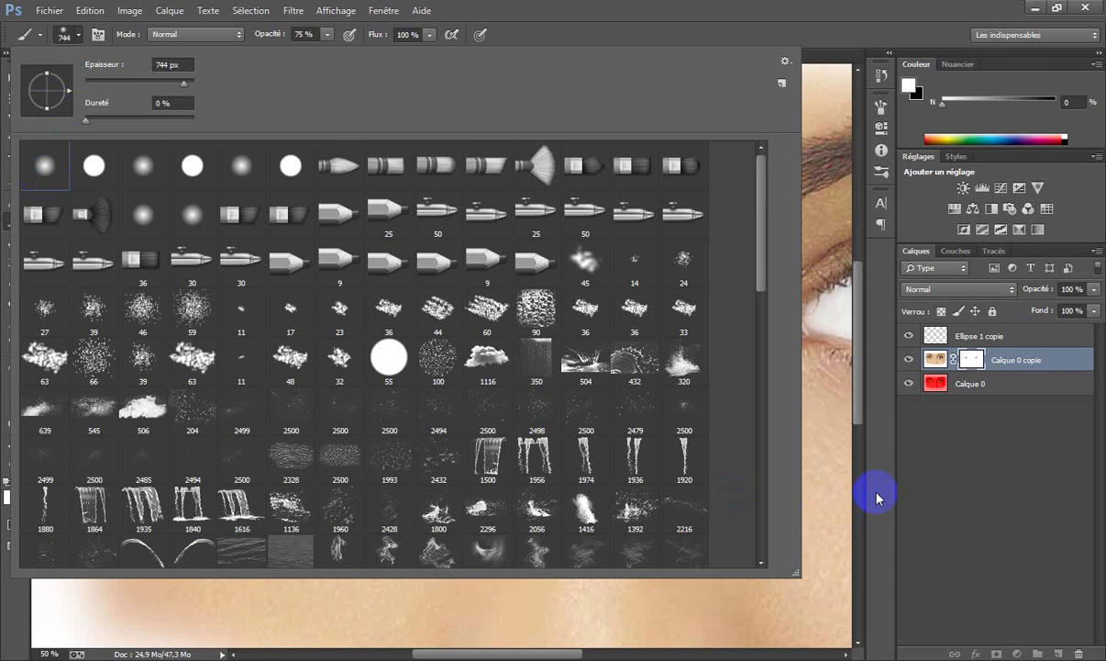
left_click(876, 496)
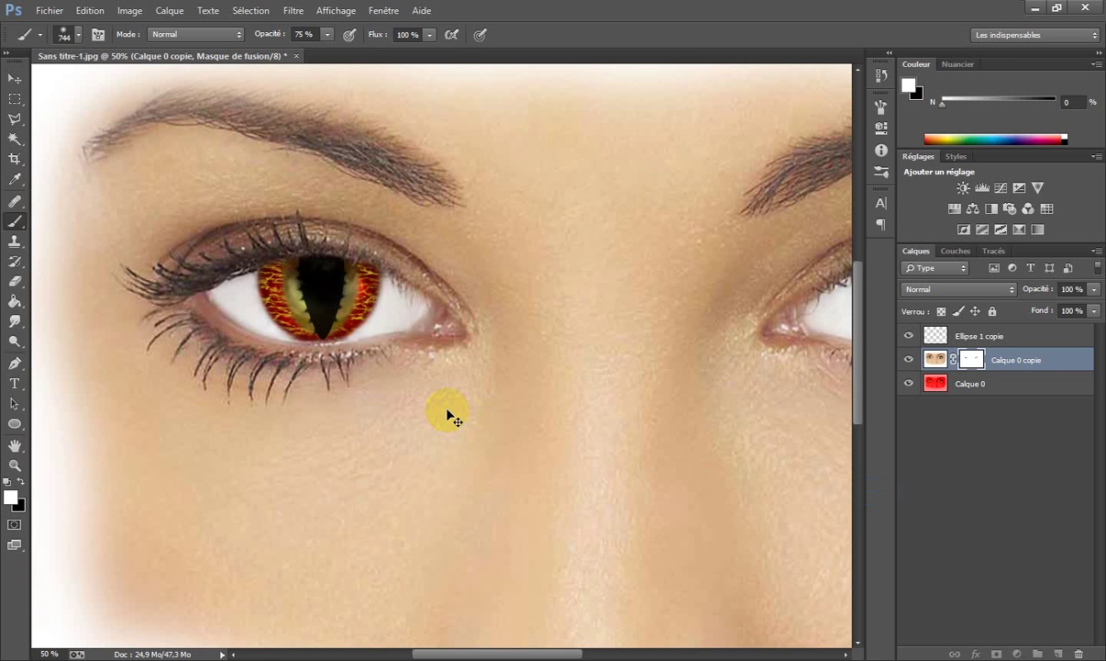
key("ctrl+plus")
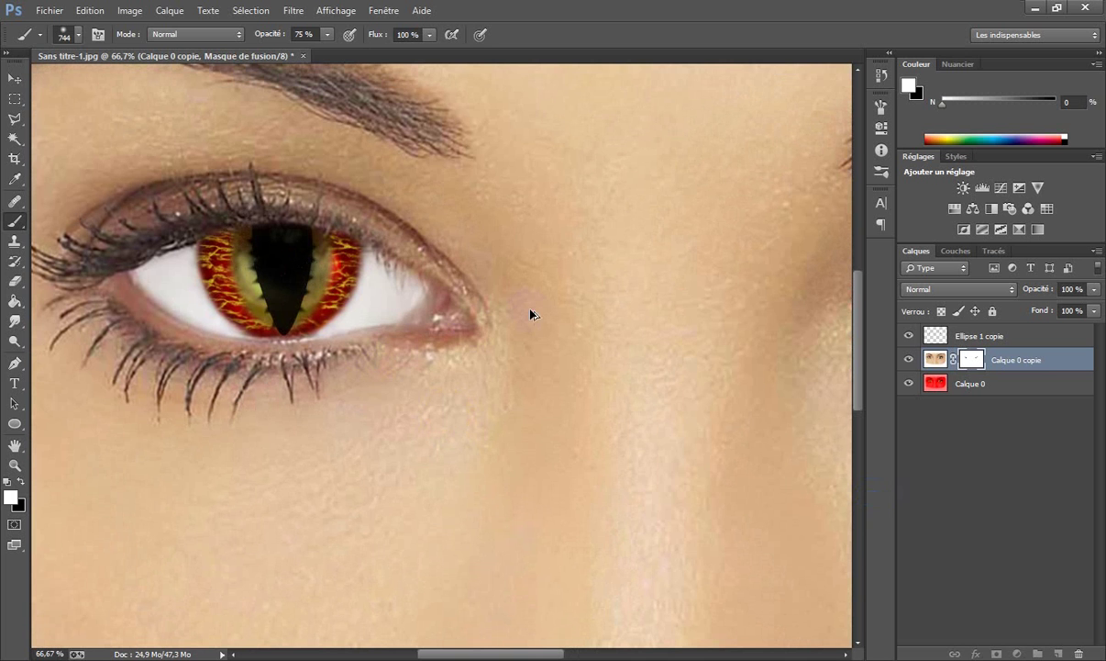
left_click_drag(582, 295, 409, 302)
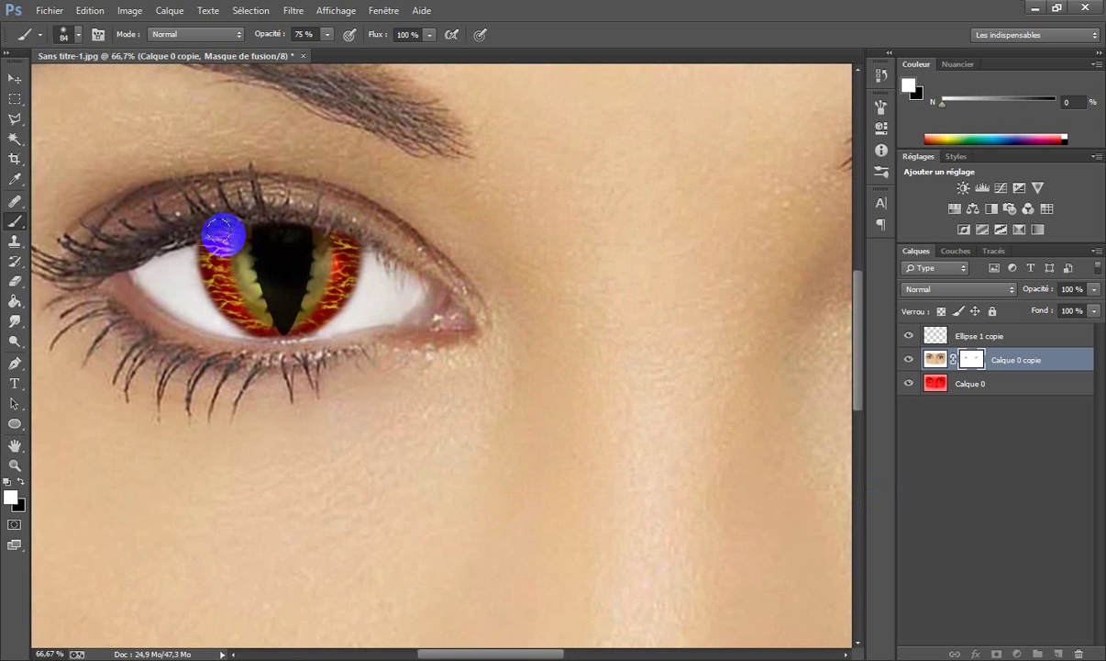
Step: Paint the Calque 0 copie mask in black and white around the first eye's iris to blend the veined red into the pupil's yellow edges
mouse_move(223, 234)
left_mouse_down()
mouse_move(221, 261)
mouse_move(235, 248)
mouse_move(225, 242)
mouse_move(239, 315)
mouse_move(317, 284)
mouse_move(343, 246)
mouse_move(320, 325)
left_mouse_up()
key("x")
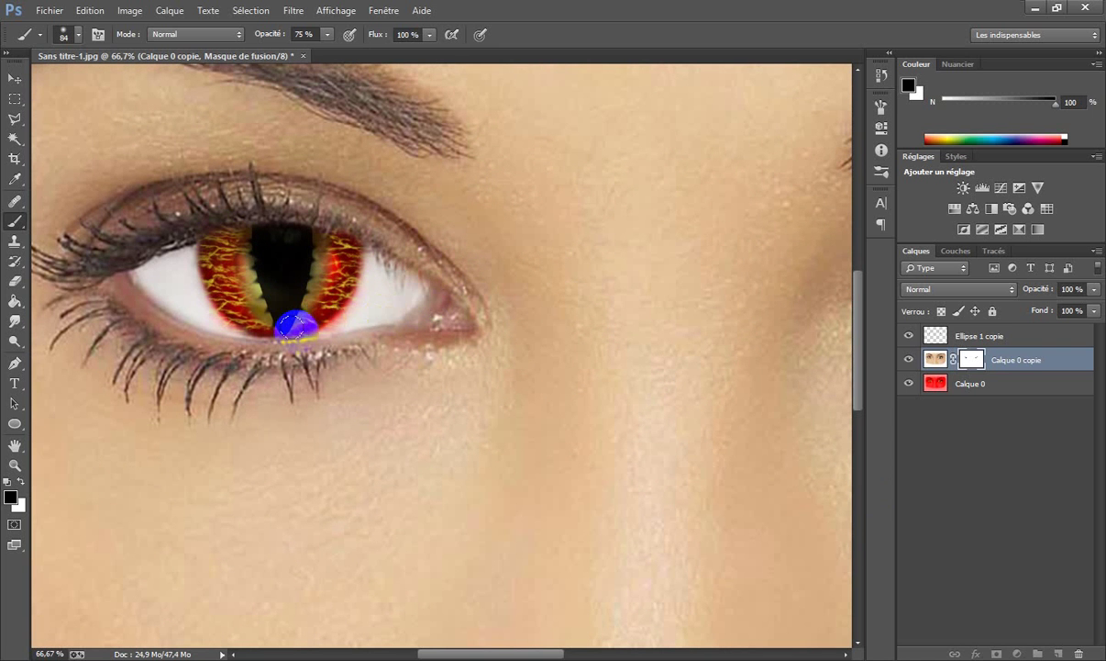
key("x")
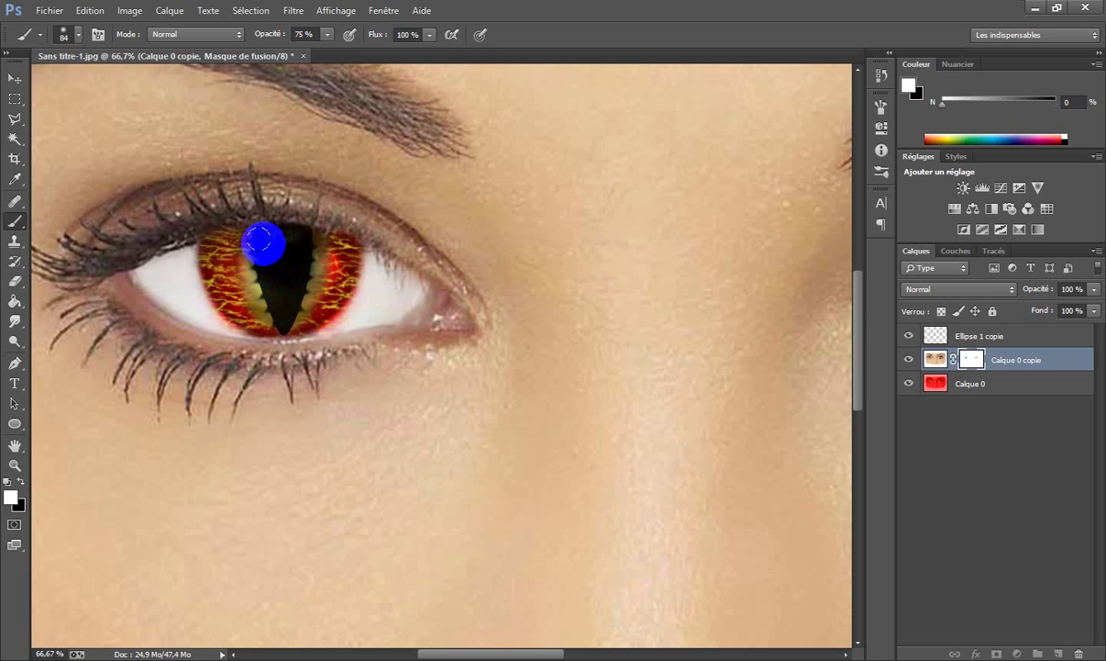
left_click(259, 253)
mouse_move(259, 252)
left_mouse_down()
mouse_move(254, 244)
mouse_move(257, 254)
mouse_move(285, 251)
mouse_move(301, 240)
mouse_move(294, 266)
left_mouse_up()
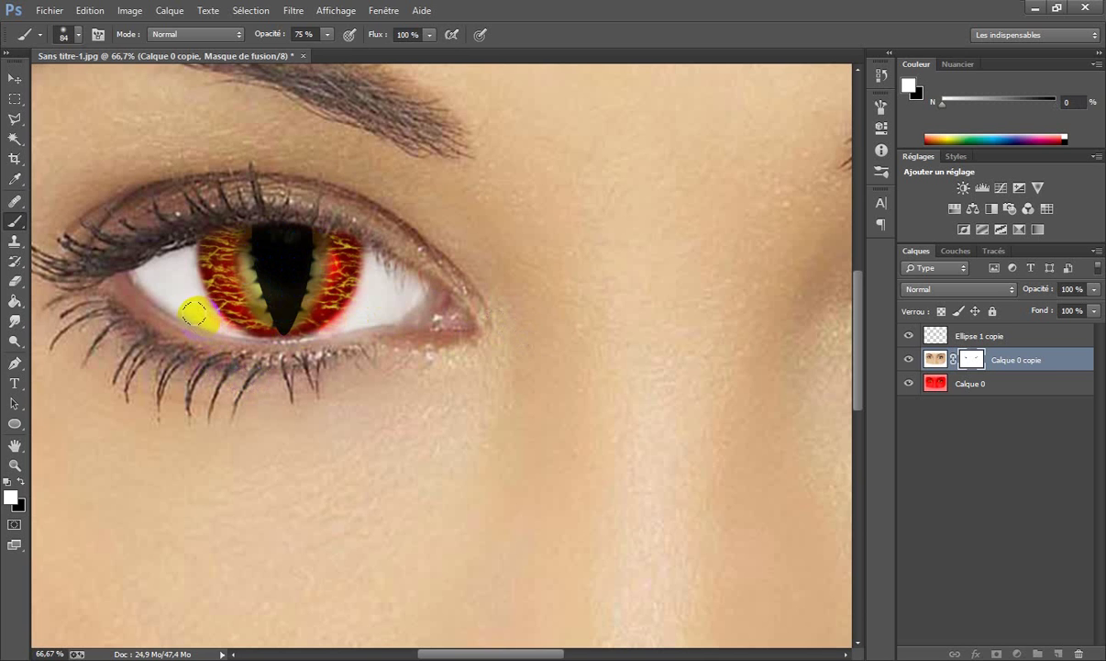
mouse_move(196, 313)
left_mouse_down()
mouse_move(234, 347)
mouse_move(195, 307)
left_mouse_up()
mouse_move(360, 314)
left_mouse_down()
mouse_move(333, 340)
mouse_move(378, 301)
left_mouse_up()
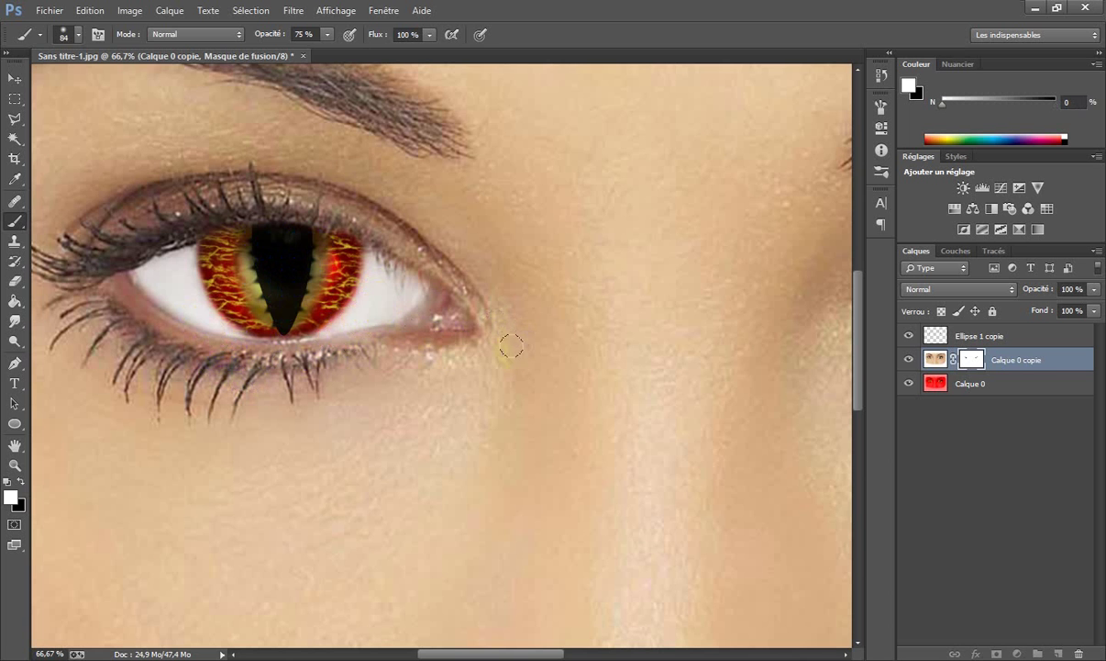
Step: Refine the mask around the second eye's iris with black and white strokes, revealing more veined red and restoring the pupil and eyelid edges
key("space")
left_click_drag(734, 216, 168, 192)
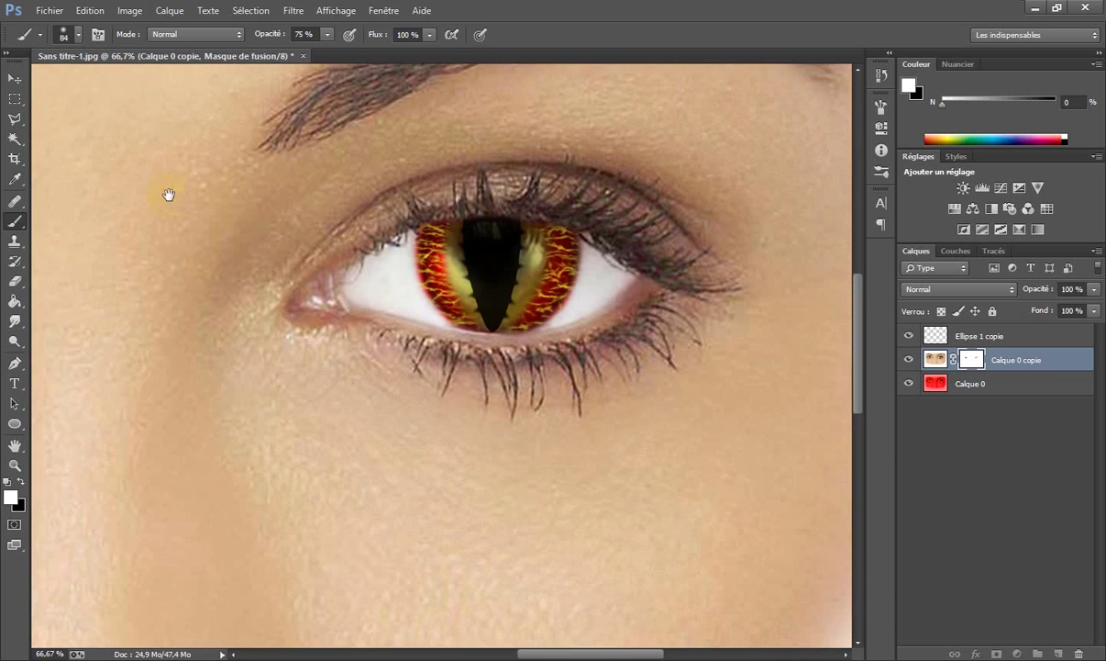
left_click_drag(450, 239, 444, 253)
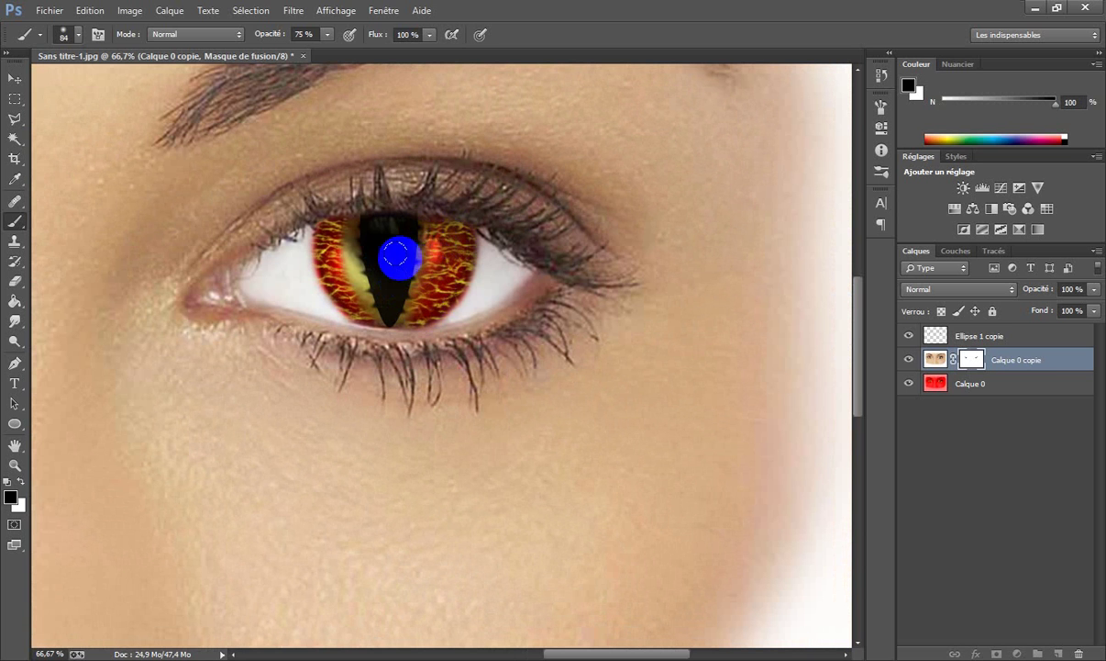
mouse_move(333, 229)
left_mouse_down()
mouse_move(317, 234)
mouse_move(314, 257)
mouse_move(348, 305)
mouse_move(371, 302)
left_mouse_up()
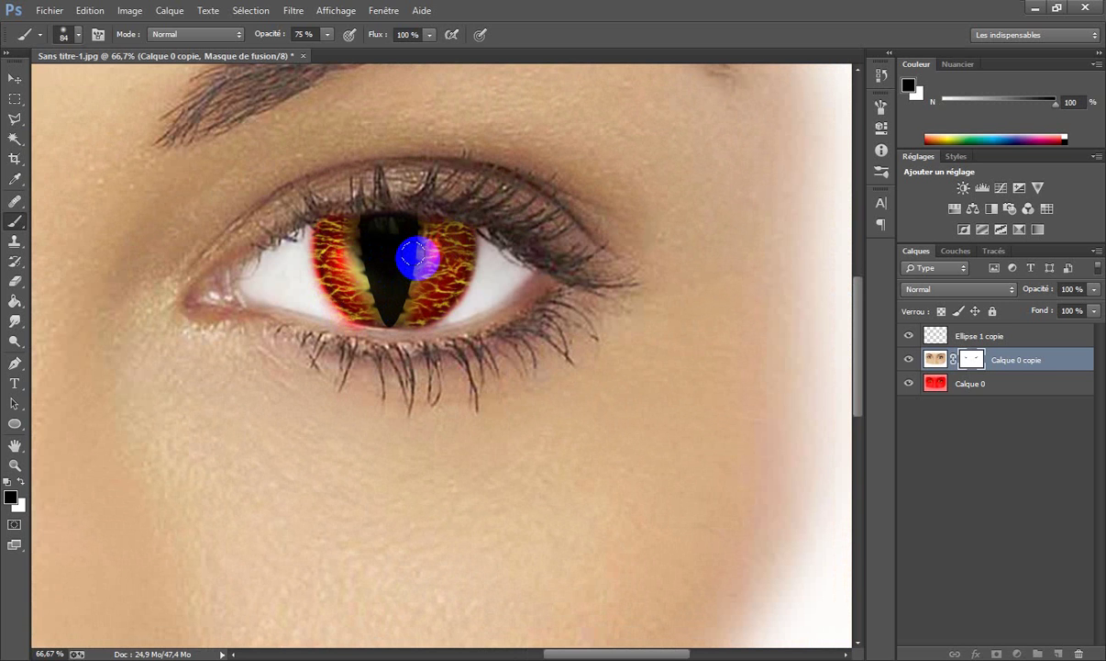
key("x")
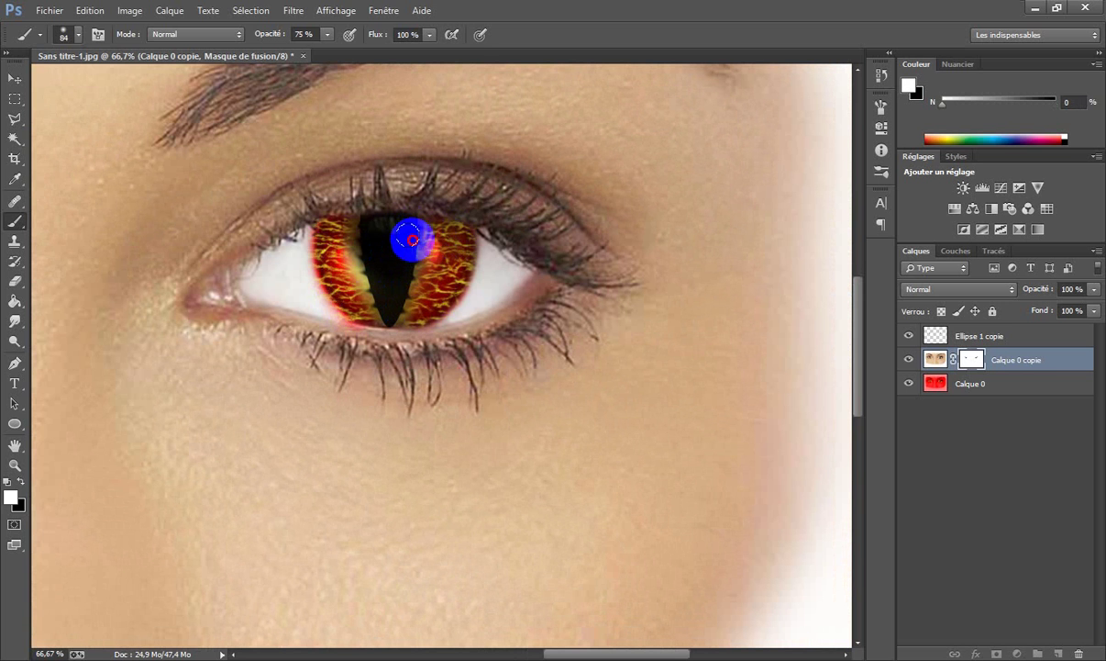
mouse_move(408, 230)
left_mouse_down()
mouse_move(412, 269)
mouse_move(414, 232)
mouse_move(410, 263)
mouse_move(378, 290)
mouse_move(387, 294)
mouse_move(376, 230)
left_mouse_up()
key("x")
mouse_move(319, 315)
left_mouse_down()
mouse_move(343, 337)
mouse_move(323, 321)
mouse_move(444, 353)
mouse_move(473, 328)
mouse_move(449, 345)
mouse_move(466, 320)
left_mouse_up()
key("x")
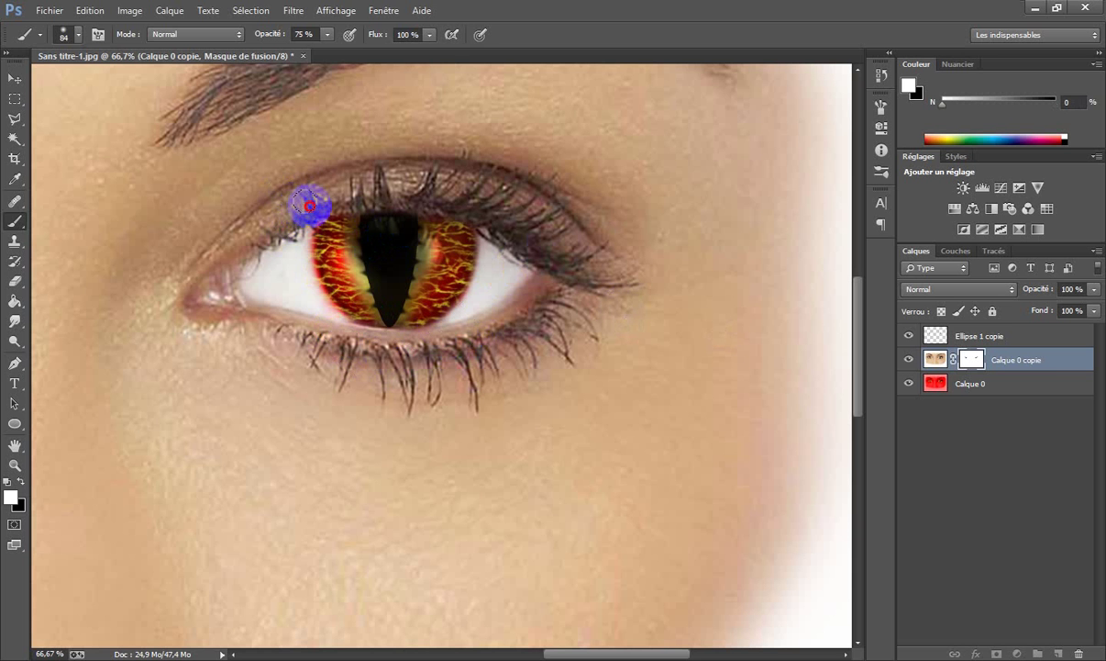
mouse_move(316, 197)
left_mouse_down()
mouse_move(464, 195)
mouse_move(510, 217)
left_mouse_up()
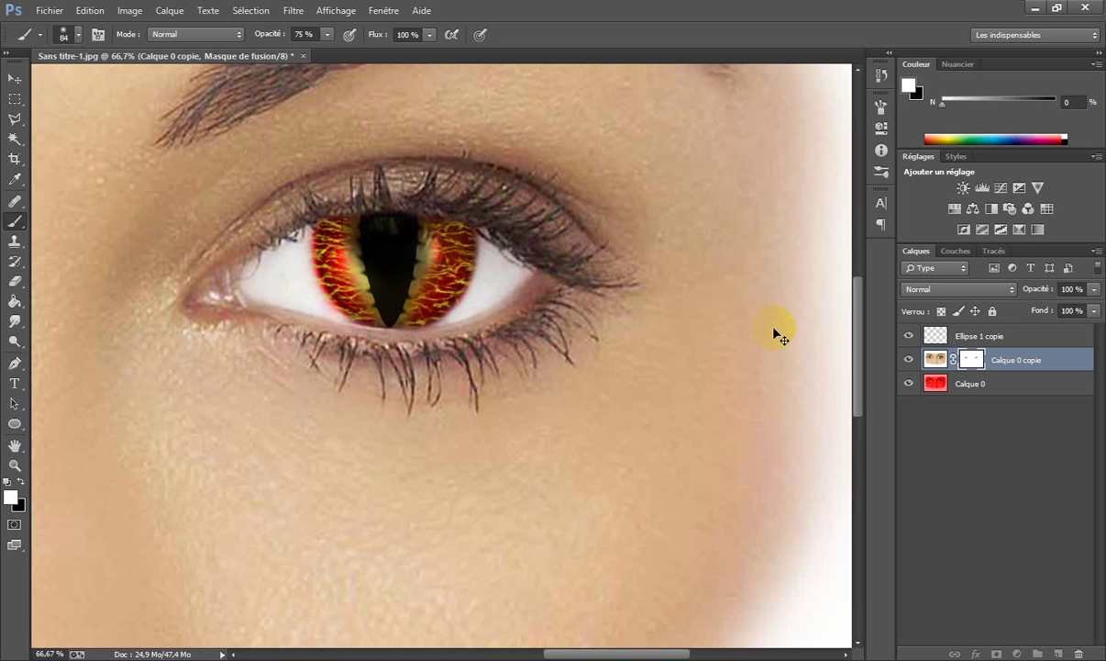
Step: Add a new empty layer directly above the Ellipse 1 copie layer
key("ctrl+minus")
key("ctrl+minus")
key("ctrl+minus")
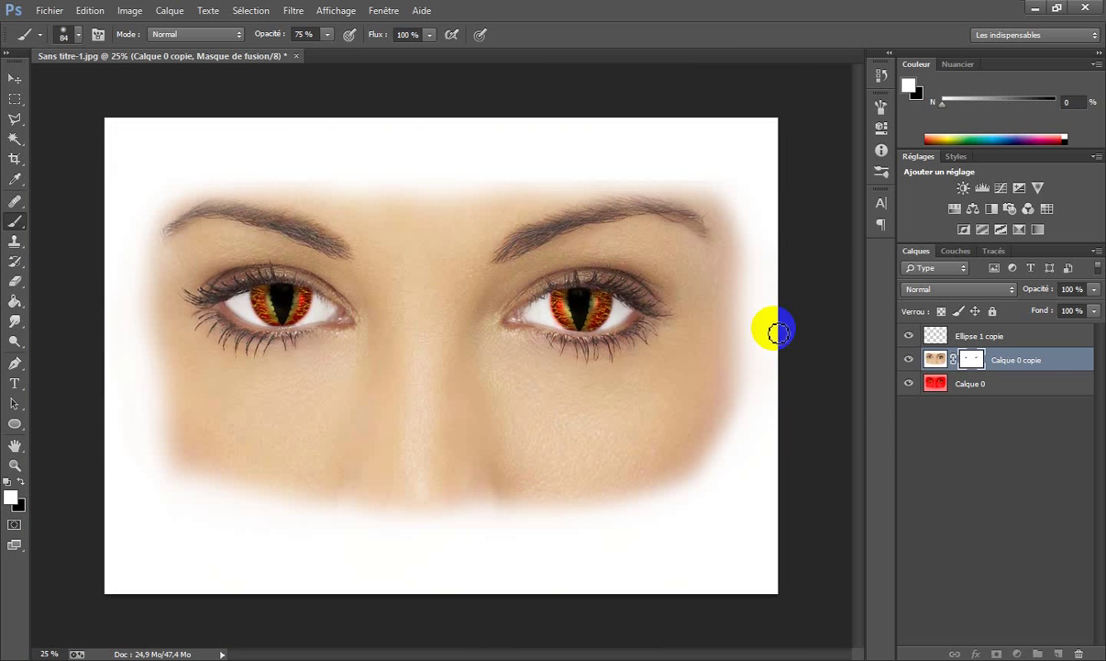
left_click(1001, 336)
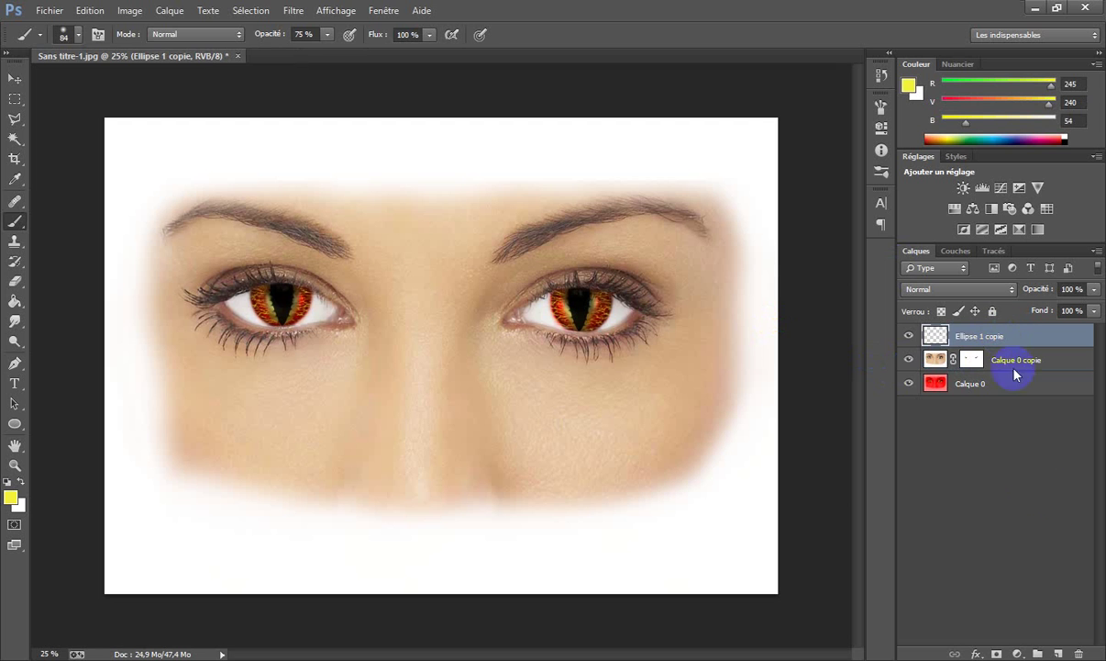
left_click(1059, 652)
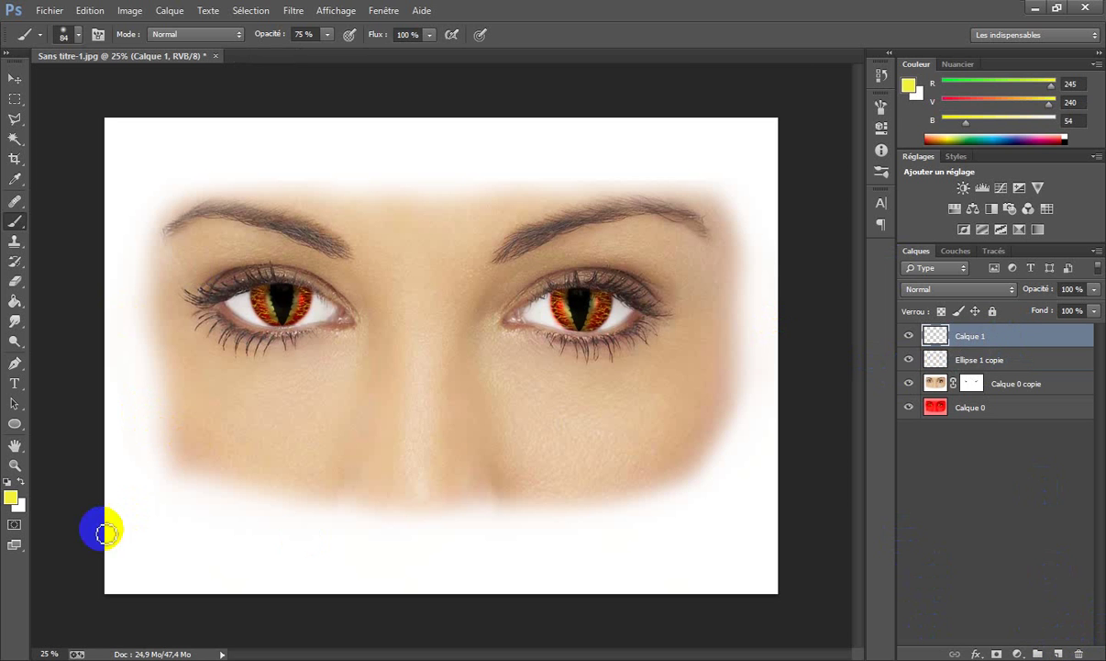
Step: Paint a soft white highlight dot in the upper part of each pupil on Calque 1, using a 48 px brush at 75 % opacity
left_click(21, 480)
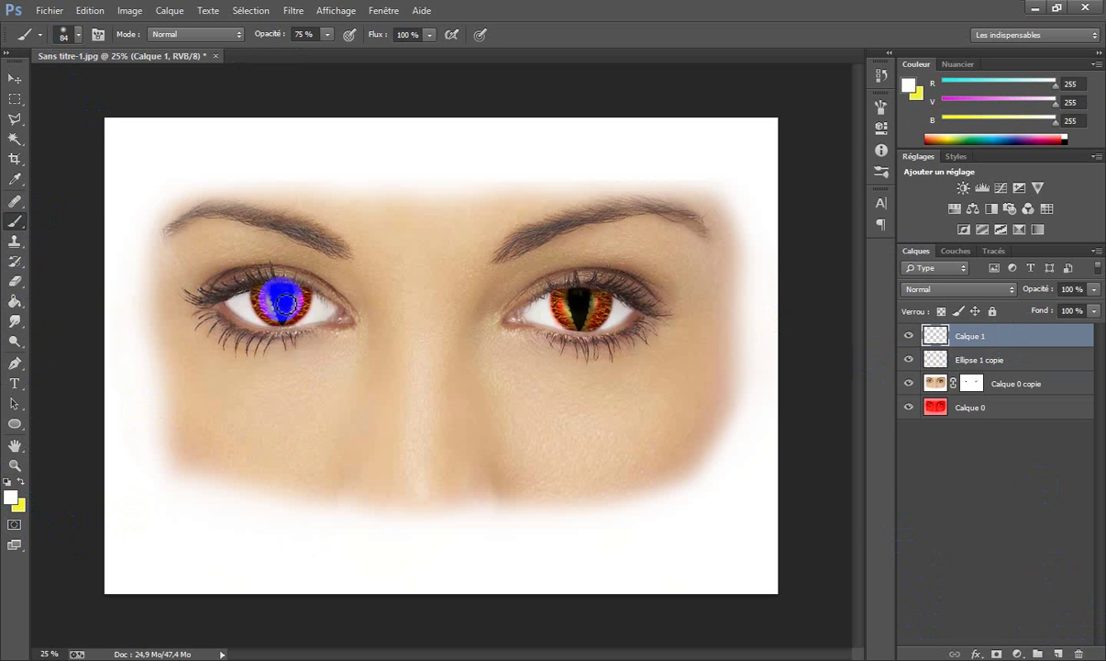
left_click_drag(310, 316, 336, 321)
key("ctrl+z")
key("ctrl+plus")
key("ctrl+plus")
key("ctrl+plus")
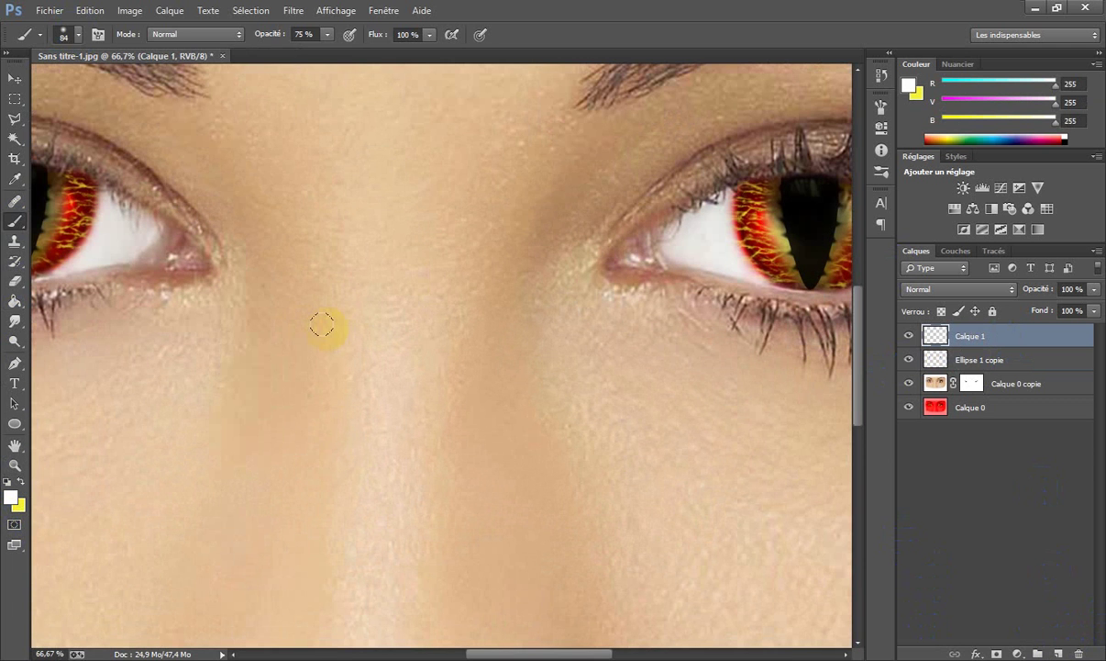
left_click_drag(294, 313, 622, 318)
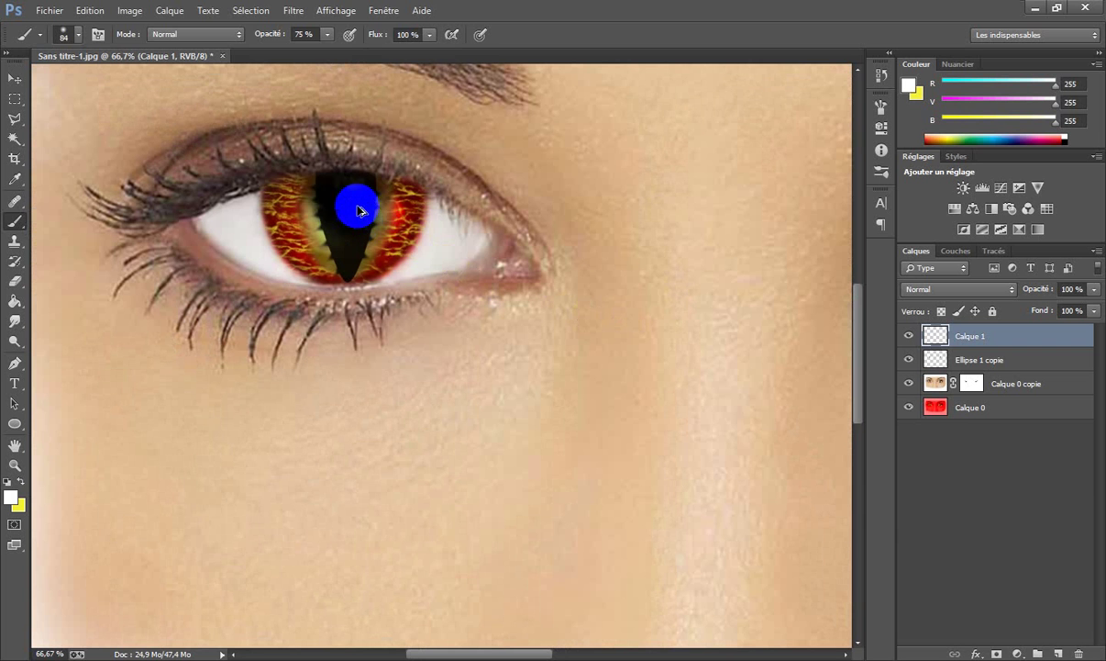
left_click_drag(359, 197, 349, 199)
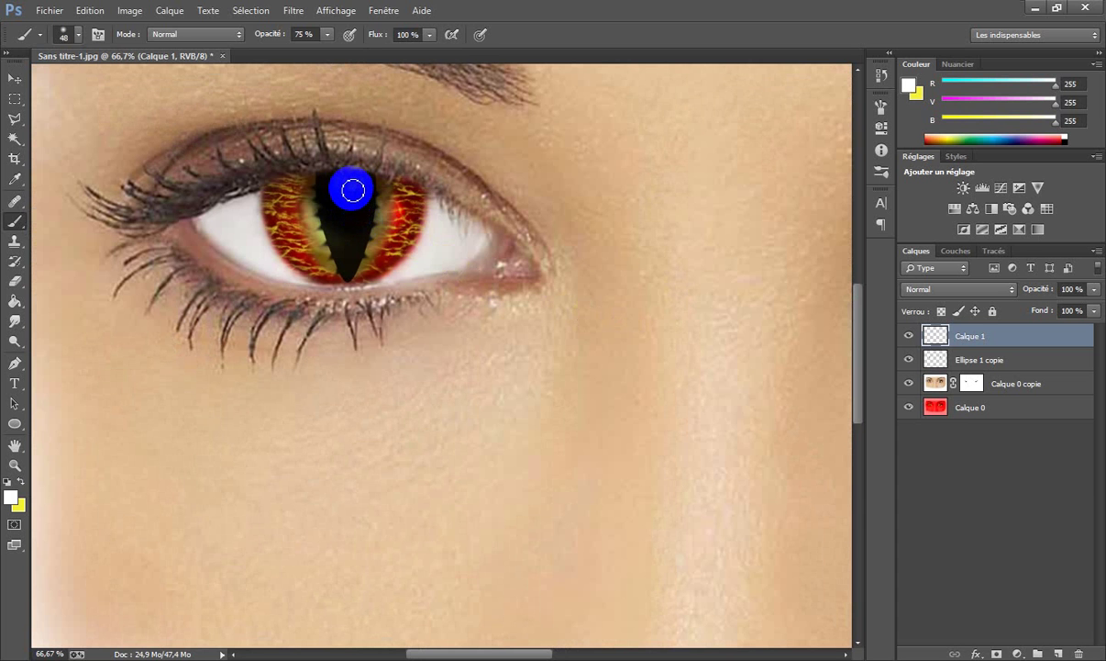
left_click(353, 190)
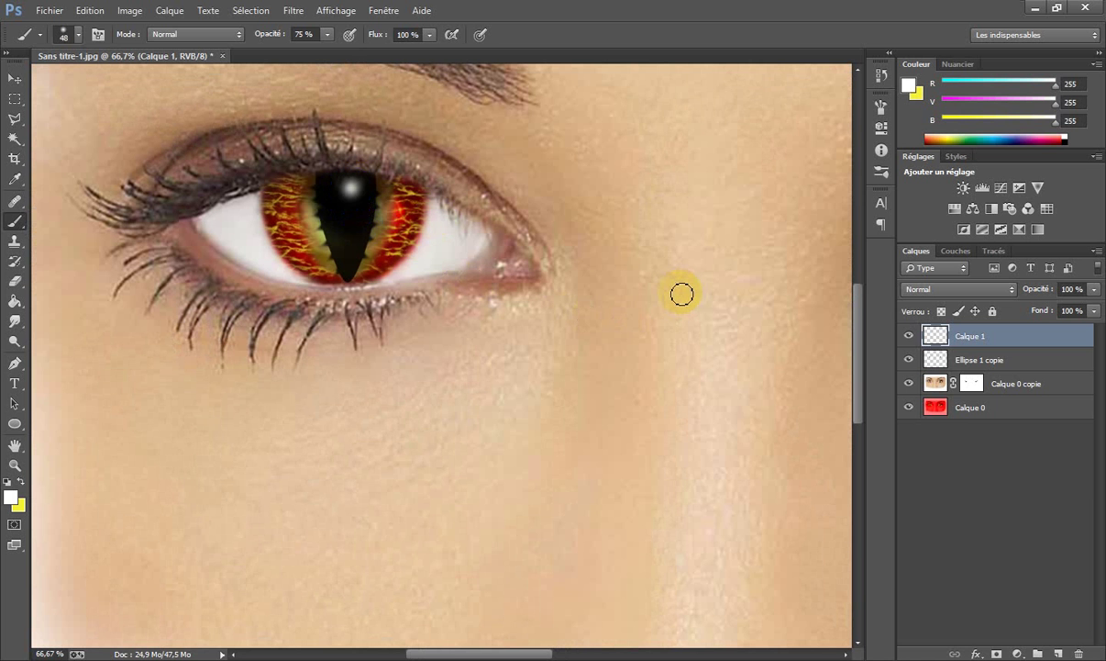
left_click_drag(711, 242, 225, 250)
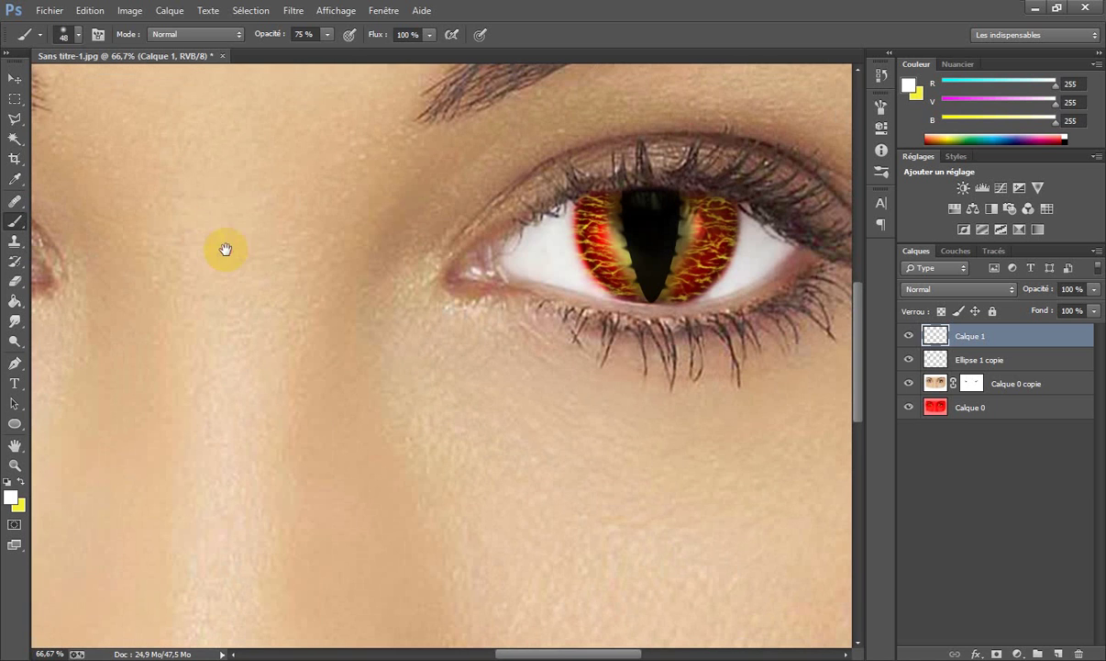
left_click(656, 210)
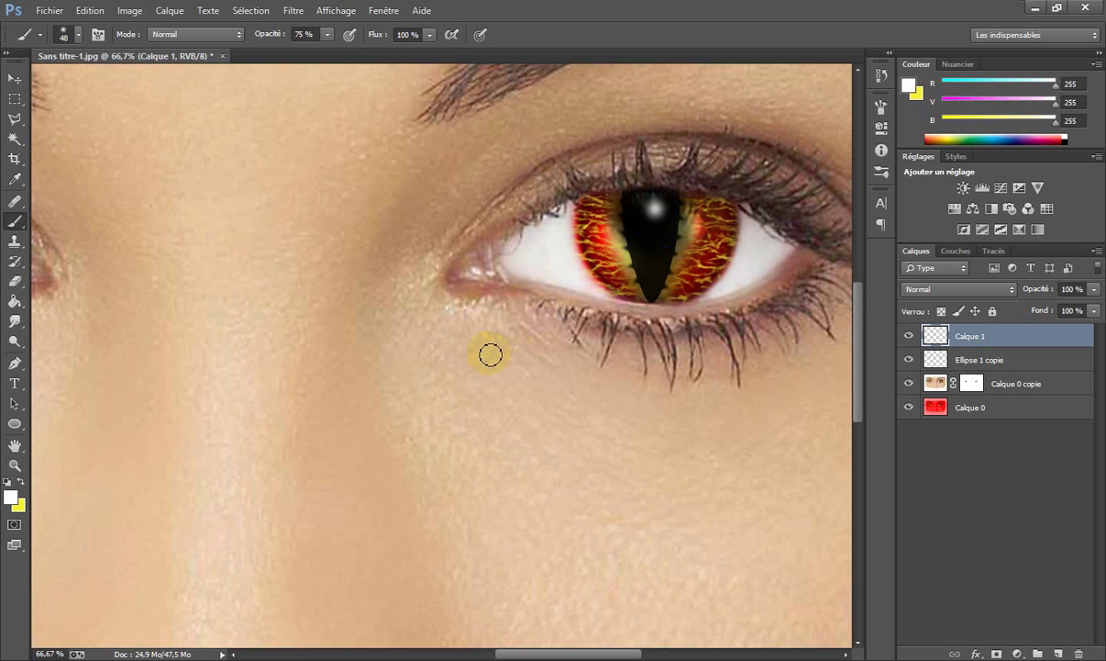
Step: Smudge the white highlights in both pupils into irregular reflections with a 28 px Smudge tool at 54 % intensity
left_click(19, 329)
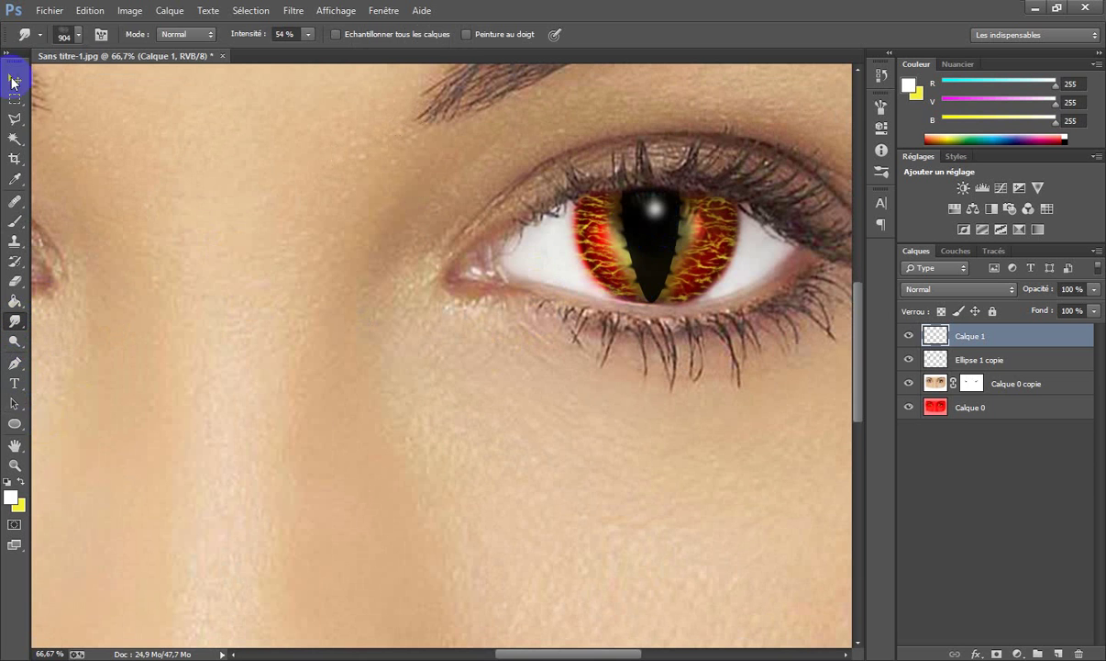
left_click(77, 34)
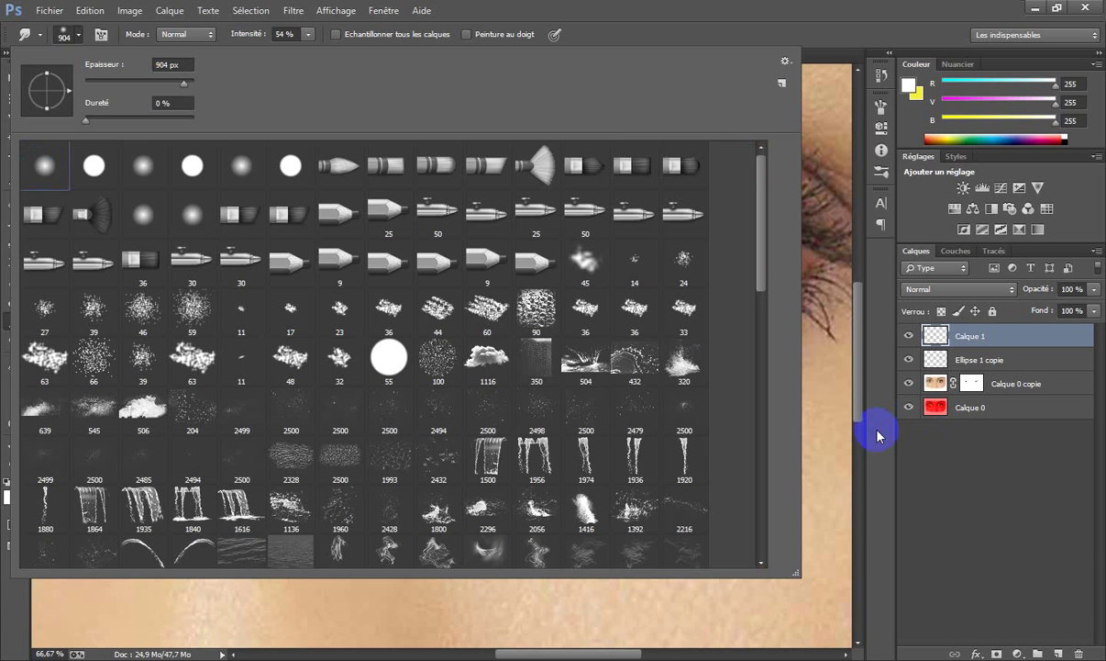
left_click(878, 436)
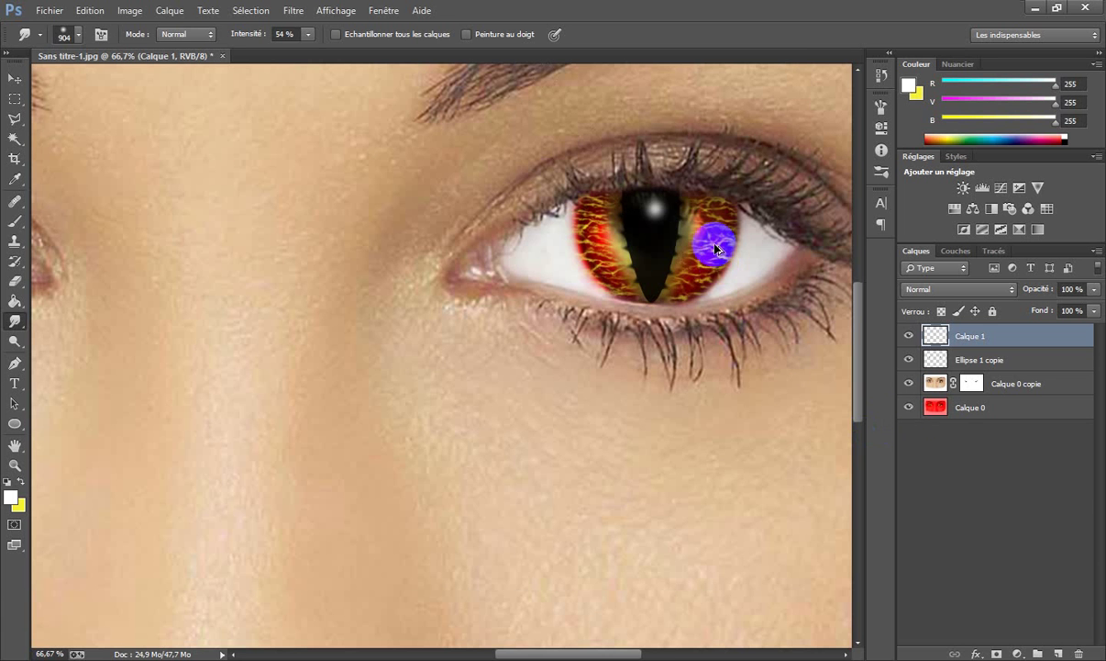
mouse_move(716, 247)
left_mouse_down()
mouse_move(550, 246)
mouse_move(494, 262)
left_mouse_up()
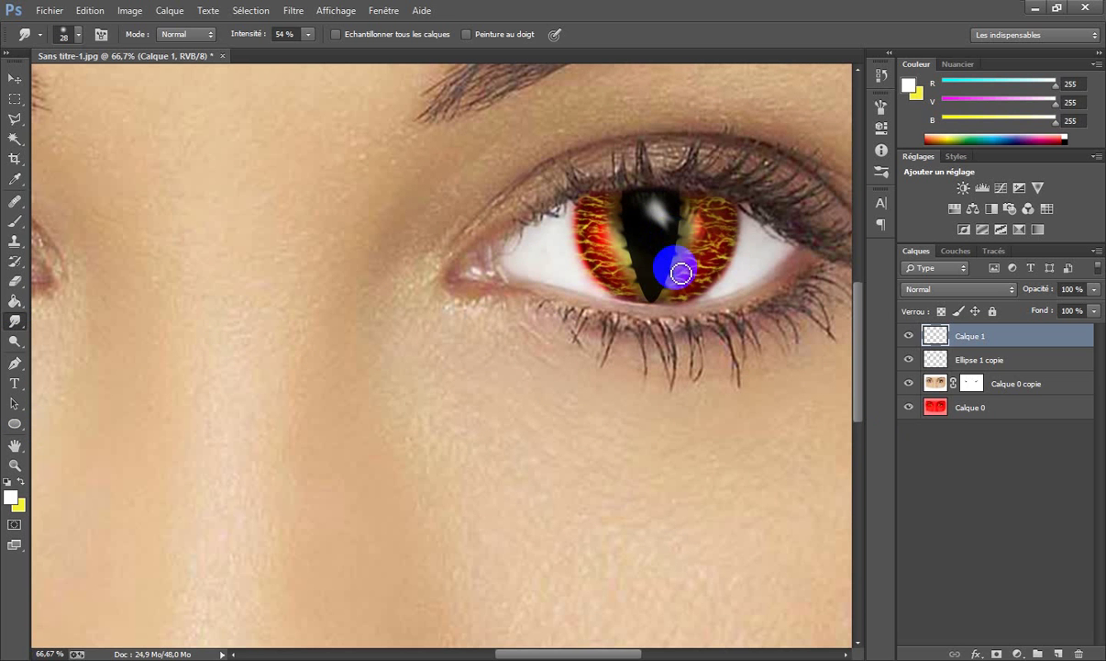
left_click_drag(363, 235, 647, 249)
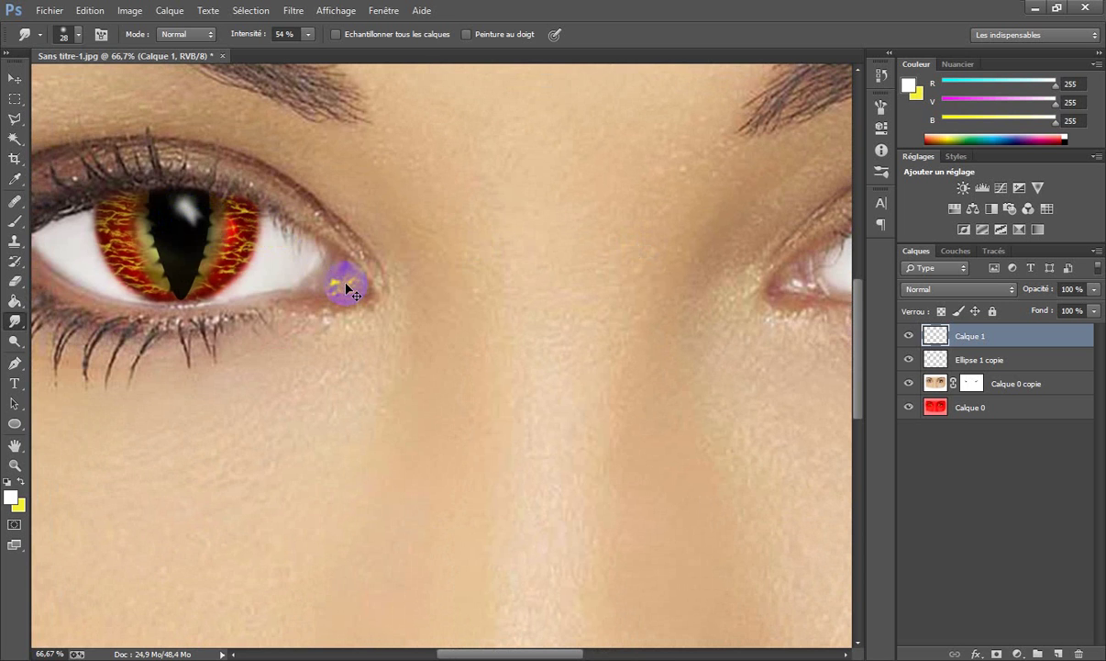
scroll(347, 289, "down", 3)
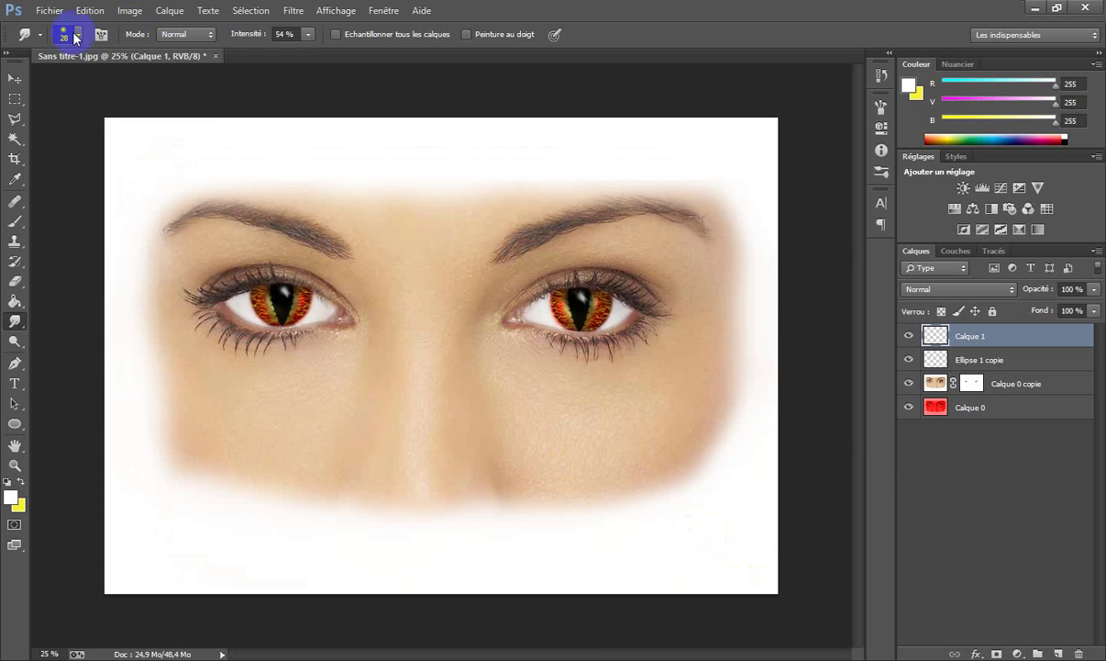
left_click(52, 11)
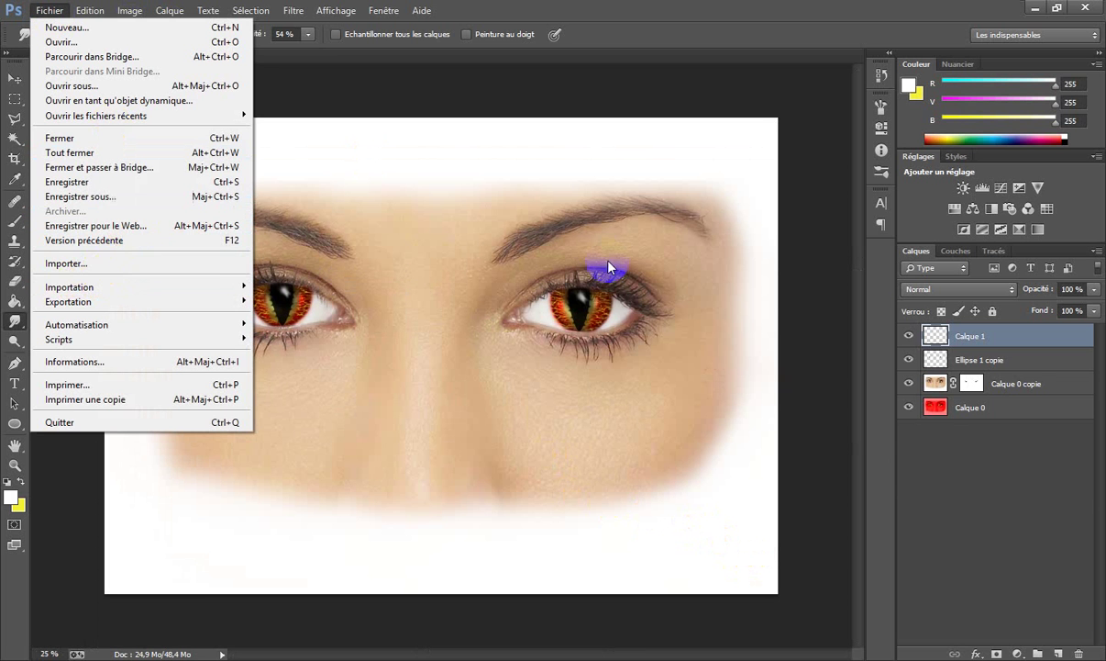
left_click(876, 284)
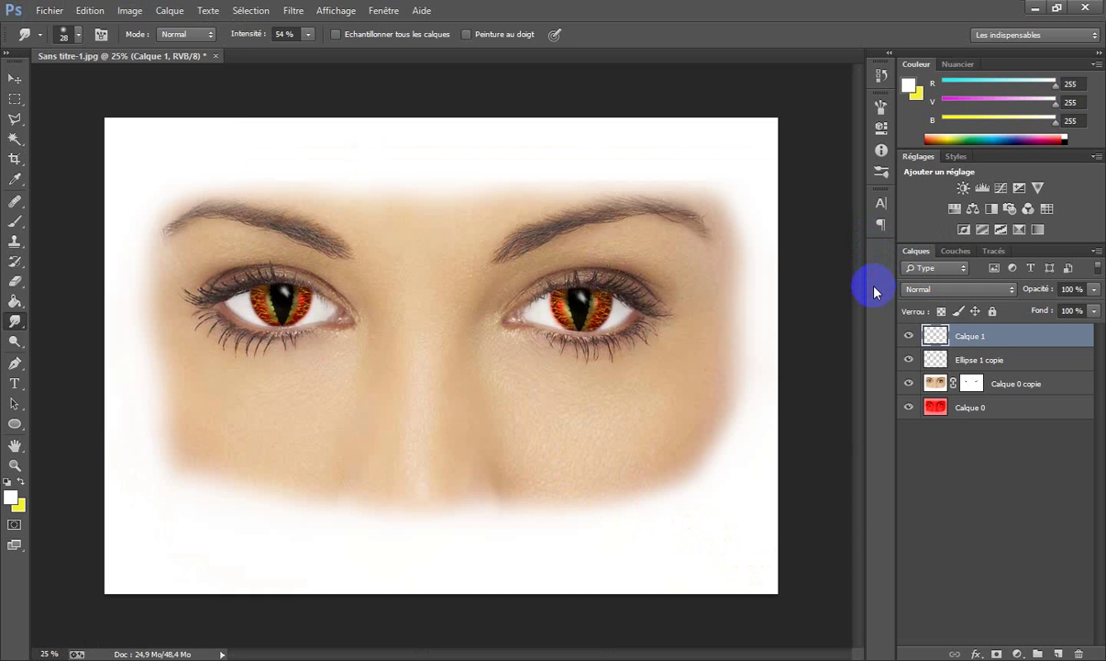